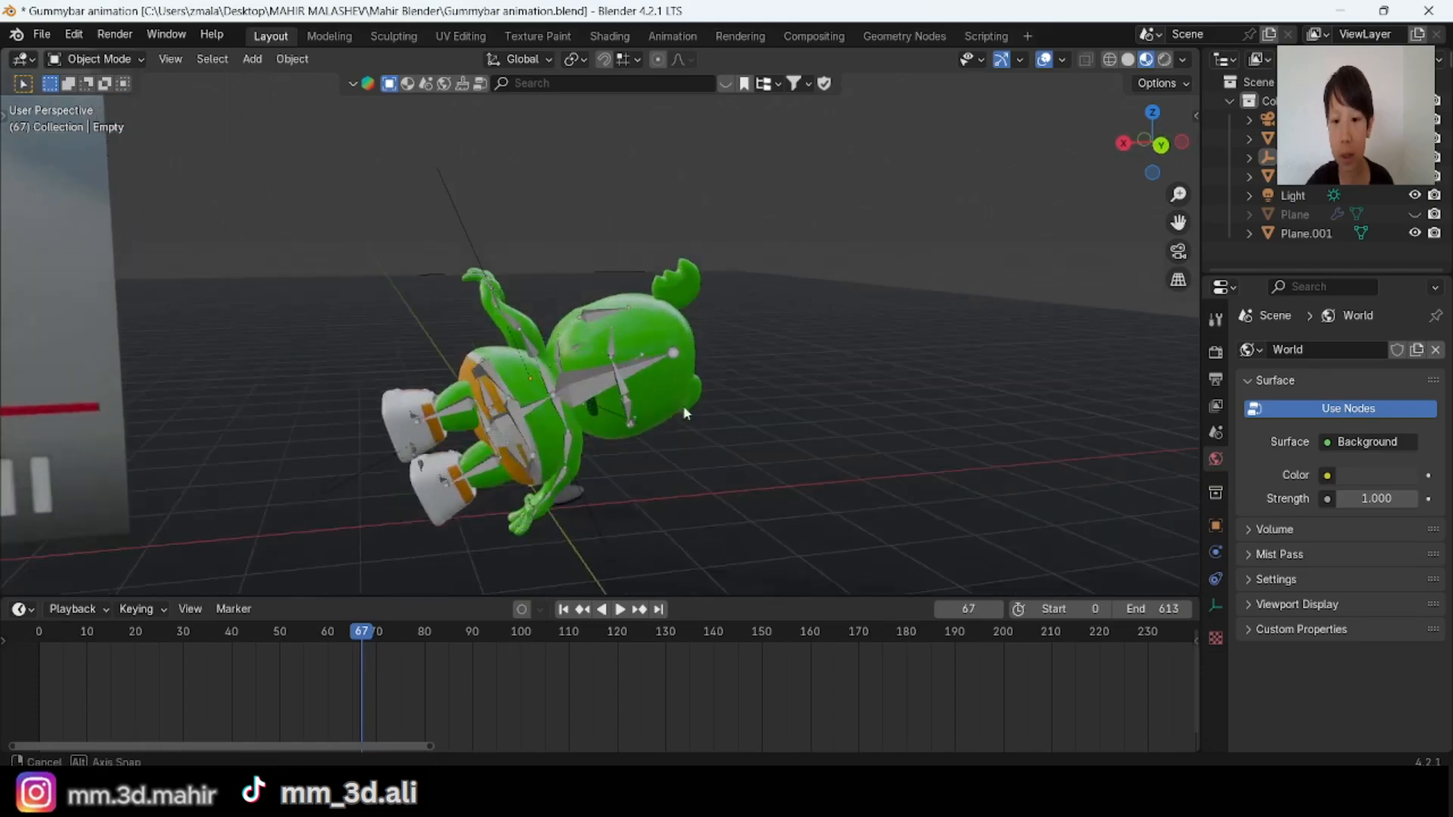
Step: Play the finished character animation from frame 67 and watch it together with the reference video plane from several angles
middle_drag(630, 369, 772, 315)
key(space)
scroll(772, 314, down, 3)
shift+middle_drag(1037, 97, 1005, 159)
scroll(915, 294, down, 3)
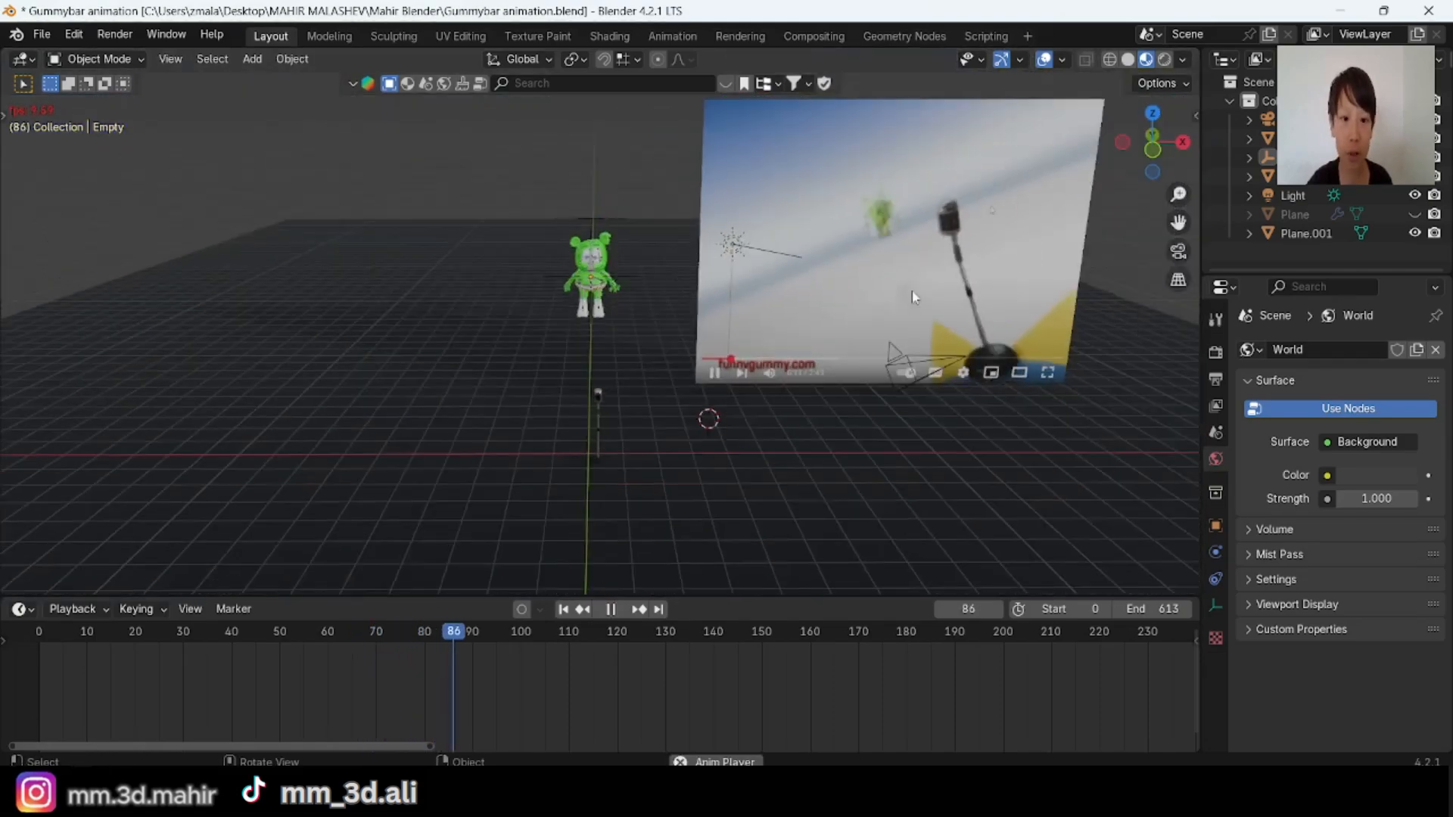
mouse_move(745, 336)
middle_down()
mouse_move(832, 363)
mouse_move(764, 349)
middle_up()
key(space)
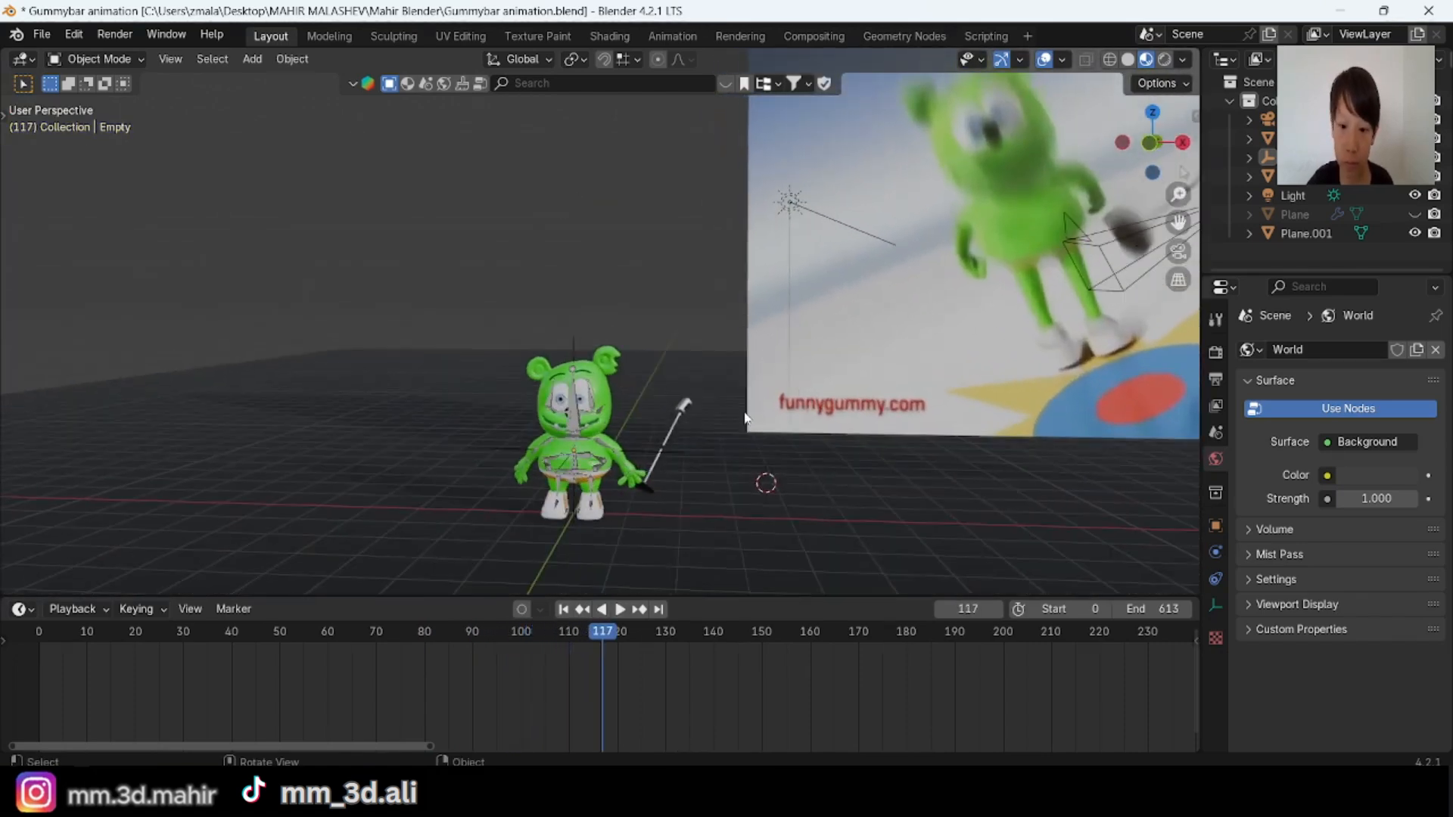
Step: Isolate the character's armature by hiding all other objects and examine its bone structure from several angles
shift+middle_drag(710, 421, 701, 366)
scroll(704, 347, up, 2)
click(598, 316)
key(shift+h)
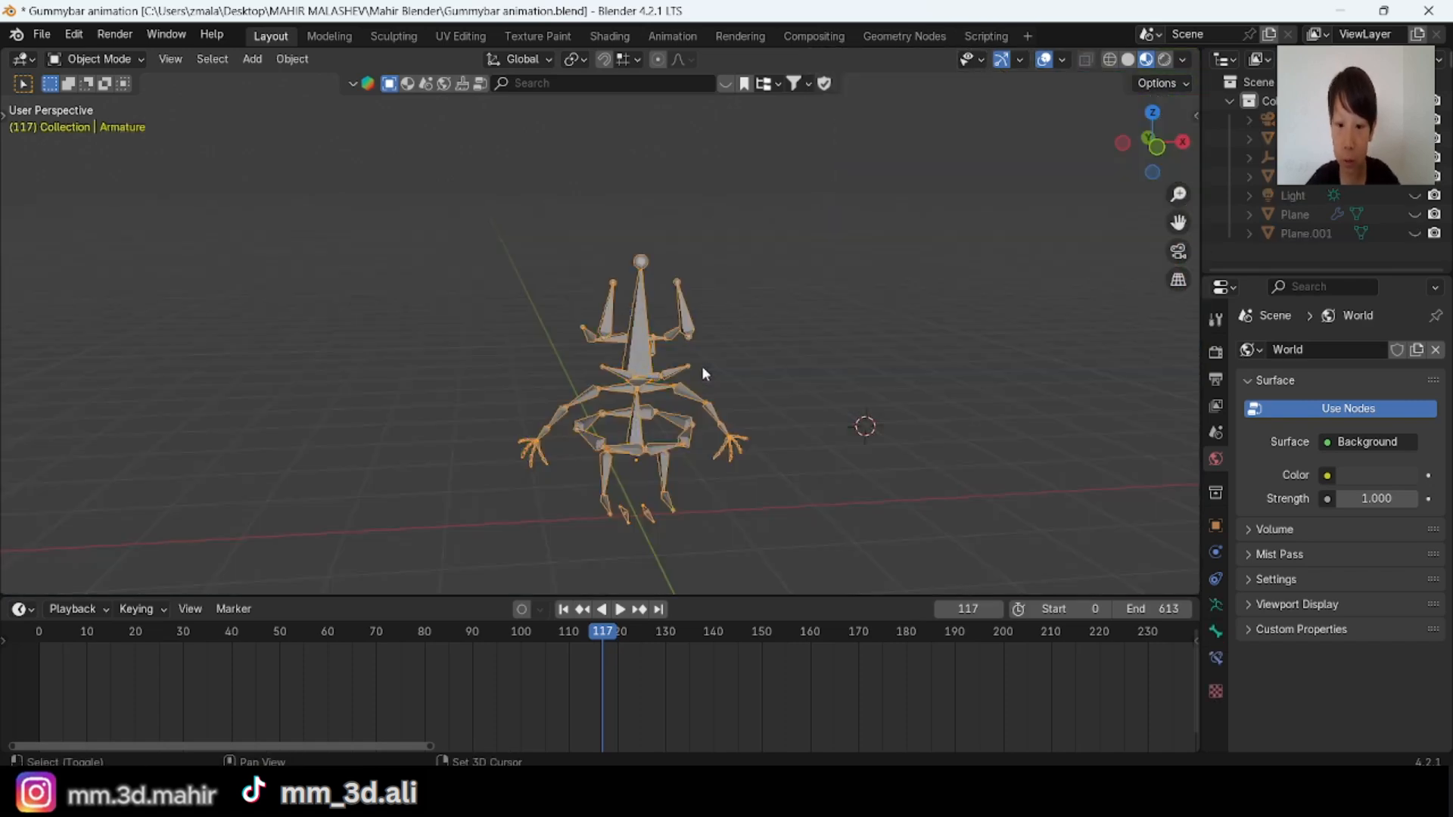
click(587, 351)
middle_drag(588, 351, 673, 283)
middle_drag(687, 393, 636, 428)
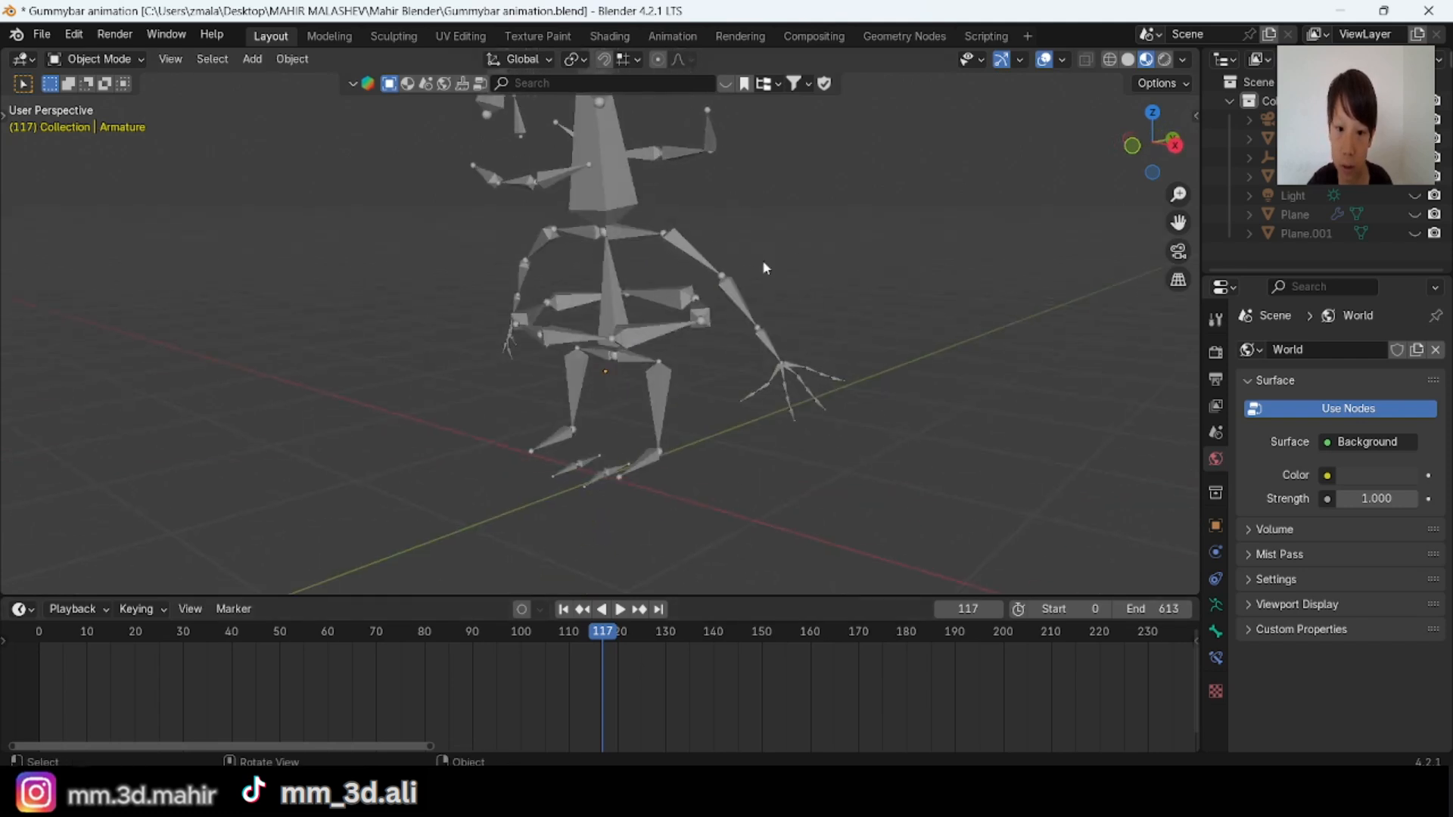
middle_drag(763, 274, 806, 386)
scroll(815, 480, down, 4)
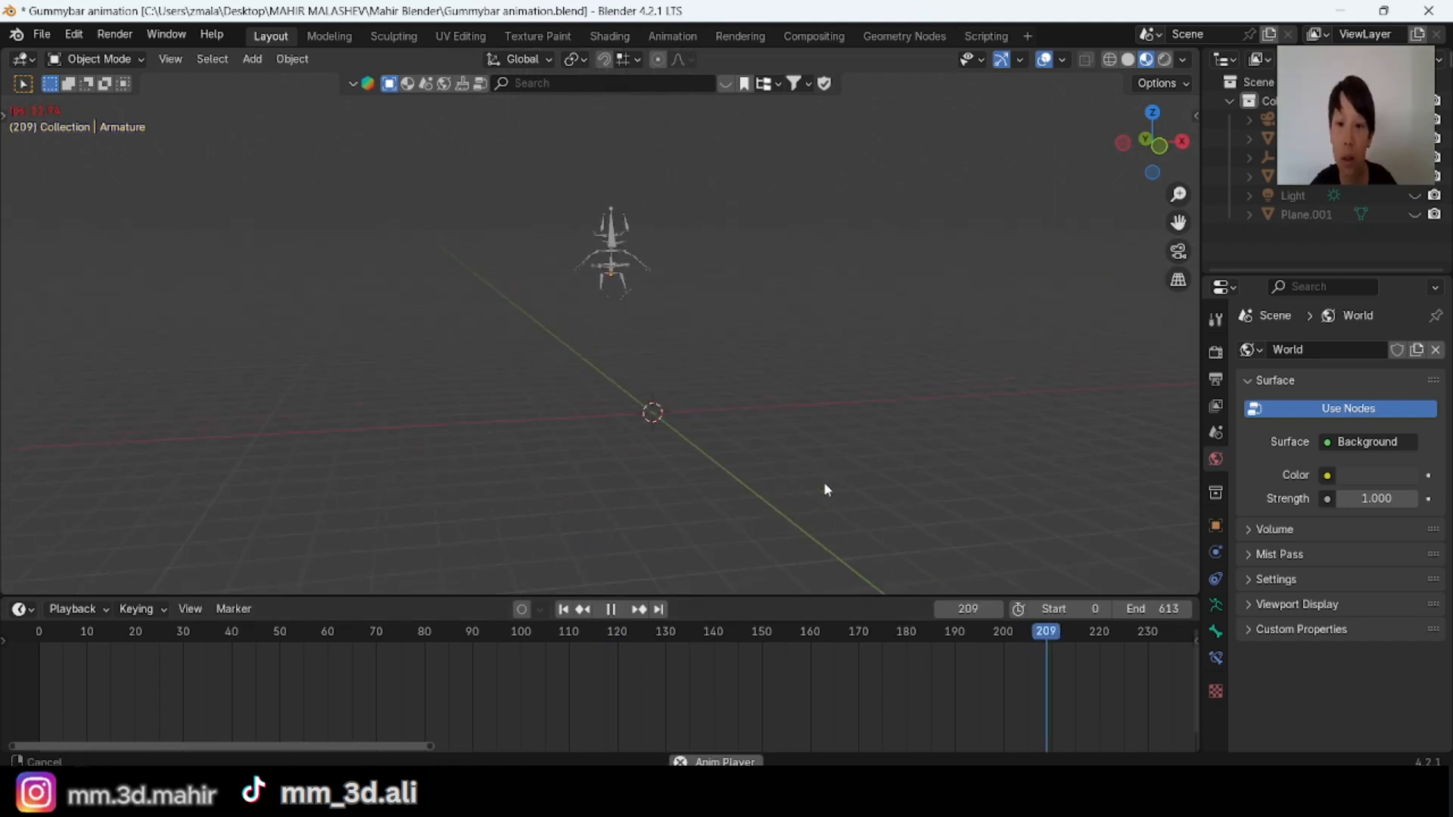
middle_drag(824, 483, 781, 442)
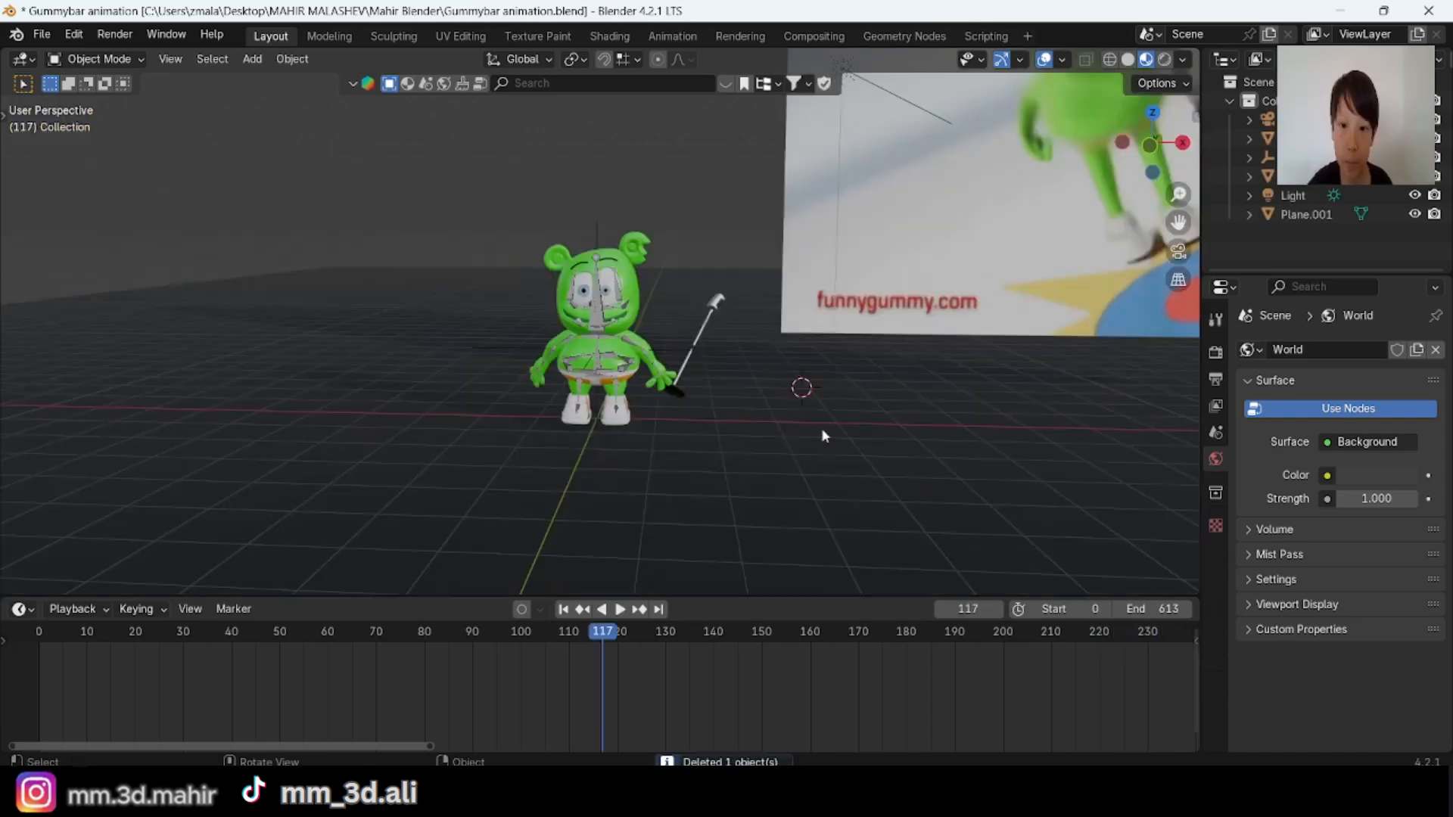
Step: Play the animation from the first frame and from around frame 95, comparing the character's motion with the reference video
middle_drag(788, 421, 604, 550)
key(space)
click(561, 611)
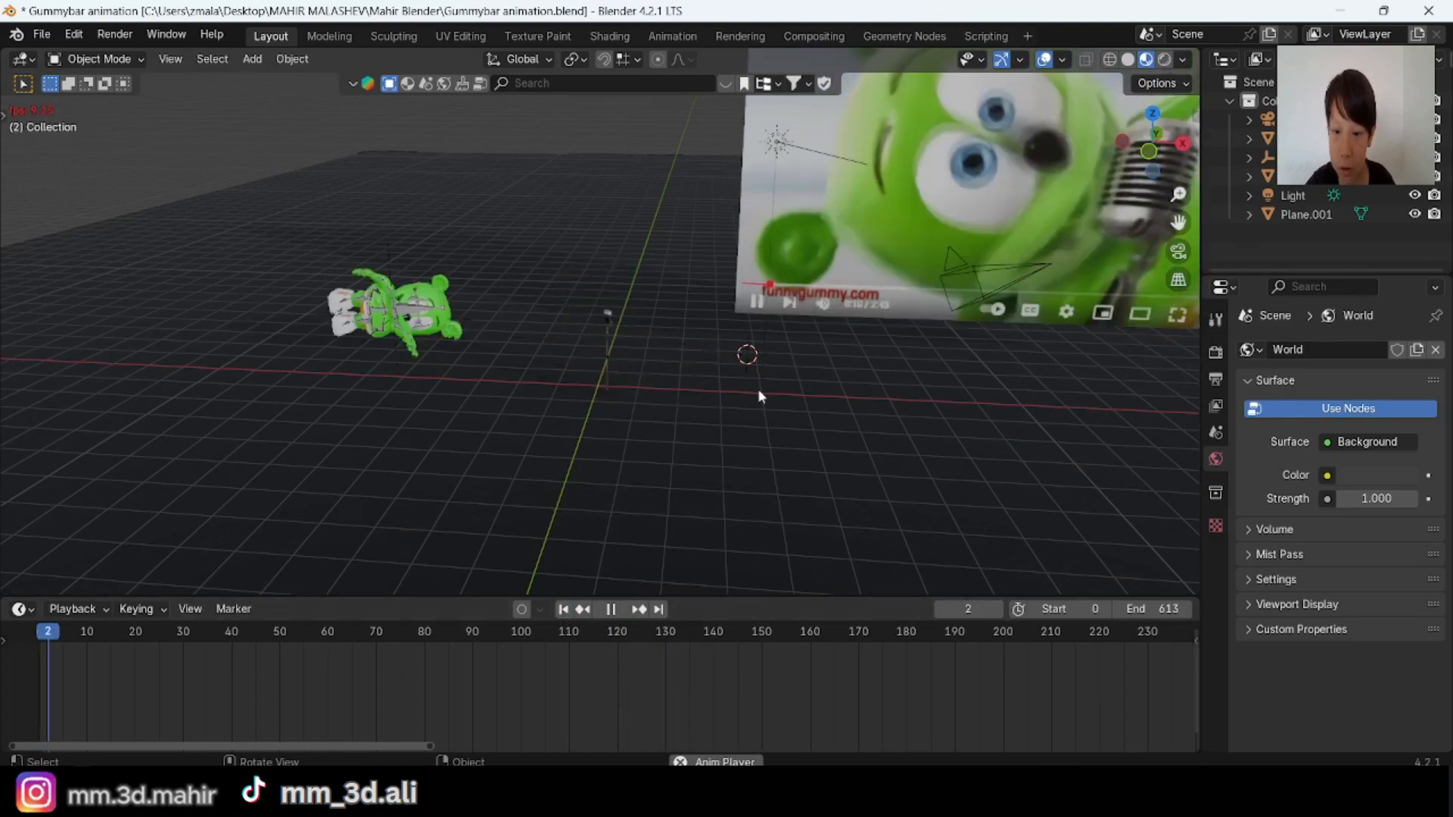
middle_drag(758, 391, 844, 350)
click(496, 634)
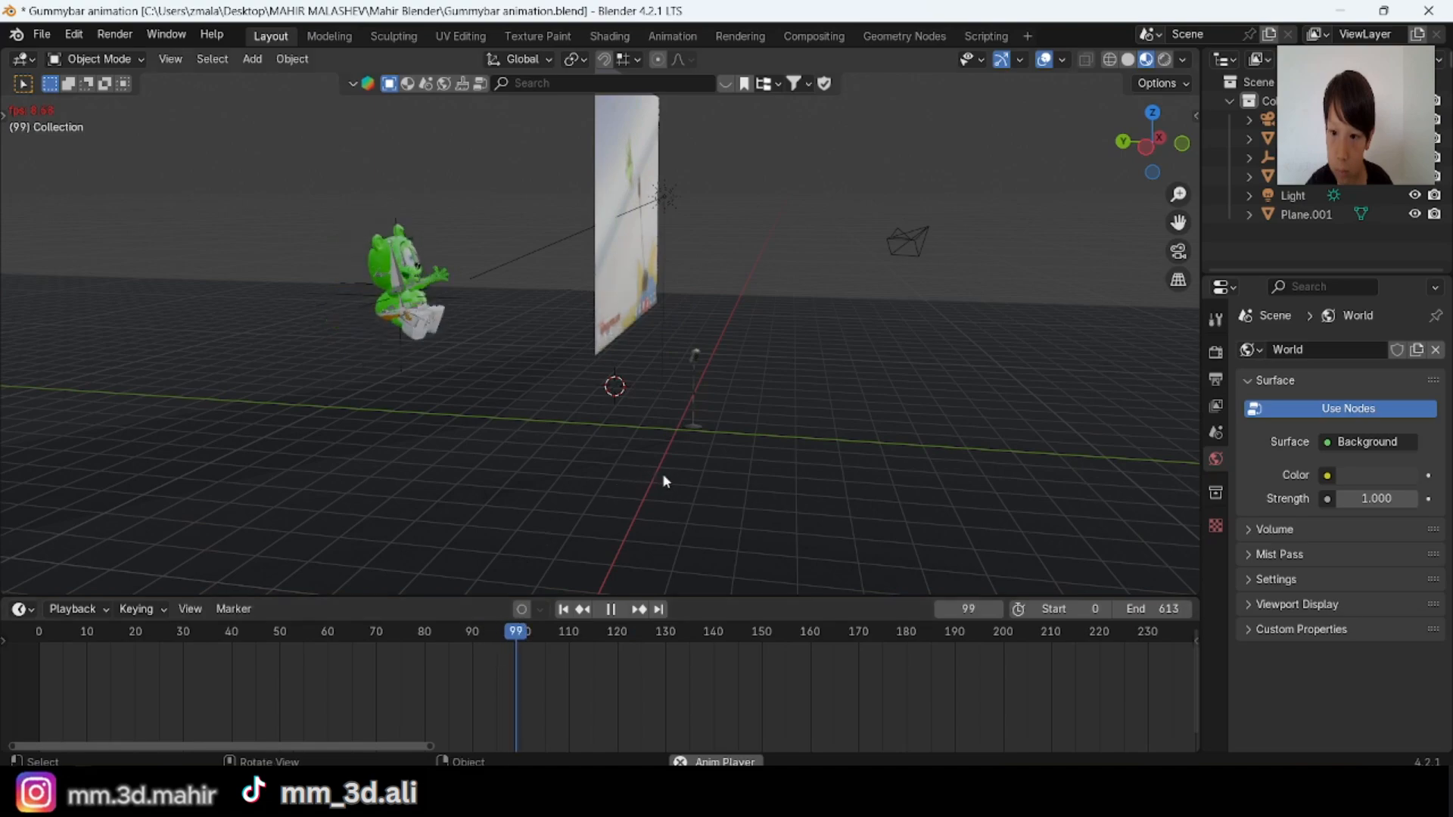
shift+middle_drag(661, 474, 811, 365)
key(space)
key(space)
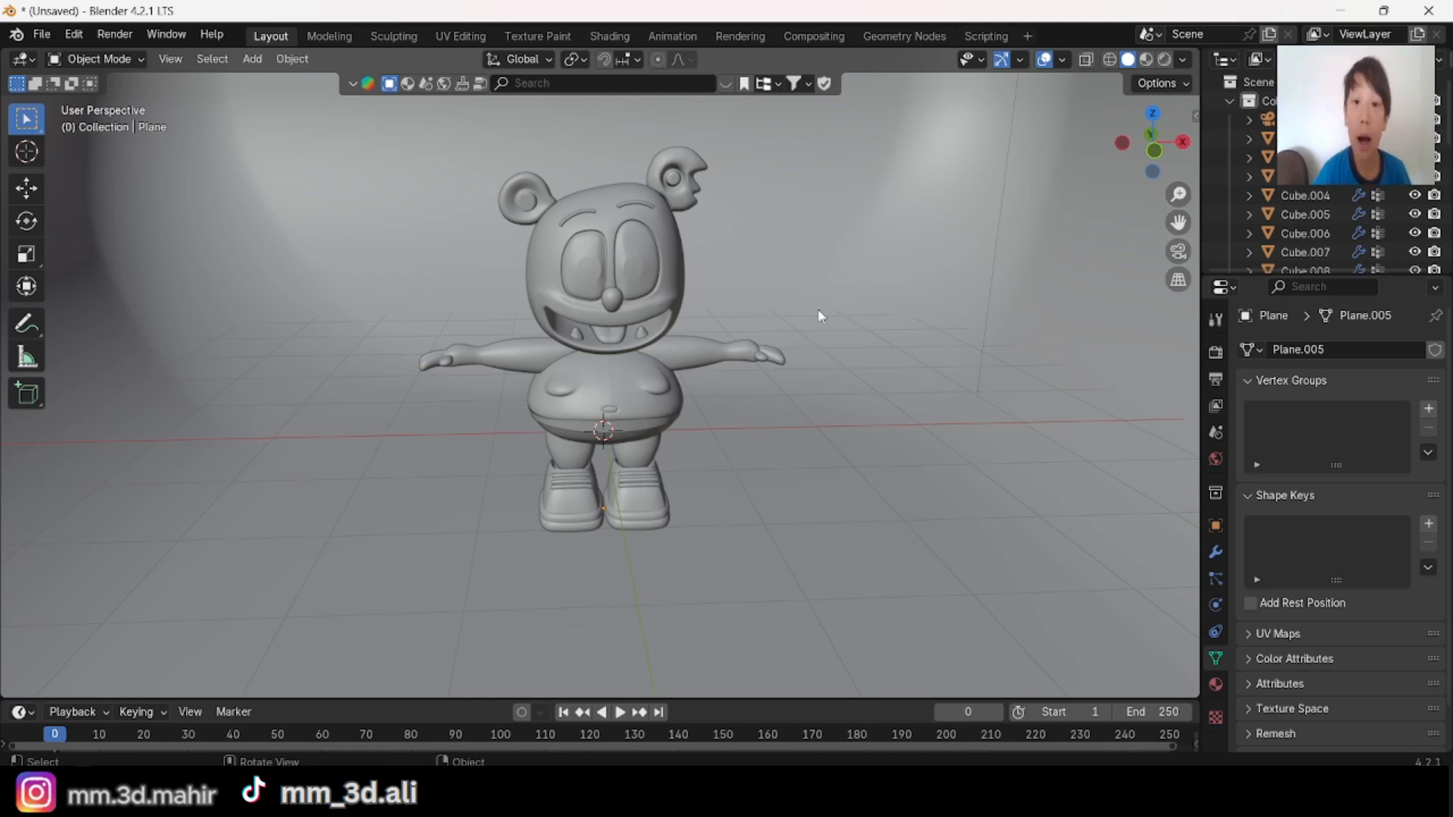
Step: Add a single-bone armature at the 3D cursor between the character's hips
scroll(778, 345, up, 3)
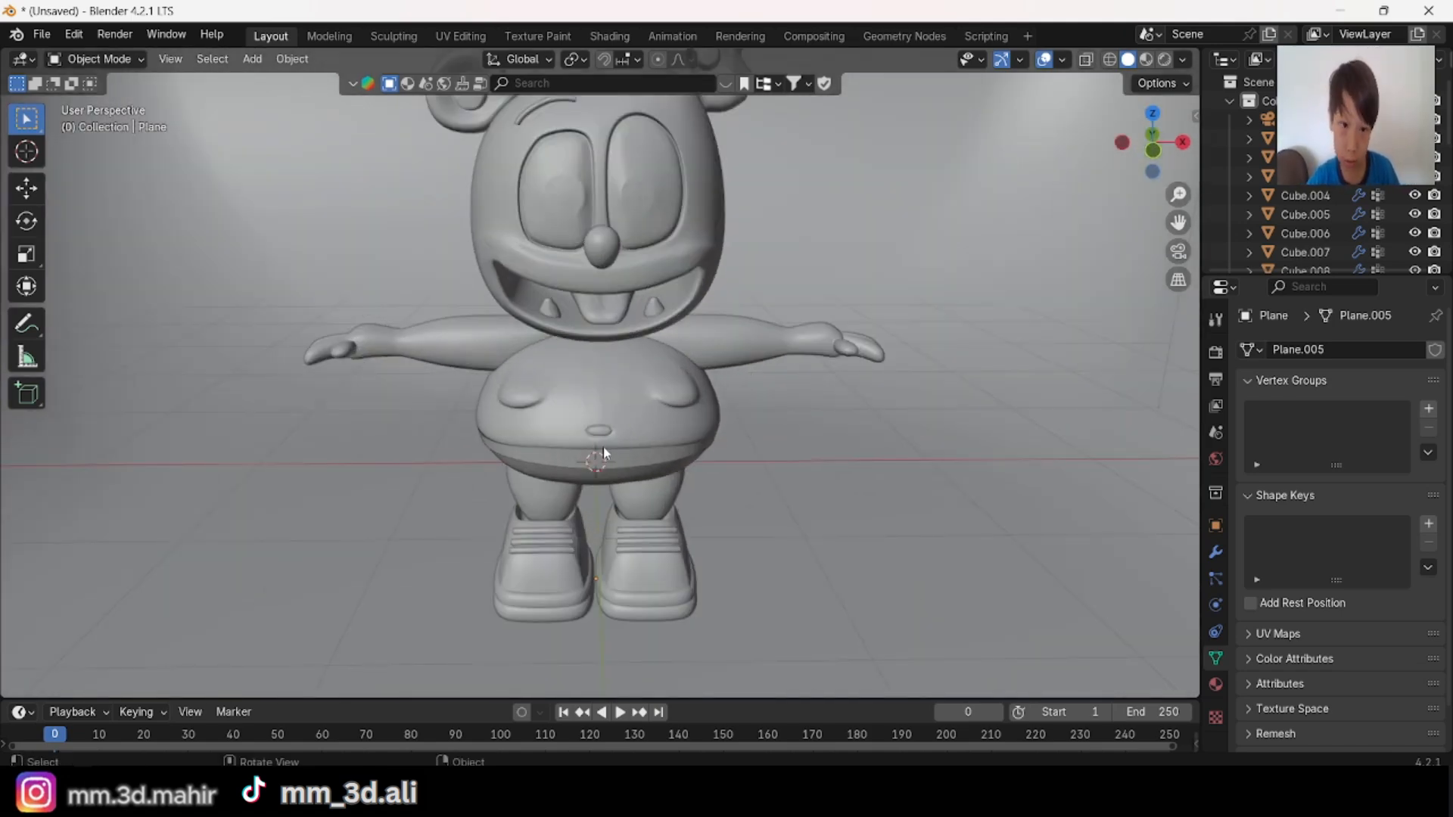
middle_drag(603, 453, 651, 393)
scroll(690, 425, down, 4)
scroll(652, 392, up, 3)
scroll(631, 397, down, 4)
scroll(631, 396, up, 3)
click(250, 59)
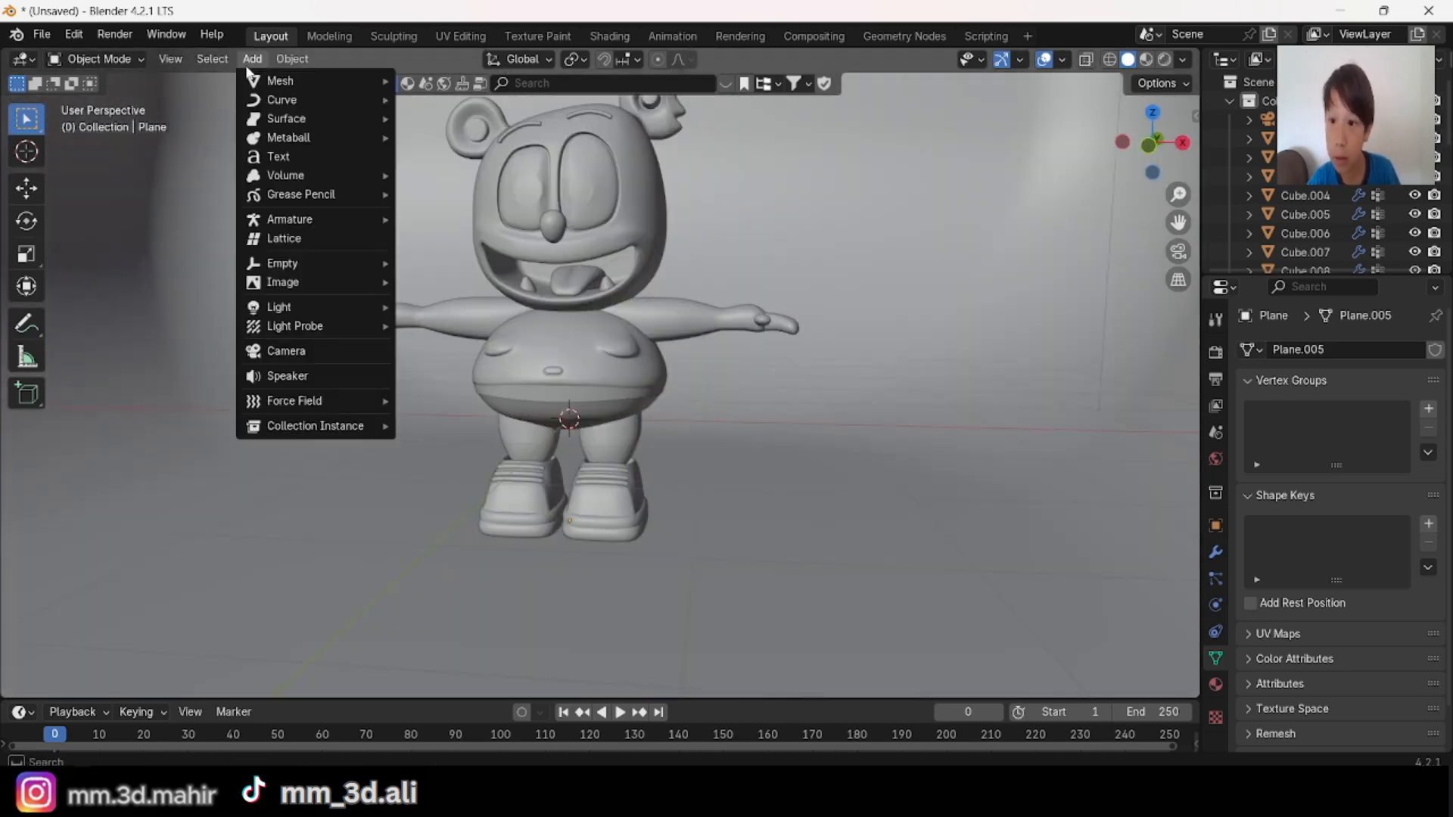
middle_drag(643, 280, 688, 277)
click(252, 59)
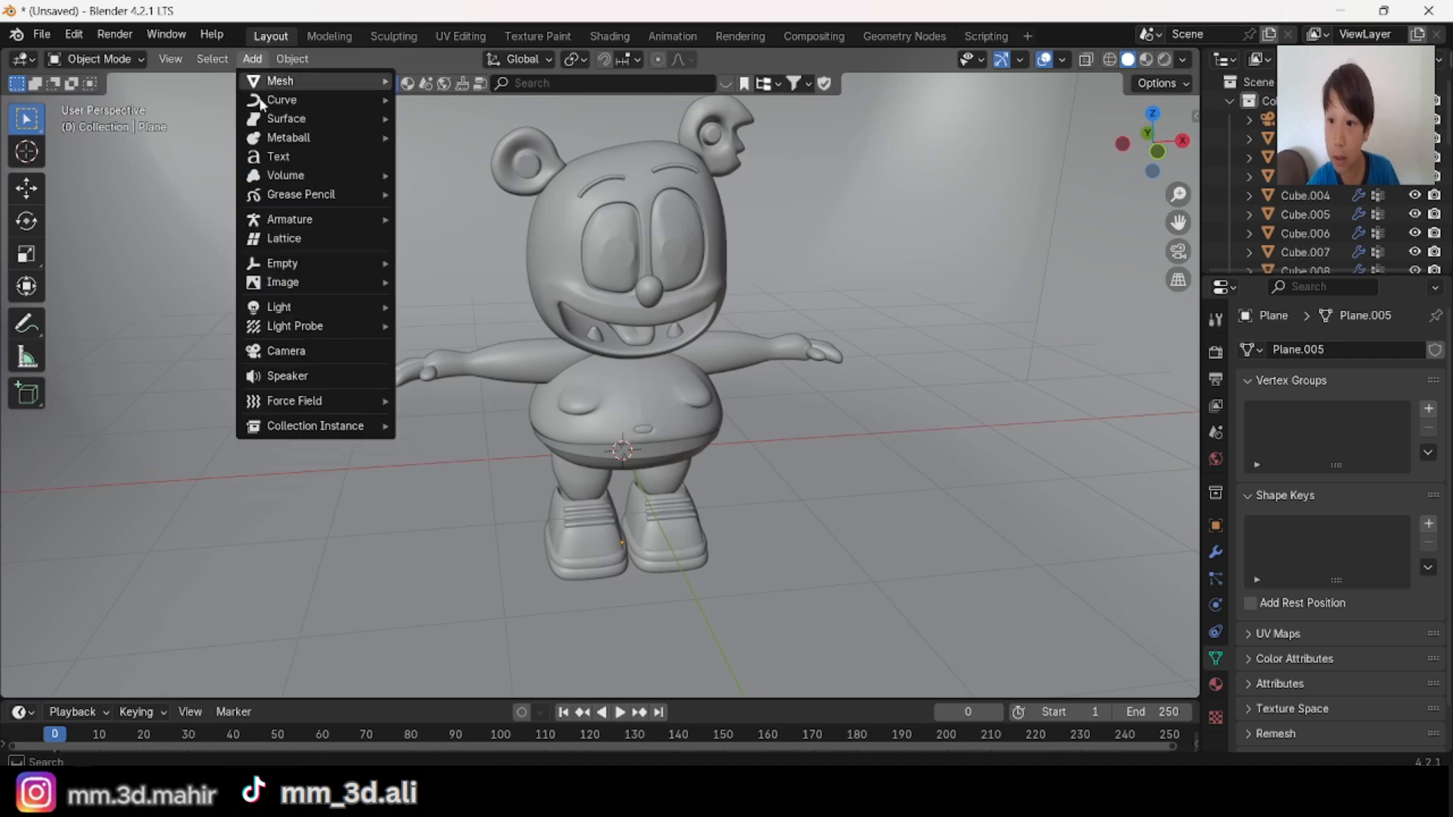
mouse_move(389, 220)
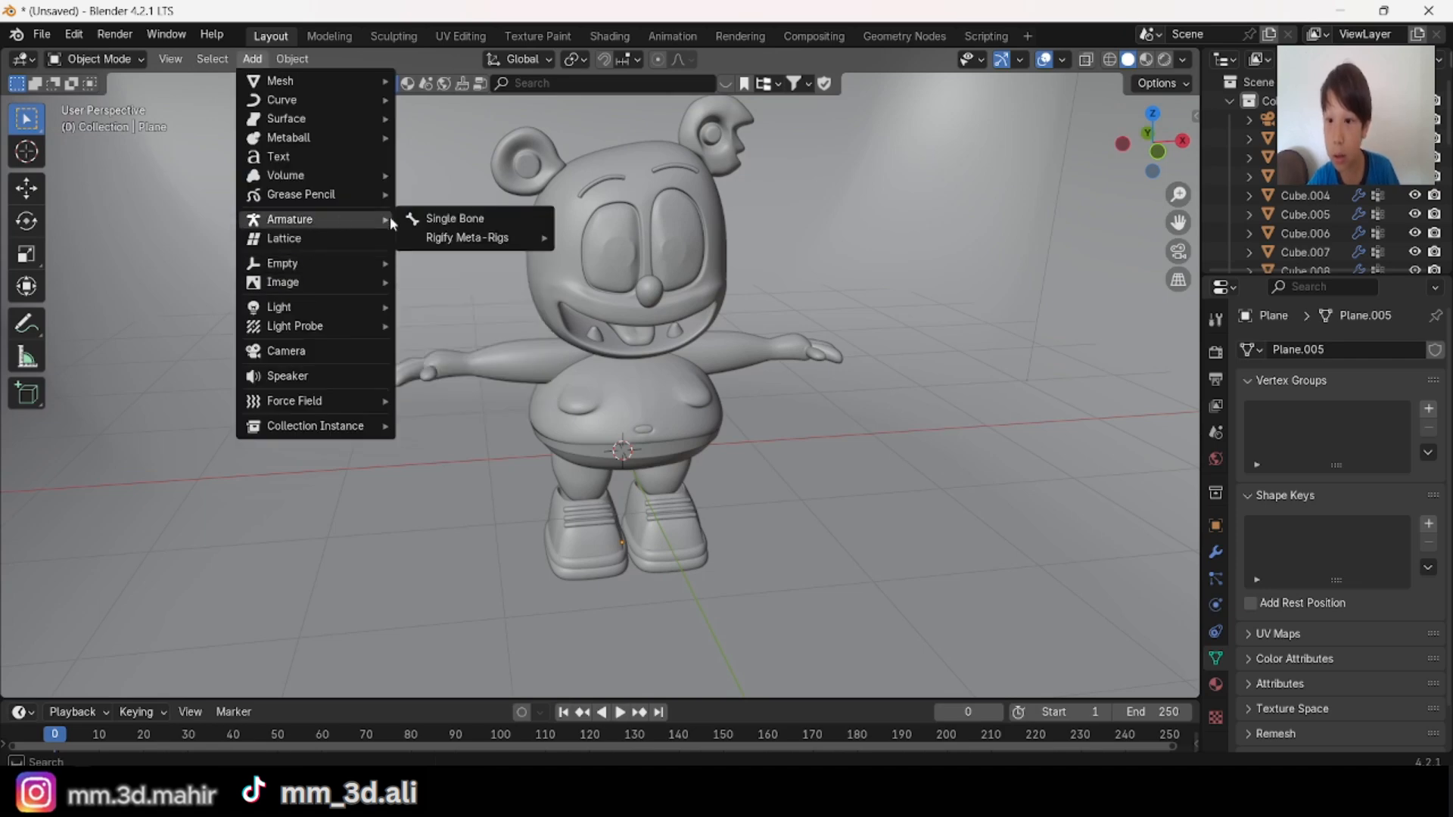
click(436, 218)
Step: Set the armature's viewport display to In Front so its bone shows through the character mesh
scroll(677, 380, down, 6)
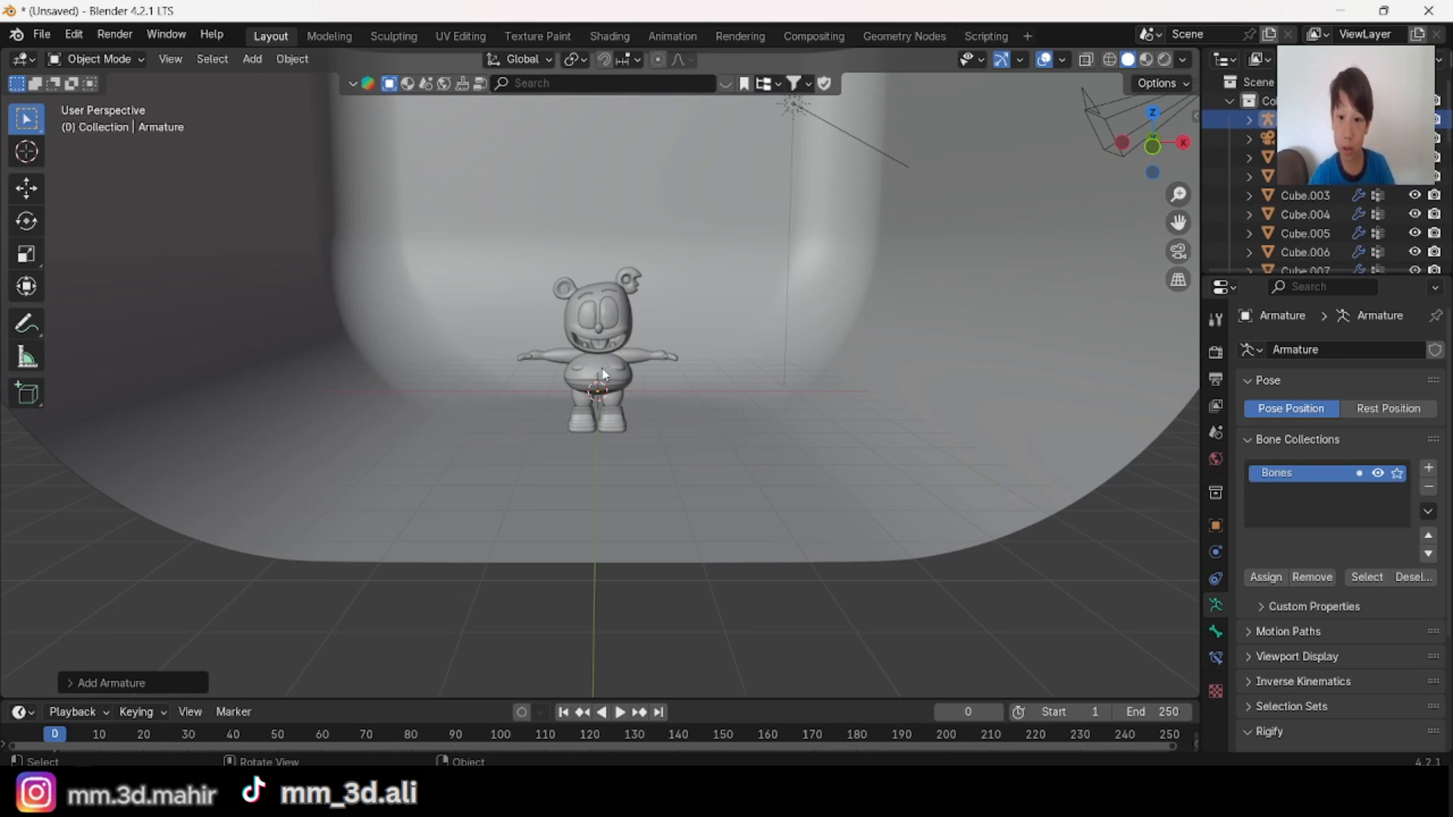
middle_drag(648, 349, 598, 399)
scroll(758, 476, up, 3)
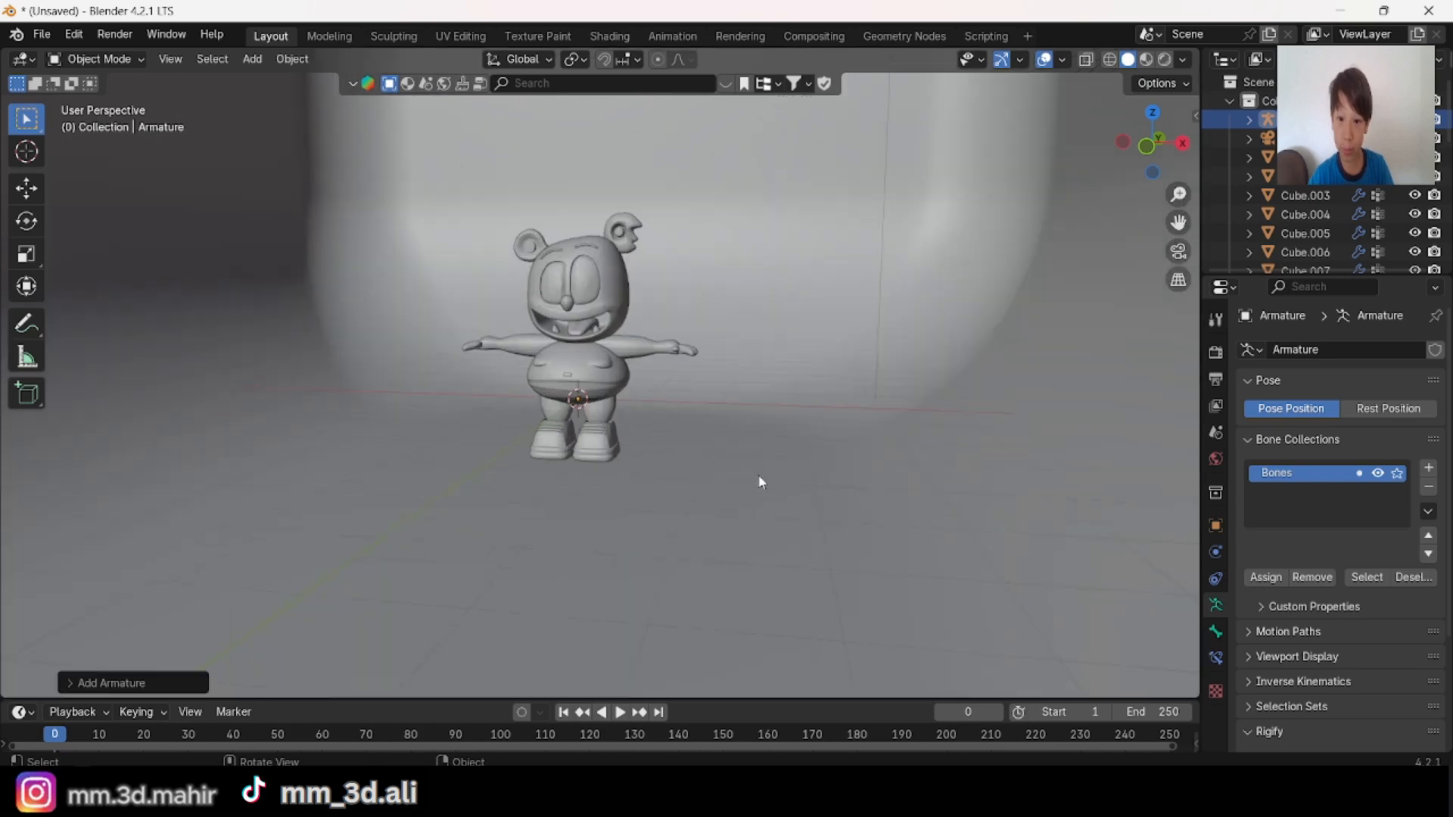
middle_drag(758, 477, 804, 460)
scroll(805, 460, up, 2)
click(1216, 525)
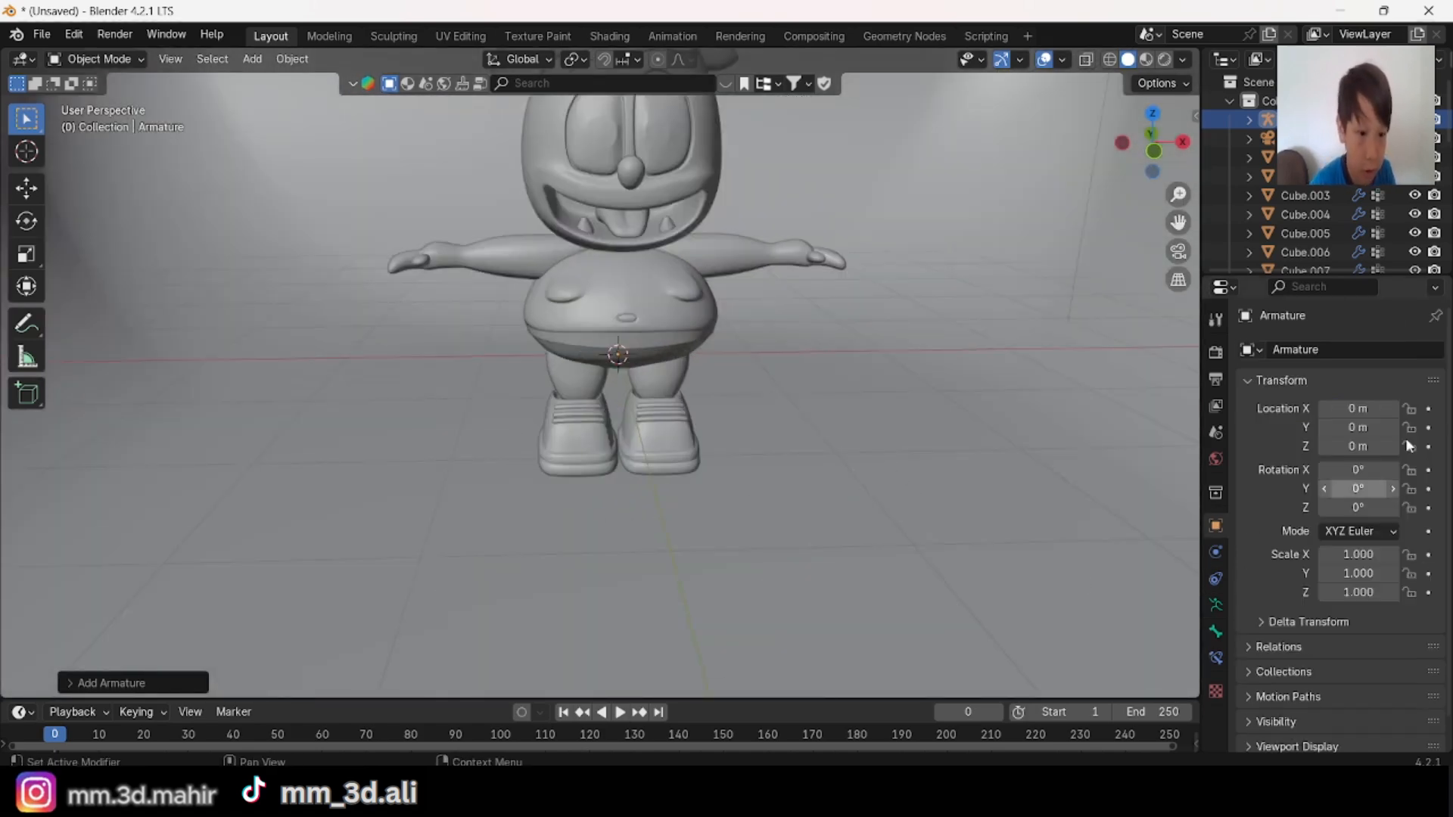
scroll(1344, 504, down, 1)
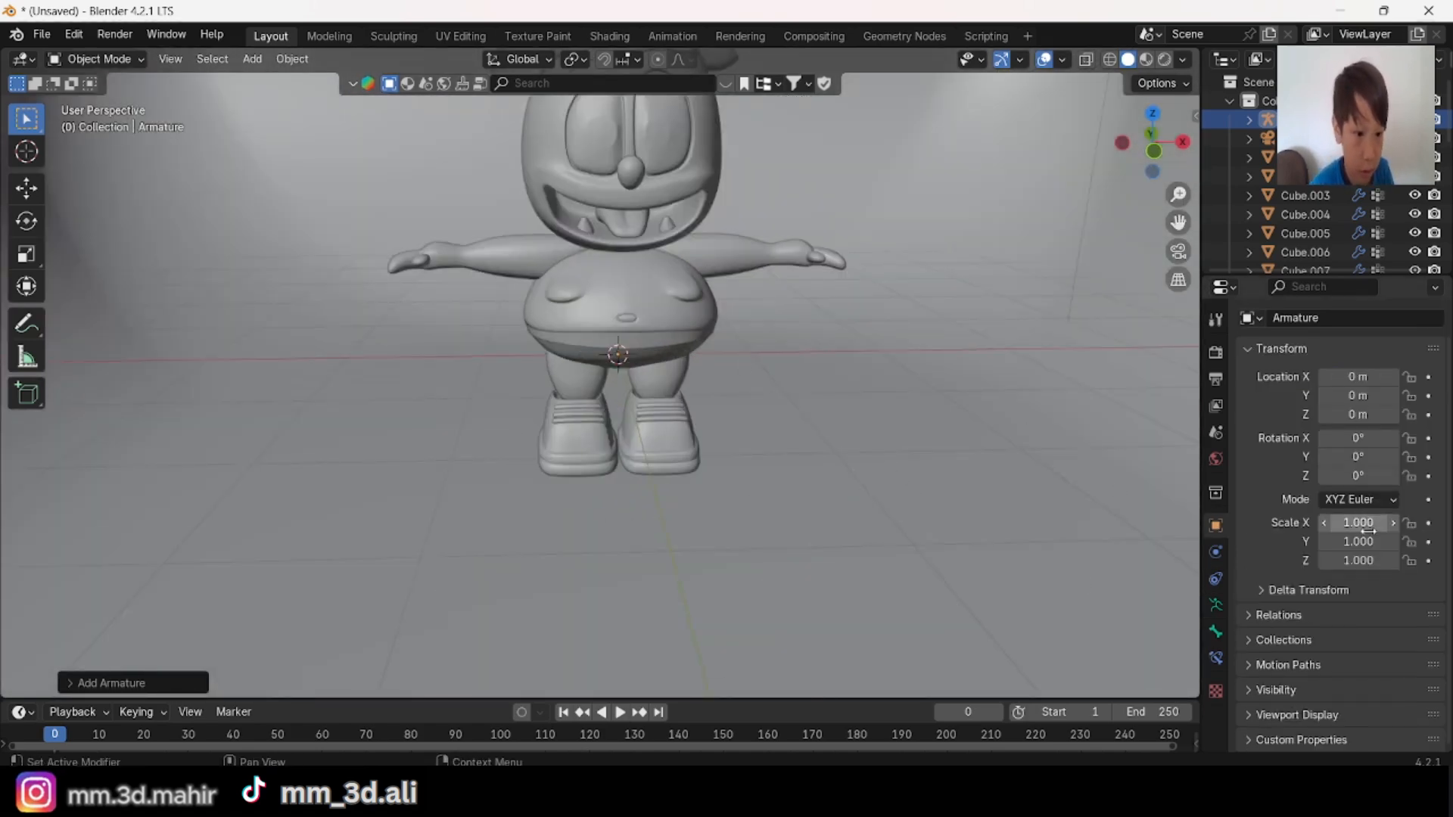
click(1260, 715)
scroll(1334, 658, down, 4)
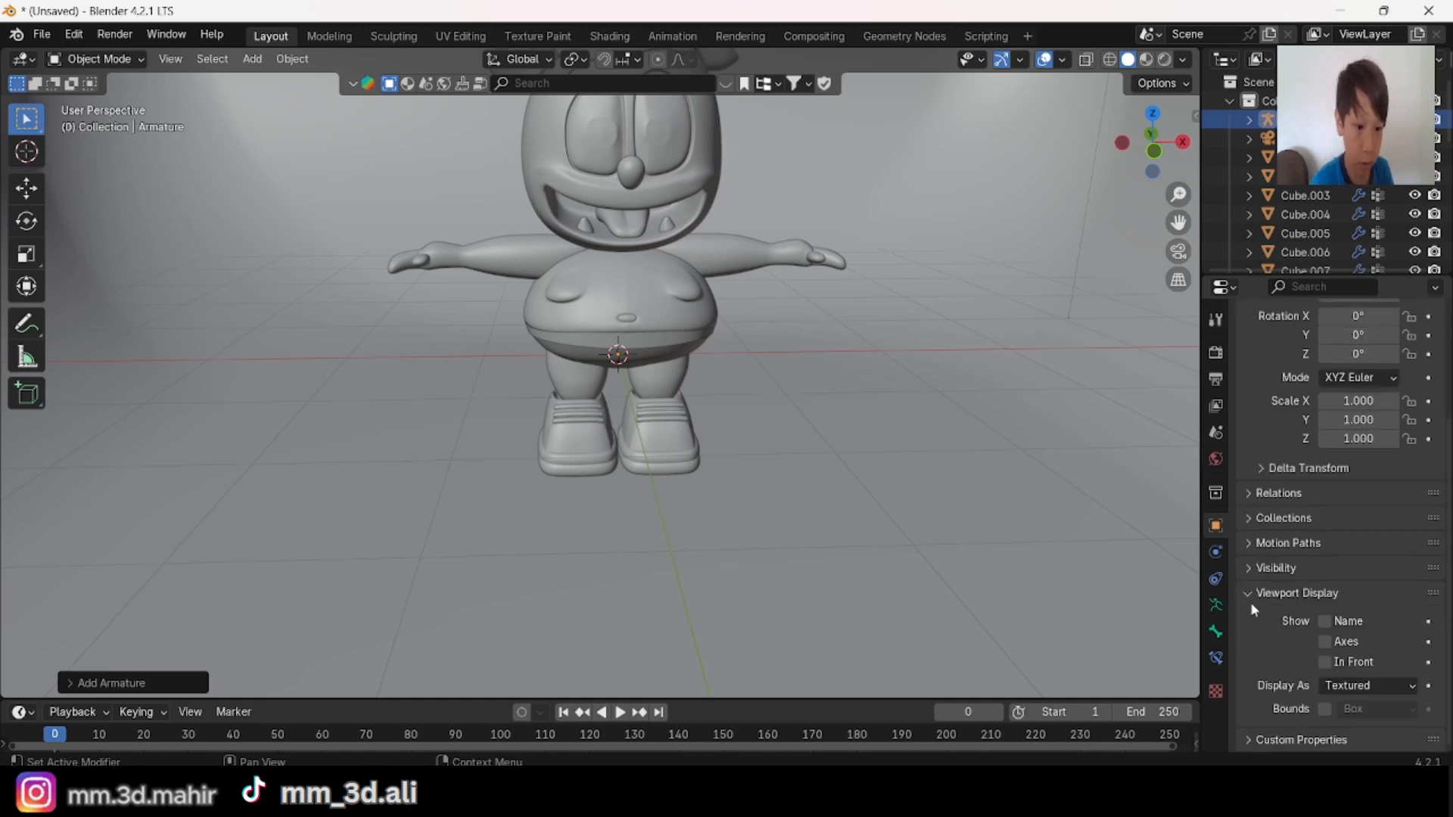
click(1325, 662)
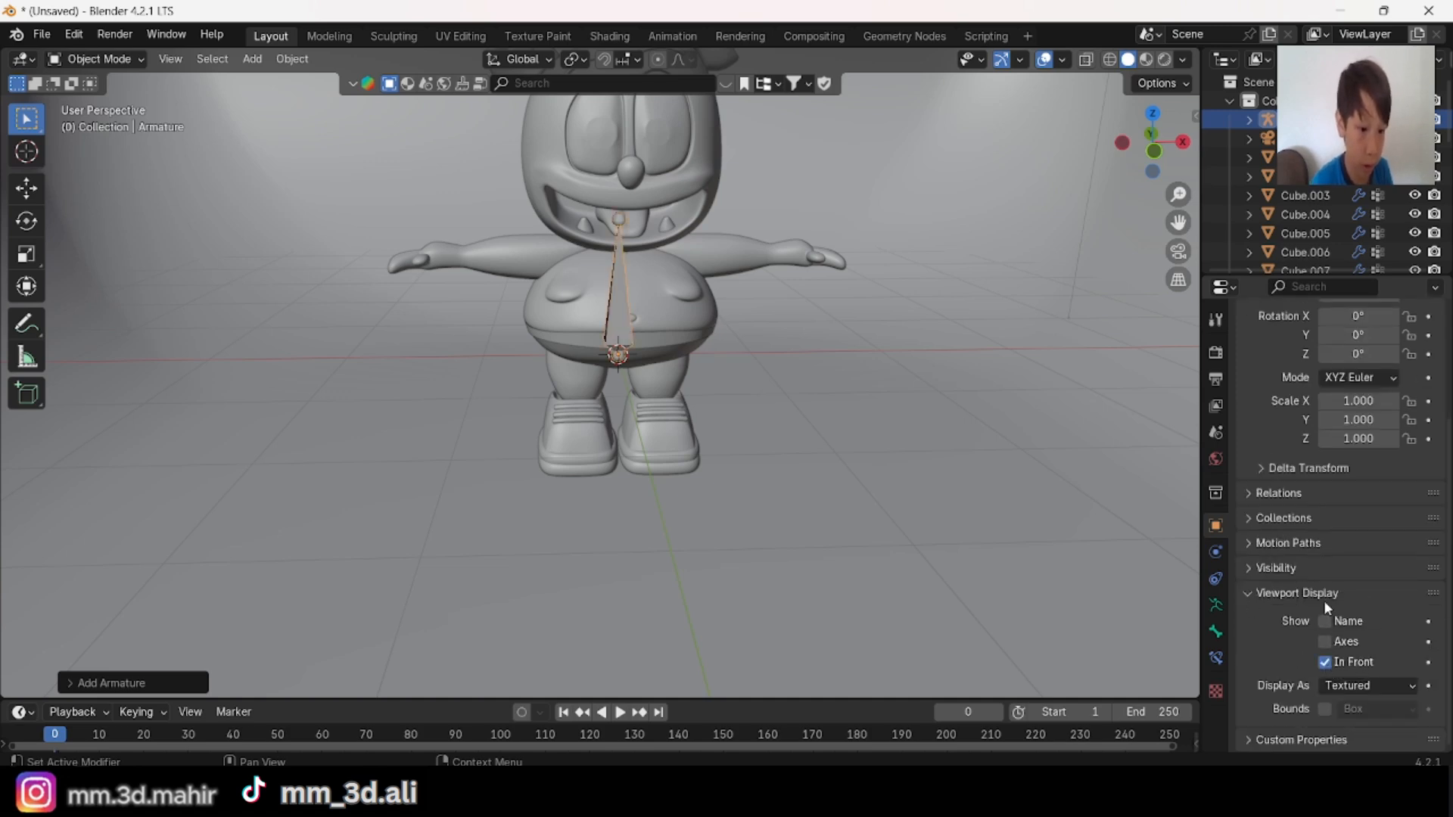
Step: Reselect the armature, align to the front orthographic view and enter Edit Mode
ctrl+middle_drag(893, 552, 910, 598)
shift+middle_drag(766, 335, 501, 497)
scroll(501, 497, down, 10)
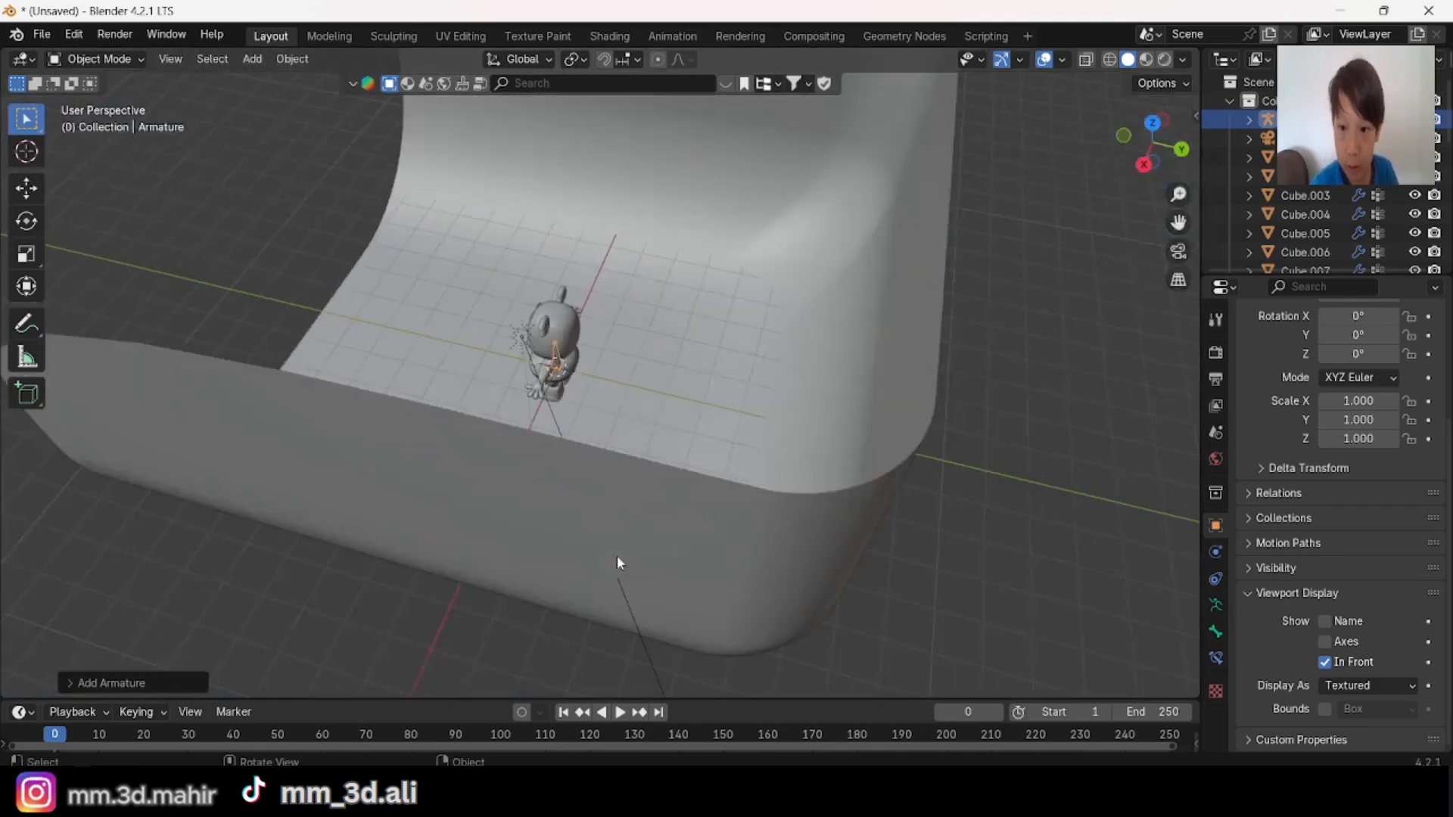
middle_drag(616, 557, 668, 370)
click(535, 439)
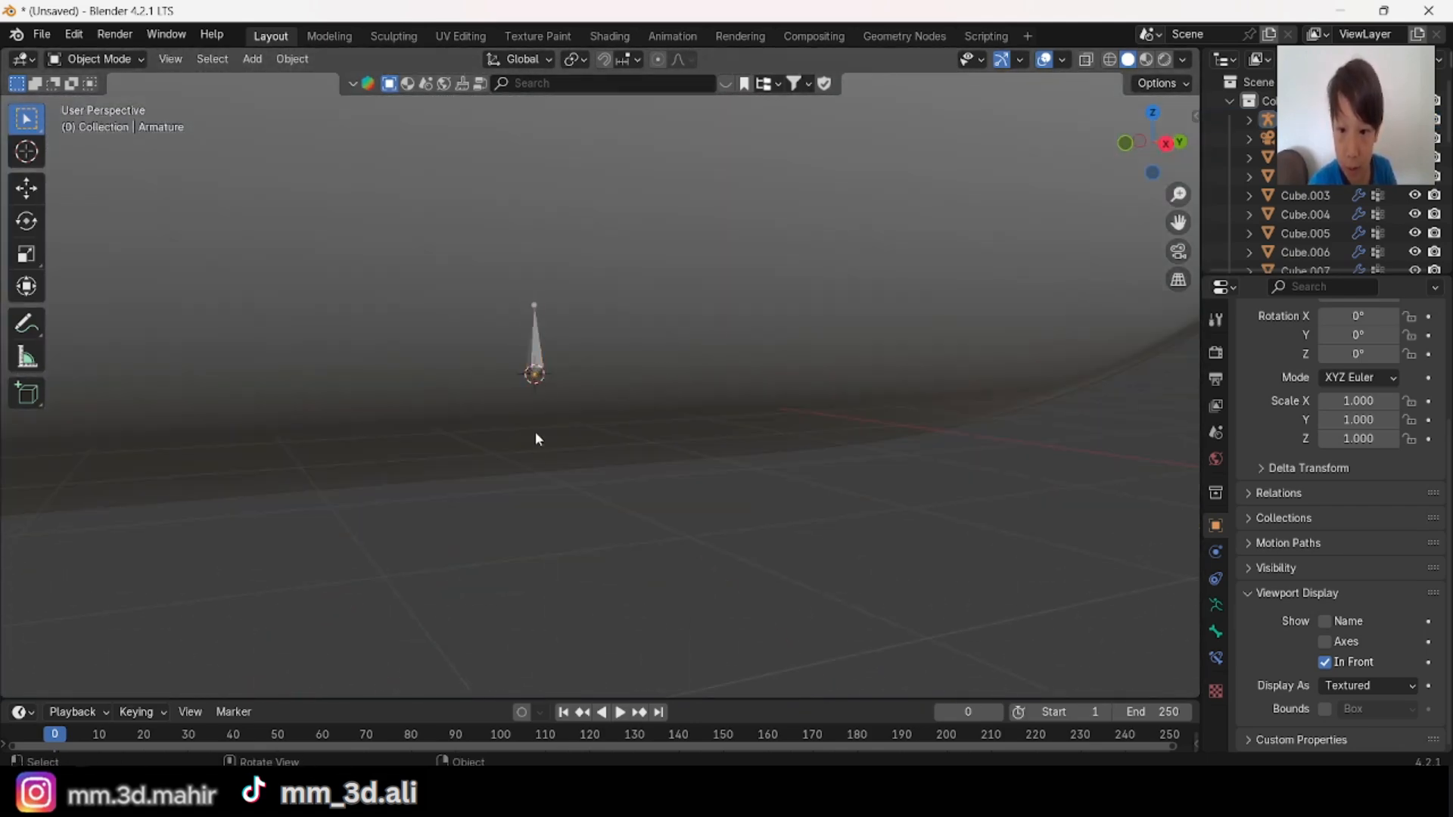
click(536, 356)
middle_drag(539, 359, 749, 368)
scroll(749, 368, up, 5)
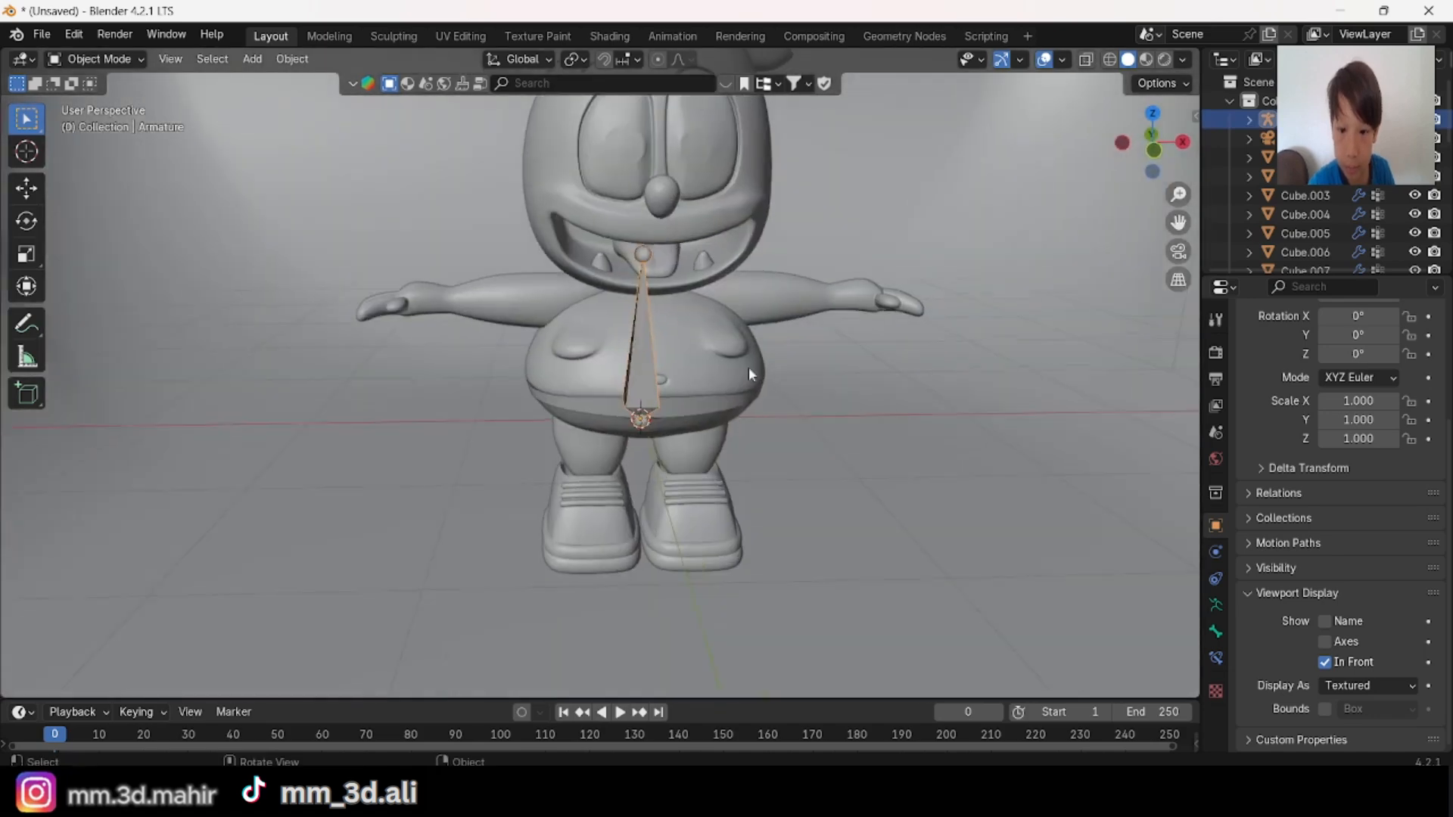
click(1147, 144)
key(Tab)
scroll(827, 421, up, 2)
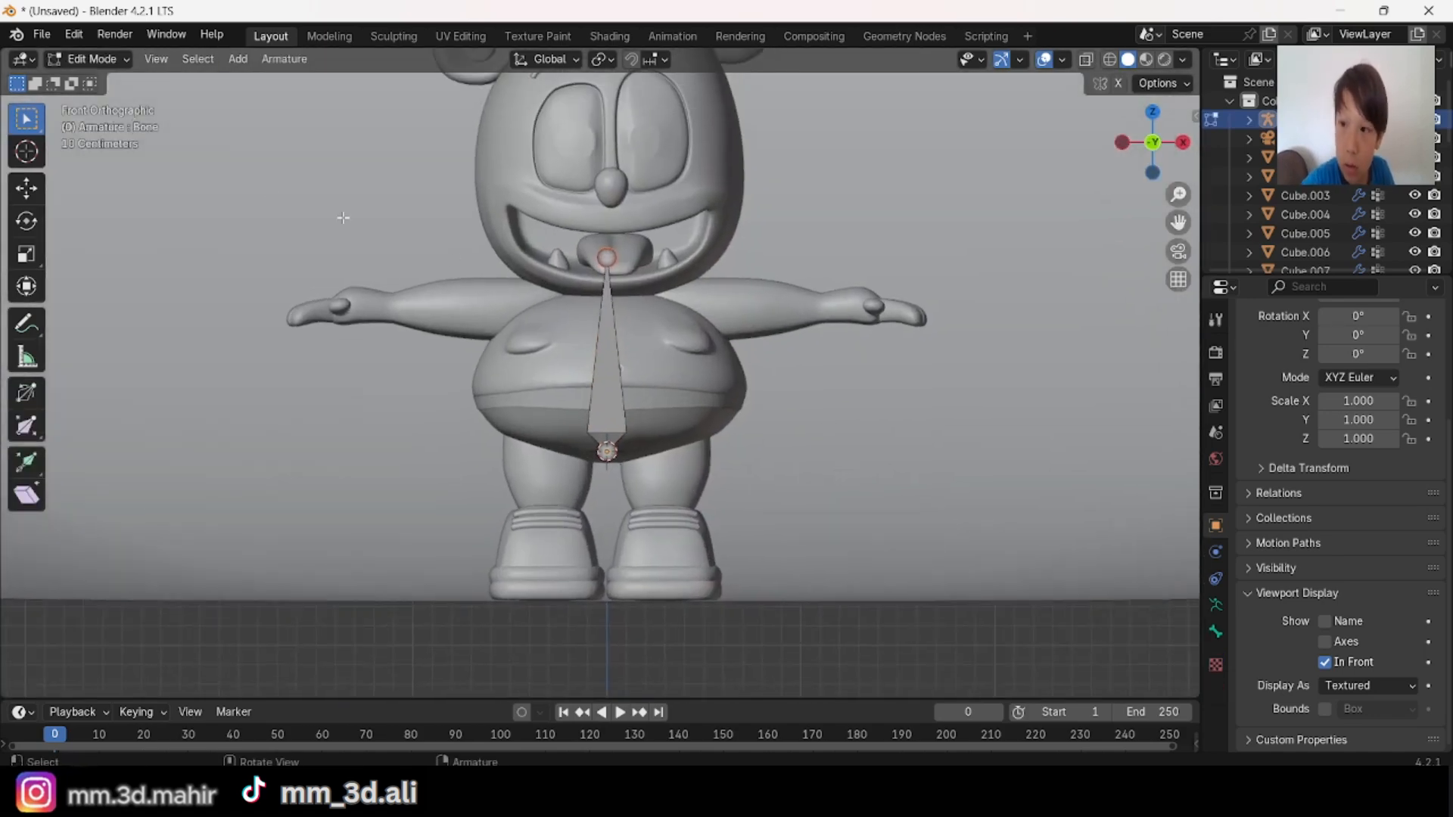
Step: Turn on the Screencast Keys overlay in the viewport
key(n)
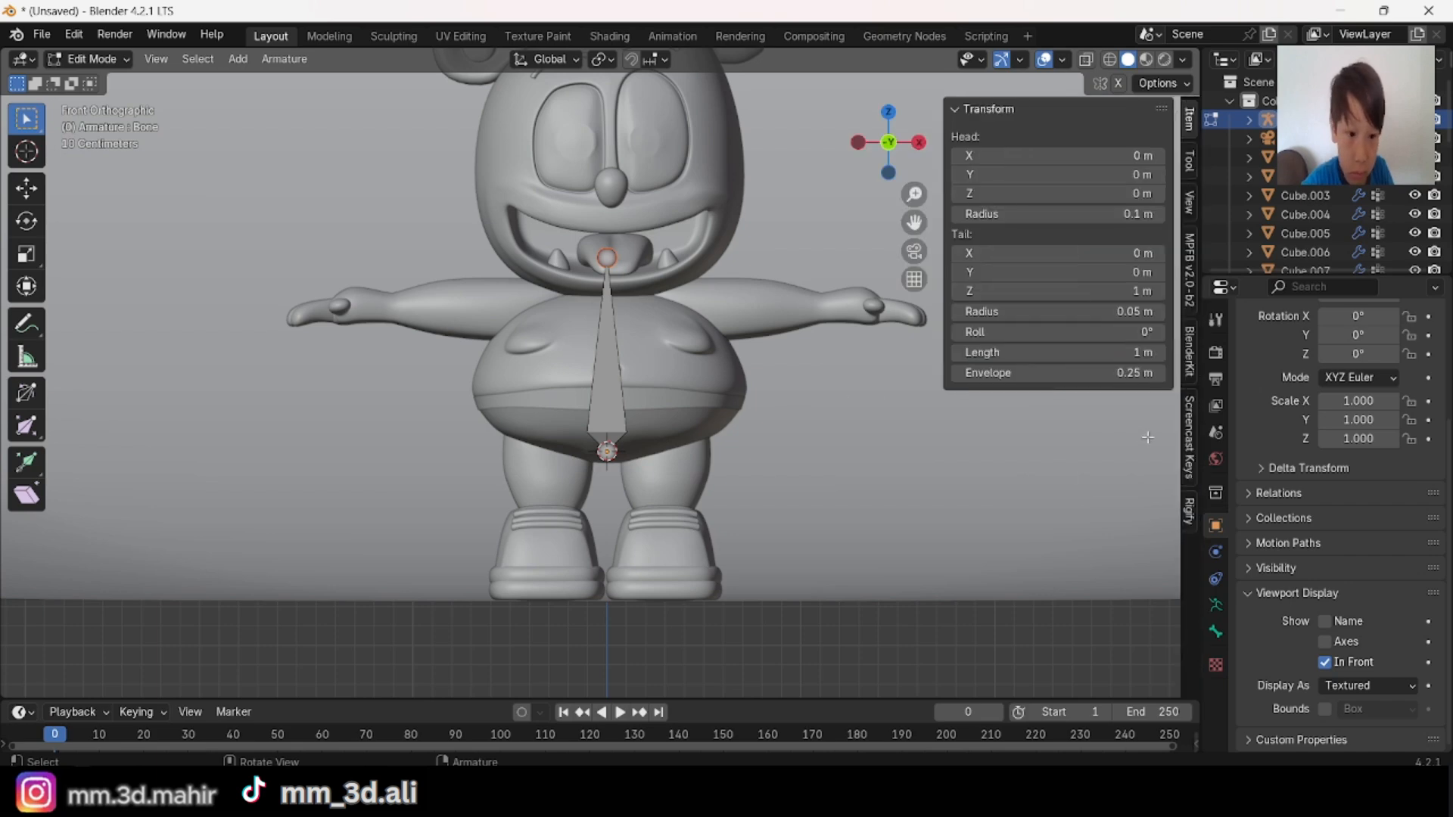
click(1189, 439)
key(n)
Step: Lower the tail of the spine bone about 0.25 m along Z to the base of the neck
scroll(776, 268, up, 3)
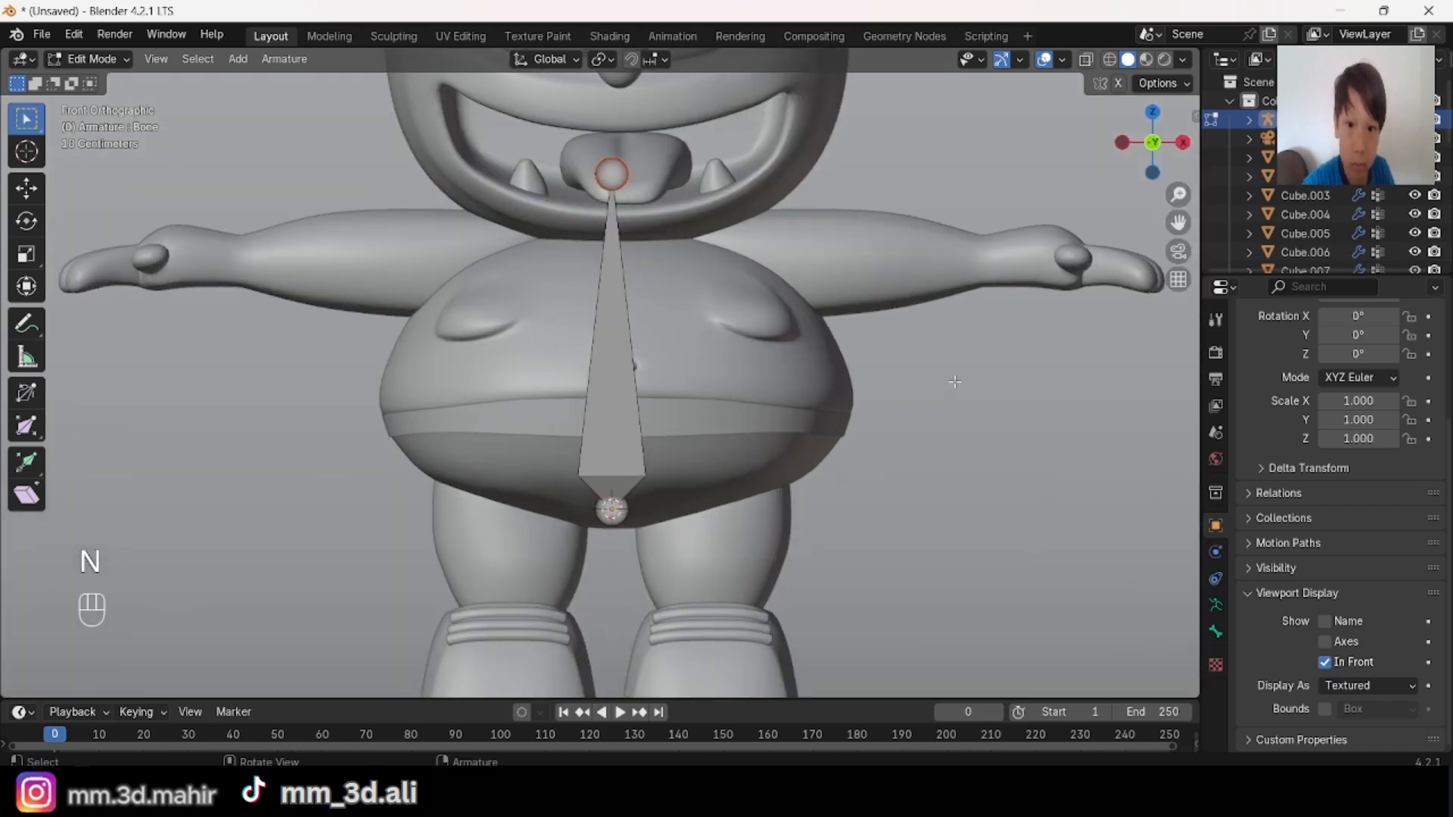
key(g)
key(z)
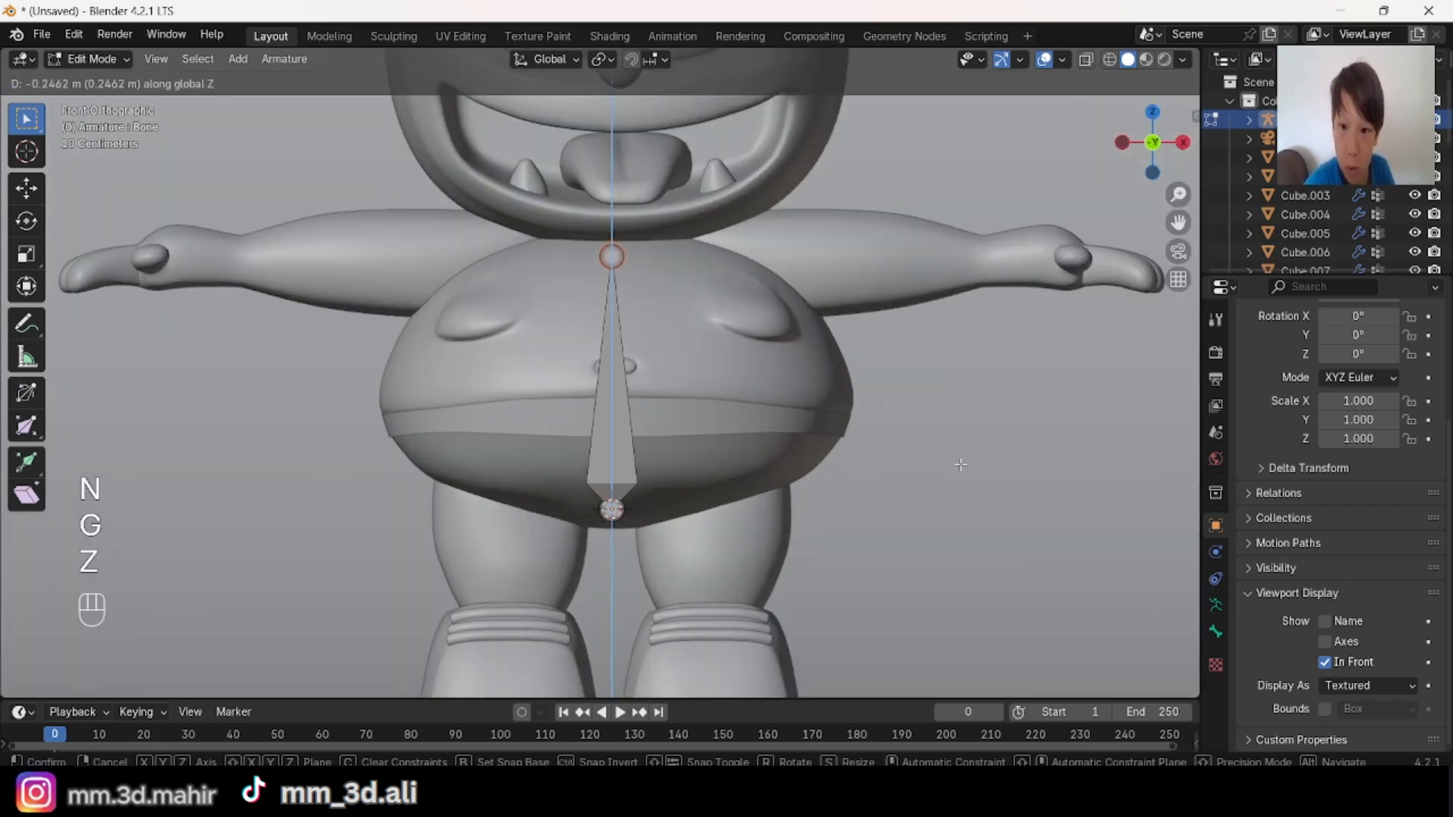
click(960, 465)
Step: Extrude a head bone about 1.32 m straight up along Z from the tail of the spine bone
scroll(923, 446, down, 4)
scroll(915, 555, up, 1)
shift+middle_drag(911, 442, 917, 393)
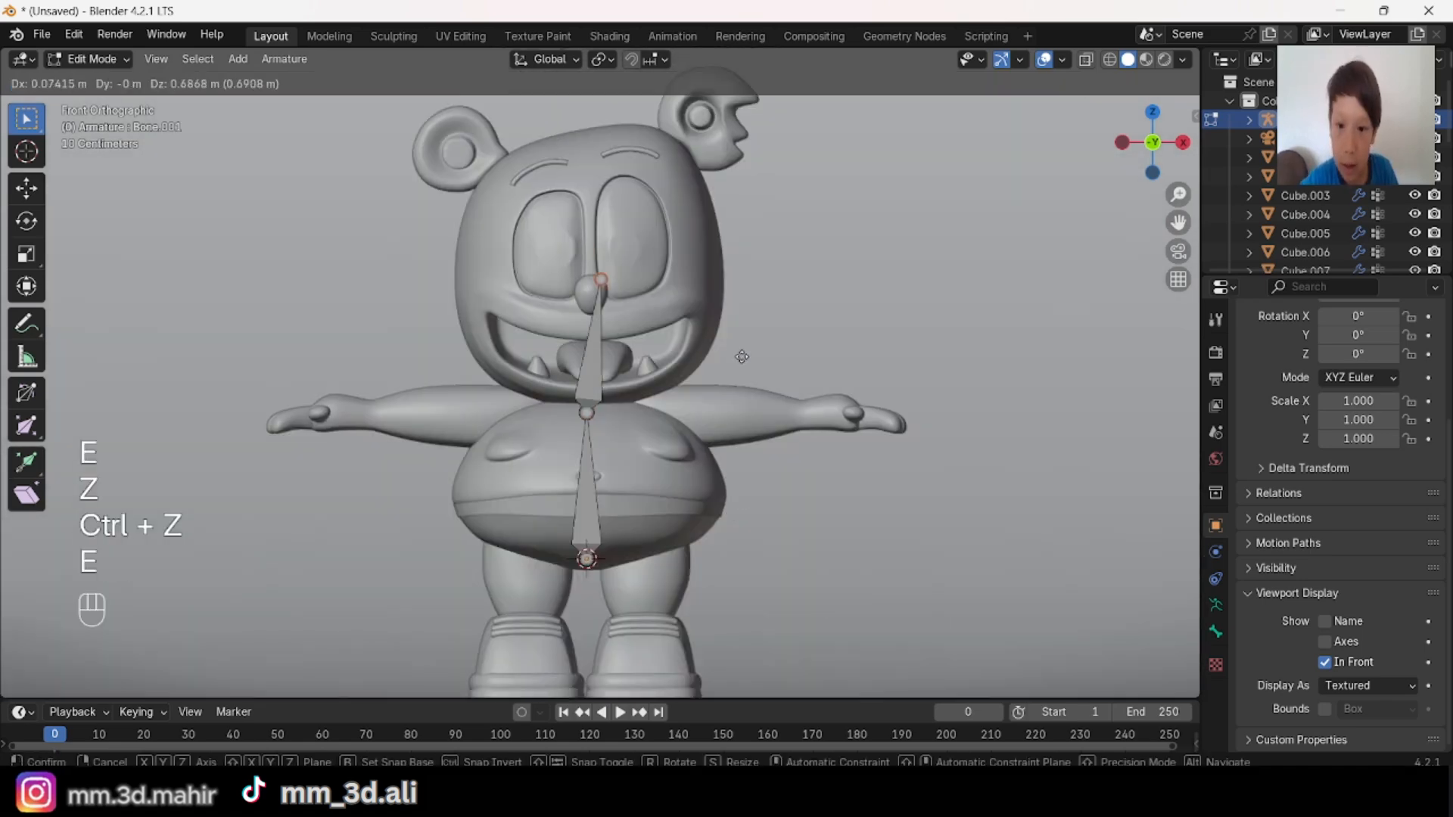
key(z)
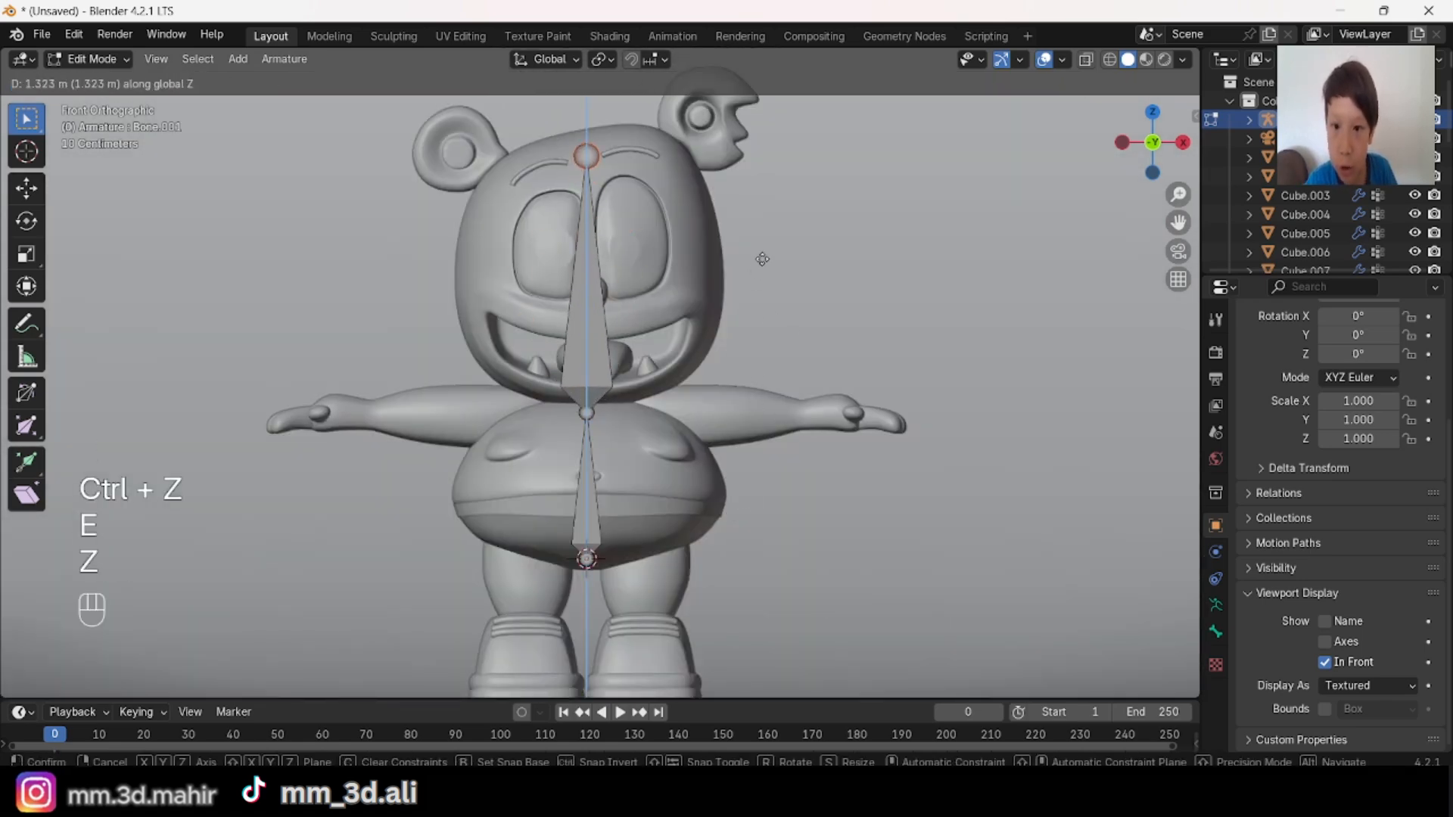
click(762, 259)
Step: Extrude two shoulder bones from the neck joint, one to each side, 0.2 m along X
key(alt+a)
shift+middle_drag(694, 459, 665, 409)
scroll(672, 420, up, 1)
scroll(676, 394, up, 3)
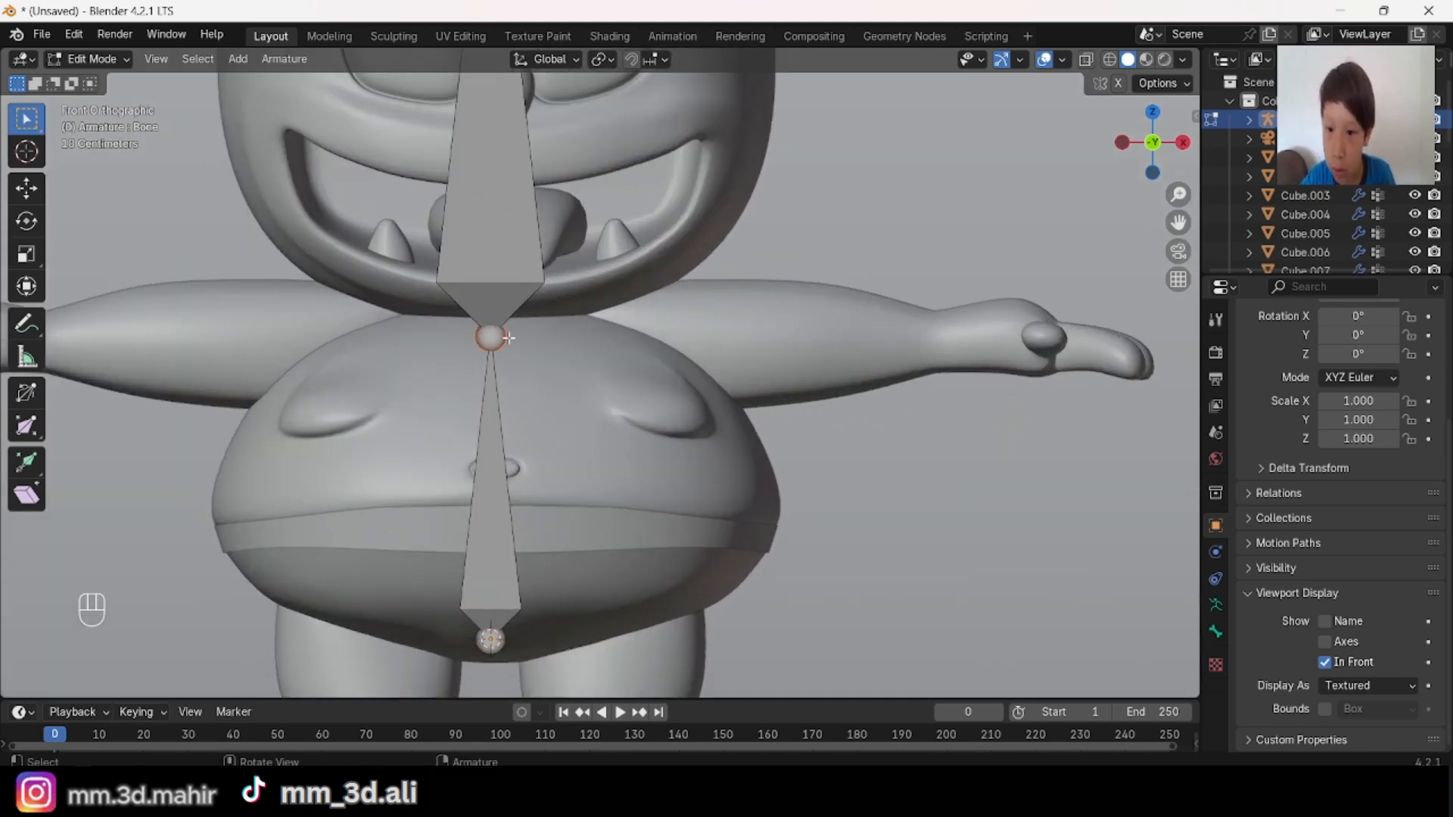
key(e)
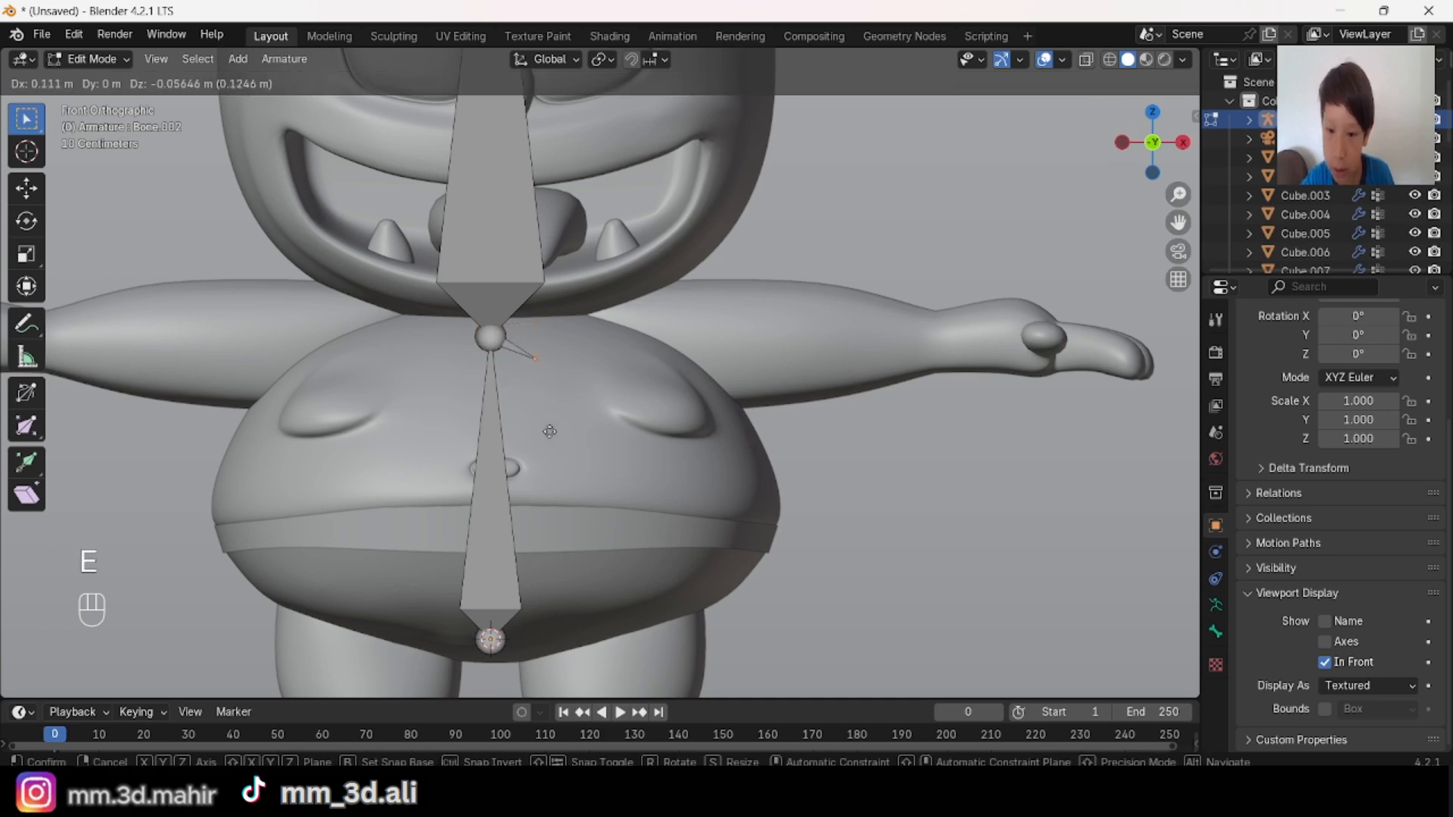
key(x)
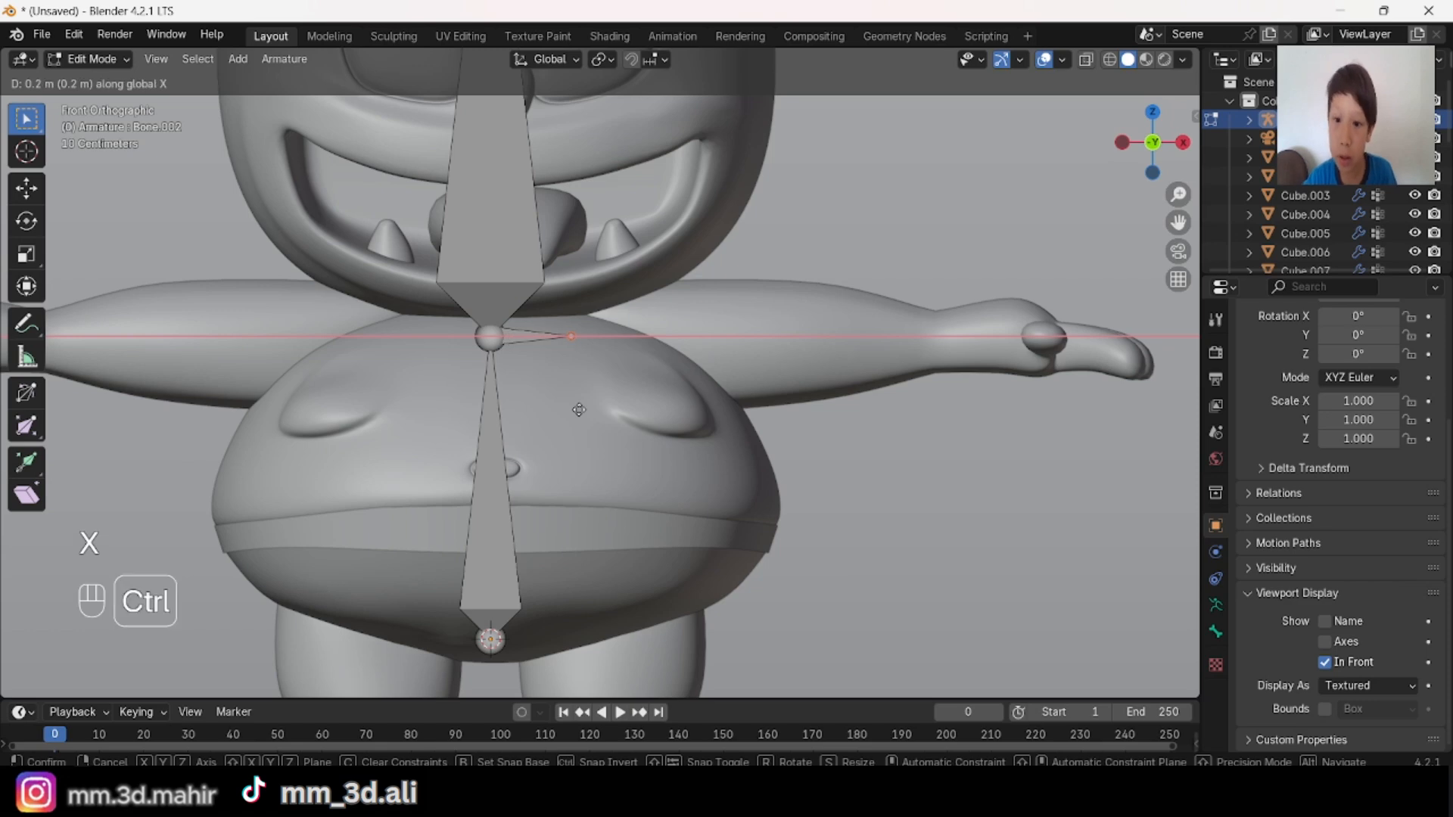
click(579, 409)
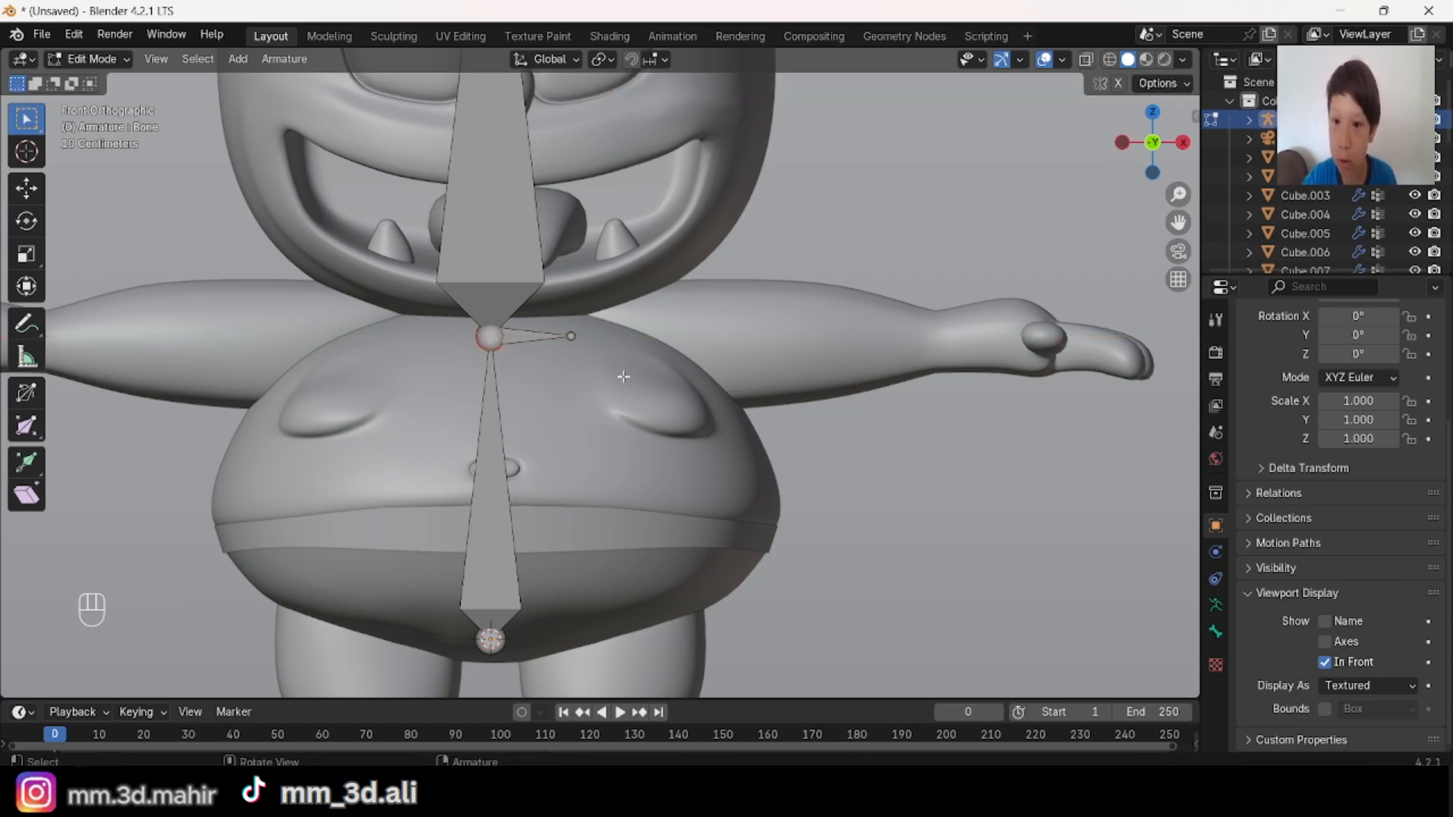
key(e)
click(552, 382)
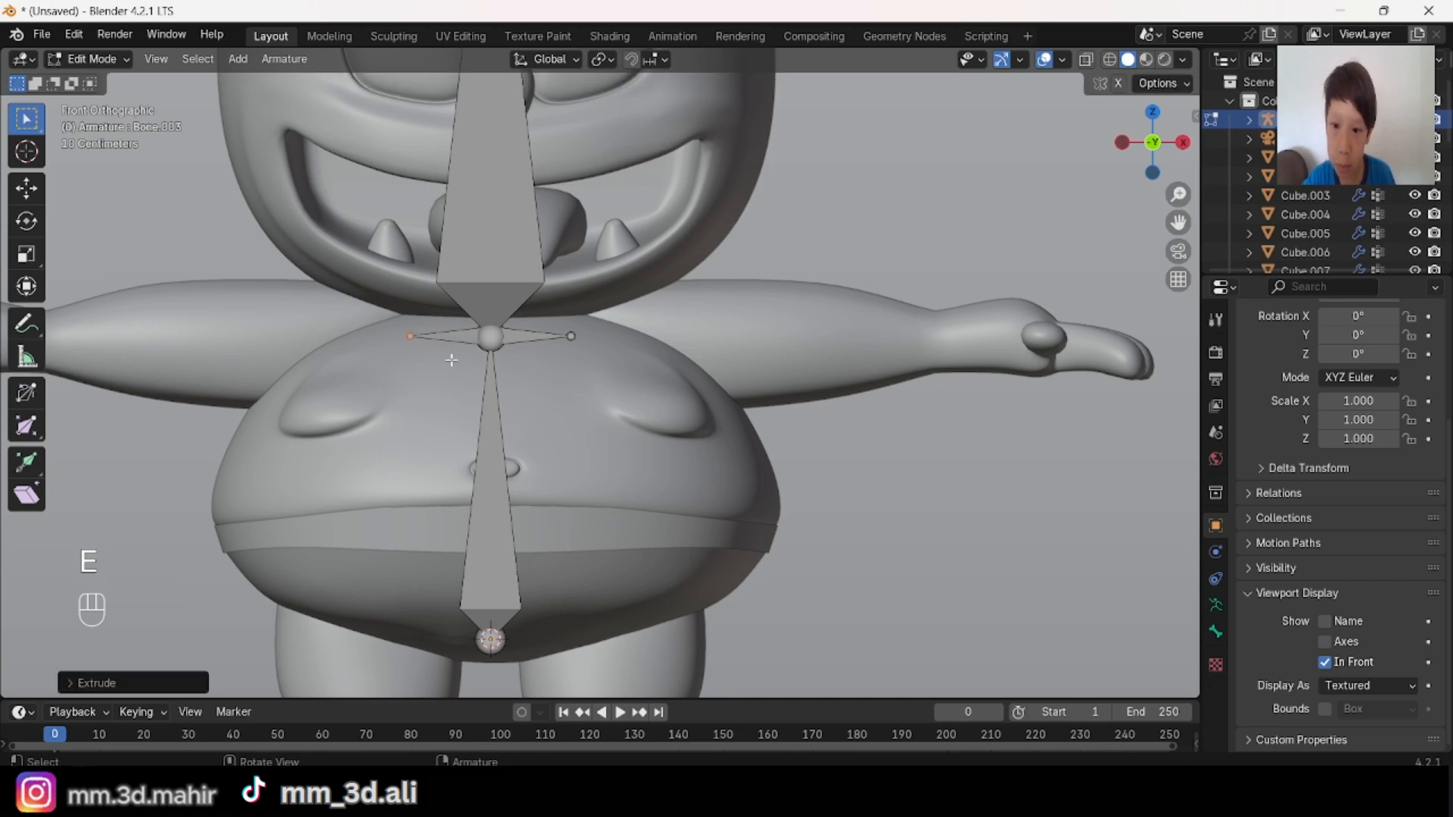
Step: Scale the outer tips of both shoulder bones outward by a factor of about 6, out to the wrists
shift+middle_drag(451, 360, 637, 255)
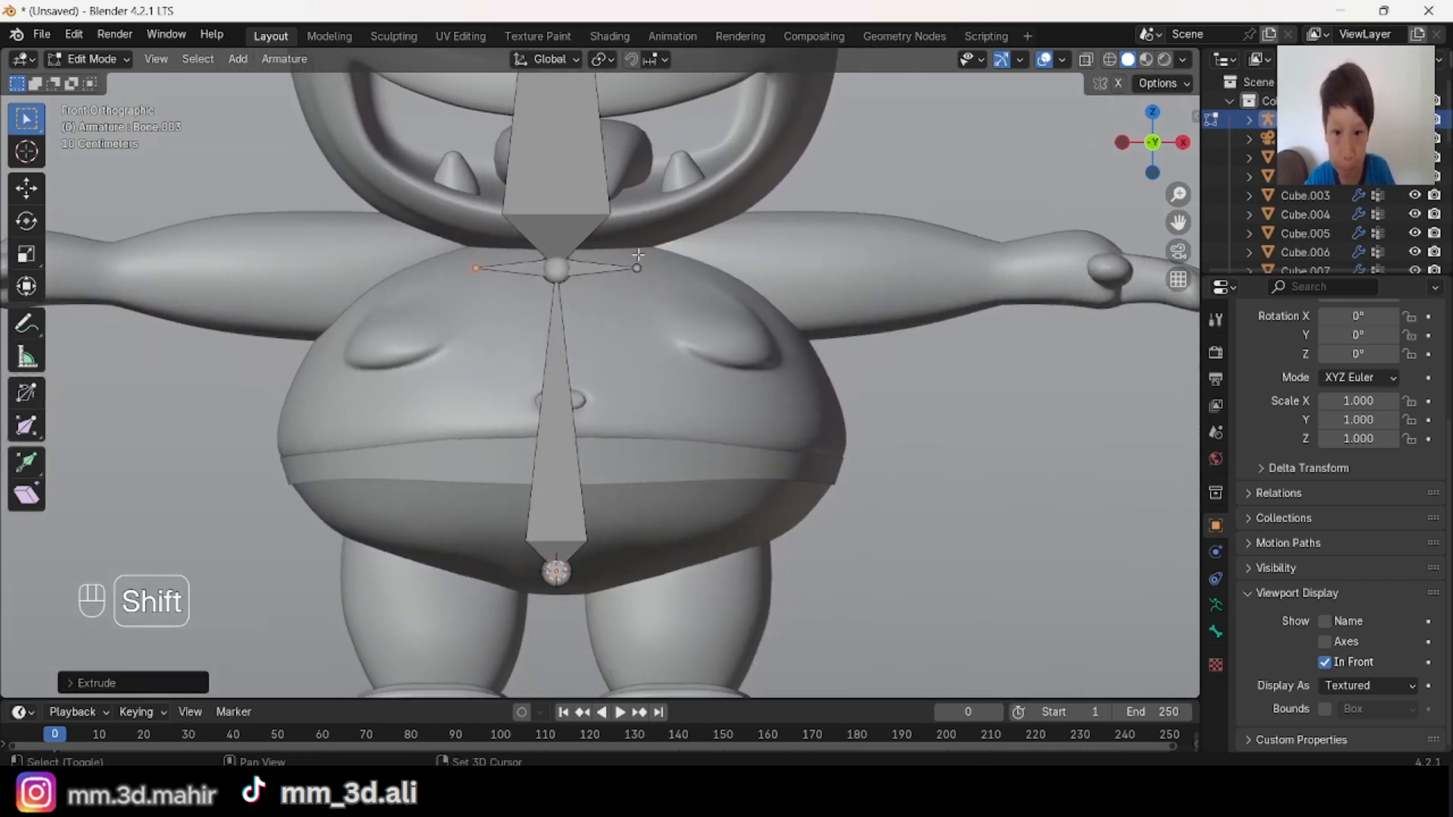
scroll(643, 383, down, 1)
shift+middle_drag(670, 343, 676, 413)
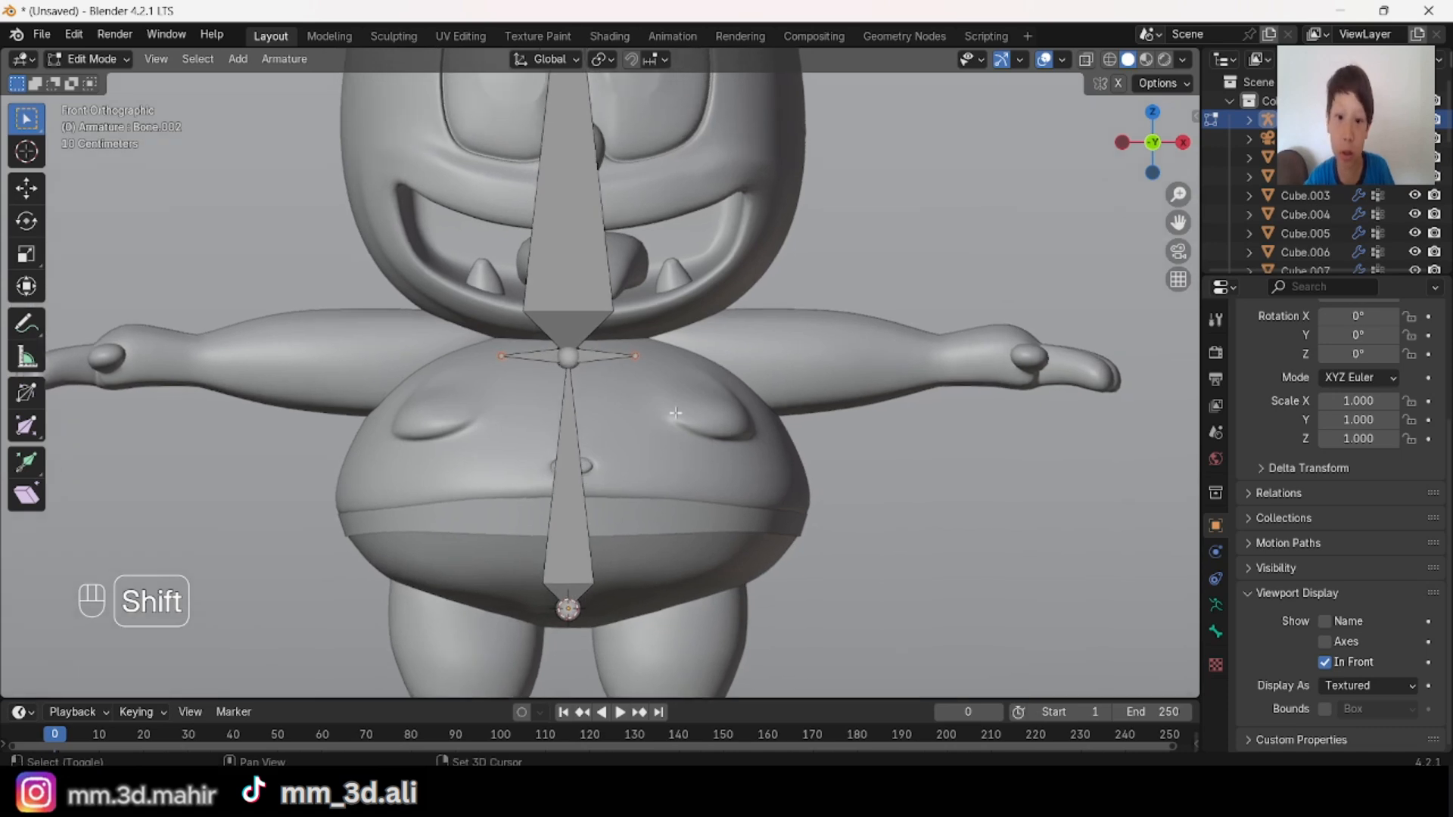
middle_drag(781, 384, 760, 447)
scroll(782, 548, down, 5)
scroll(694, 454, up, 2)
key(s)
key(ctrl+z)
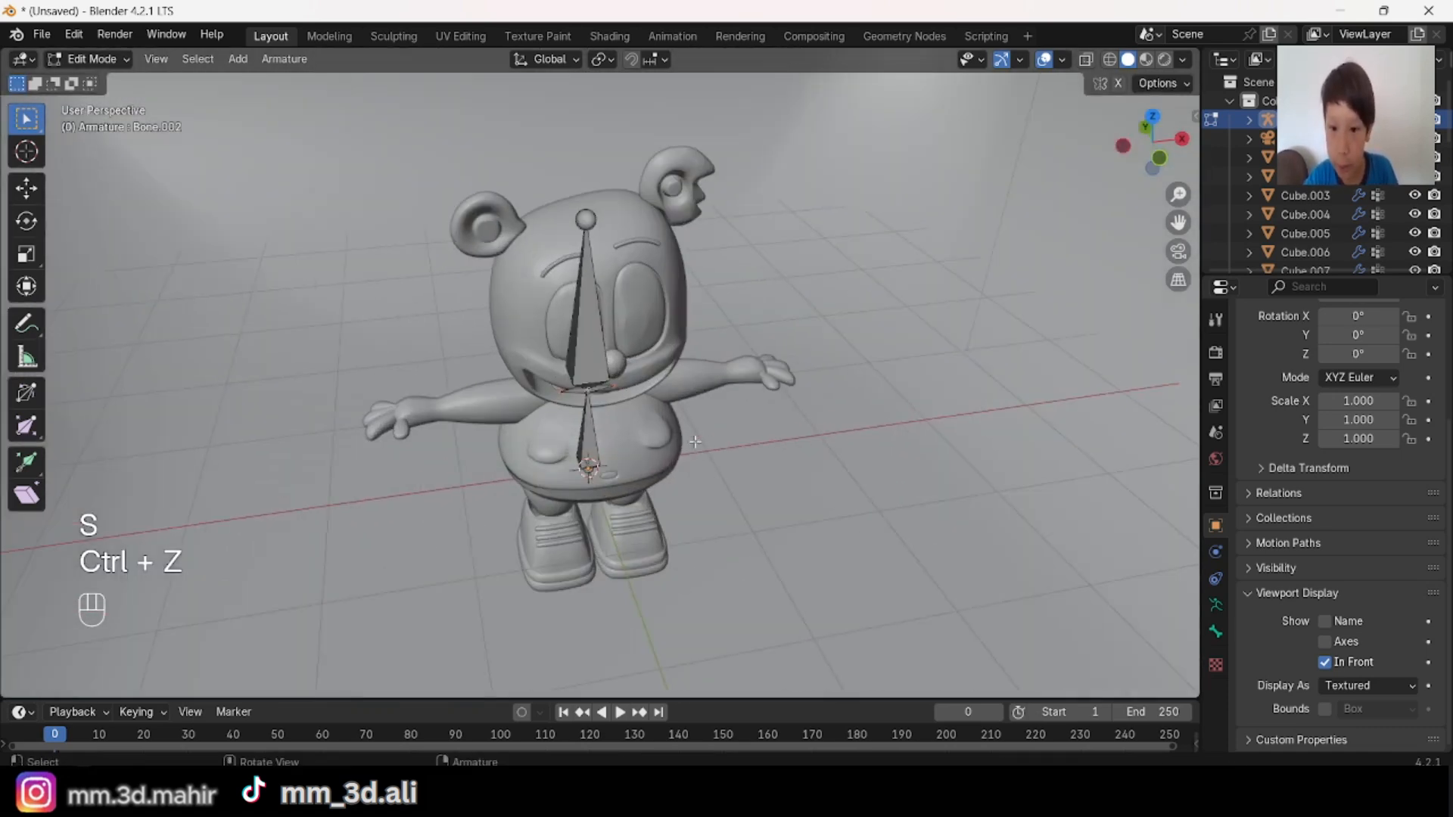
key(s)
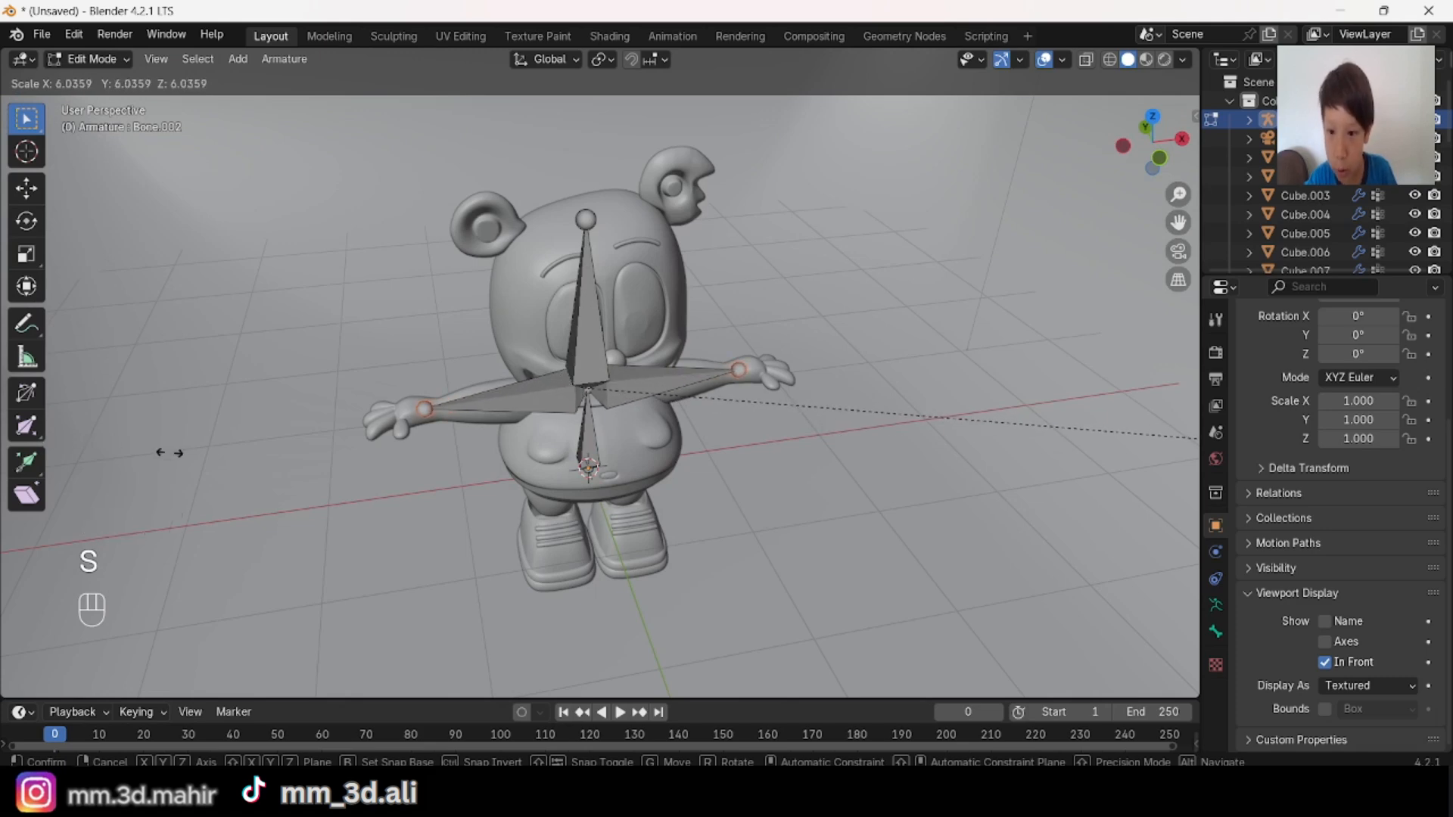
click(200, 457)
Step: Subdivide the two long arm bones once to create a middle joint in each arm
middle_drag(647, 477, 600, 248)
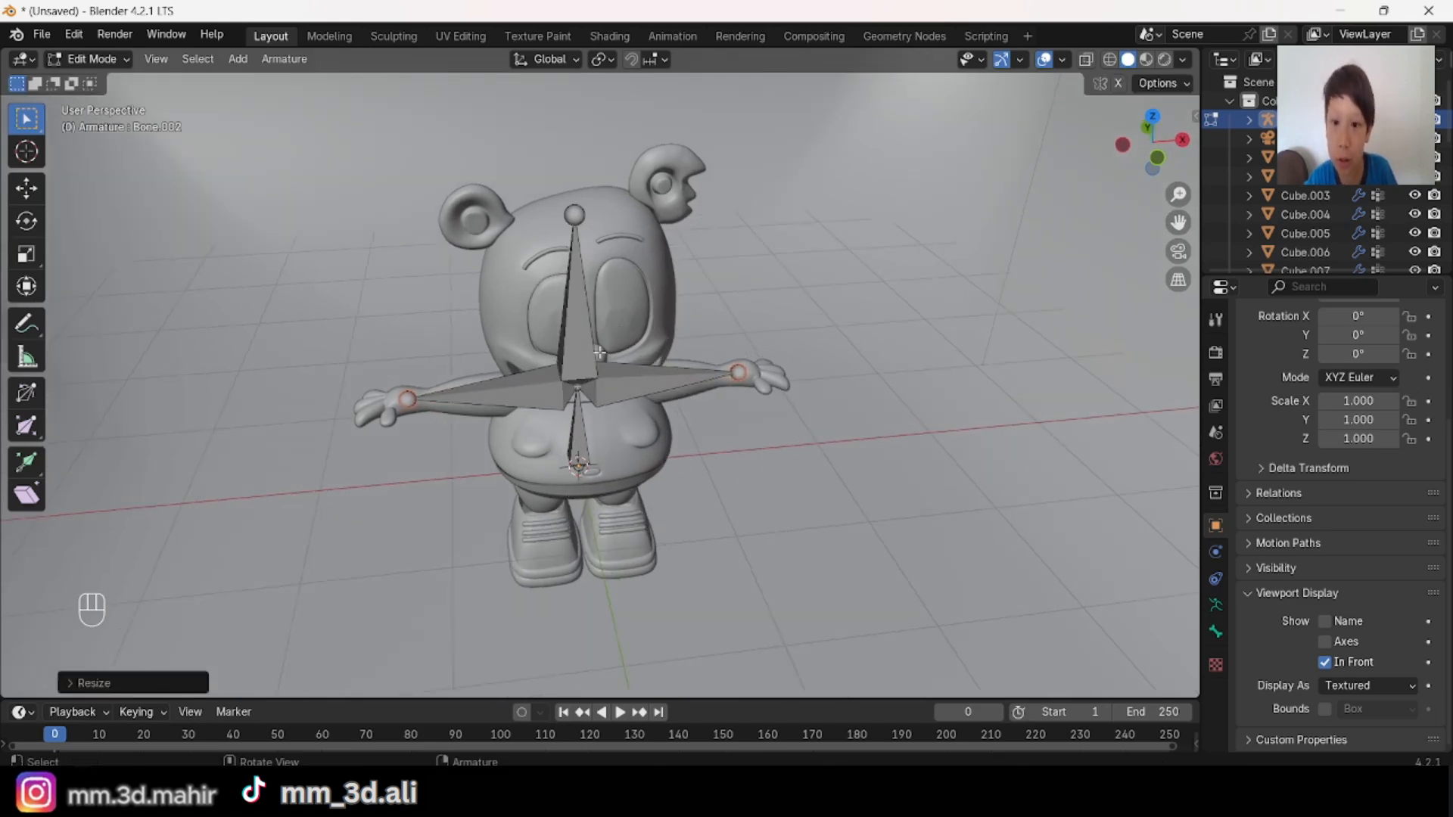
middle_drag(599, 352, 581, 205)
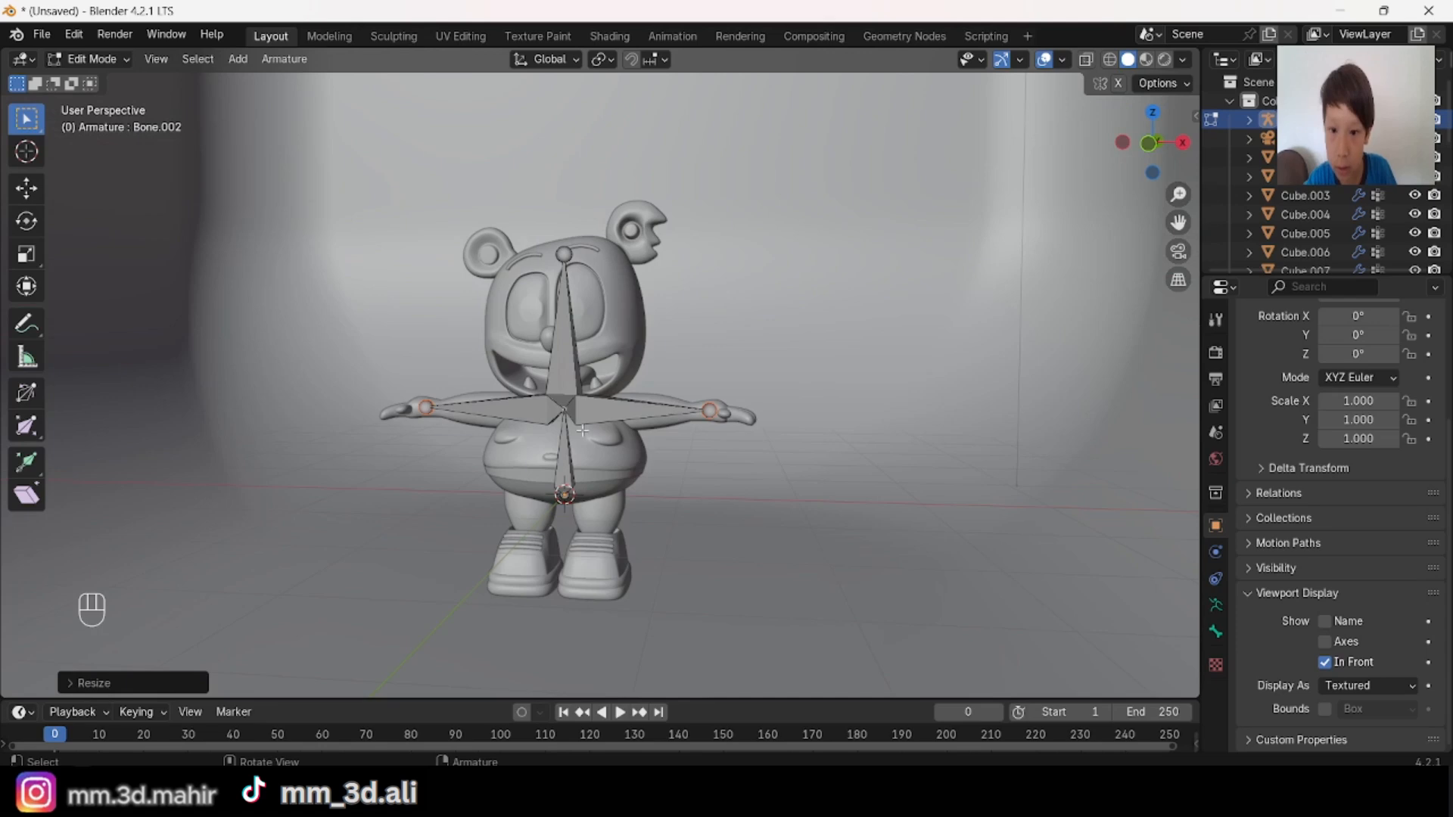
middle_drag(582, 431, 599, 529)
scroll(645, 466, up, 3)
shift+middle_drag(617, 415, 633, 304)
shift+click(619, 328)
shift+click(536, 327)
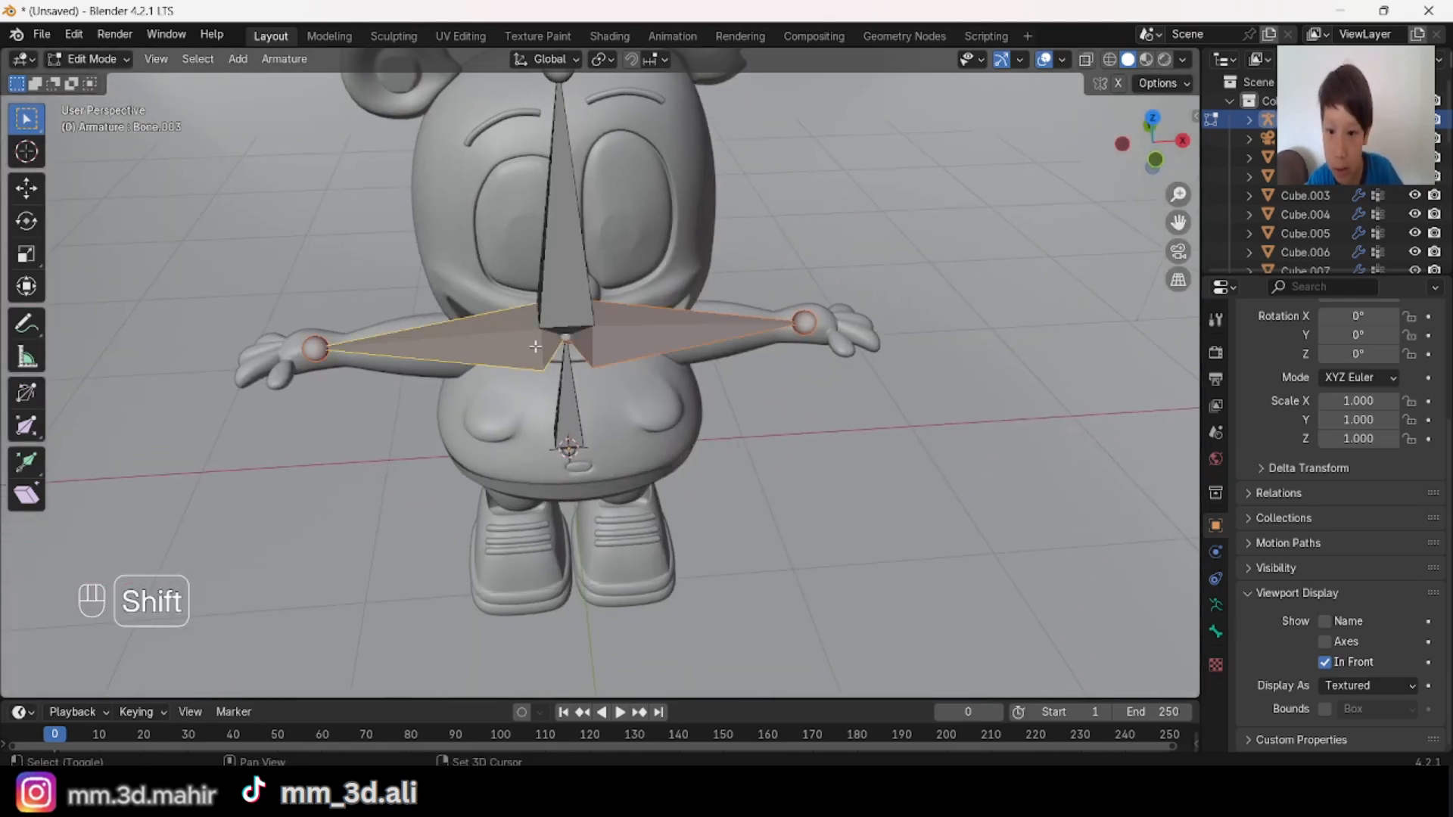
middle_drag(536, 346, 781, 350)
right_click(691, 317)
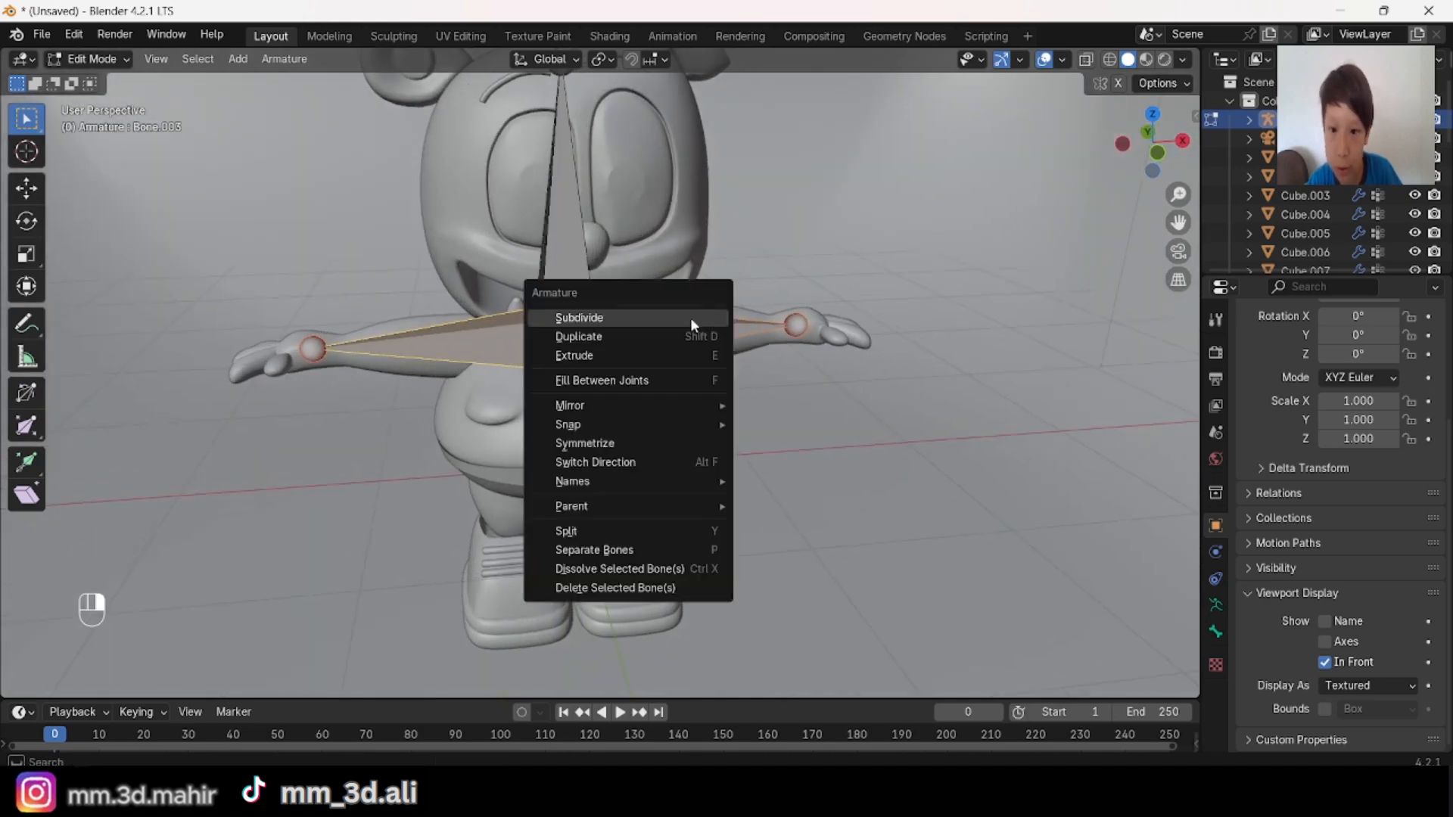
click(690, 317)
mouse_move(690, 317)
middle_down()
mouse_move(796, 346)
mouse_move(785, 303)
mouse_move(691, 338)
middle_up()
Step: Scale the middle joints of both arms outward by about 1.25 to match the elbows
key(alt+a)
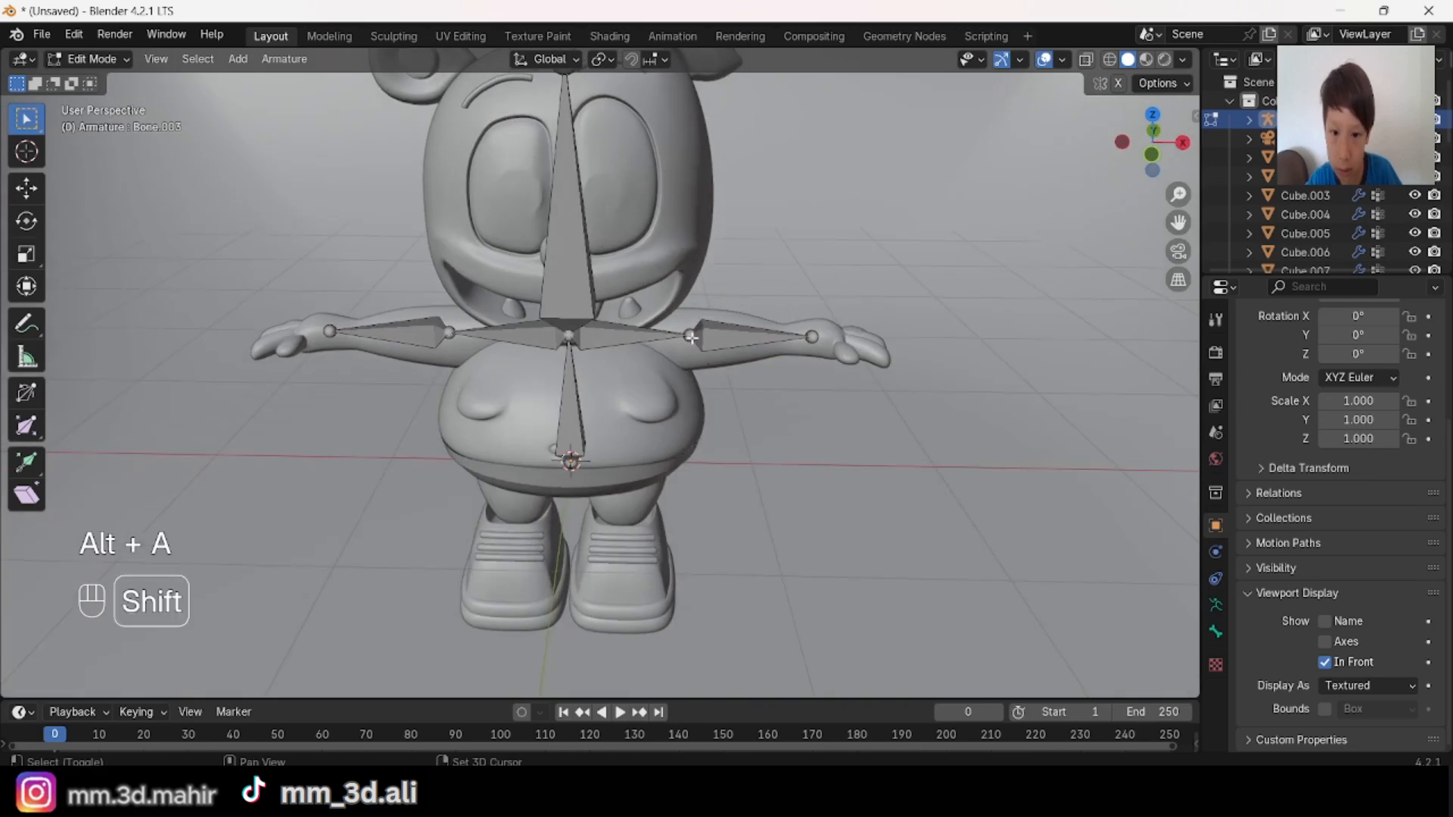
key(s)
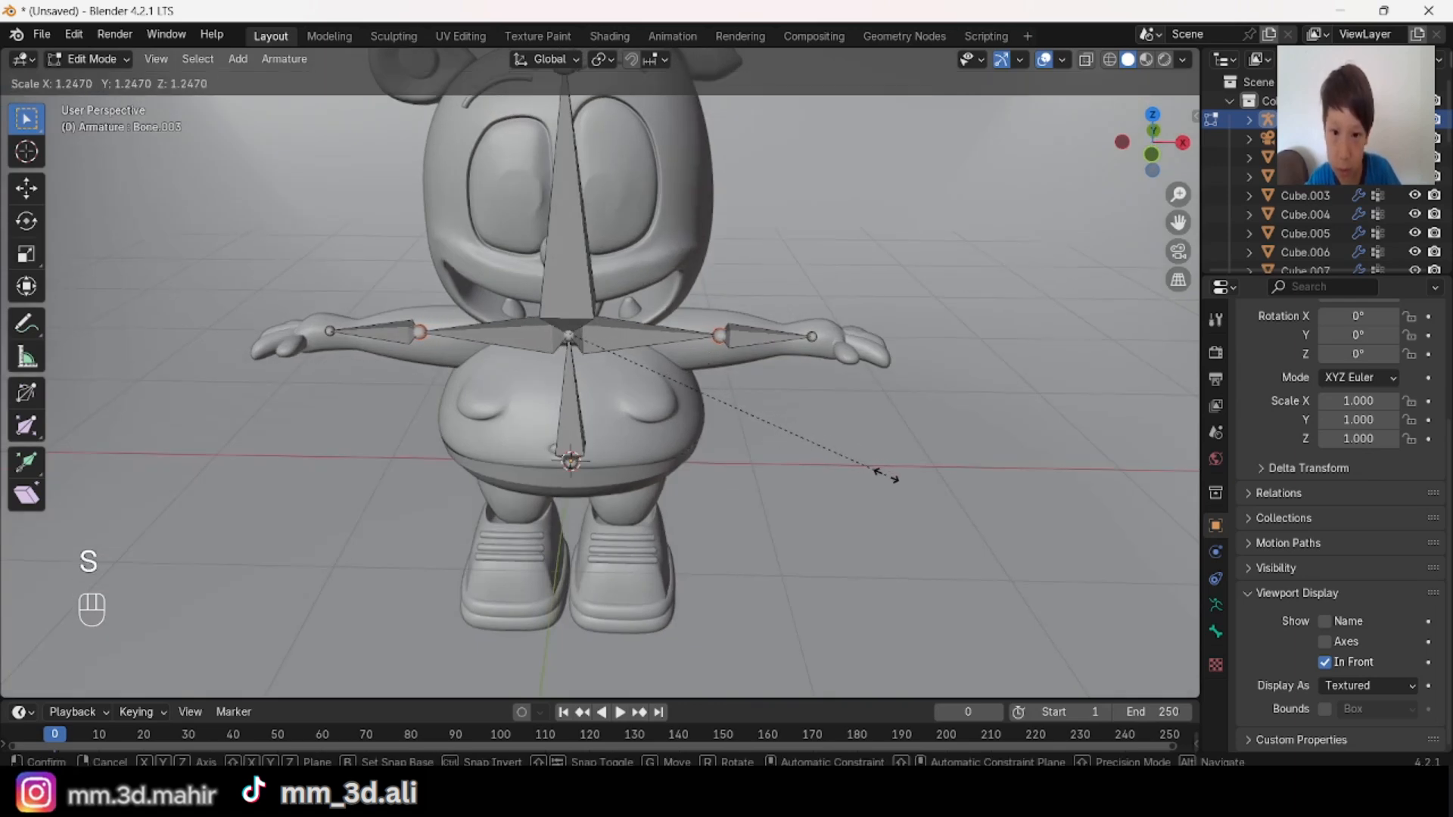
click(893, 478)
Step: Subdivide the inner bones of both arms to split the shoulders from the upper arms
key(alt+a)
click(611, 343)
shift+click(534, 327)
right_click(818, 299)
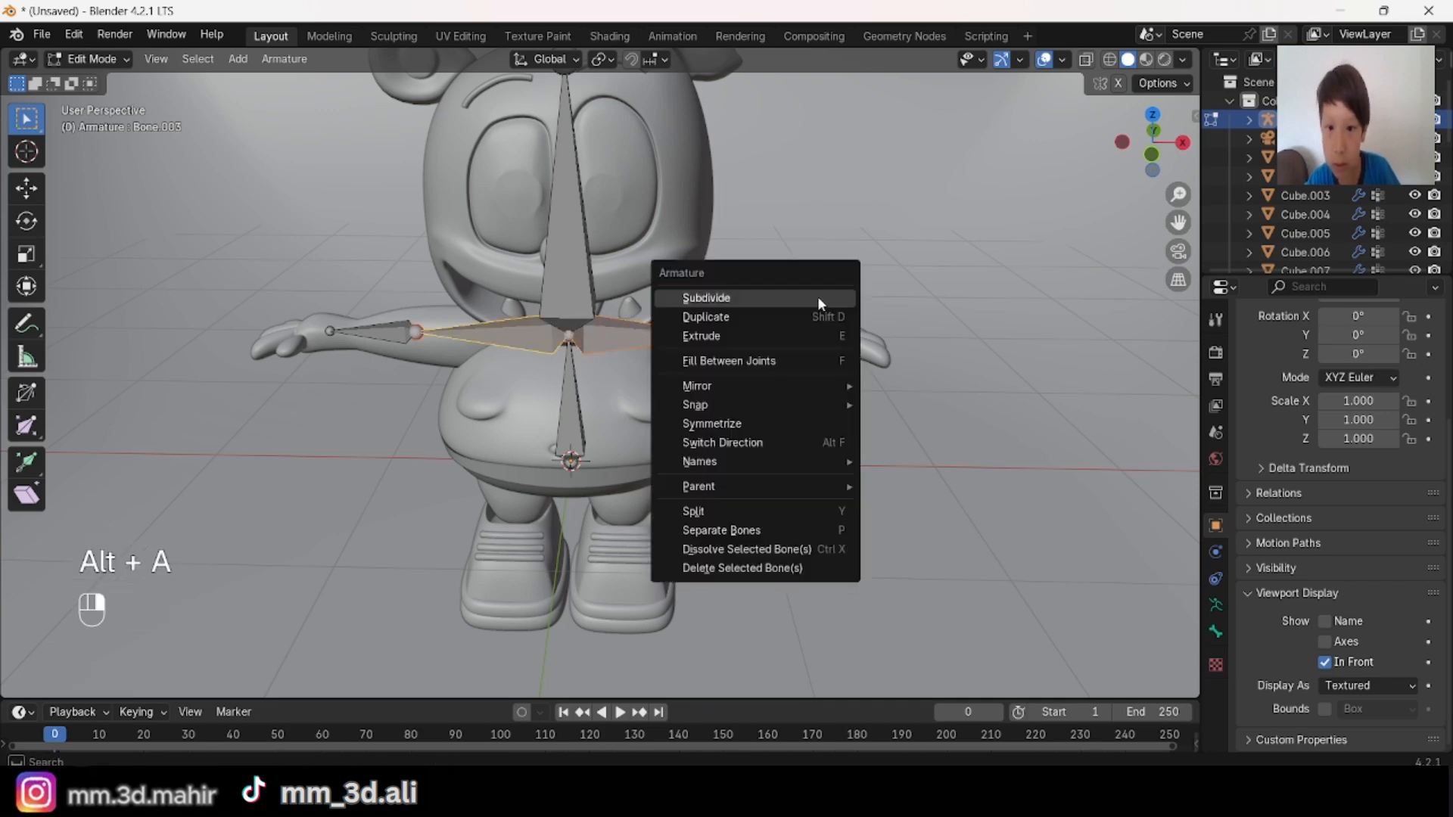
click(818, 303)
scroll(818, 305, down, 1)
scroll(818, 304, up, 3)
middle_drag(821, 305, 817, 275)
Step: Subdivide the outermost bone of both arms to split the forearms from the hands
key(alt+a)
scroll(738, 409, down, 3)
middle_drag(734, 405, 703, 484)
scroll(726, 469, up, 1)
shift+middle_drag(897, 401, 793, 361)
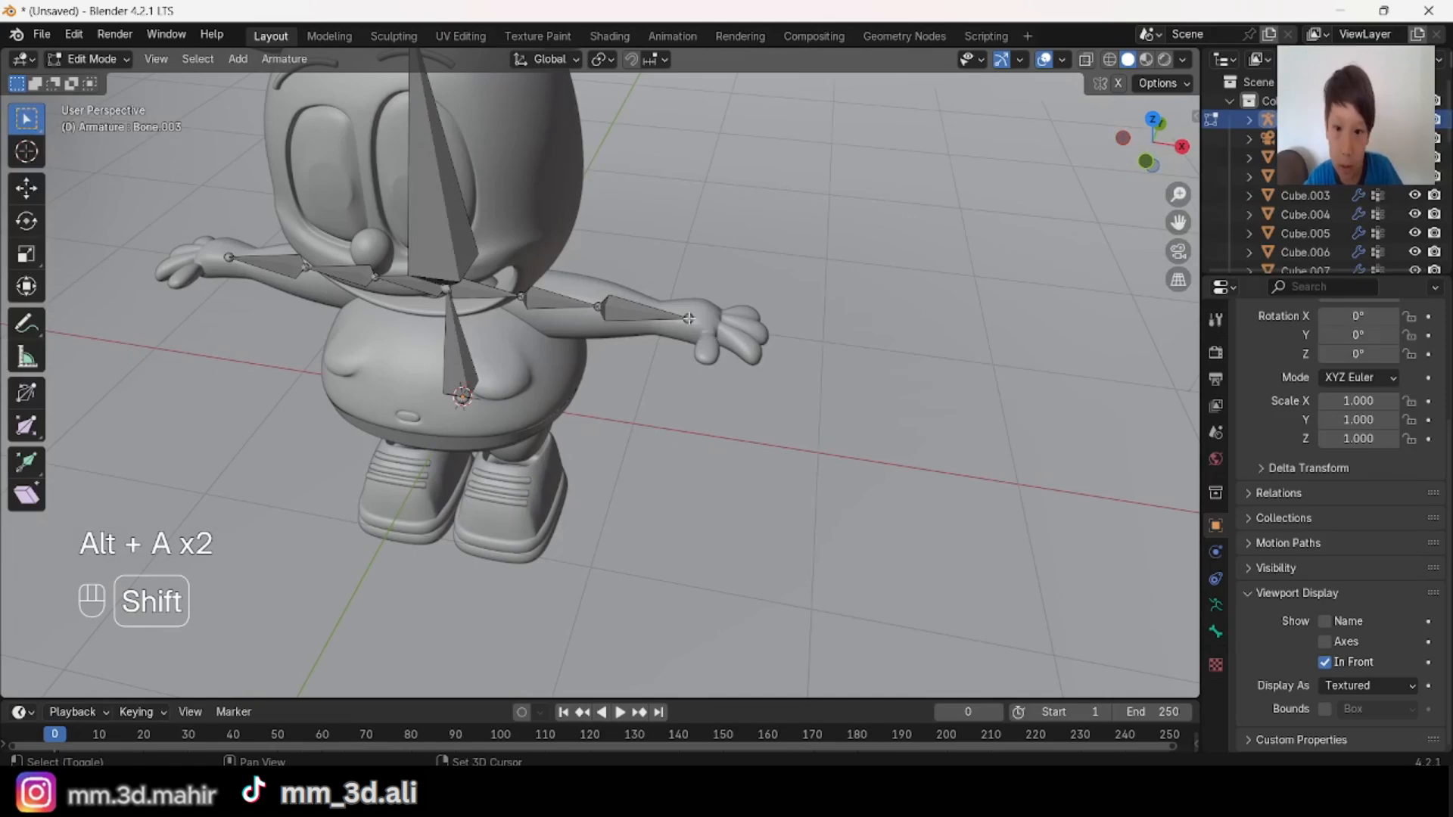
shift+middle_drag(689, 318, 740, 351)
click(739, 351)
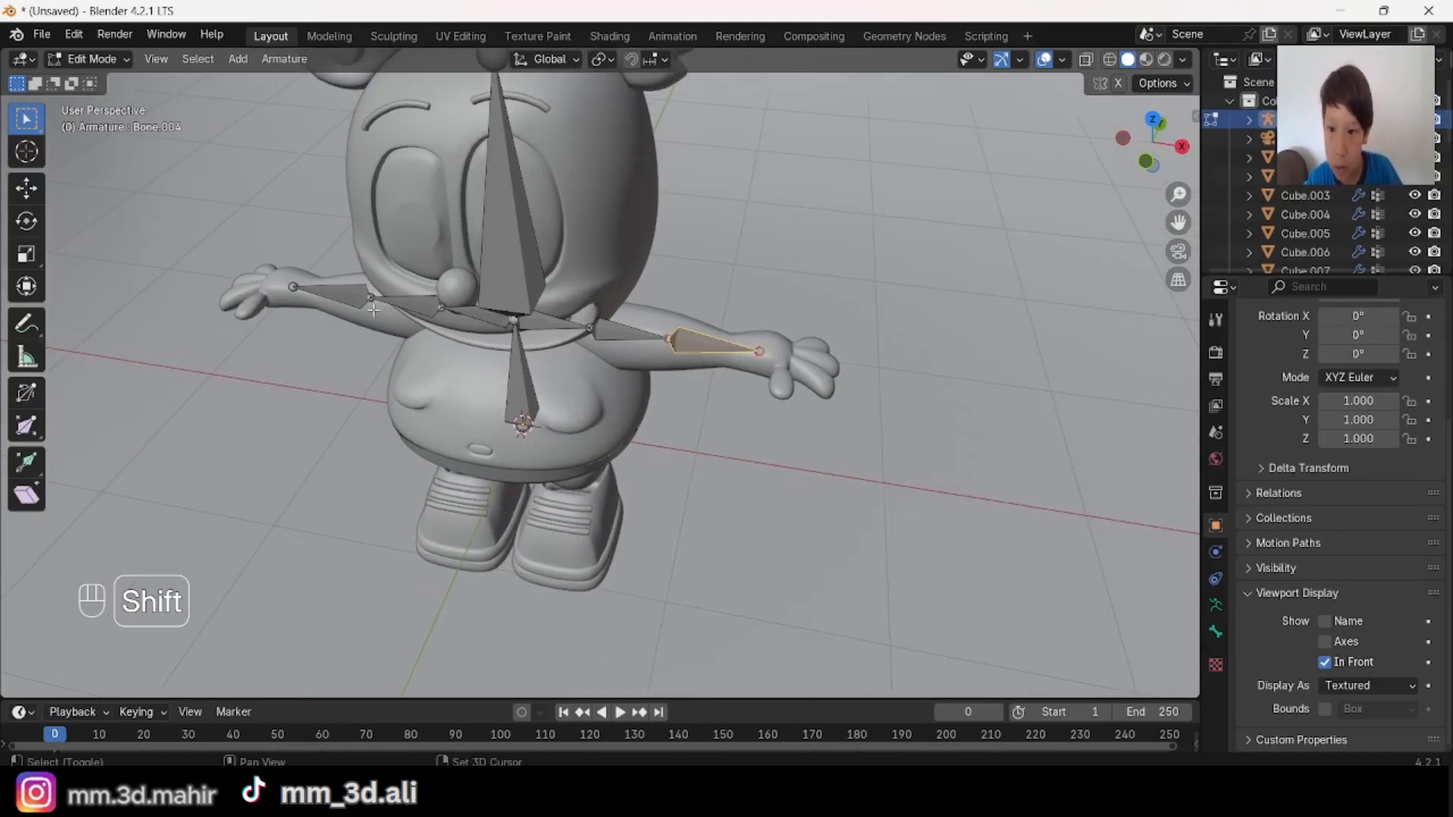
key(alt+a)
middle_drag(326, 290, 386, 361)
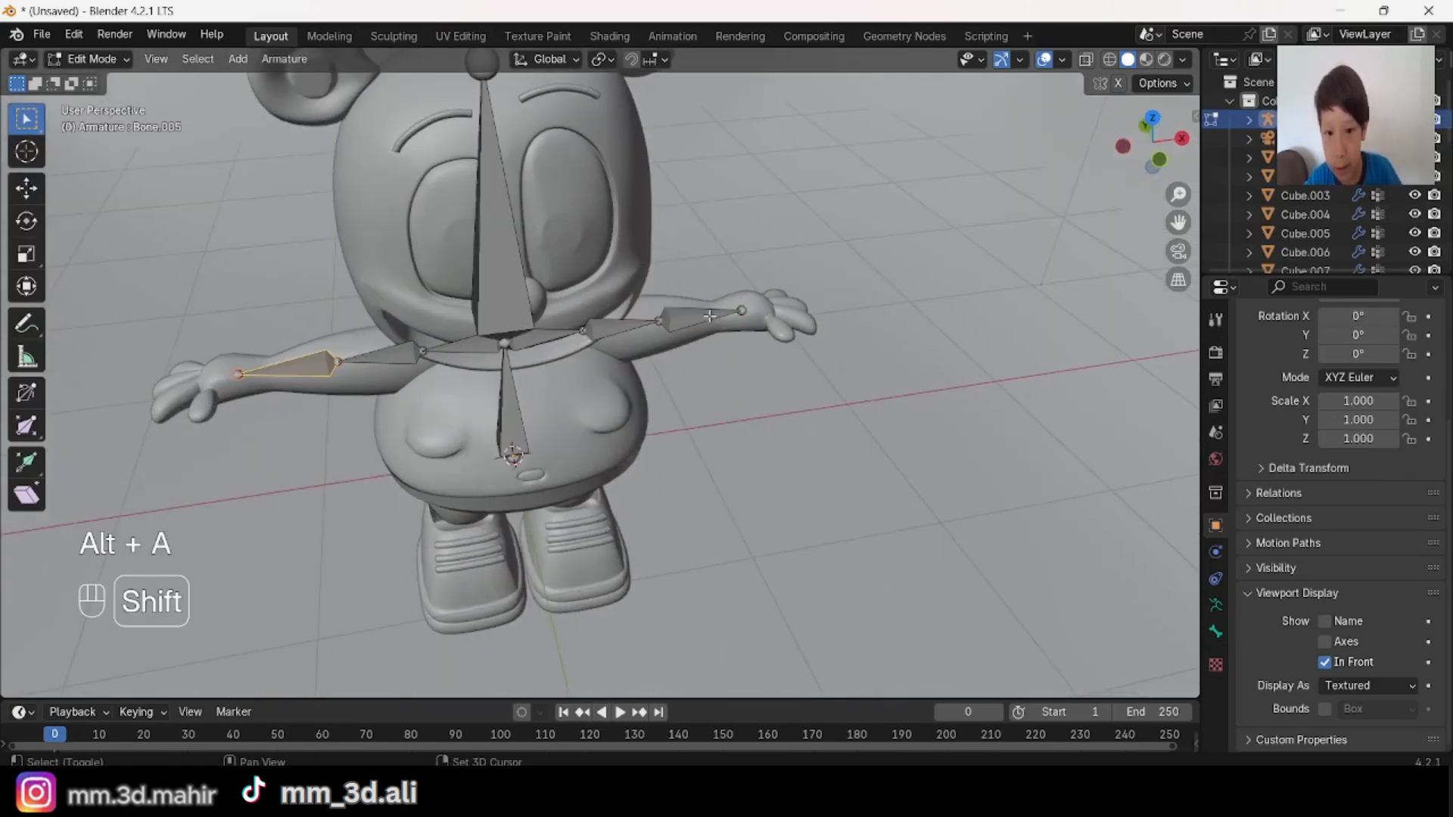
right_click(816, 269)
click(815, 270)
middle_drag(815, 269, 708, 333)
Step: Scale the new wrist joints of both arms outward by about 1.07
key(alt+a)
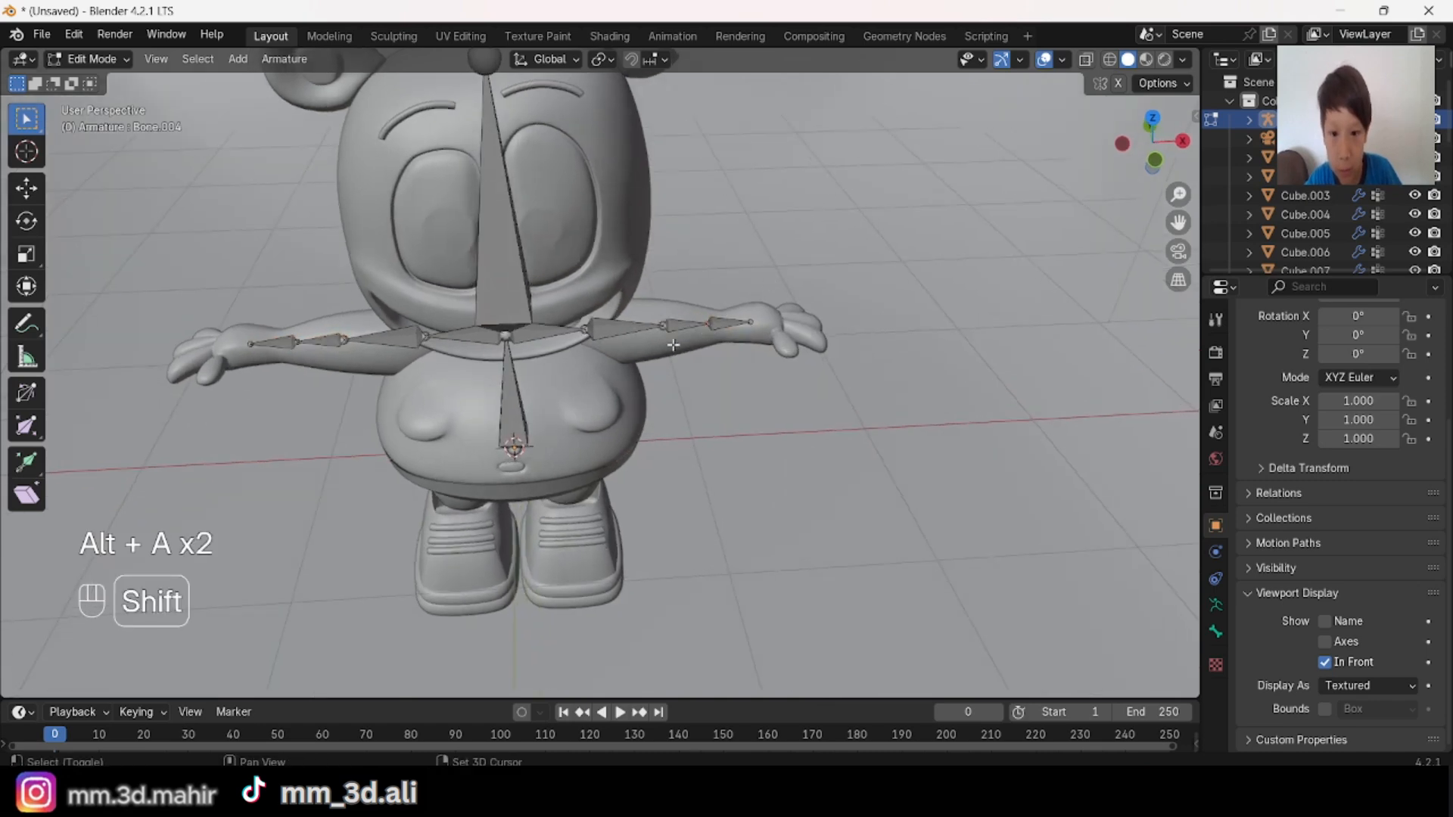
shift+click(295, 348)
key(ctrl+z)
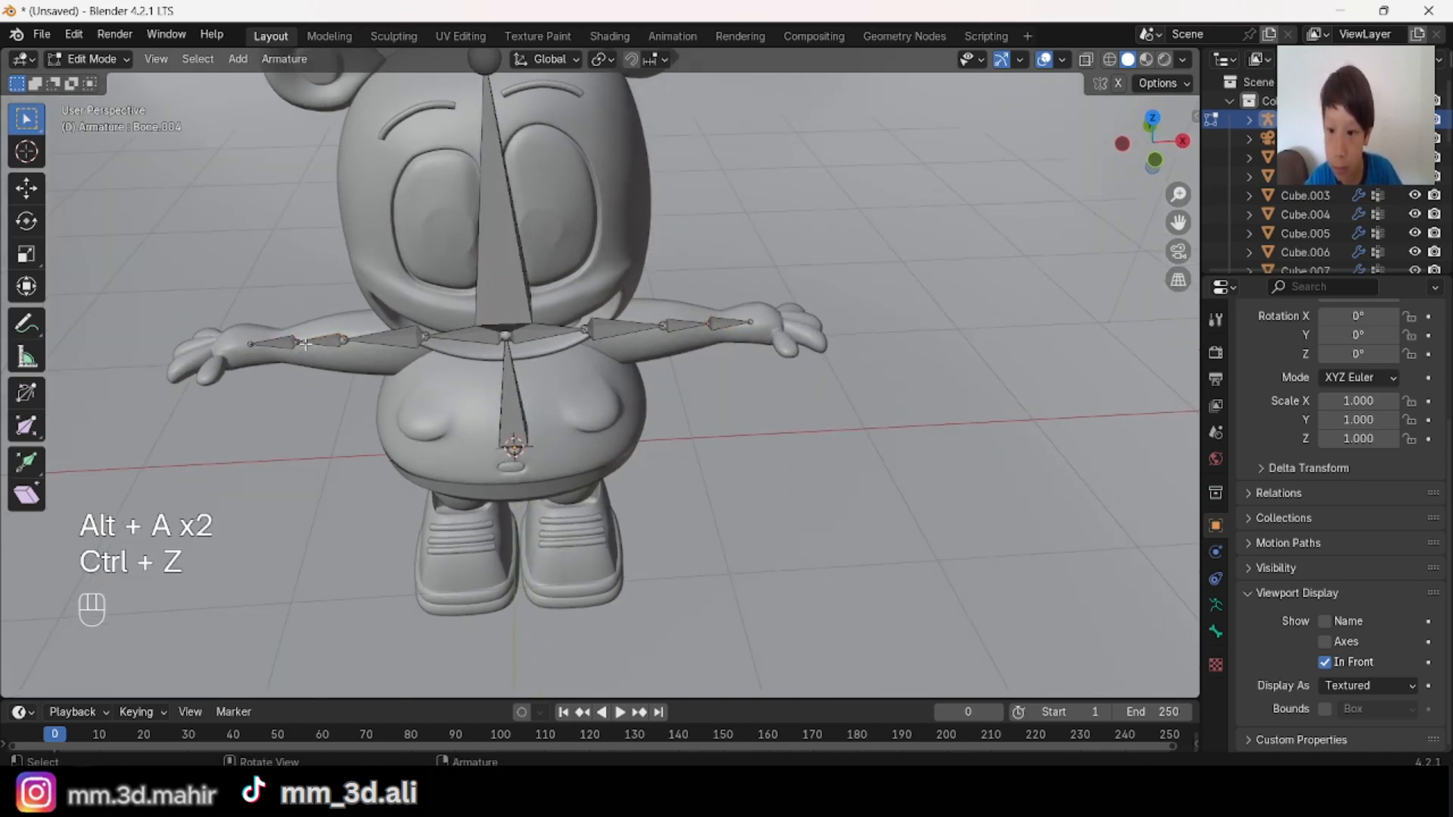
shift+click(299, 340)
key(s)
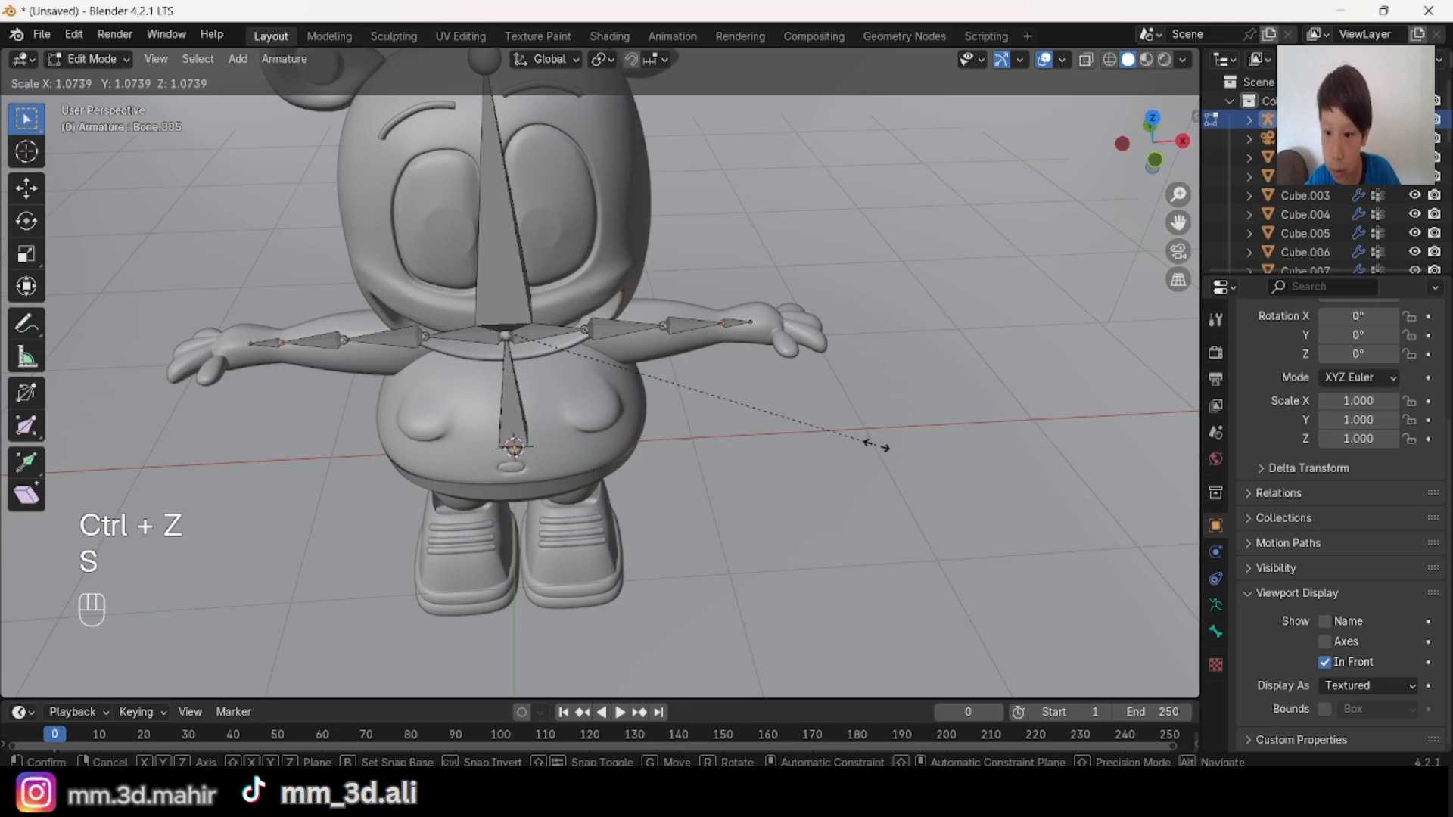
click(878, 448)
Step: Scale the end tips of both arm chains slightly outward into the palms
middle_drag(876, 447, 796, 517)
key(alt+a)
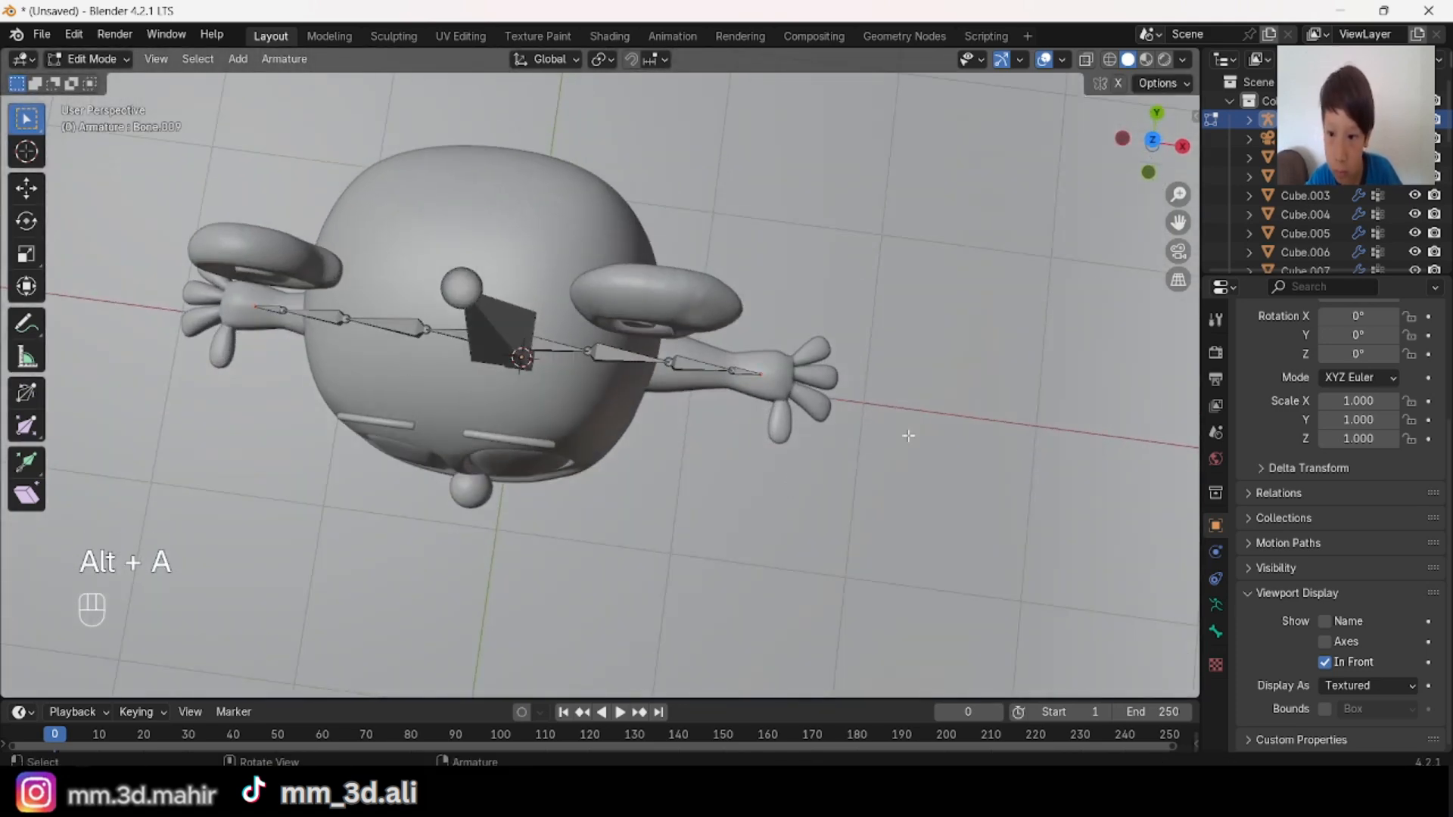
key(s)
click(1059, 476)
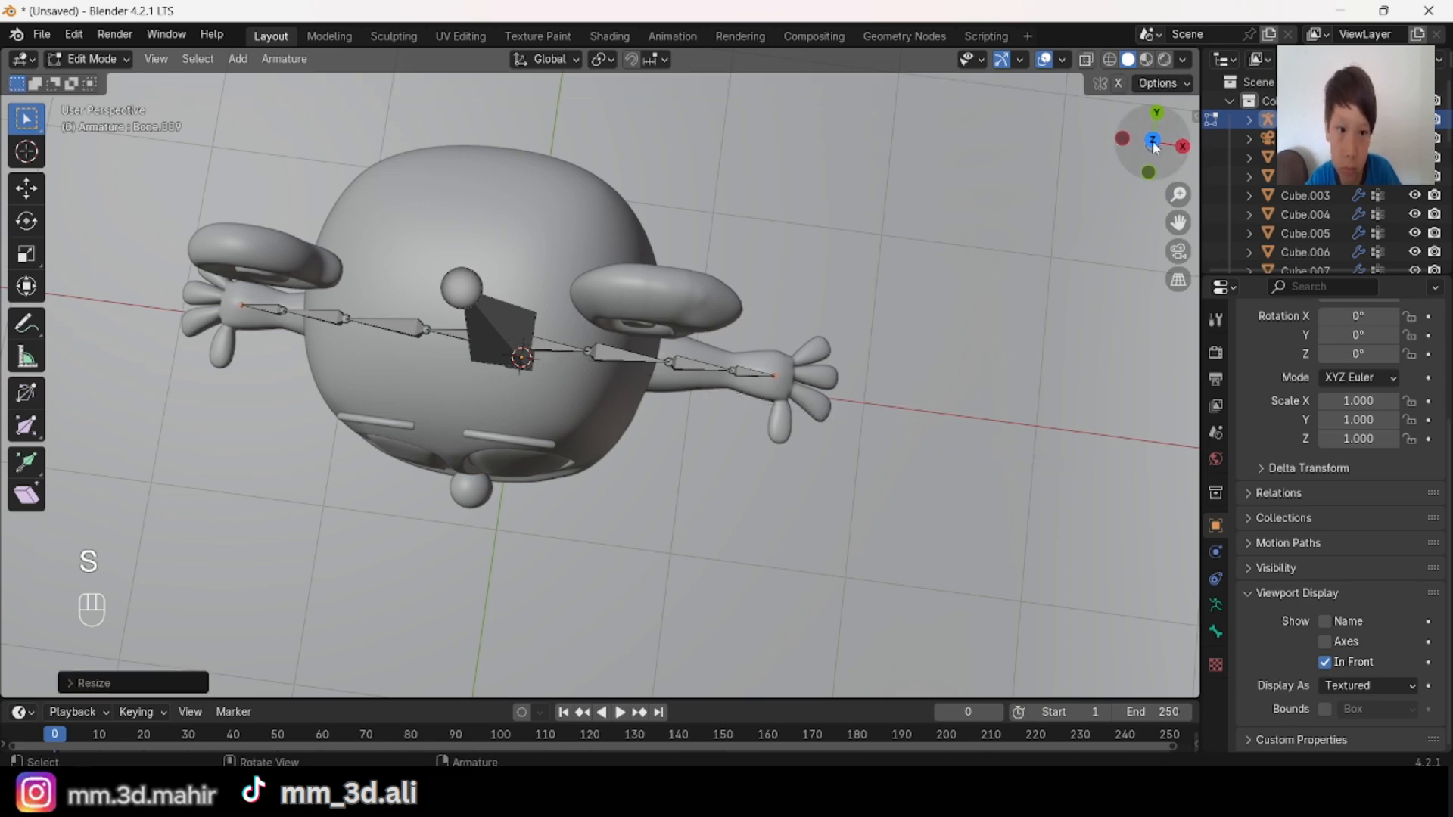
Step: Extrude a short bone from each palm tip in top view, scaling outward by about 1.07 to the base of the fingers
click(1152, 142)
scroll(1022, 355, up, 5)
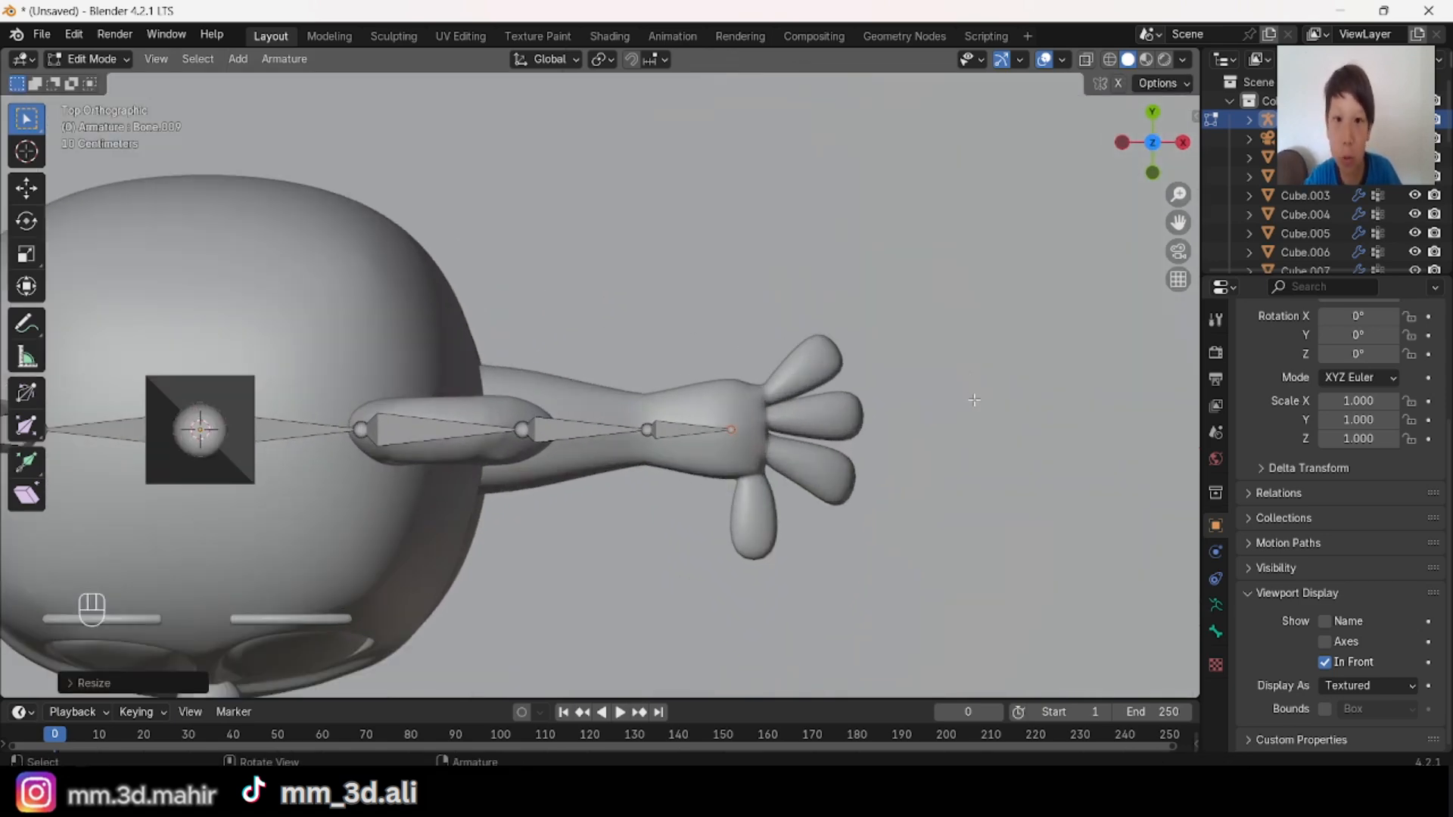
scroll(940, 436, down, 5)
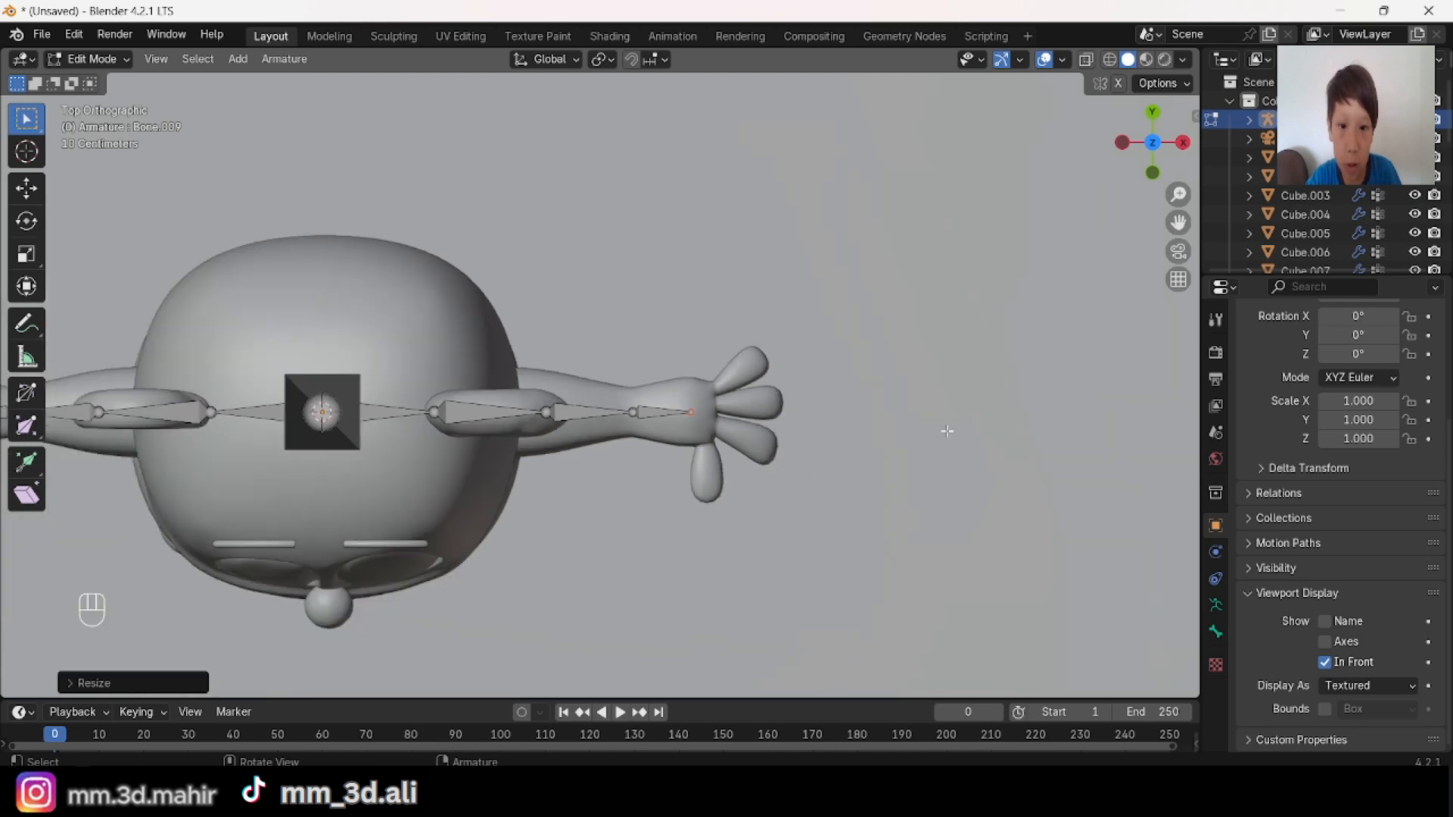
key(e)
key(s)
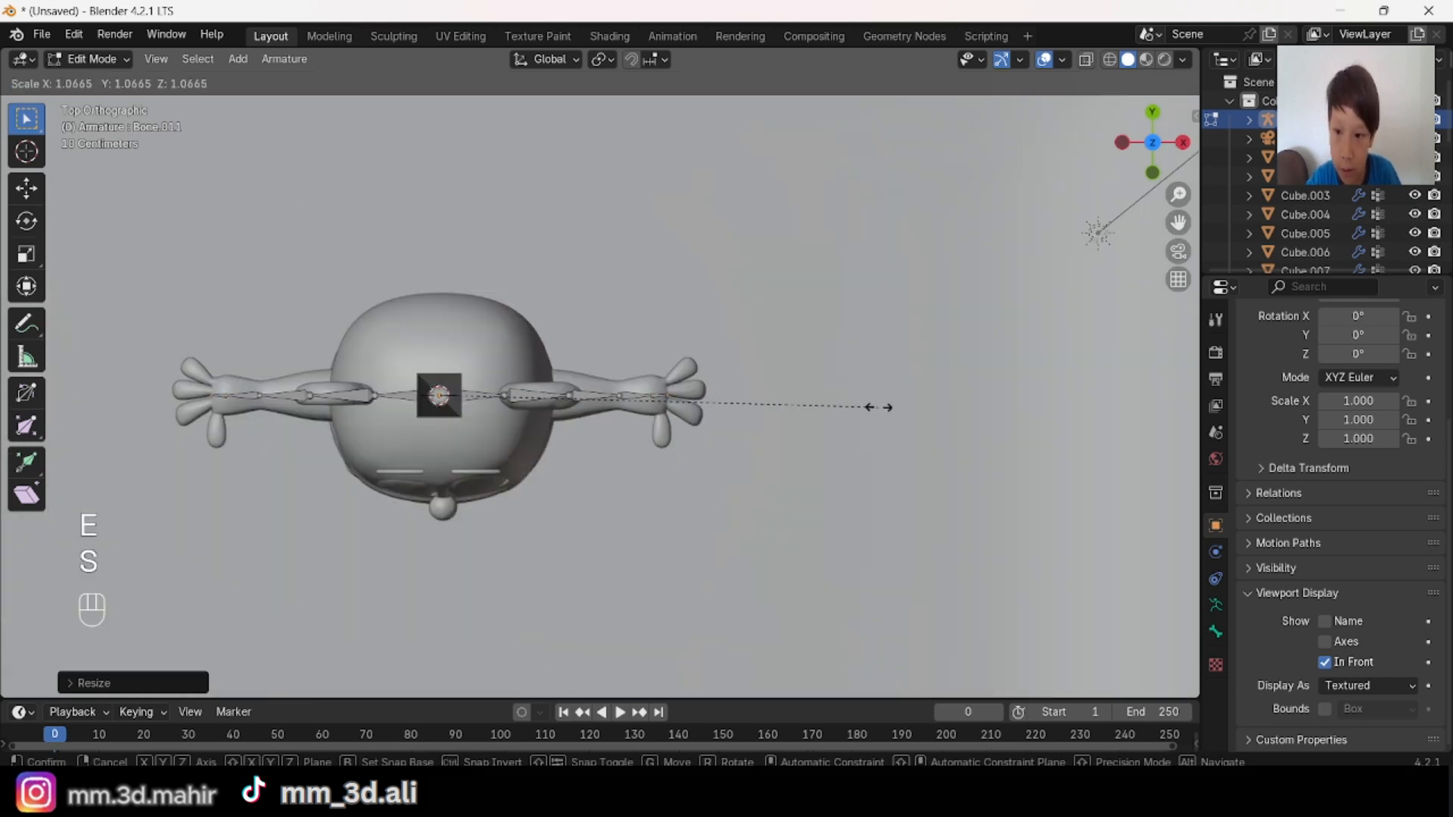
right_click(875, 406)
Step: Move the ends of the short palm bones along Y and scale them slightly to meet the middle finger bases
scroll(876, 405, up, 5)
key(g)
key(y)
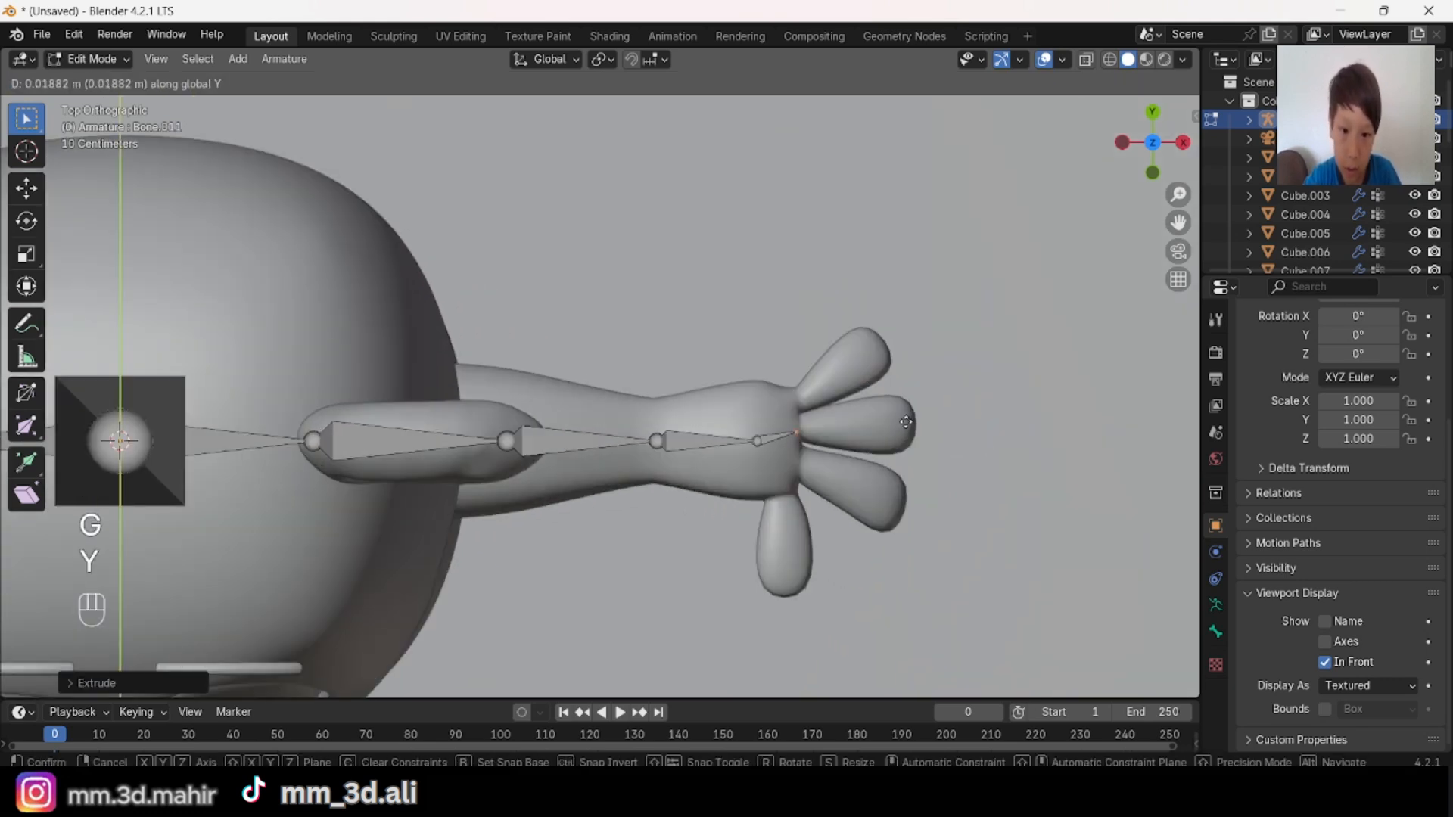
click(908, 423)
key(s)
click(908, 423)
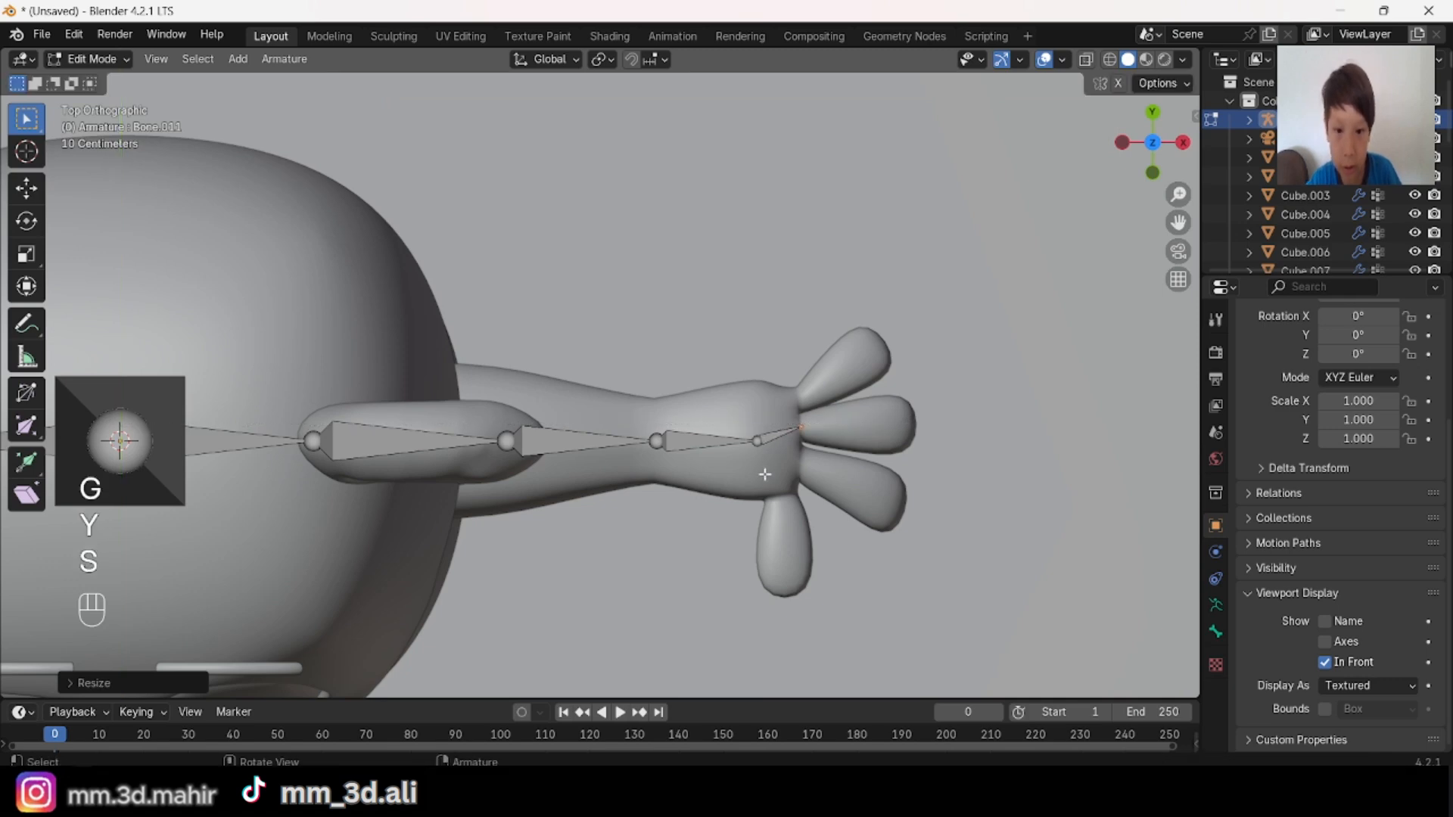
Step: Extrude a bone on each hand from the middle finger's base to its fingertip by scaling outward
scroll(856, 485, down, 5)
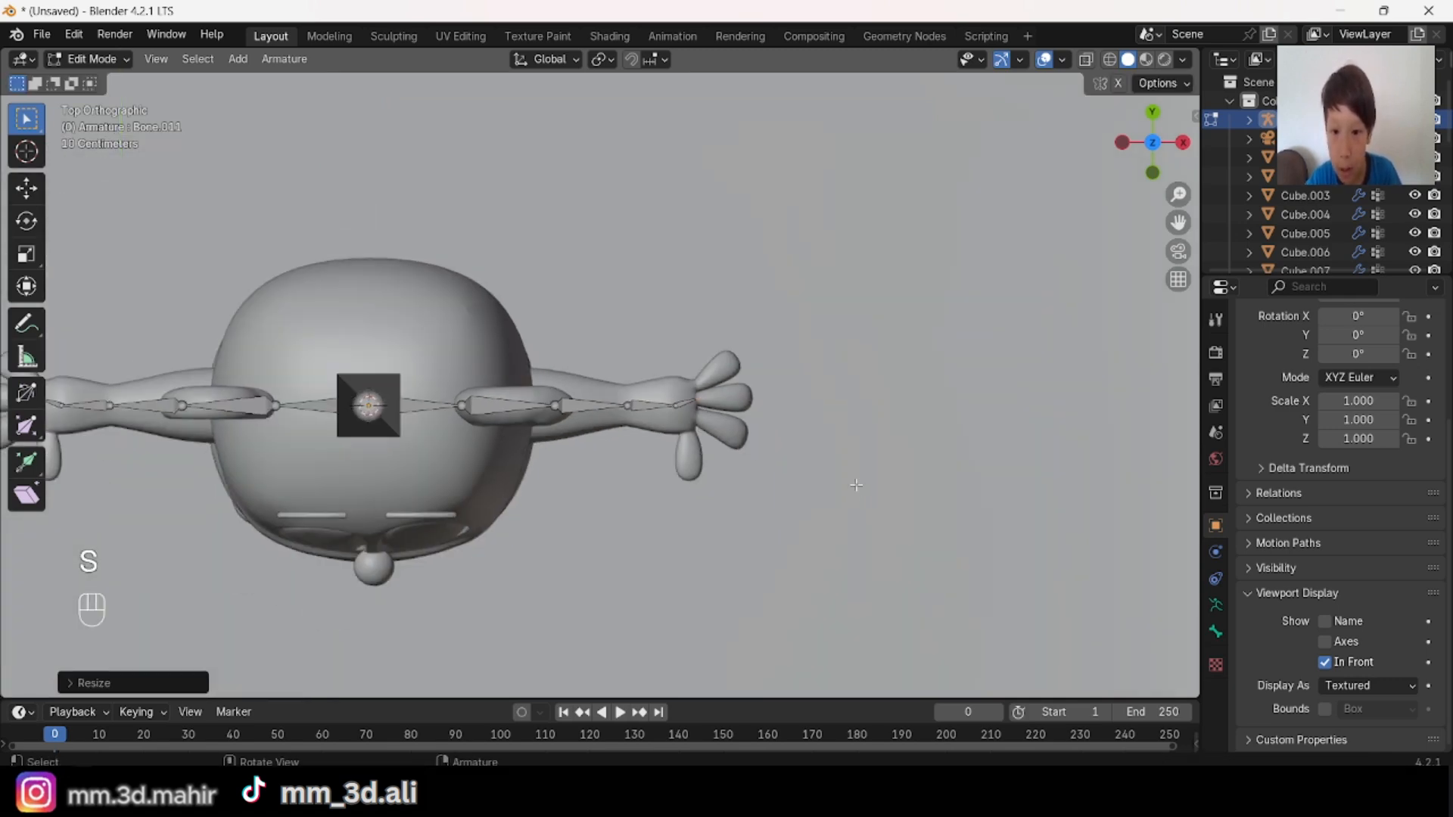
shift+middle_drag(855, 485, 729, 408)
scroll(714, 416, up, 3)
key(e)
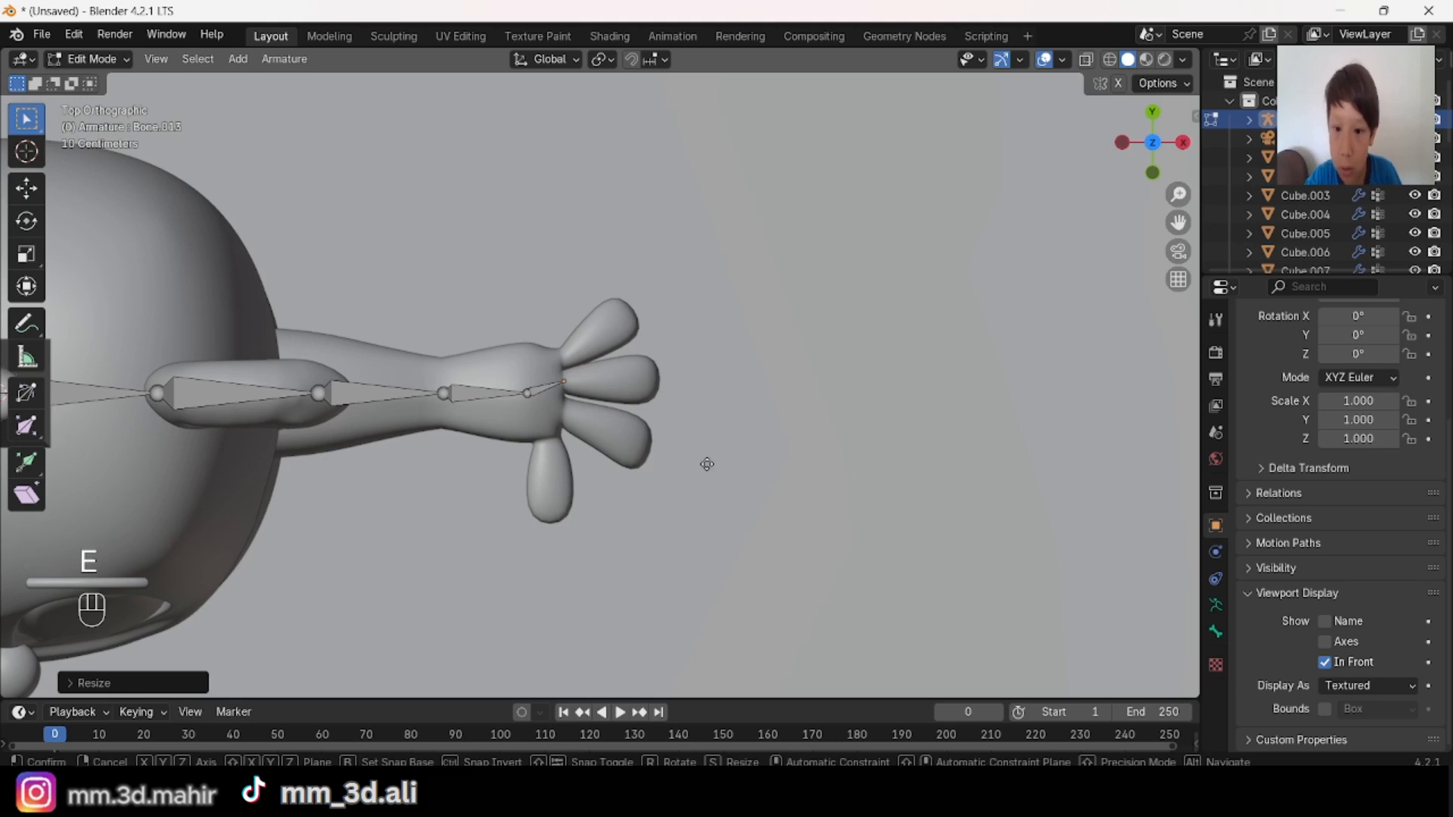
key(s)
right_click(785, 513)
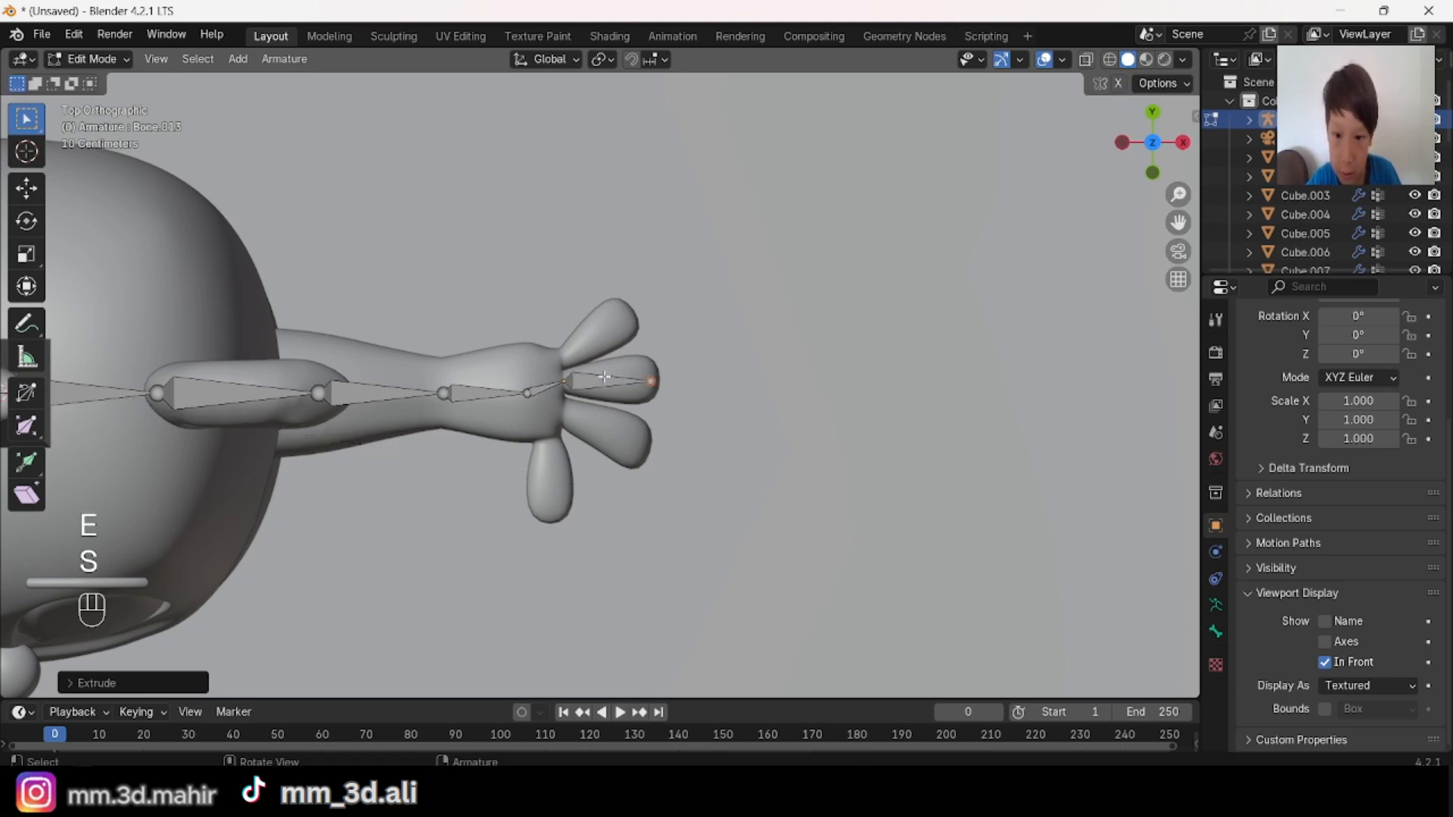
Step: Subdivide the middle finger bones of both hands with 2 cuts
key(shift)
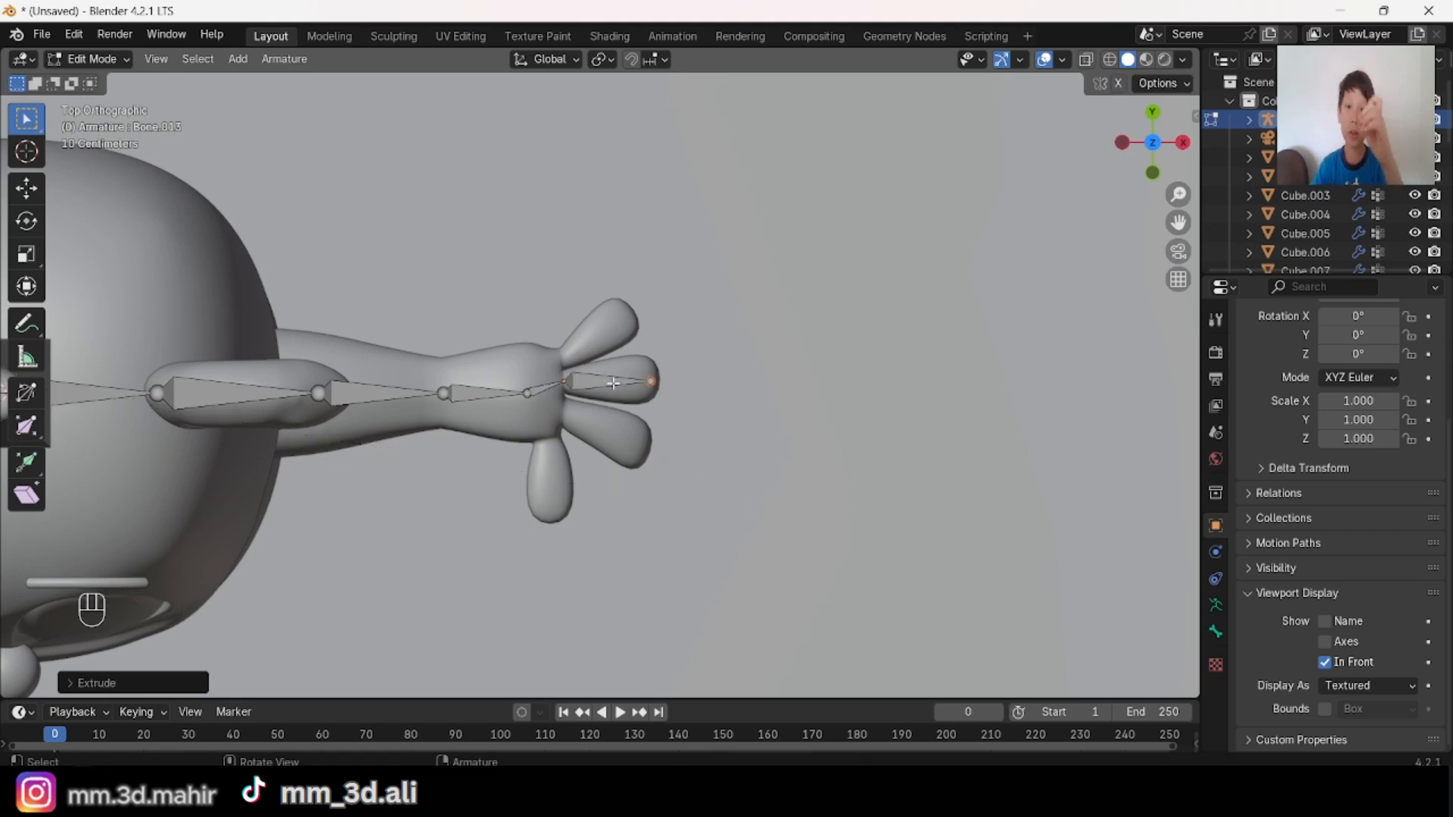
key(shift)
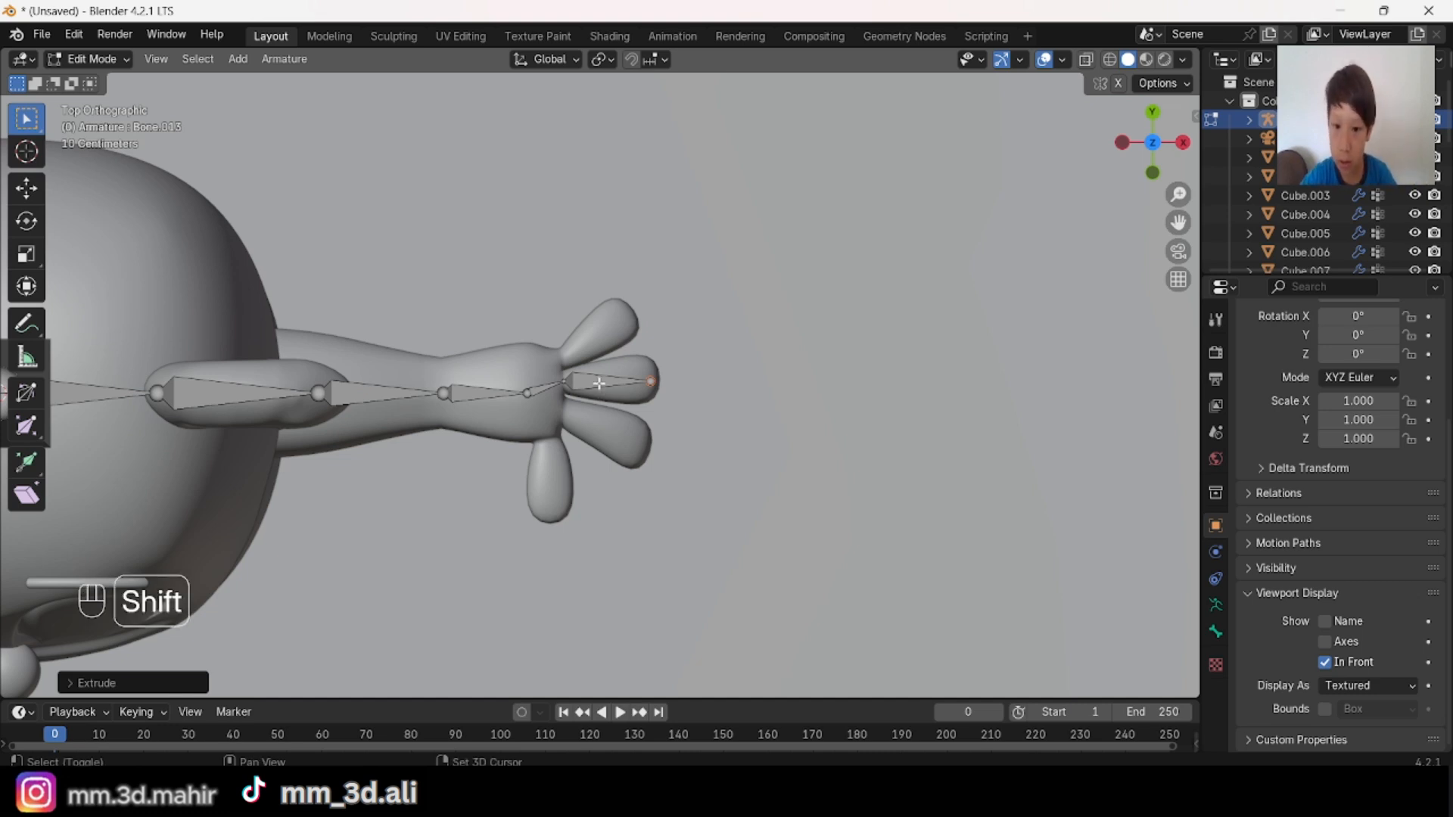
shift+click(598, 384)
scroll(598, 383, down, 5)
shift+middle_drag(599, 384, 873, 378)
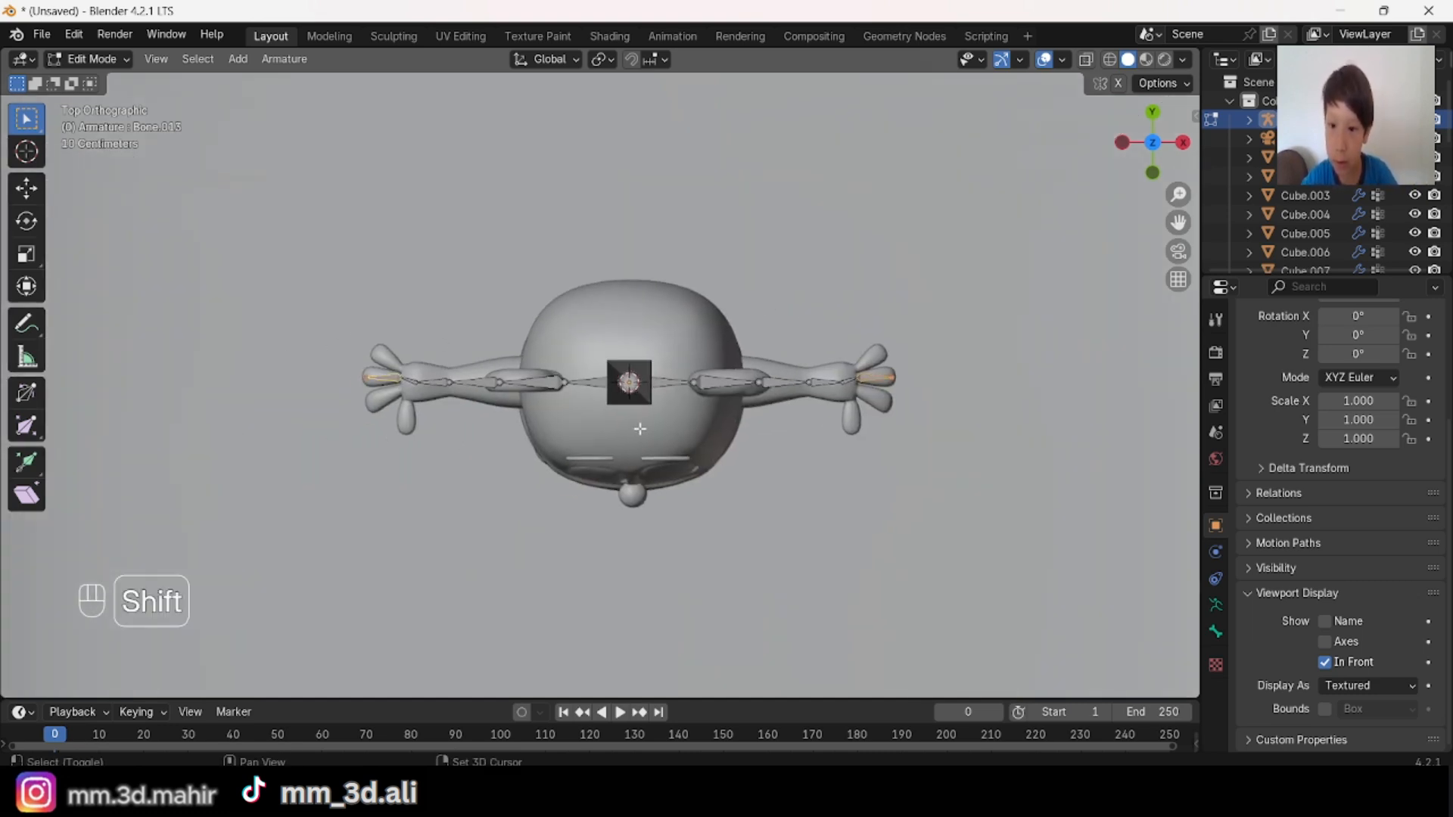
shift+middle_drag(640, 429, 514, 417)
scroll(522, 412, up, 2)
right_click(648, 353)
click(648, 354)
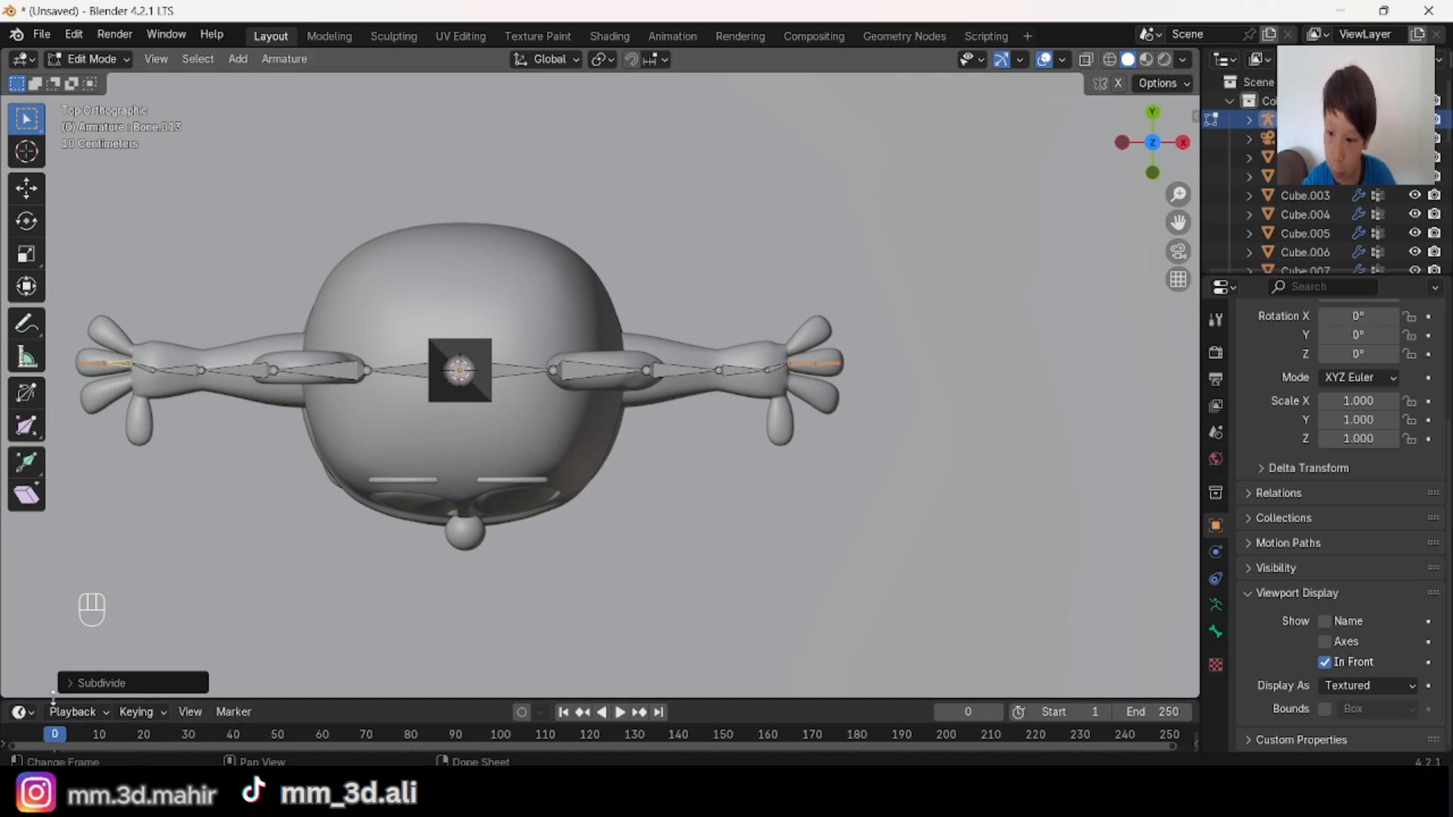
click(98, 683)
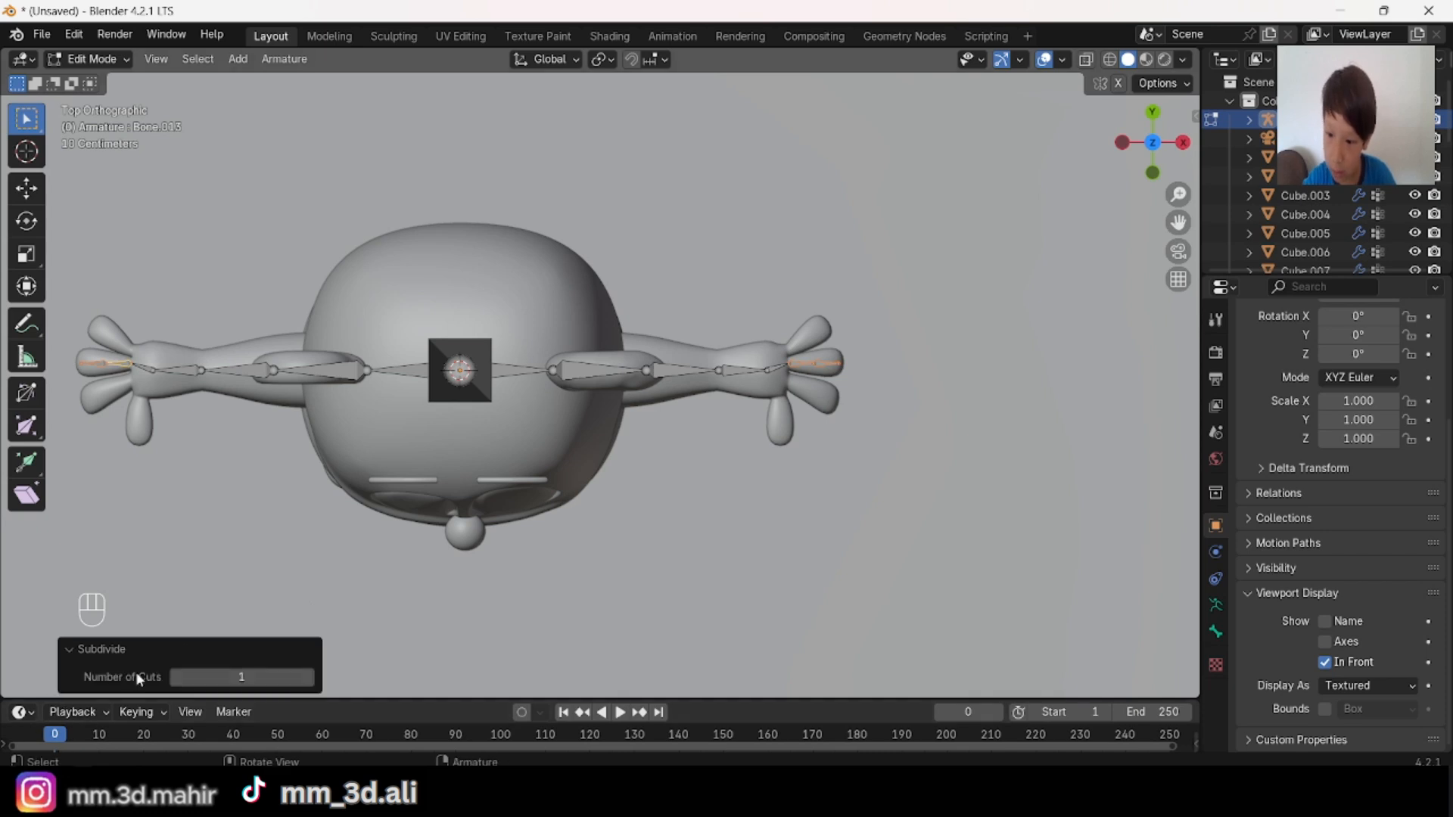
click(76, 649)
Step: Examine the subdivided middle finger bones on both hands with everything deselected
shift+middle_drag(325, 514, 639, 512)
scroll(681, 377, up, 3)
scroll(681, 377, up, 2)
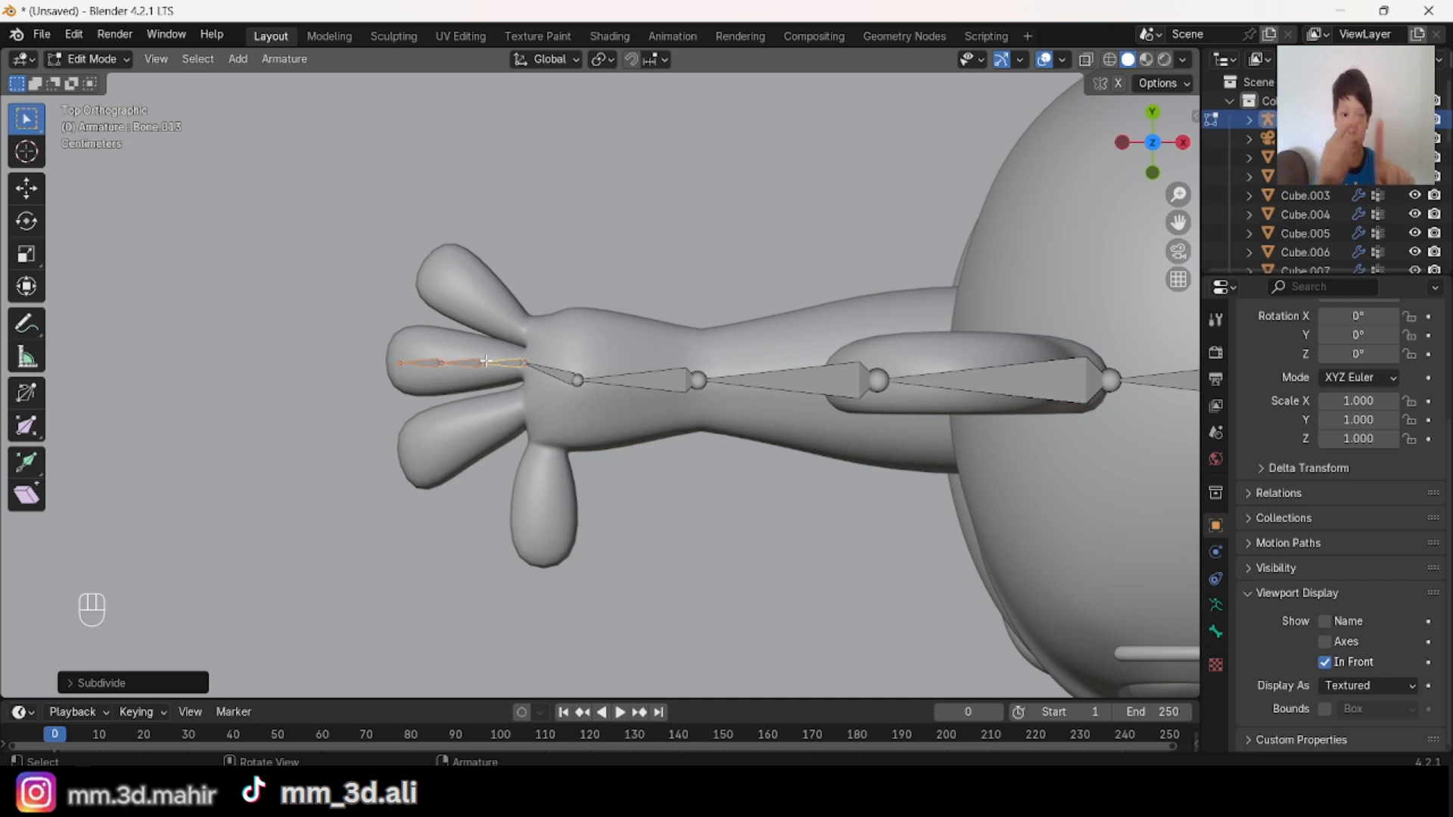
key(alt+a)
scroll(636, 181, down, 2)
shift+middle_drag(815, 285, 652, 331)
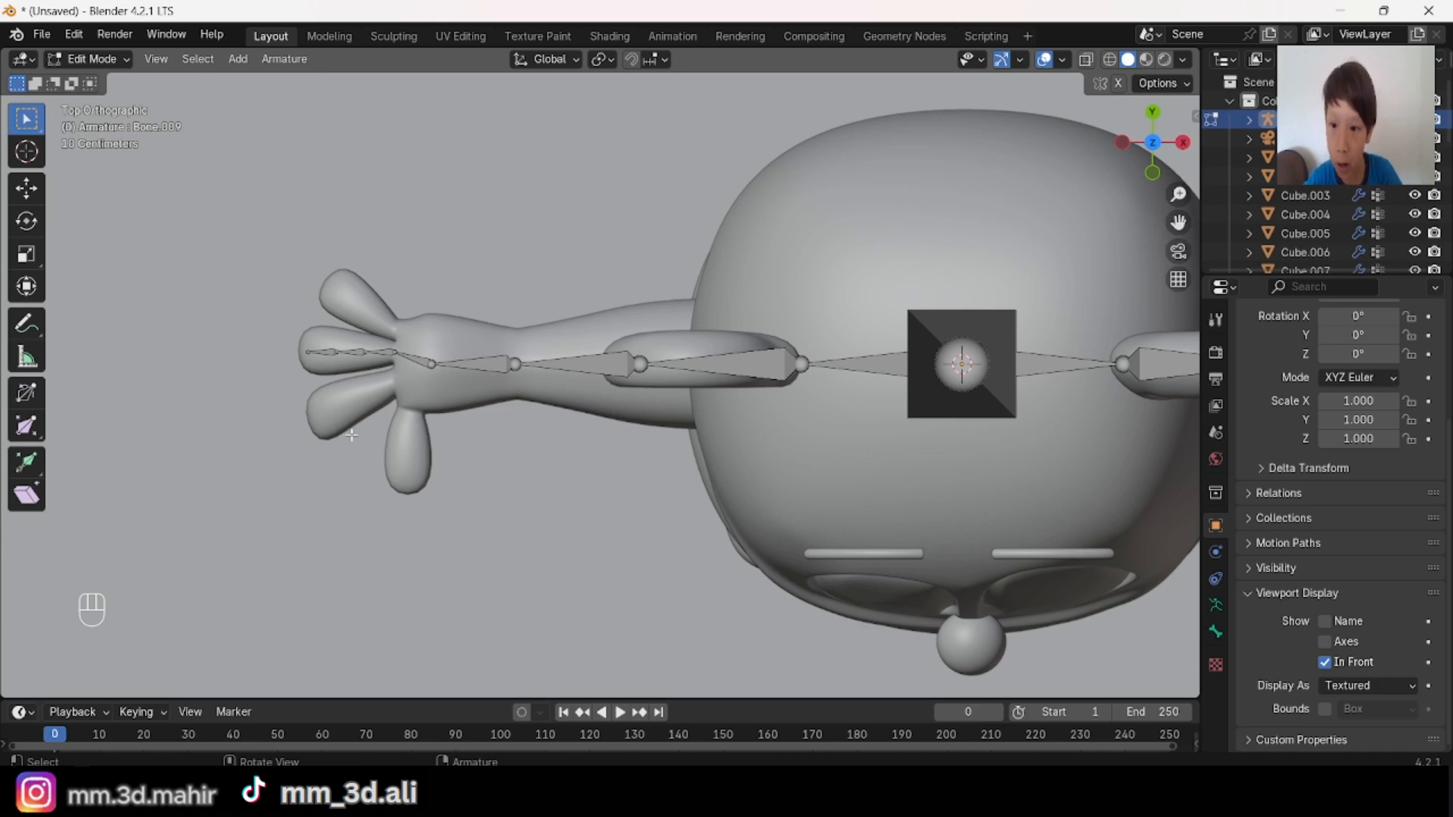
scroll(684, 472, down, 4)
shift+middle_drag(947, 411, 658, 425)
scroll(658, 424, up, 3)
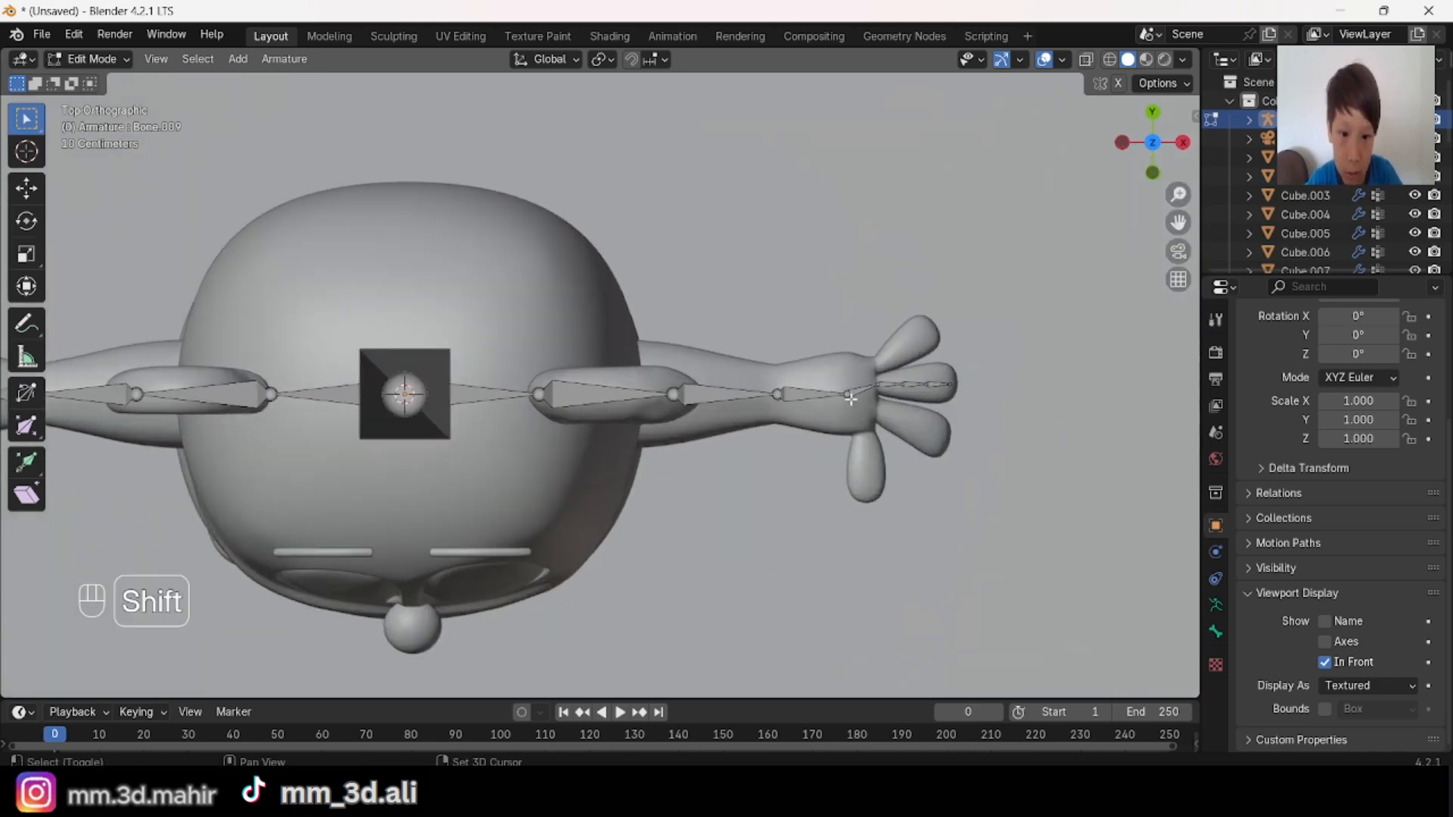
Step: Extrude a palm bone on each hand from the hand bone's end along Y and scale it to reach the rearmost finger's base
shift+middle_drag(143, 420, 440, 411)
key(e)
key(y)
click(891, 497)
key(s)
click(934, 503)
Step: Extrude a bone from each rearmost finger's base to its fingertip, scaling it outward and shifting its end along Y
shift+middle_drag(934, 502, 780, 498)
key(e)
key(y)
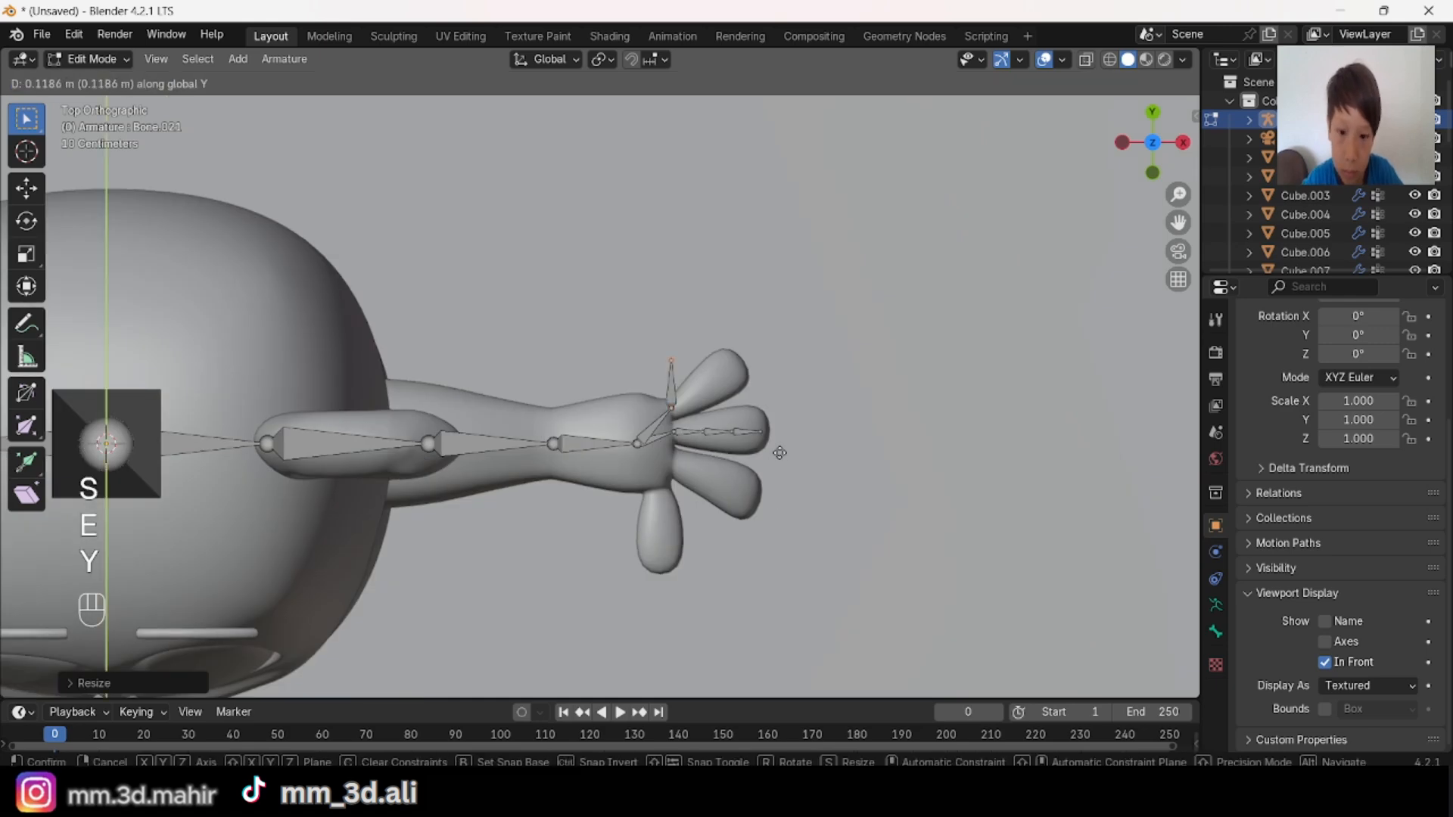
click(780, 452)
key(s)
click(849, 480)
key(g)
key(y)
click(860, 483)
Step: Subdivide the rearmost finger bones of both hands with 2 cuts and deselect everything
shift+middle_drag(1014, 396, 321, 376)
click(624, 318)
right_click(634, 312)
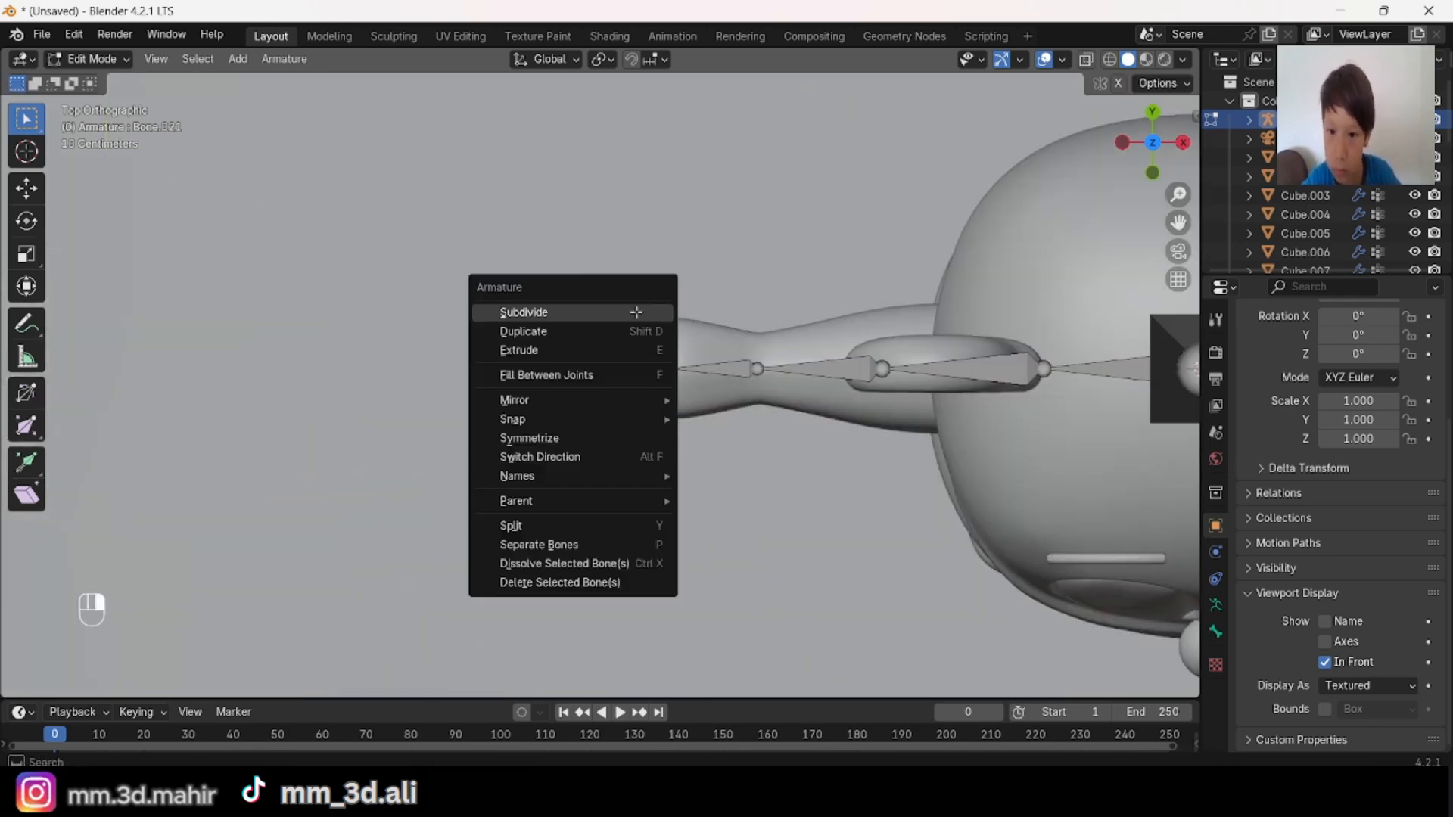
click(634, 312)
click(143, 684)
click(309, 678)
click(189, 649)
scroll(605, 470, down, 2)
key(alt+a)
Step: Extrude a palm bone on each hand along Y and scale it to reach the base of the finger beside the thumb
shift+middle_drag(946, 454, 540, 431)
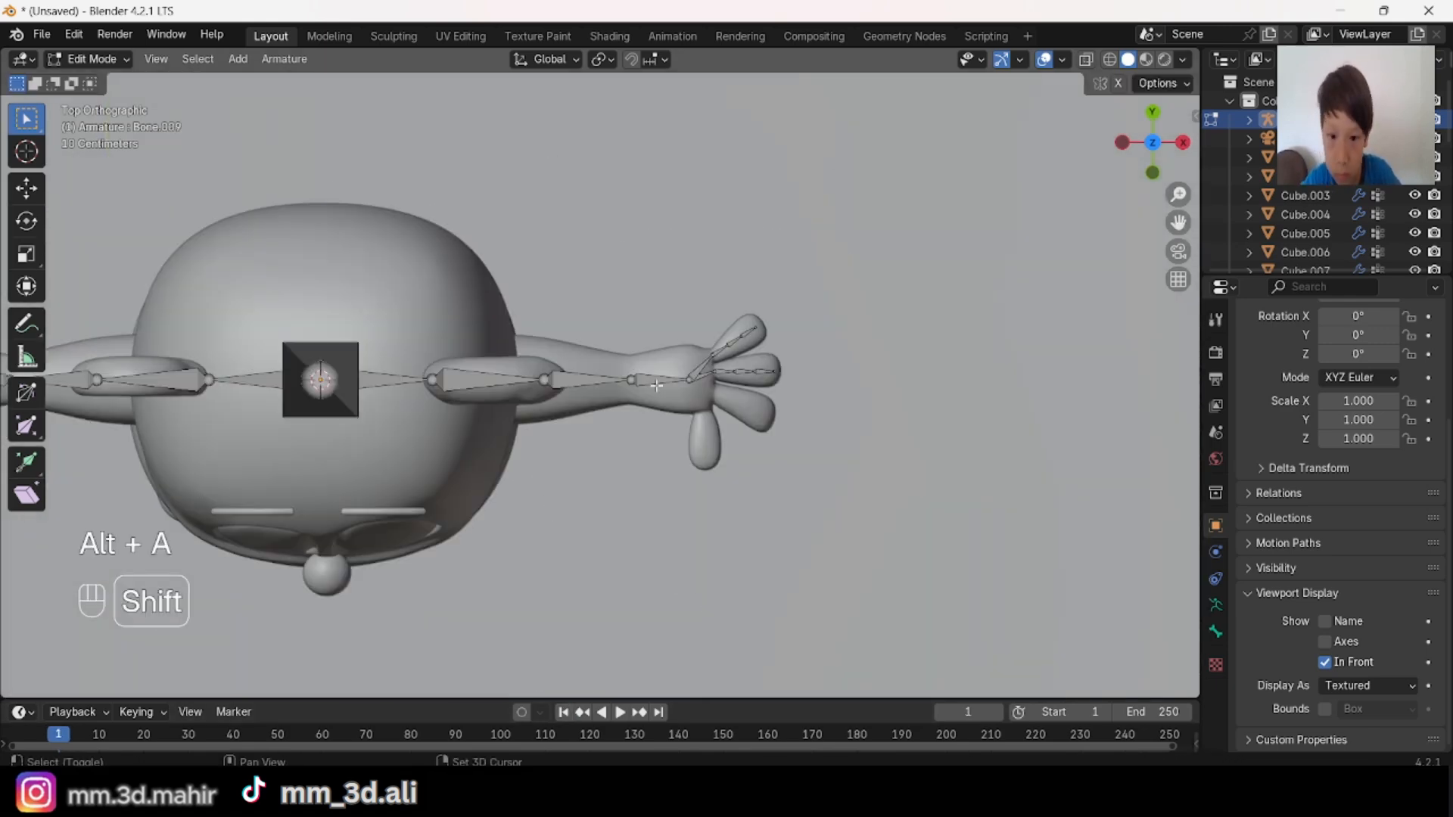
scroll(681, 424, up, 3)
click(754, 386)
key(e)
key(y)
click(864, 495)
key(s)
click(911, 511)
Step: Extrude a bone through the finger beside each thumb to its tip by scaling outward and moving the end along Y
key(e)
key(s)
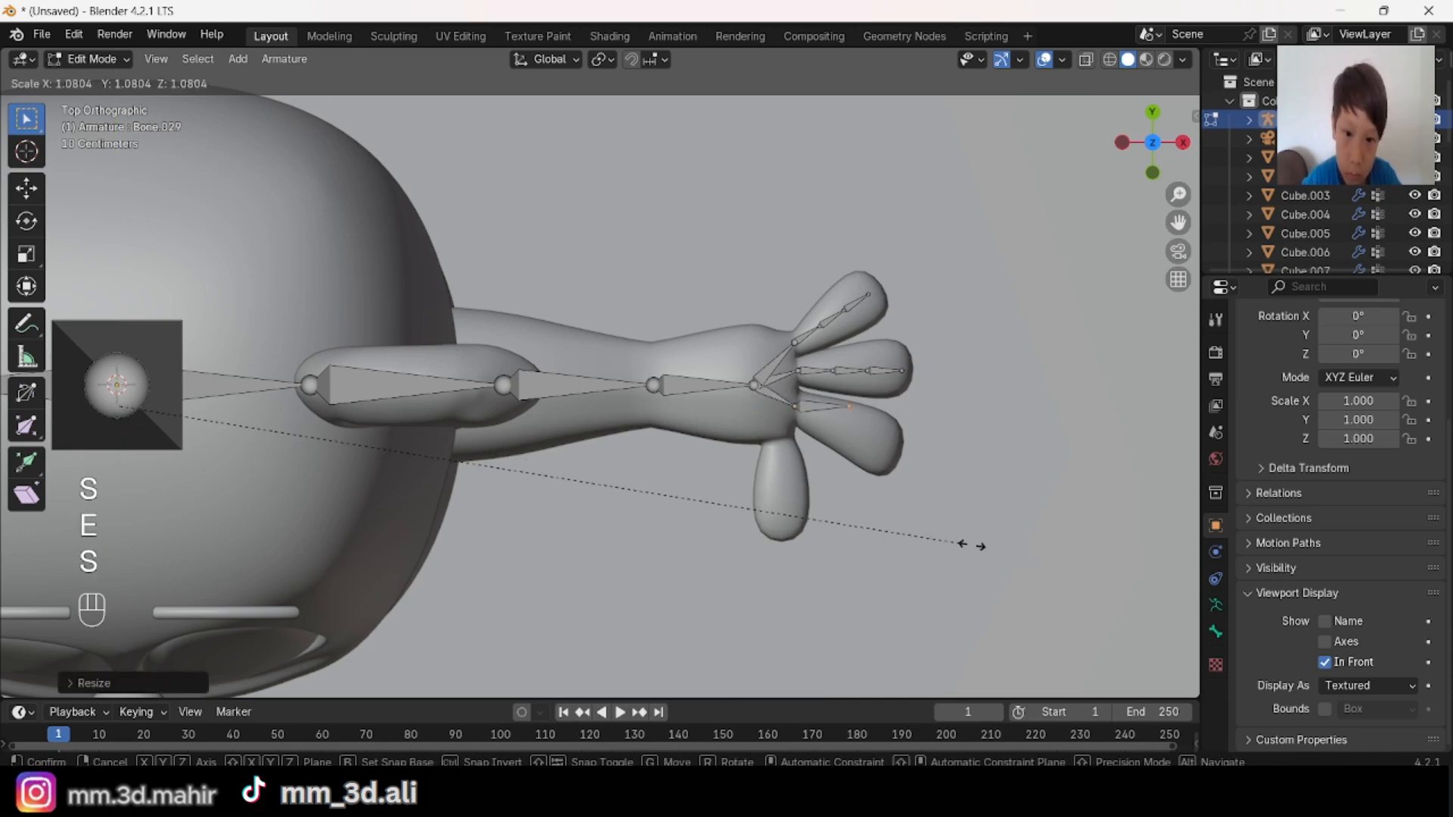
click(1010, 561)
key(g)
key(y)
click(997, 598)
Step: Subdivide the bones of the fingers beside the thumbs with 2 cuts on both hands and deselect everything
shift+middle_drag(635, 443, 622, 362)
shift+click(599, 343)
right_click(817, 327)
click(817, 327)
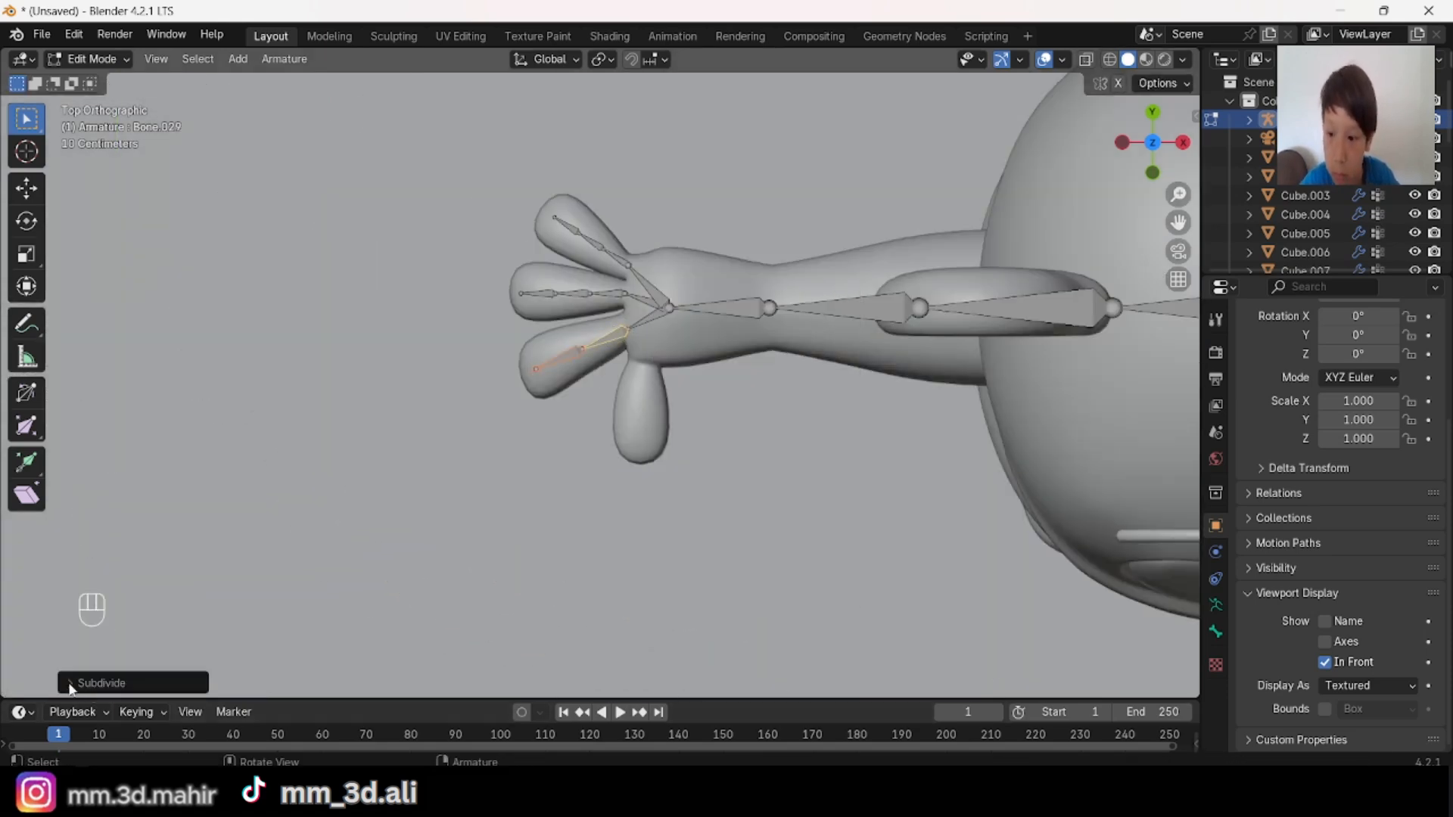
click(71, 683)
click(309, 678)
key(alt+a)
Step: Extrude a palm bone on each hand along Y and scale its end to meet the thumb's base
shift+middle_drag(674, 306, 415, 345)
shift+click(414, 344)
scroll(415, 345, down, 4)
shift+middle_drag(1165, 424, 684, 389)
scroll(704, 378, up, 4)
shift+click(768, 337)
key(e)
key(y)
click(733, 512)
key(s)
scroll(684, 388, up, 3)
shift+middle_drag(606, 348, 629, 343)
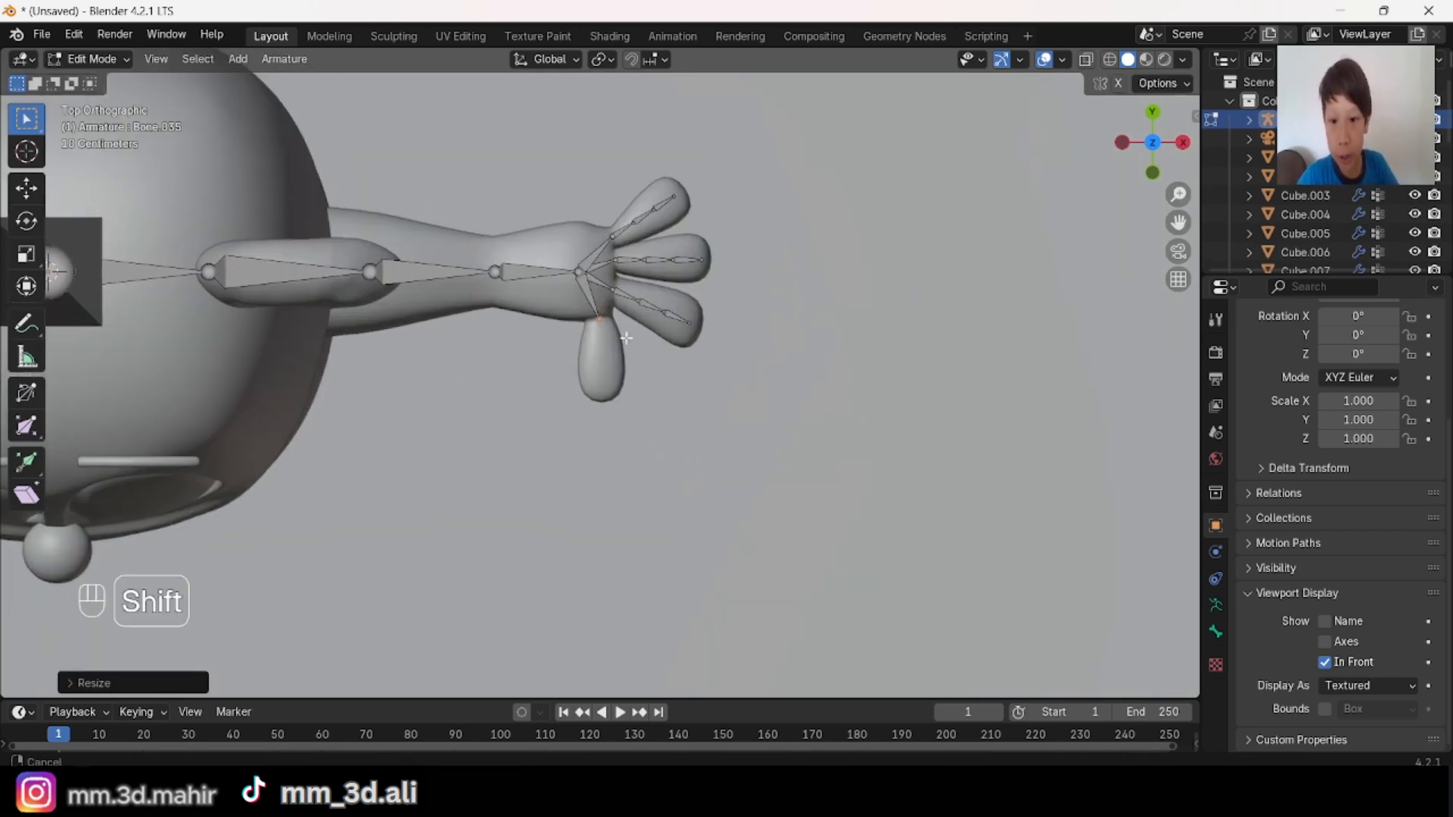
scroll(629, 343, up, 2)
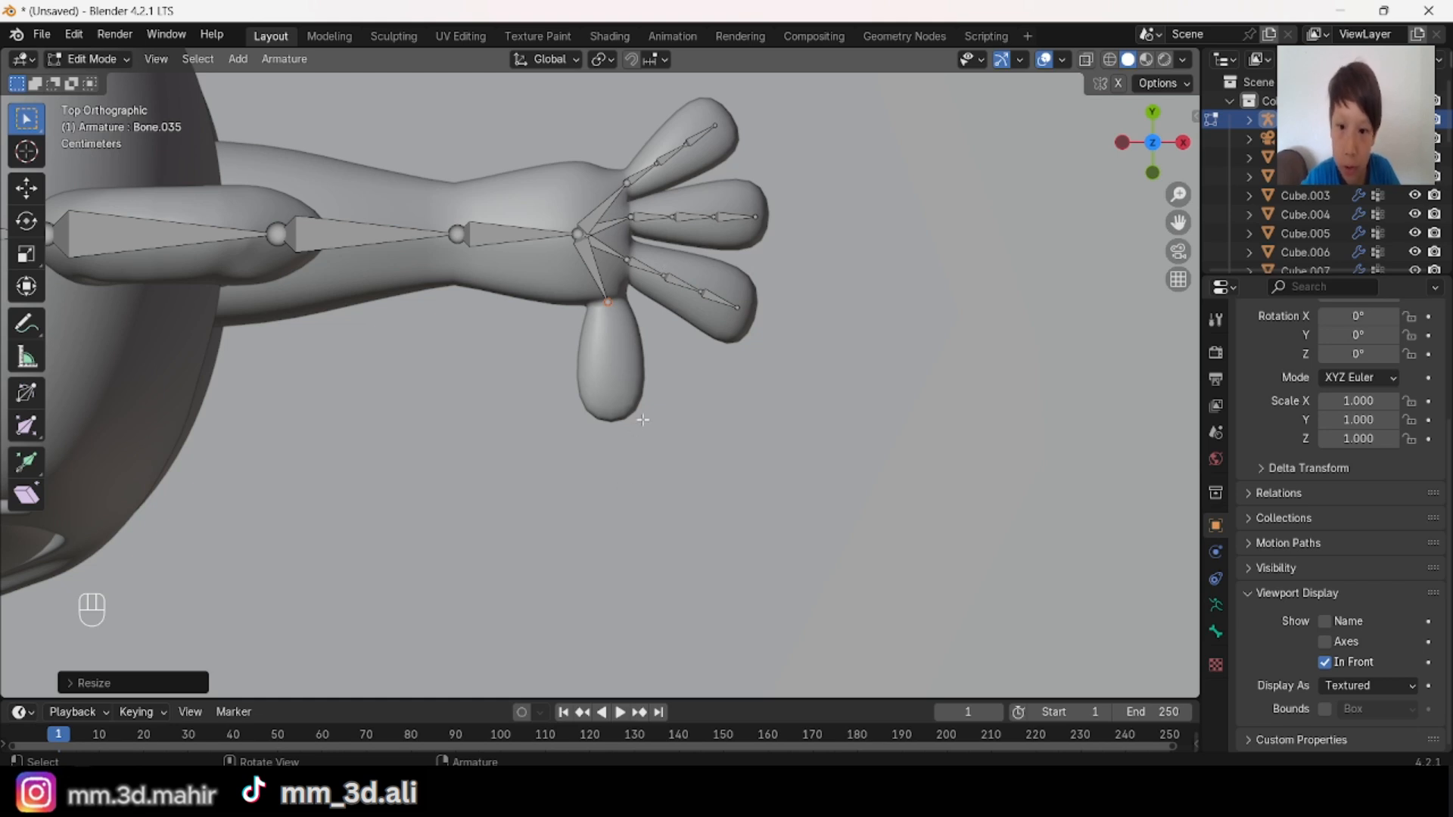
Step: Extrude a bone along Y from each thumb's base to near its tip and subdivide the thumb bones with a single cut
key(e)
key(y)
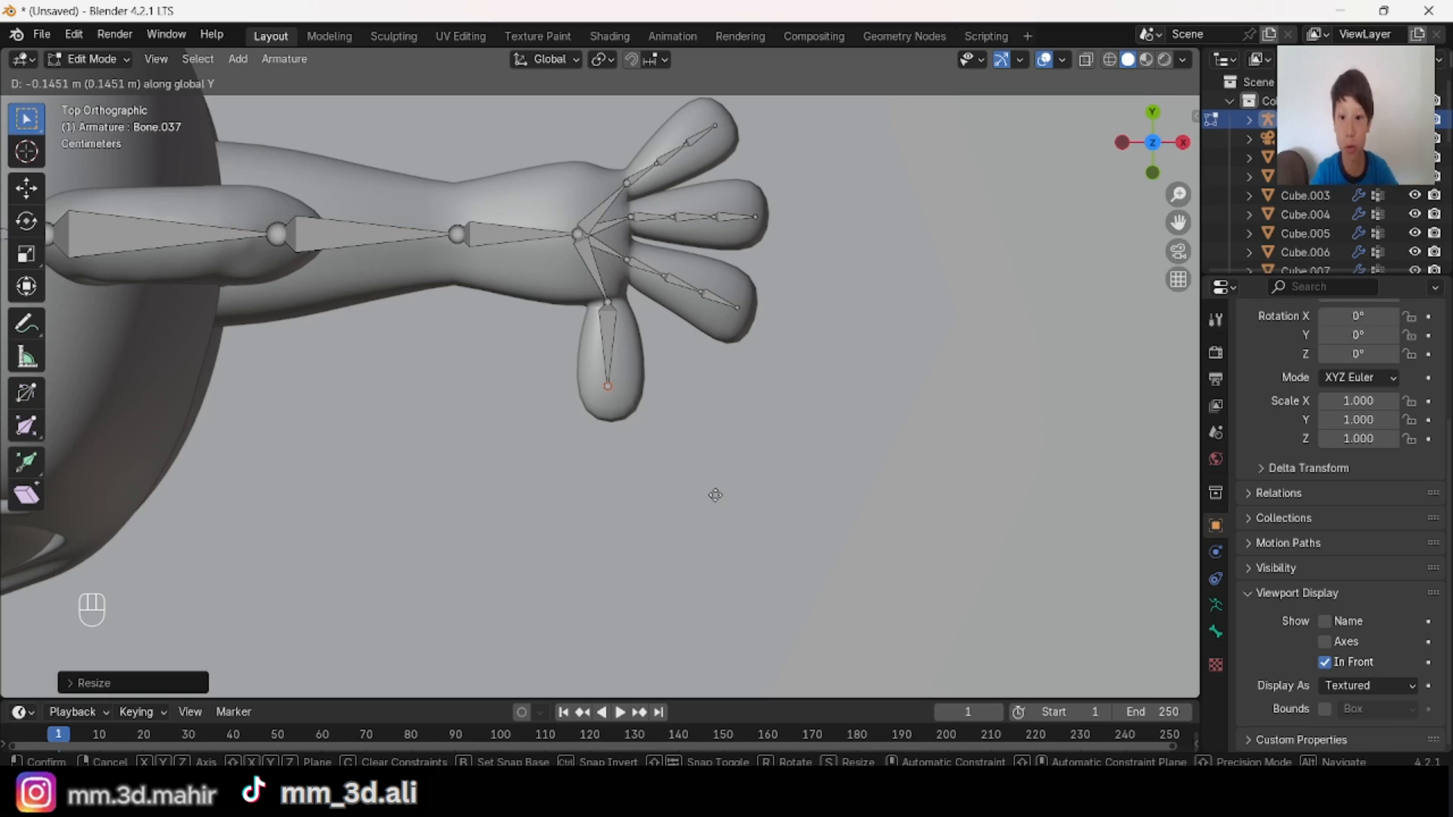
click(723, 504)
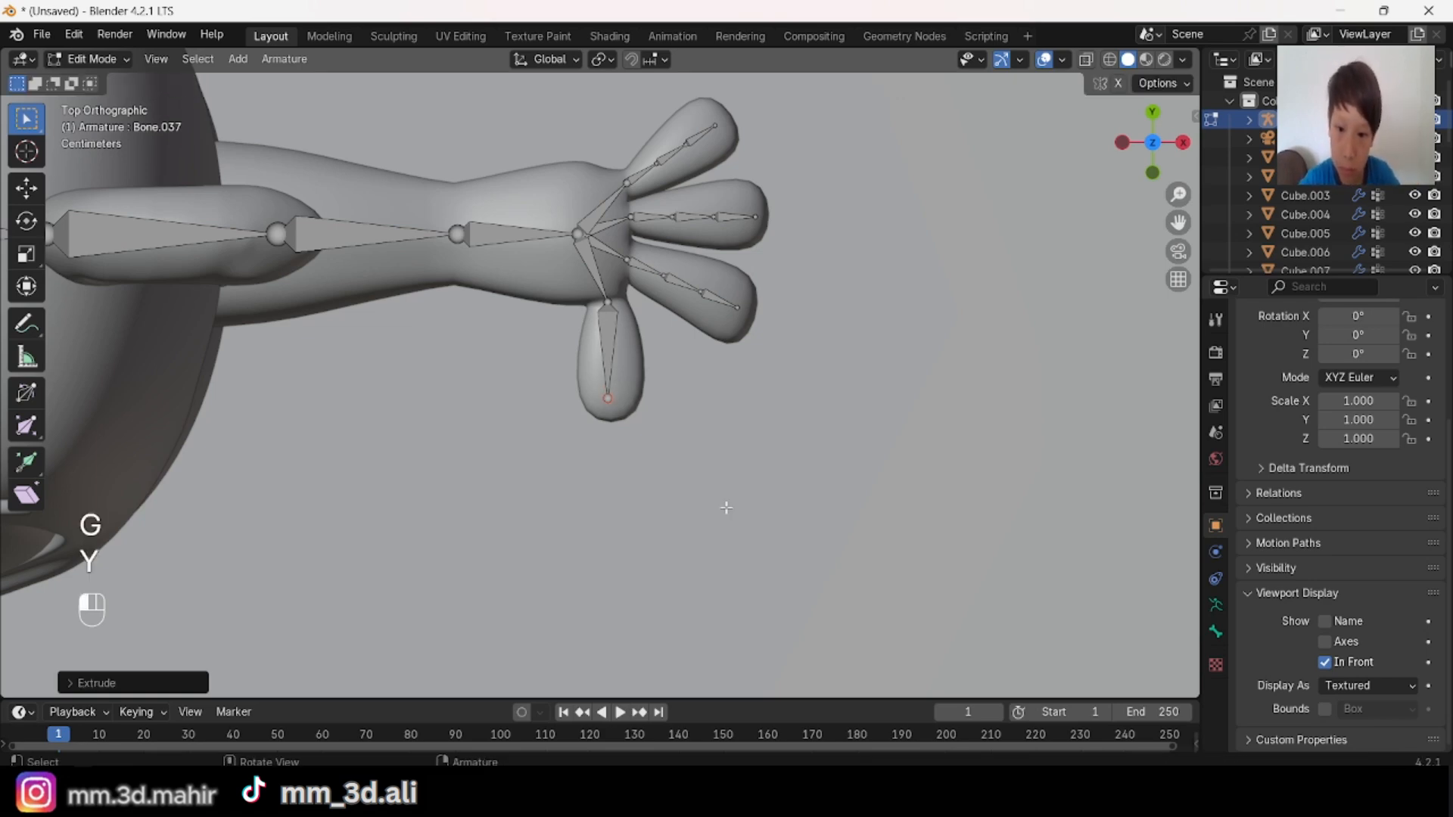
shift+middle_drag(666, 507, 766, 423)
shift+click(733, 341)
right_click(856, 330)
click(856, 330)
key(alt+a)
Step: Lower the fingertip joints of the three long fingers on both hands along Z by about 0.06 m
scroll(836, 411, down, 1)
middle_drag(776, 523, 556, 494)
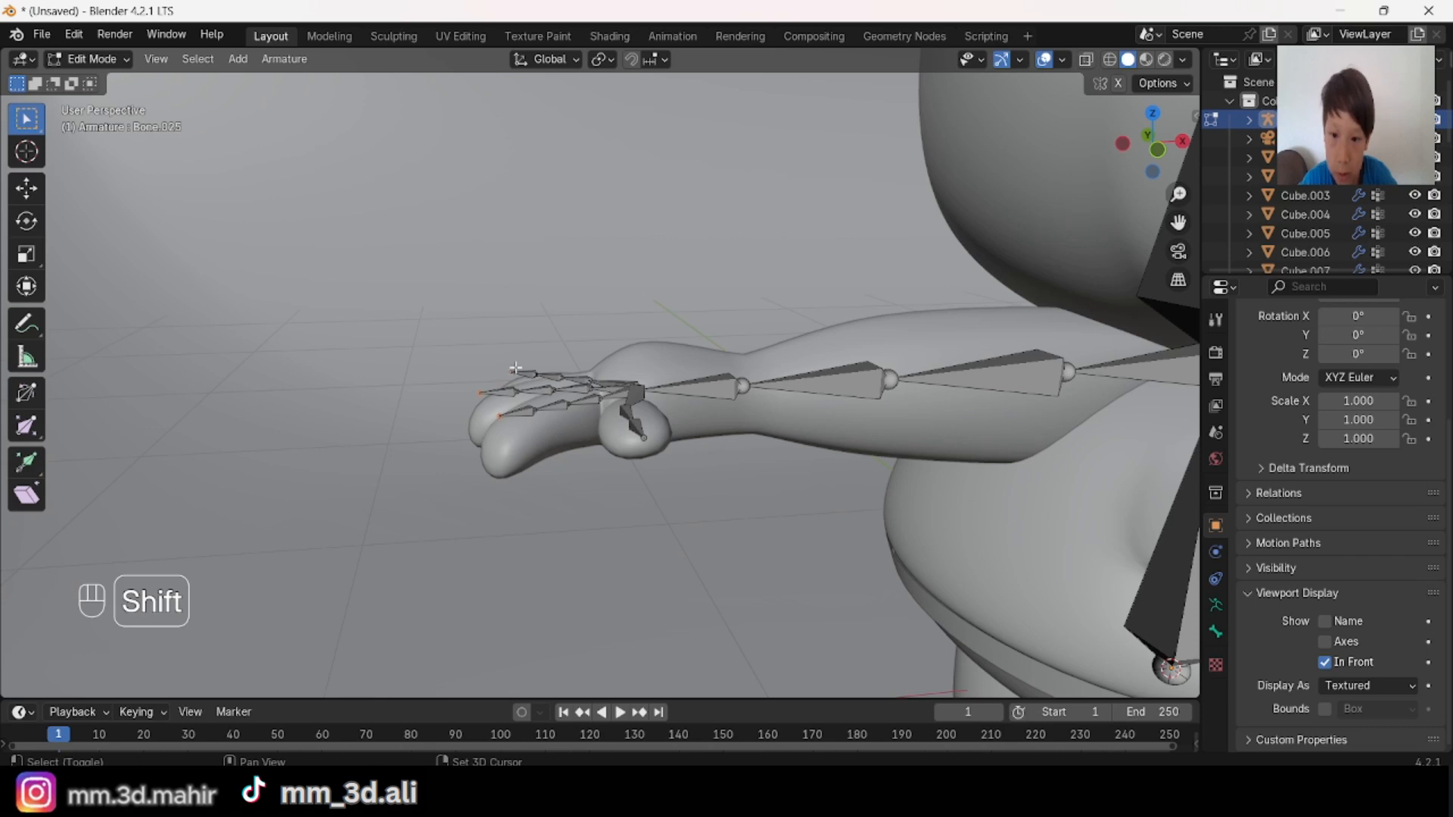
middle_drag(515, 369, 604, 365)
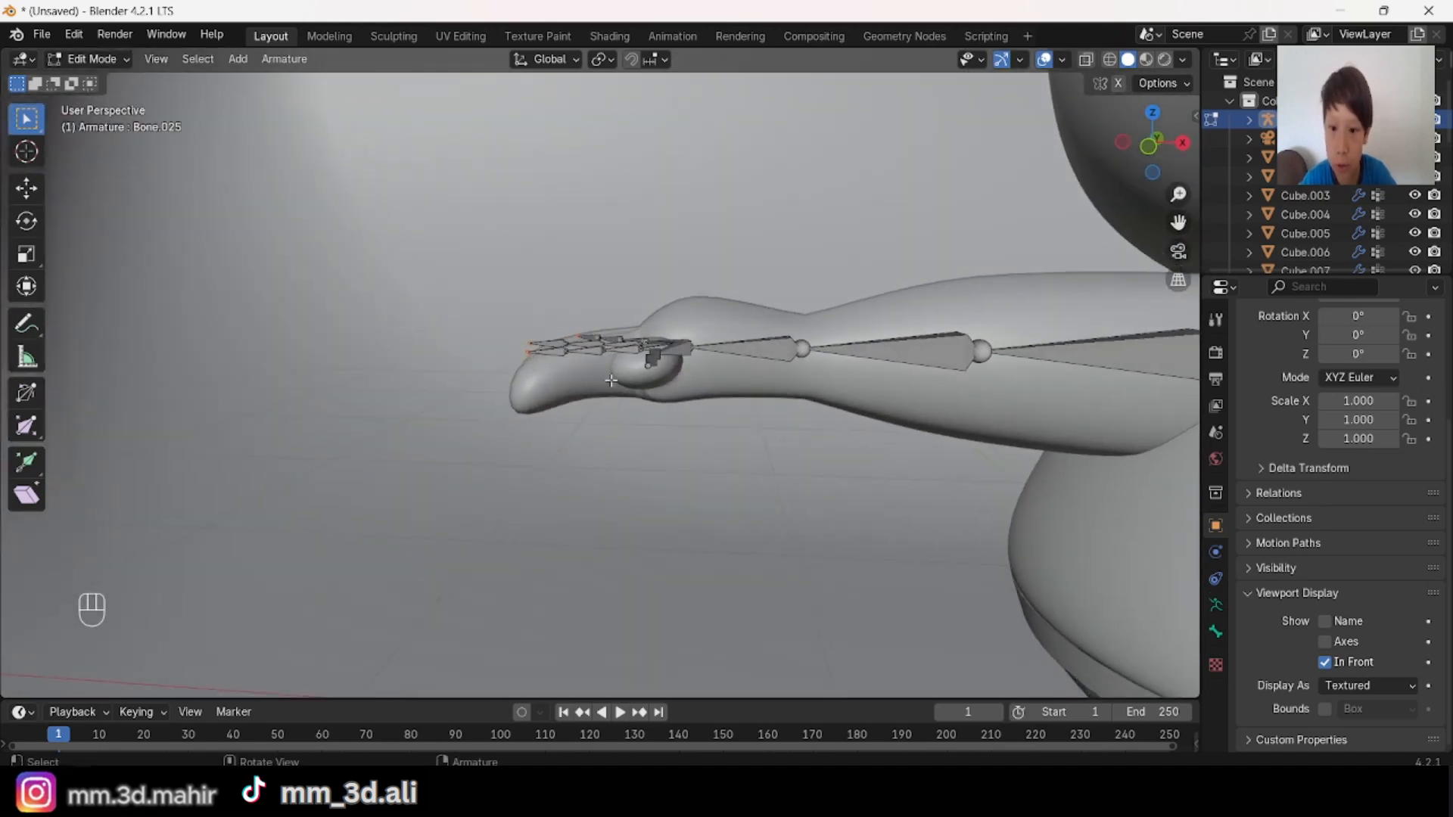
scroll(606, 365, down, 3)
shift+middle_drag(1060, 408, 762, 353)
scroll(833, 424, up, 3)
middle_drag(927, 476, 926, 532)
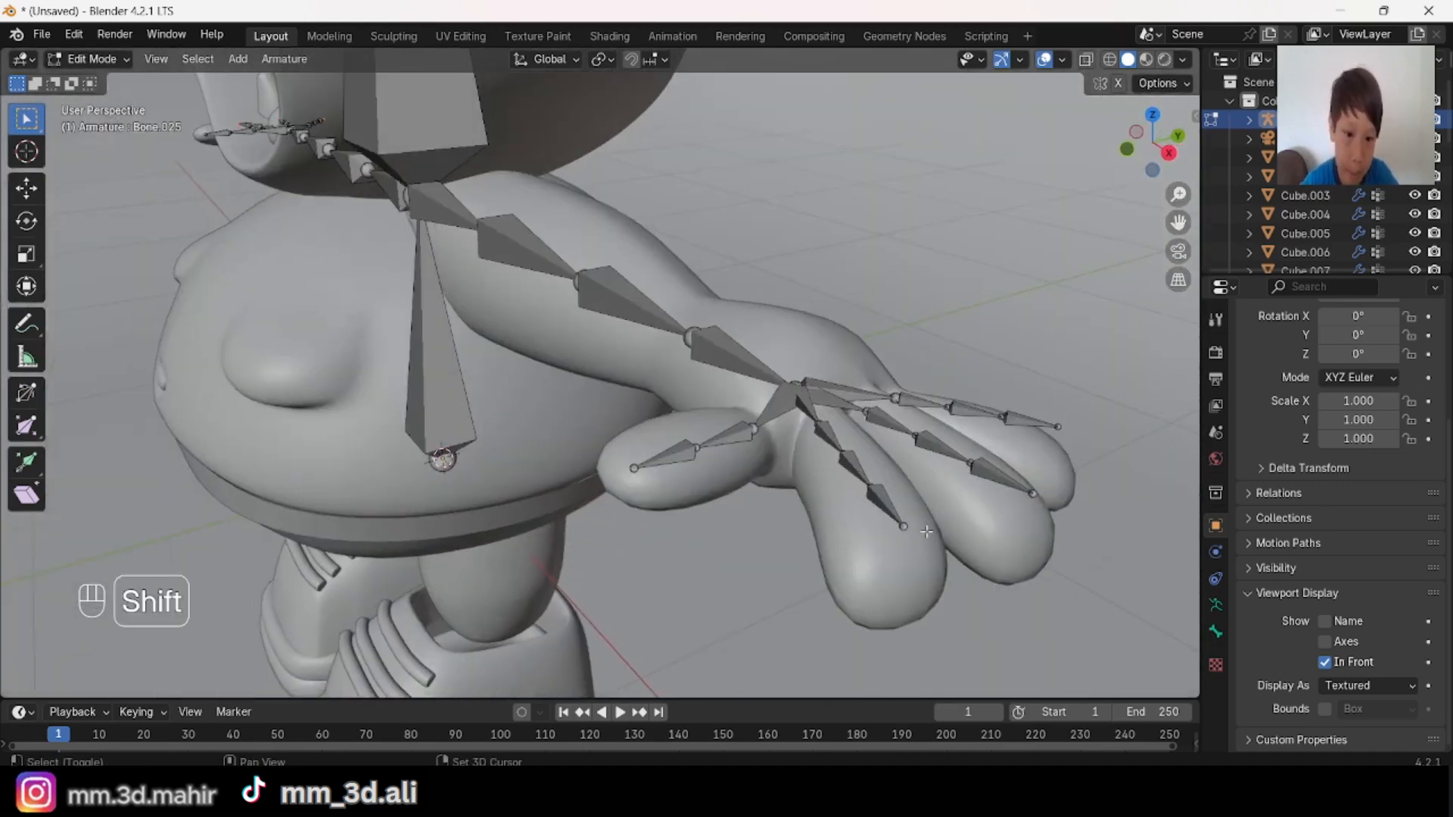
shift+middle_drag(1082, 422, 870, 491)
middle_drag(870, 492, 629, 477)
scroll(681, 451, down, 3)
scroll(629, 478, up, 2)
key(g)
key(z)
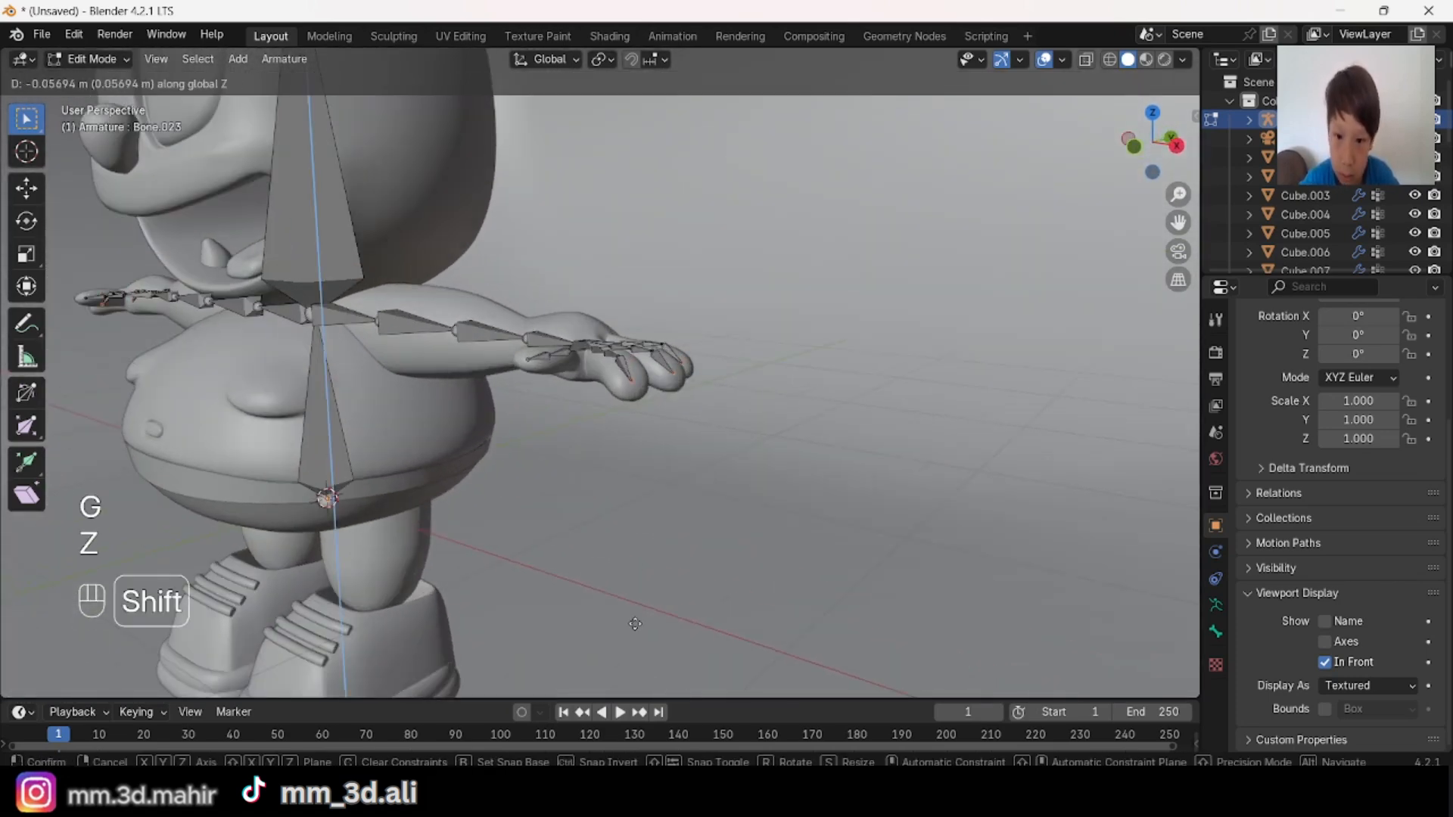
click(635, 629)
shift+middle_drag(620, 536, 791, 565)
scroll(772, 556, down, 3)
middle_drag(521, 467, 590, 473)
middle_drag(376, 386, 370, 477)
scroll(486, 399, up, 5)
scroll(431, 435, down, 4)
key(alt+a)
Step: Select the last knuckle joints of the three long fingers on both hands and move them along Z to follow the finger curve
shift+middle_drag(447, 432, 559, 342)
scroll(484, 348, up, 3)
scroll(739, 405, up, 2)
shift+middle_drag(438, 350, 651, 355)
shift+middle_drag(757, 394, 1158, 495)
scroll(984, 408, up, 3)
middle_drag(953, 401, 785, 414)
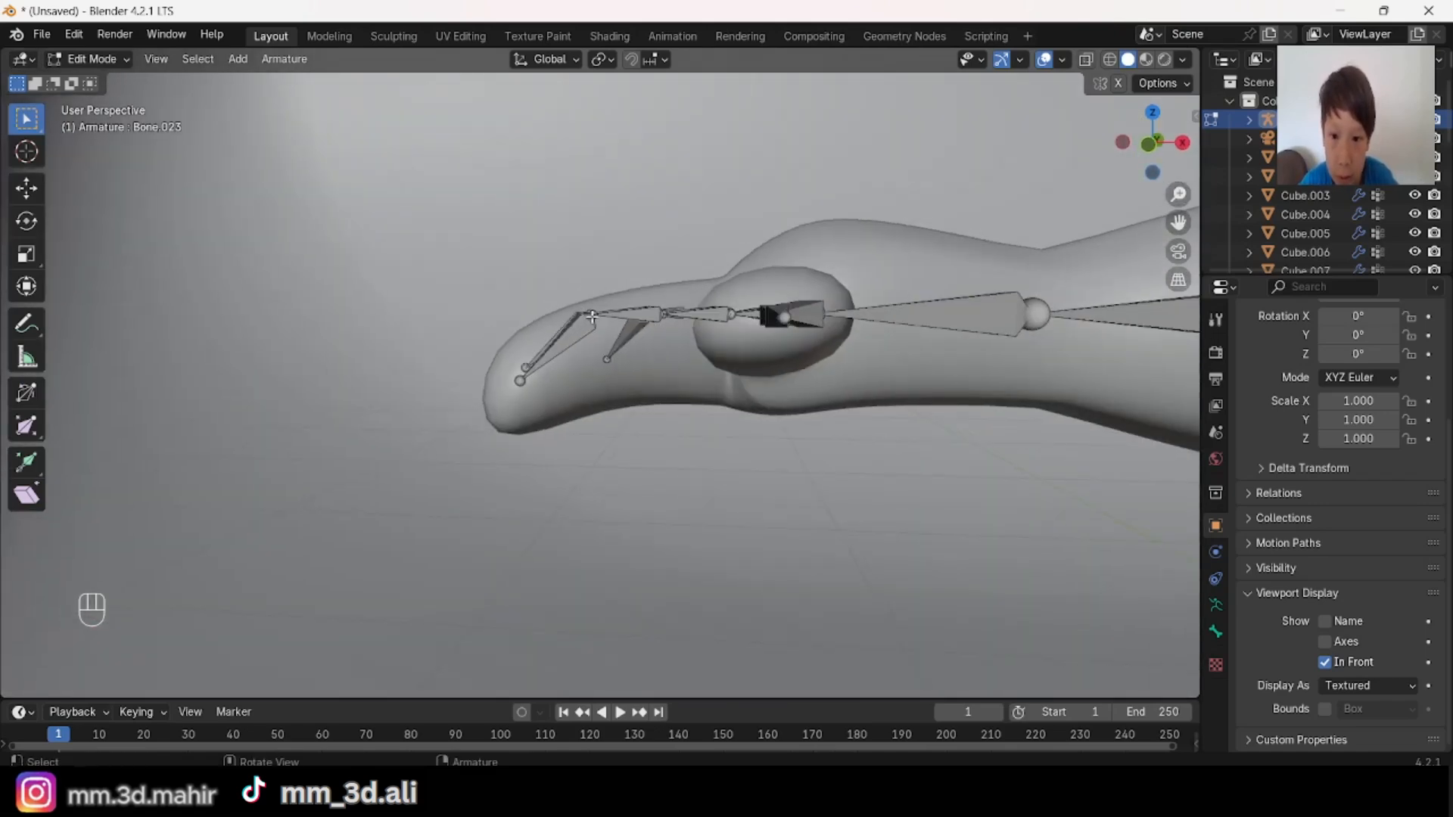
middle_drag(592, 316, 680, 424)
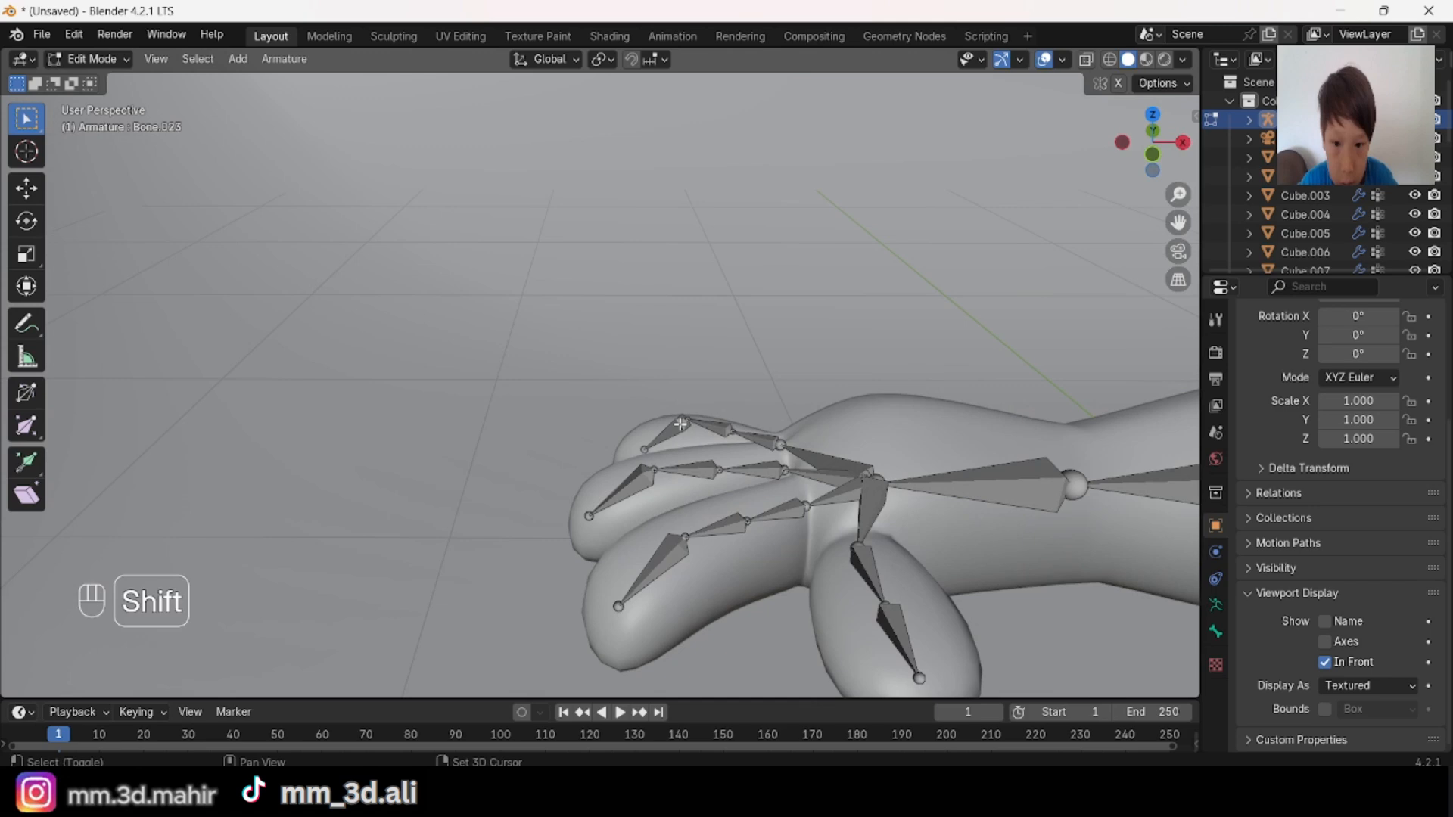
shift+click(685, 536)
scroll(710, 545, down, 8)
shift+middle_drag(908, 522, 189, 492)
scroll(712, 454, up, 4)
middle_drag(772, 454, 725, 516)
scroll(725, 516, up, 5)
key(shift)
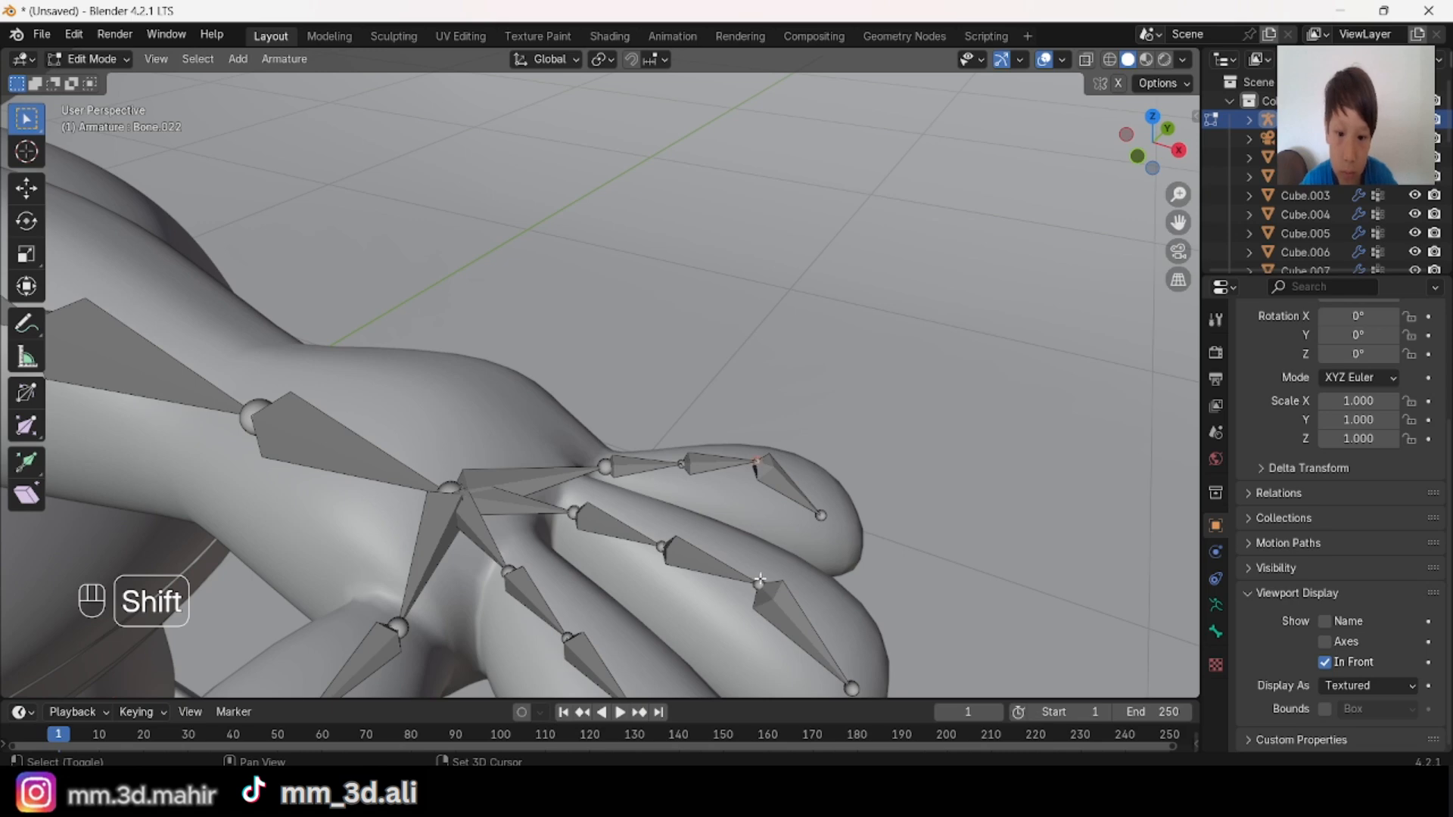
shift+click(759, 581)
shift+middle_drag(787, 586, 841, 404)
shift+click(671, 490)
scroll(814, 418, down, 3)
scroll(752, 482, up, 2)
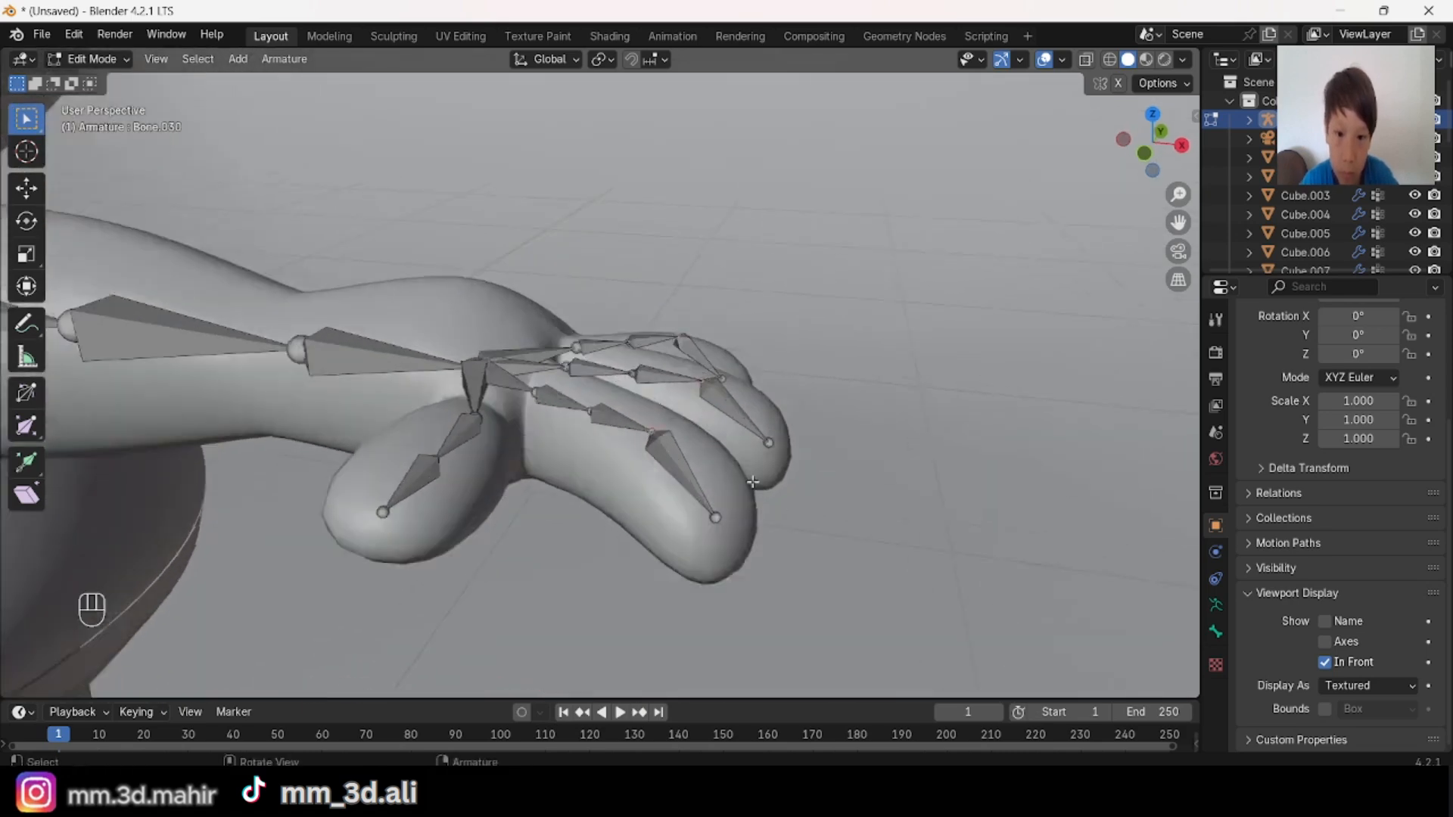
middle_drag(752, 482, 626, 270)
key(g)
key(z)
click(767, 491)
key(alt+a)
Step: Move the thumb base joints of both hands along Z to fit inside the thumbs
scroll(765, 495, down, 6)
scroll(666, 313, down, 2)
middle_drag(671, 317, 407, 422)
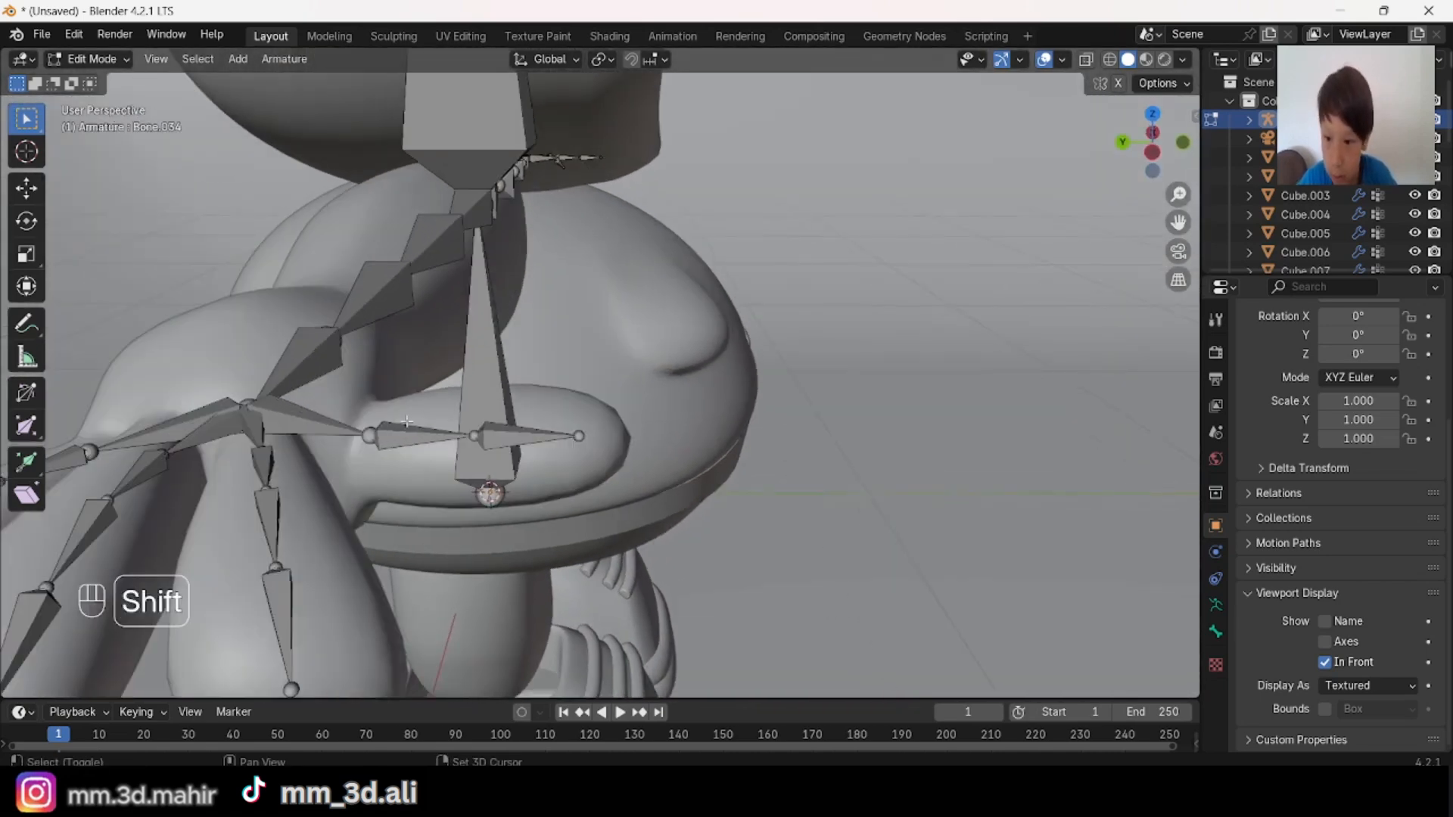
click(369, 438)
middle_drag(634, 424, 681, 454)
key(g)
key(z)
click(621, 421)
key(alt+a)
Step: In front view, extrude a hip bone about 0.15 m along positive X from the spine's root joint
scroll(626, 421, down, 5)
scroll(681, 454, up, 3)
middle_drag(712, 469, 877, 484)
scroll(762, 489, down, 3)
middle_drag(762, 489, 545, 552)
middle_drag(544, 553, 630, 368)
scroll(624, 386, up, 1)
scroll(630, 367, up, 1)
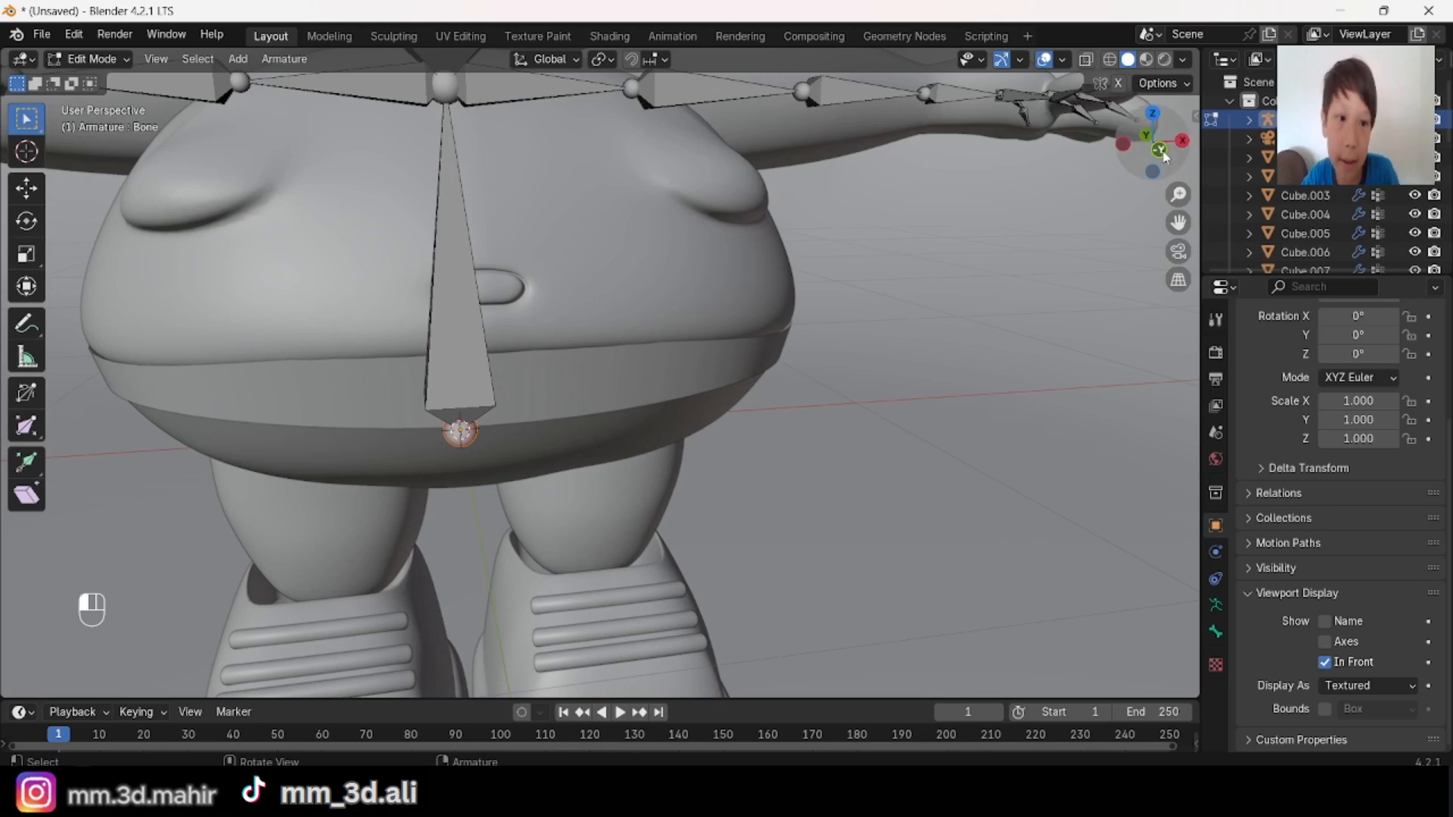
click(1160, 151)
shift+middle_drag(713, 451, 622, 342)
scroll(688, 396, up, 2)
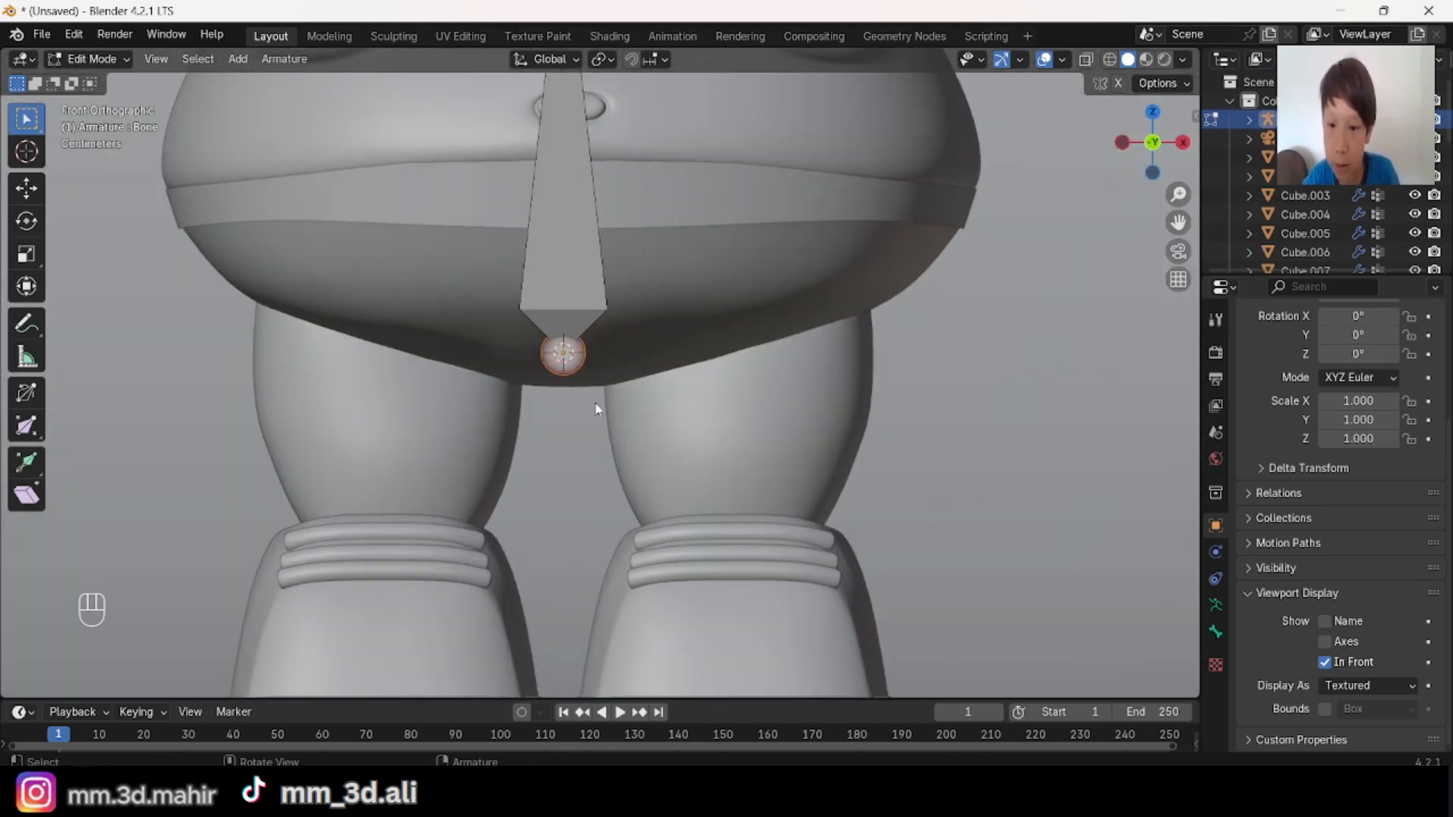
scroll(597, 410, down, 3)
scroll(619, 398, up, 3)
key(e)
key(x)
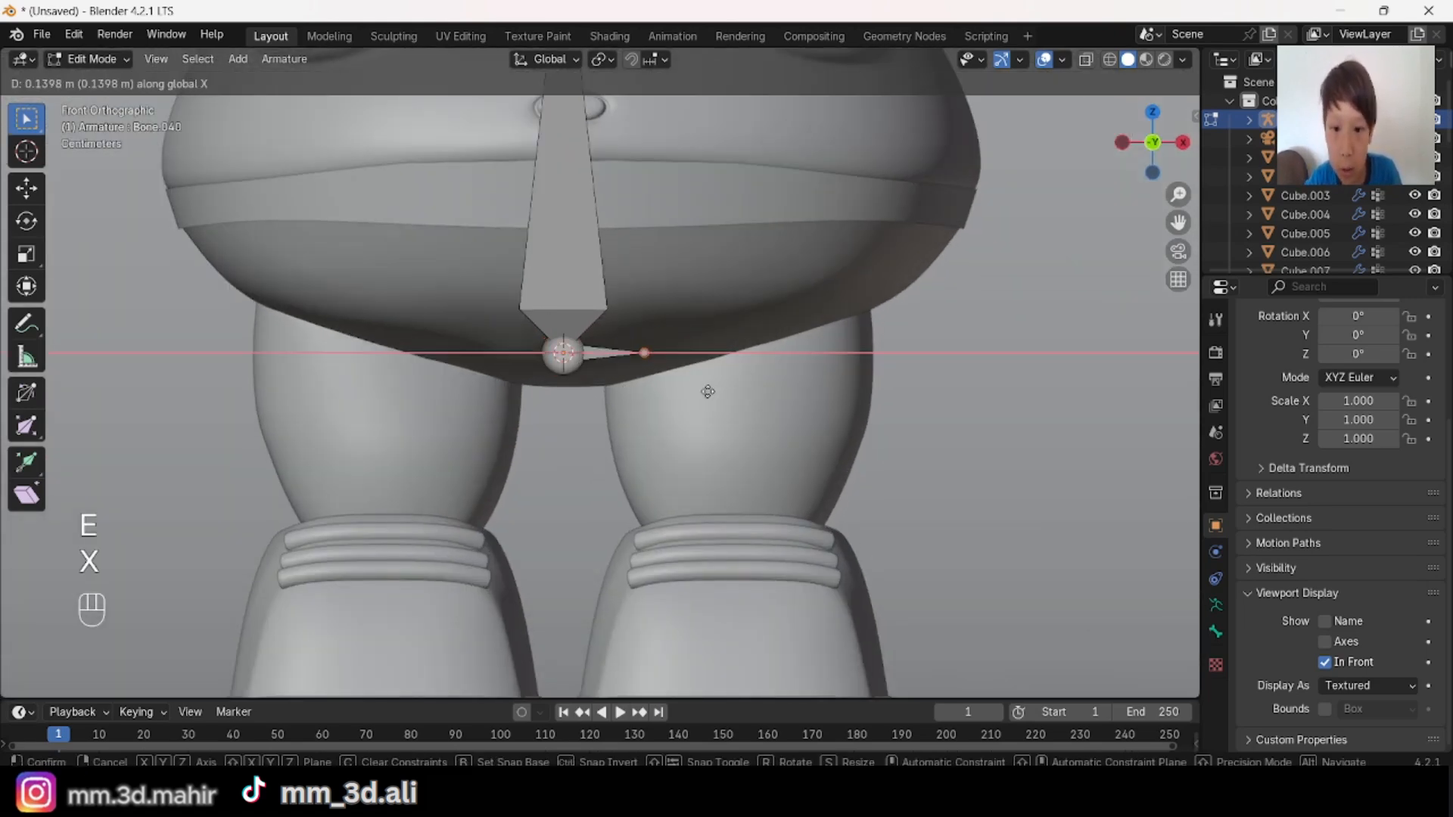
ctrl+click(695, 398)
click(622, 354)
key(e)
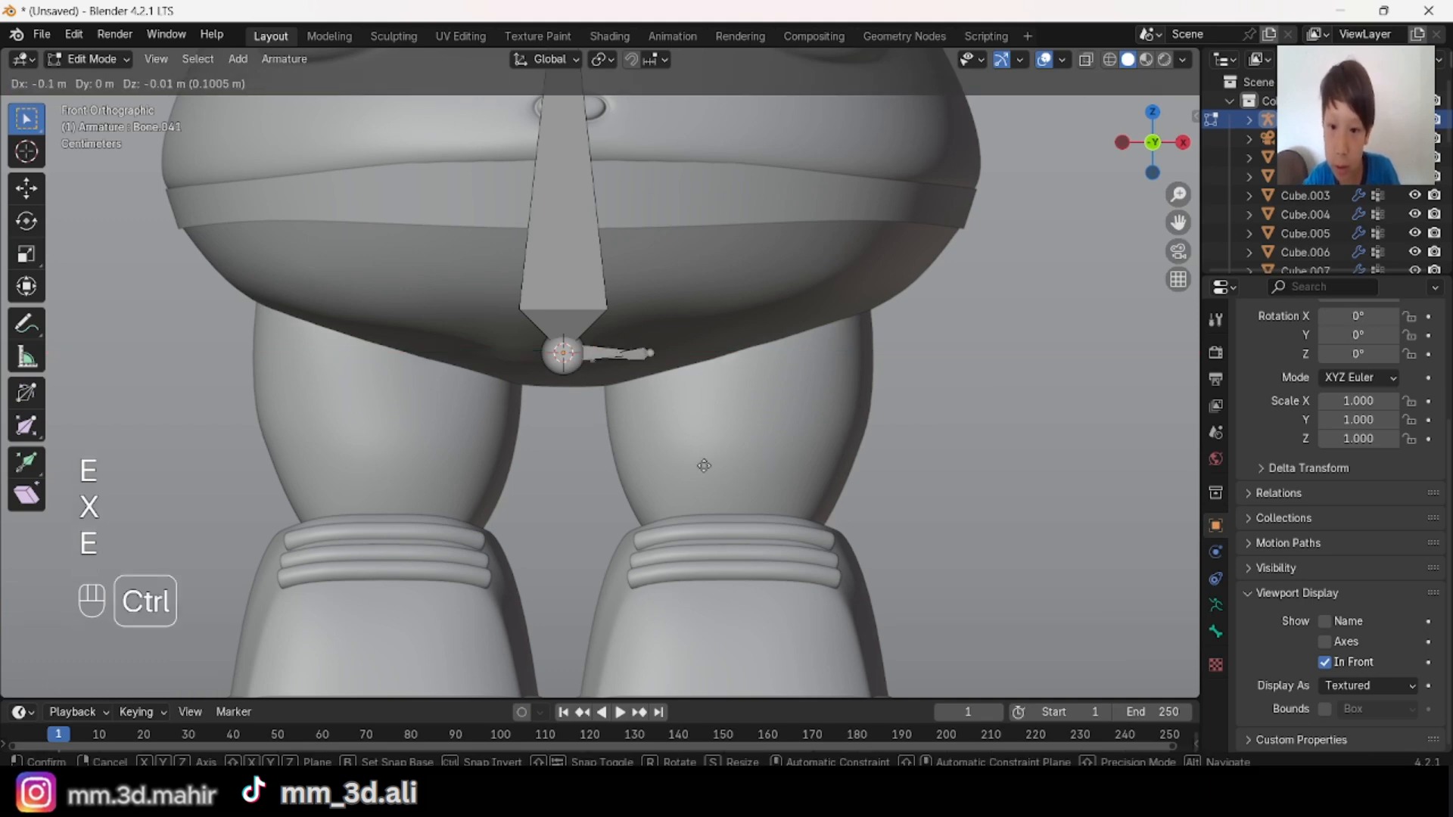
ctrl+click(668, 467)
key(ctrl+z)
Step: Extrude the opposite hip bone about 0.15 m along negative X from the spine's root joint
key(e)
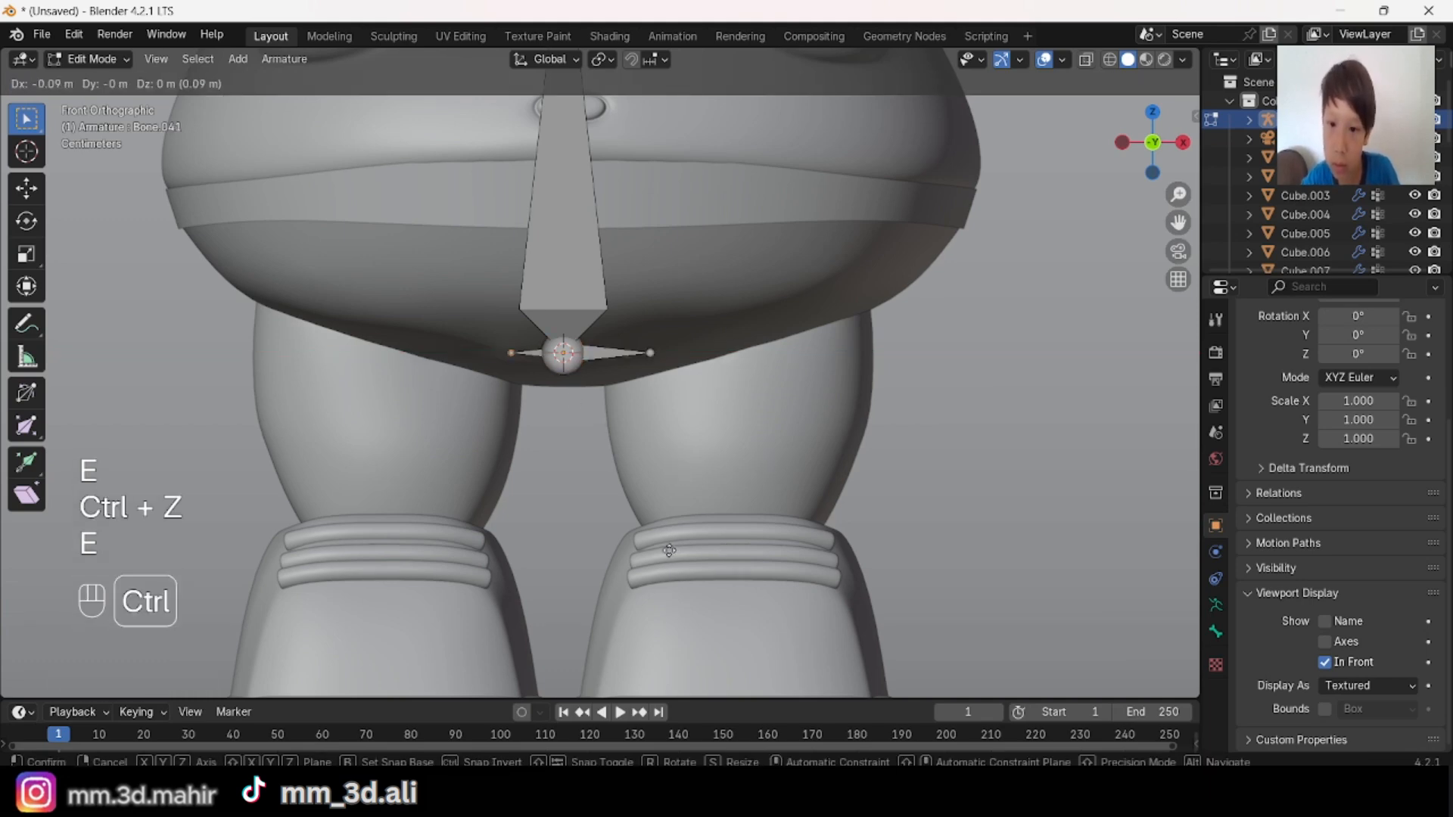
key(x)
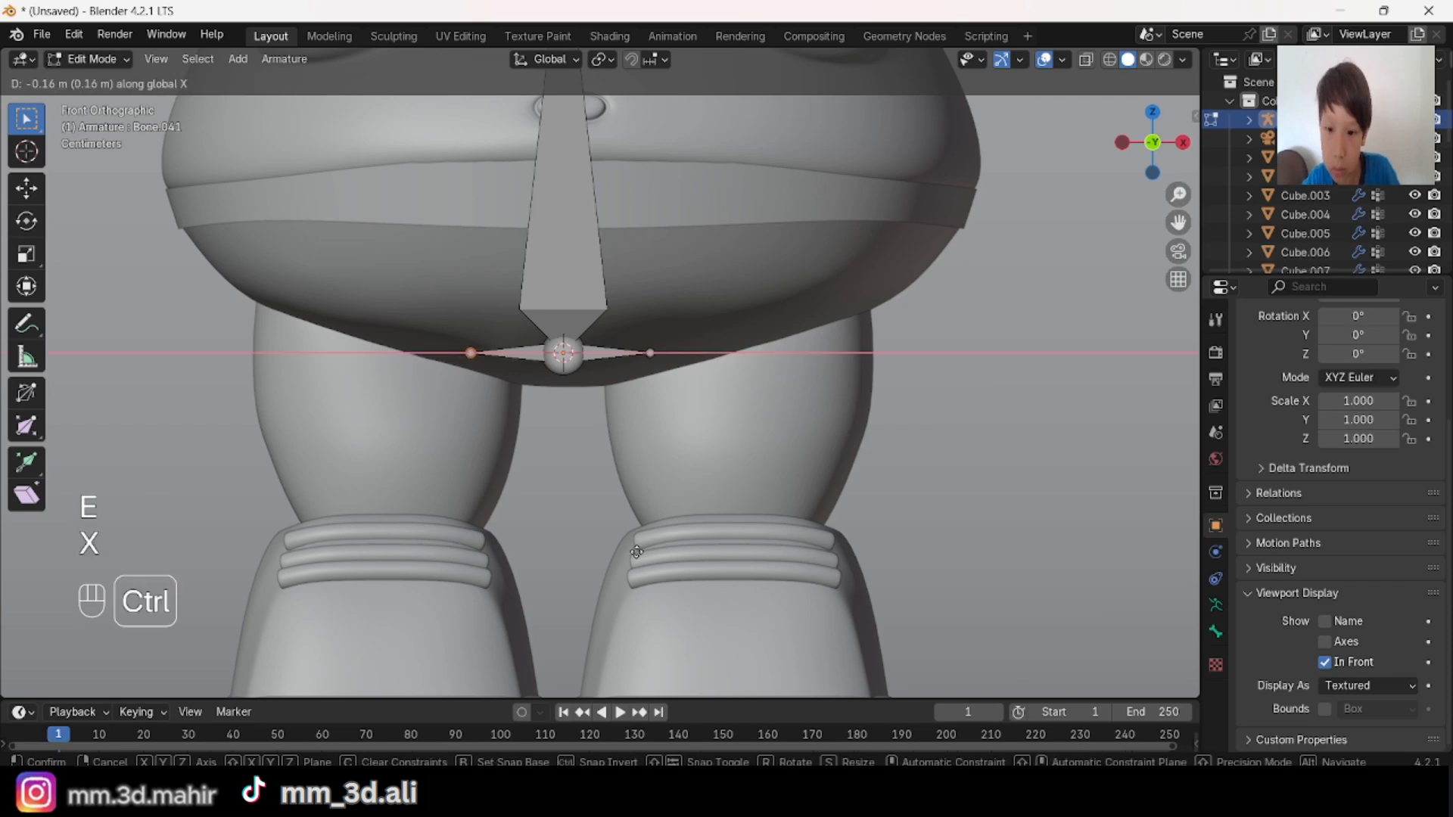
ctrl+click(639, 545)
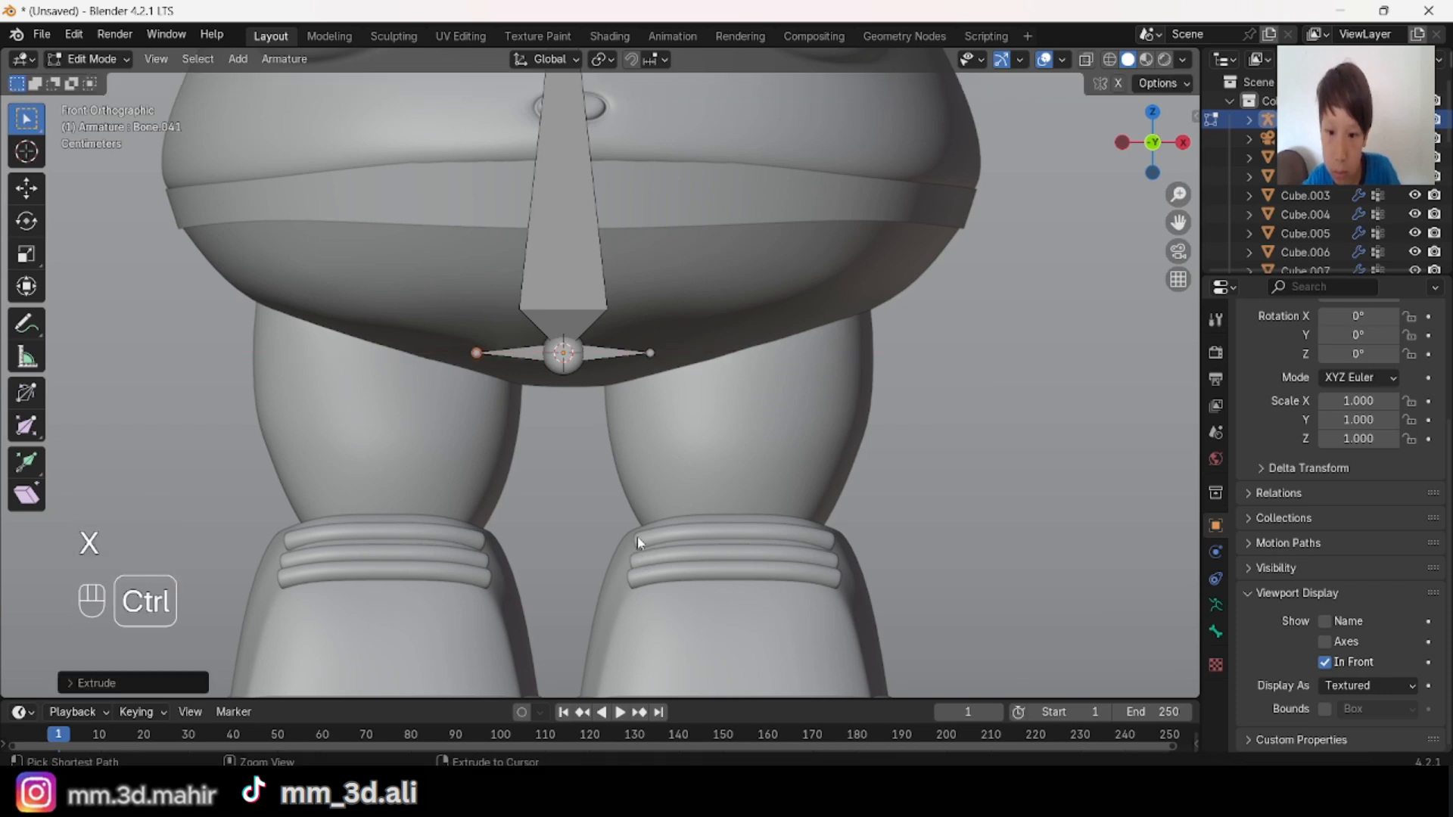
Step: Scale the outer ends of both hip bones outward to sit above the legs
shift+click(645, 355)
scroll(710, 430, down, 4)
key(s)
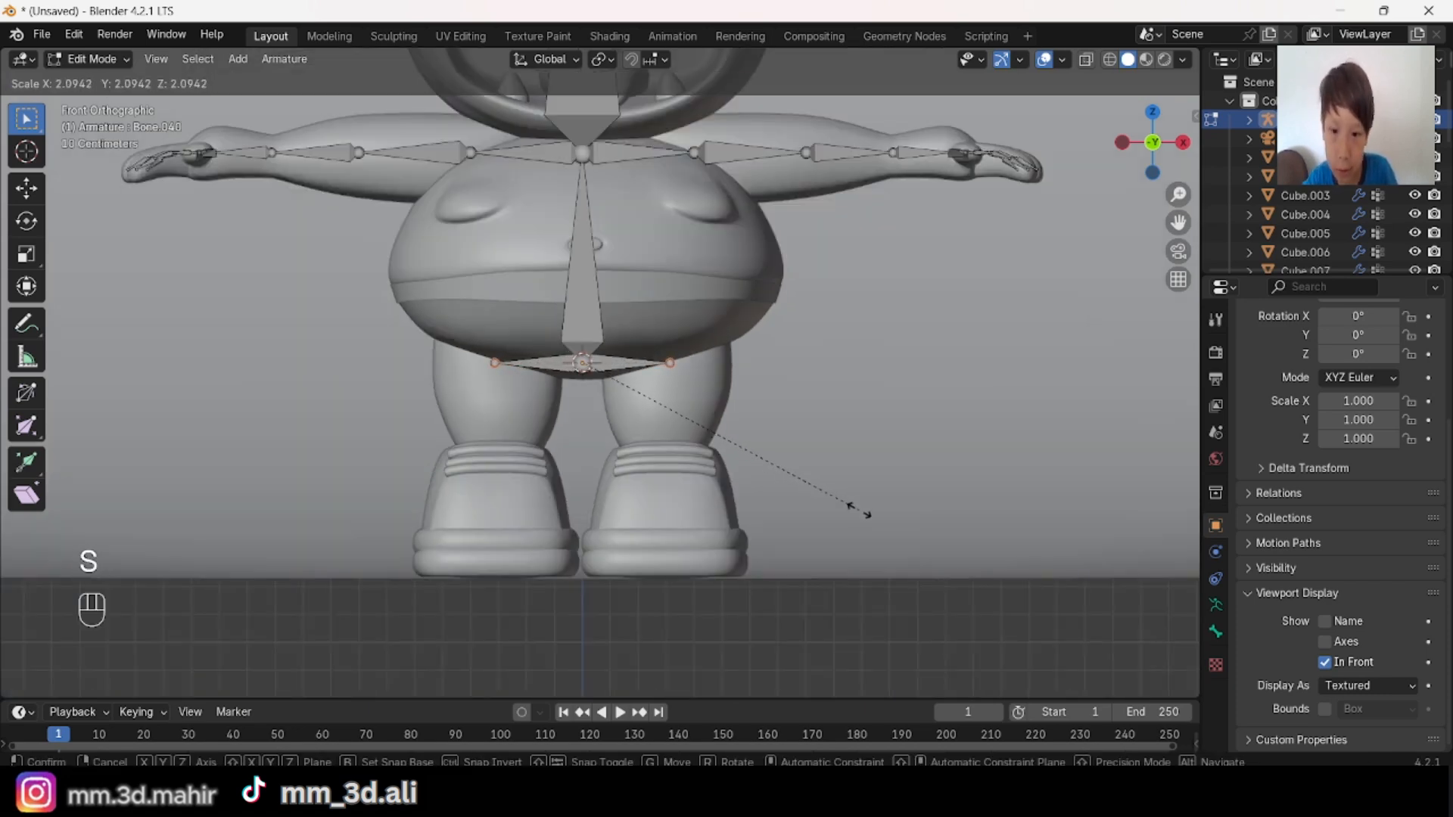
click(848, 513)
scroll(855, 469, up, 3)
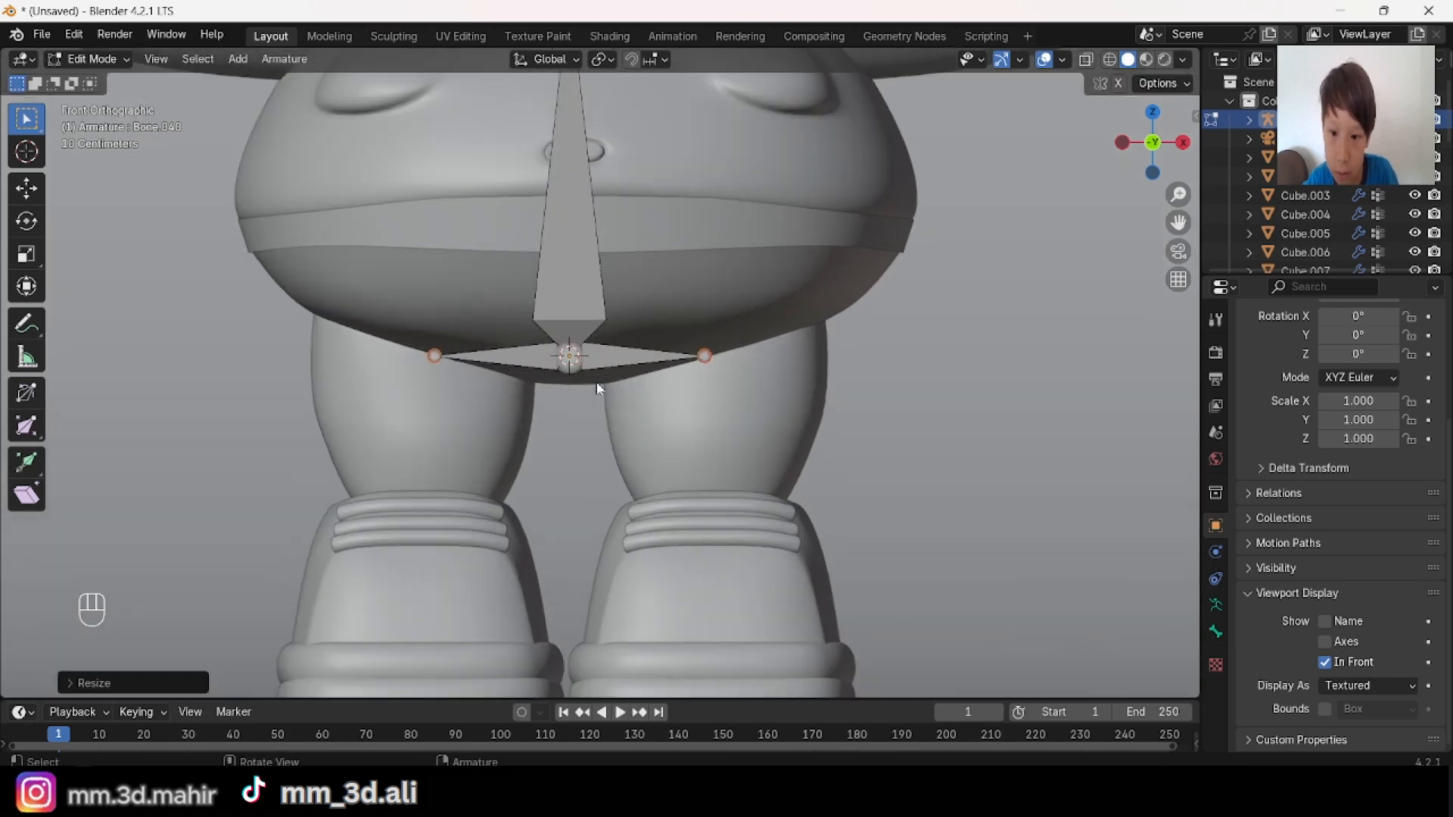
key(ctrl+z)
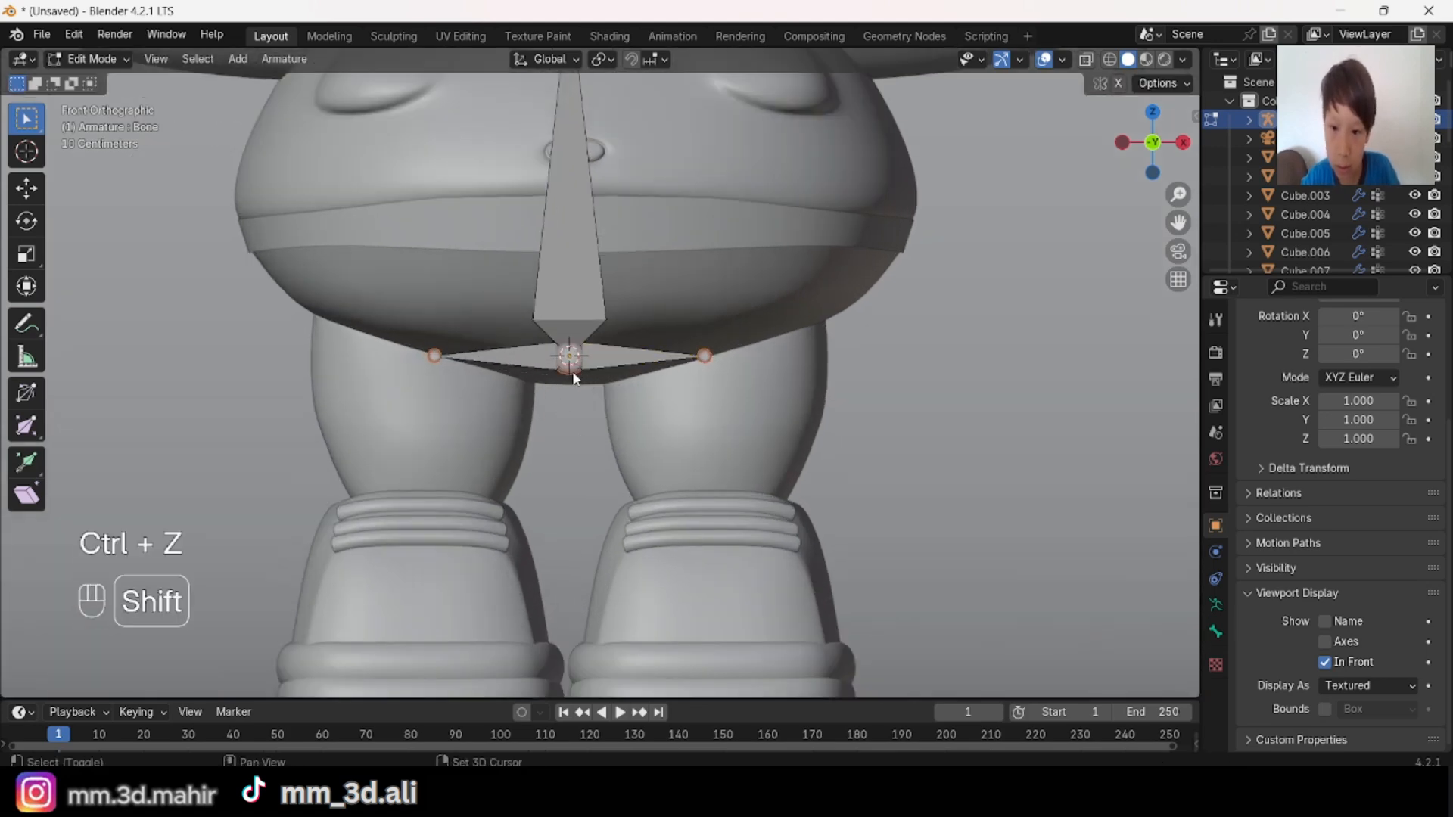
key(g)
key(z)
key(ctrl+z)
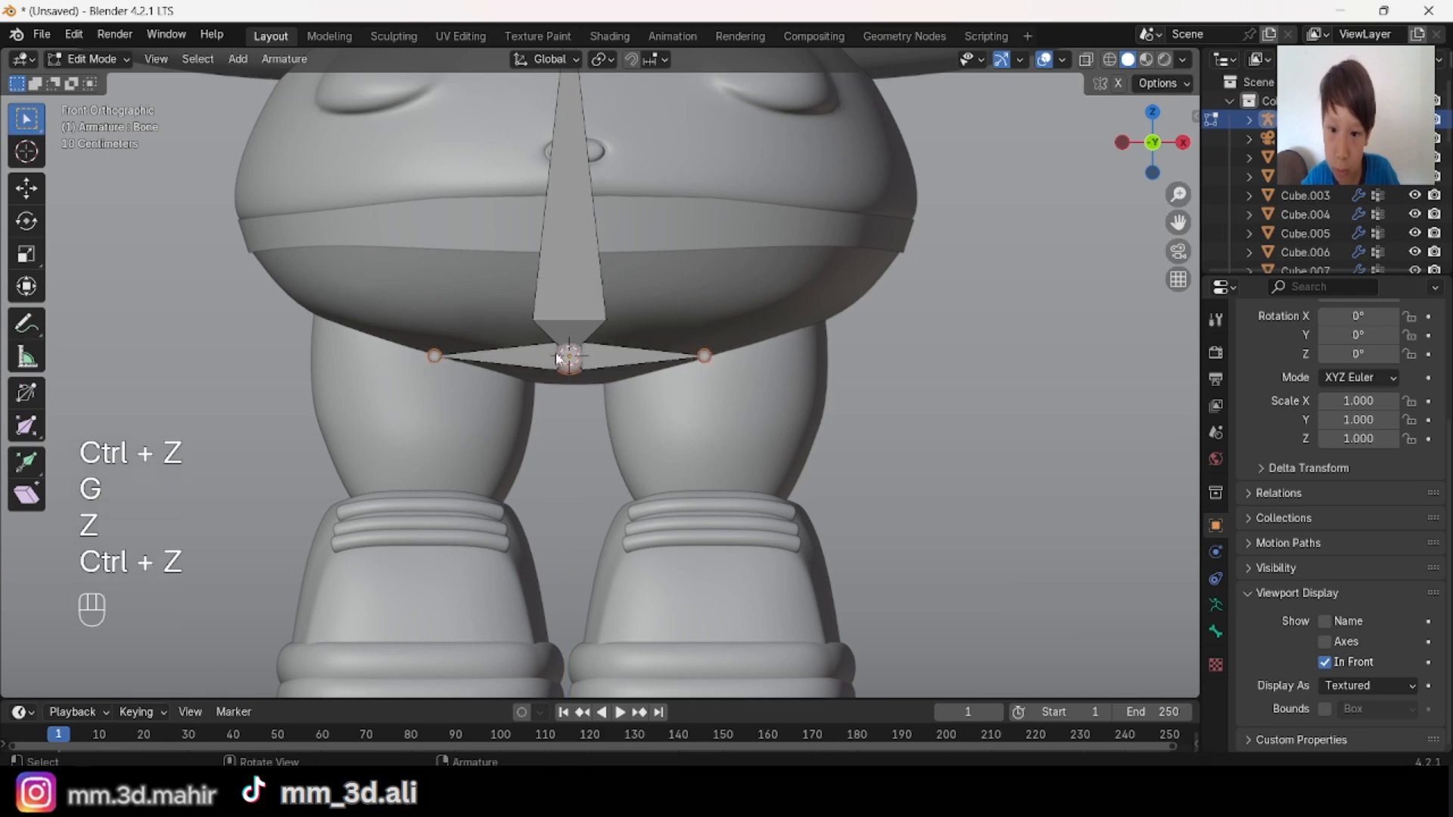
Step: Move both hip bones together with the spine's root joint slightly up along Z and deselect everything
key(g)
key(z)
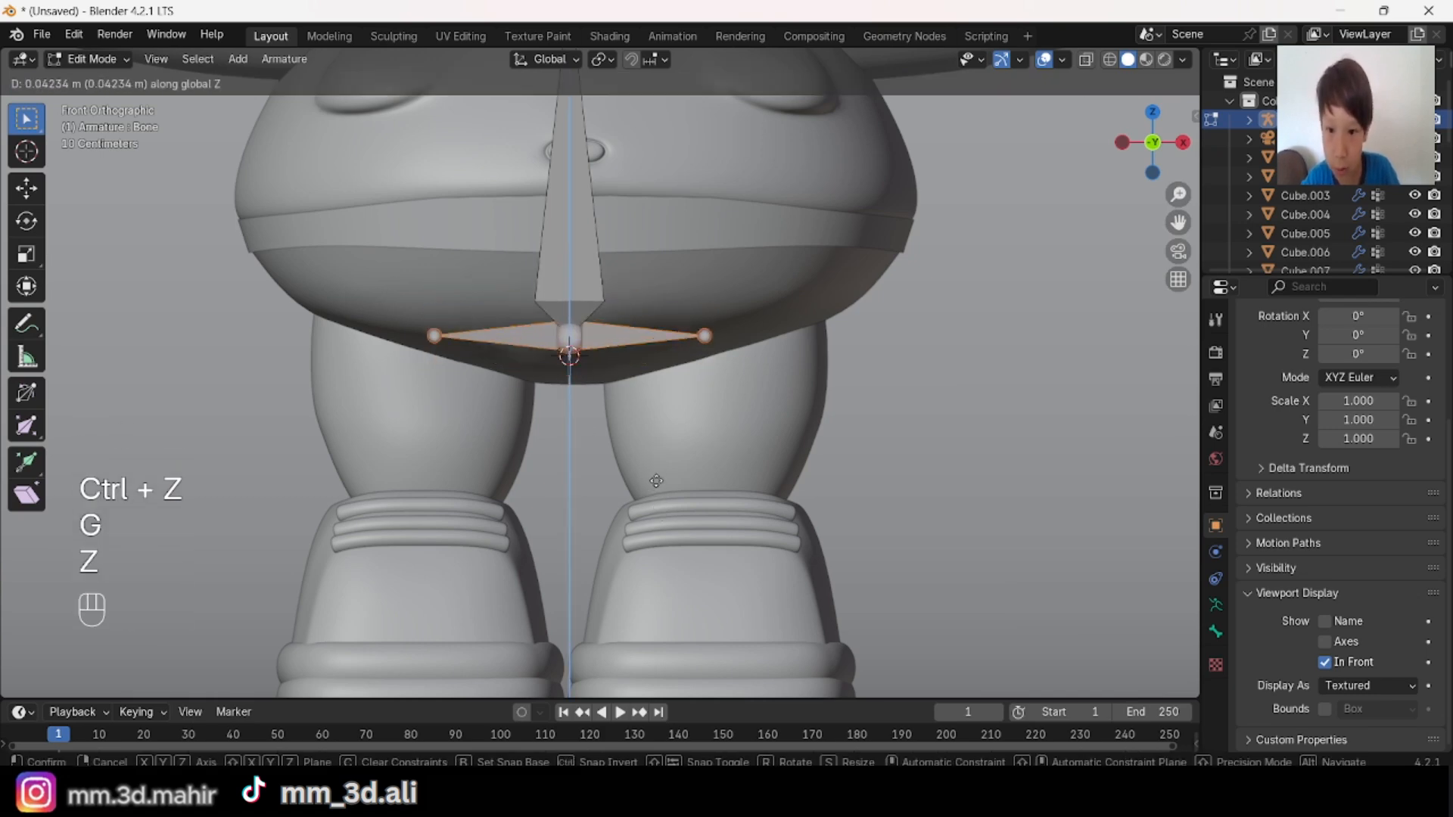
click(662, 471)
key(alt+a)
scroll(667, 448, down, 2)
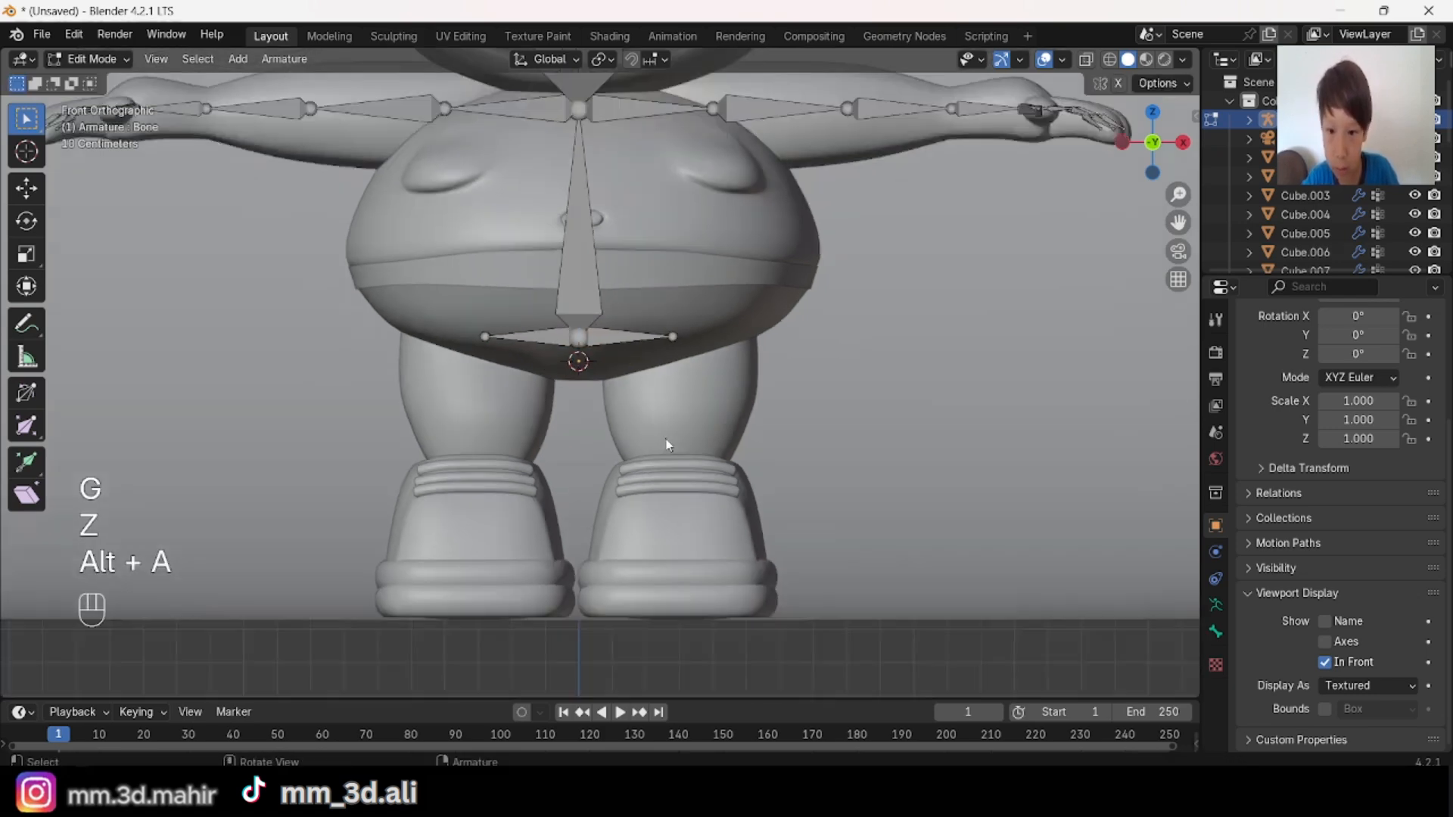
Step: Move both hip bones together with the spine's root joint slightly down along Z and deselect everything
shift+middle_drag(657, 429, 652, 522)
scroll(652, 523, up, 1)
shift+middle_drag(630, 470, 607, 408)
key(ctrl+z)
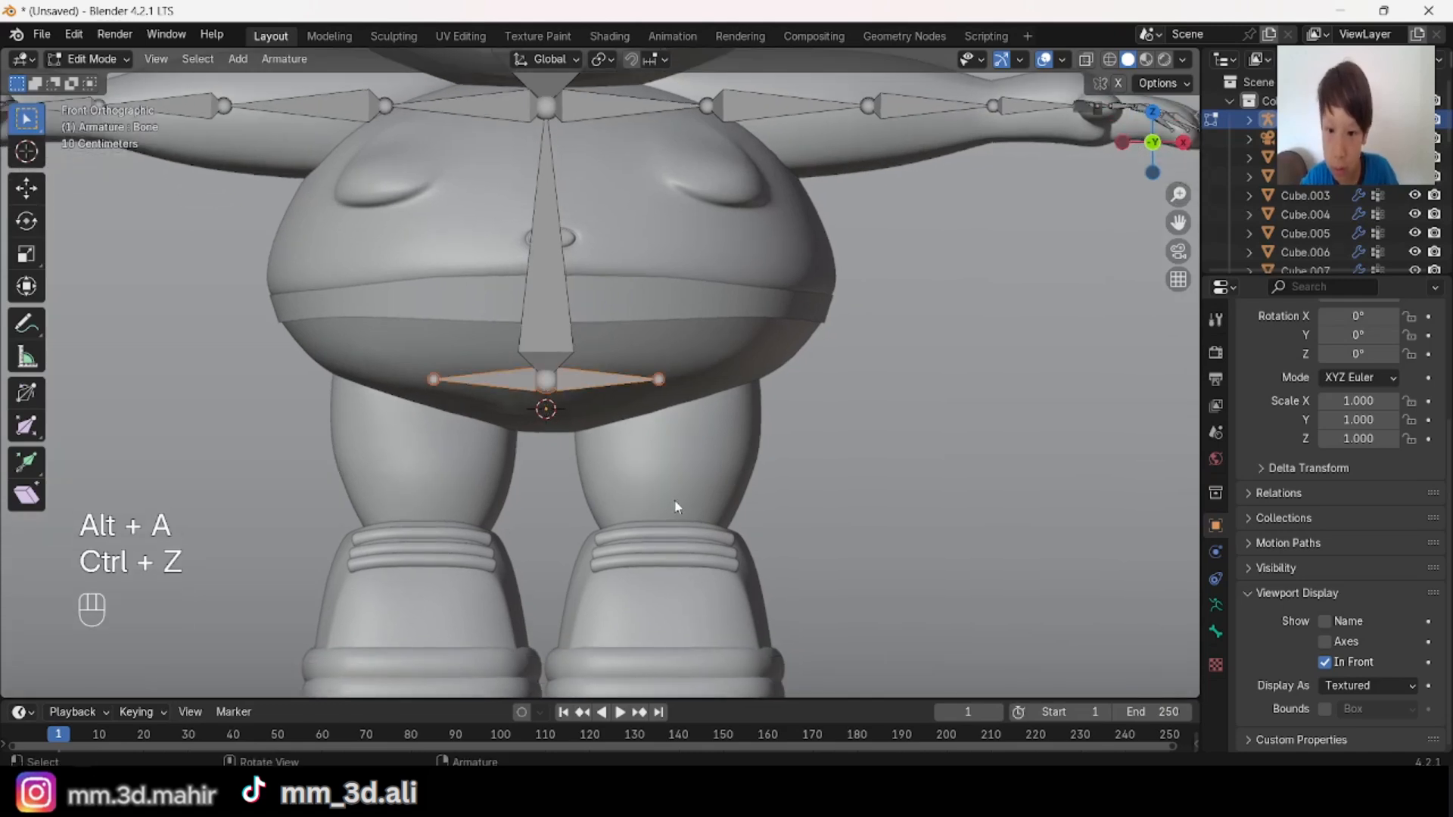
key(g)
key(z)
click(675, 508)
key(alt+a)
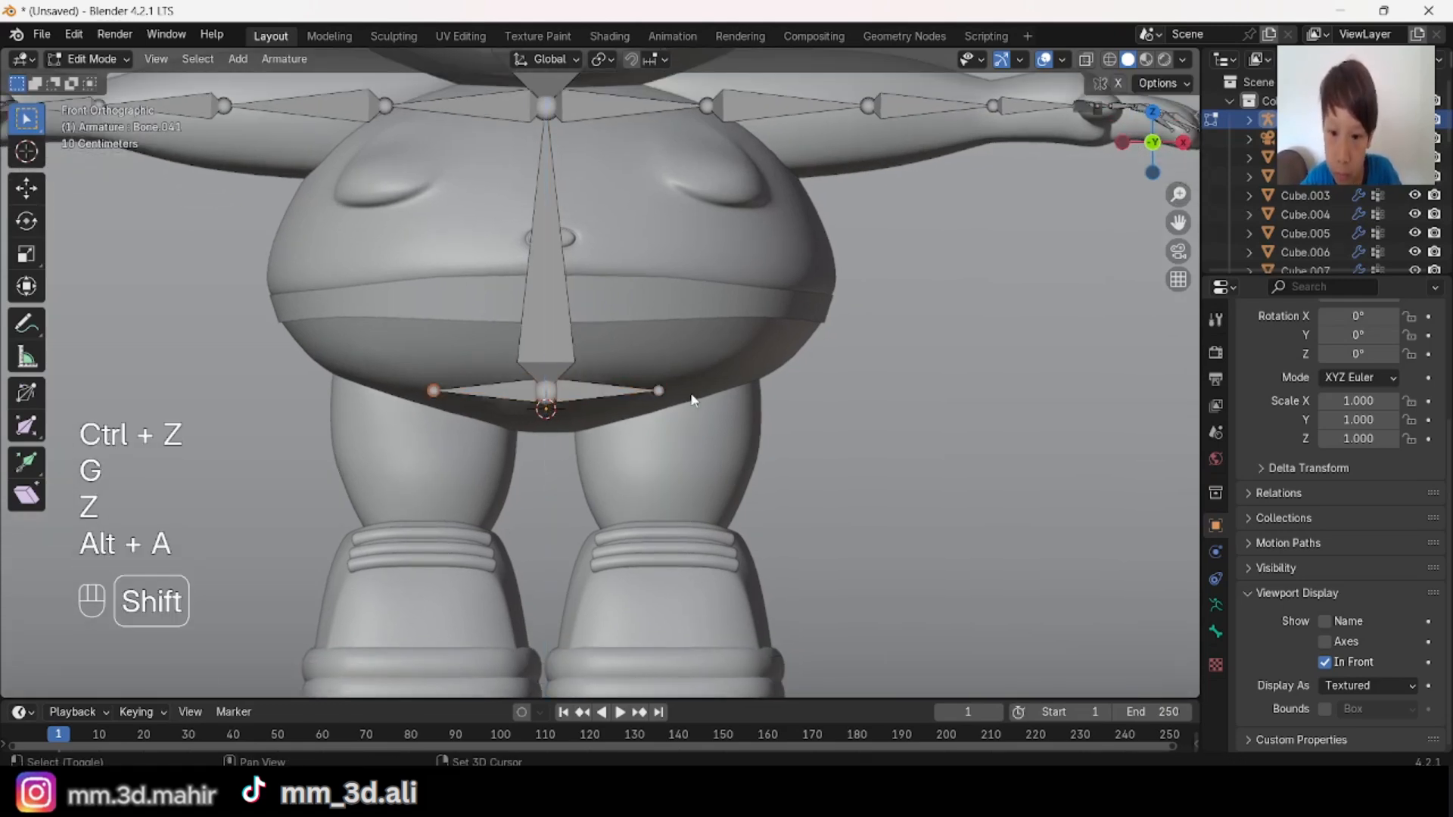
Step: Scale the outer joints of both hip bones to line them up with the middle of the legs
shift+click(663, 389)
key(s)
click(746, 463)
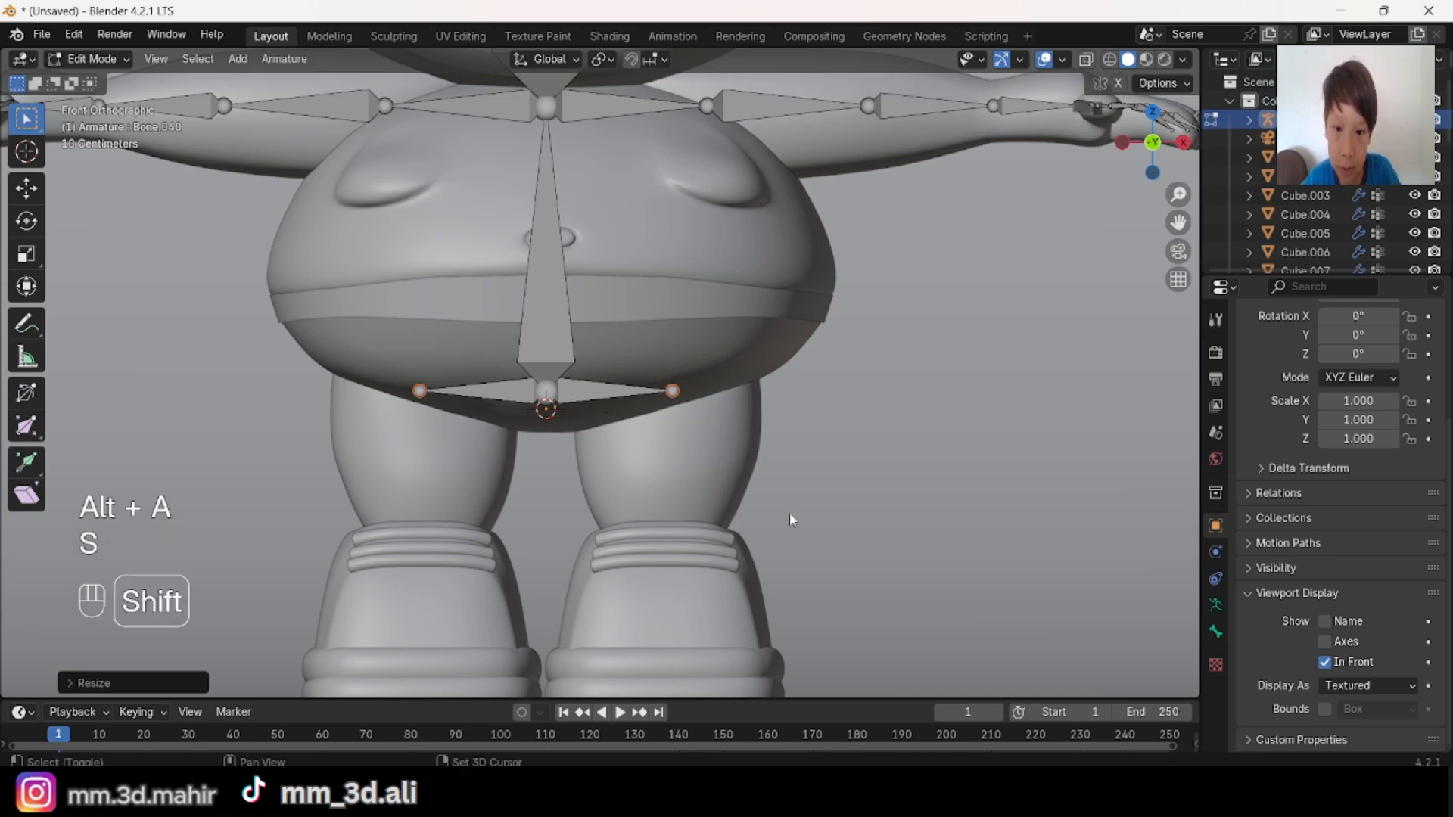
shift+middle_drag(788, 518, 788, 383)
key(s)
click(781, 372)
Step: Extrude a leg bone straight down along Z from each outer hip joint into the shoes
key(e)
key(z)
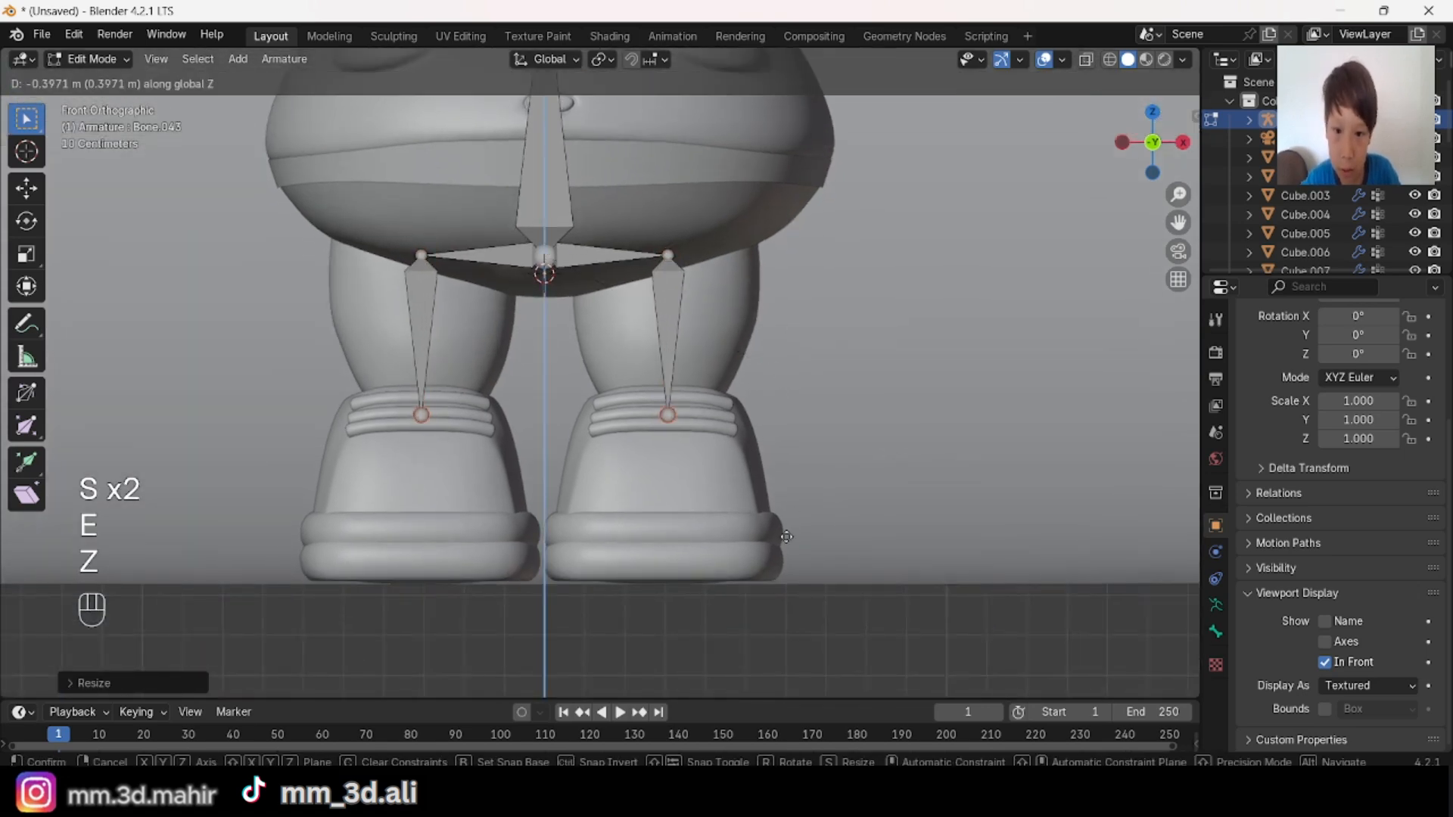
click(859, 615)
scroll(911, 647, down, 2)
shift+middle_drag(910, 647, 707, 499)
scroll(707, 499, up, 4)
middle_drag(1051, 227, 1070, 313)
scroll(1070, 312, down, 6)
Step: Leave armature editing and hide the floor plane
key(Tab)
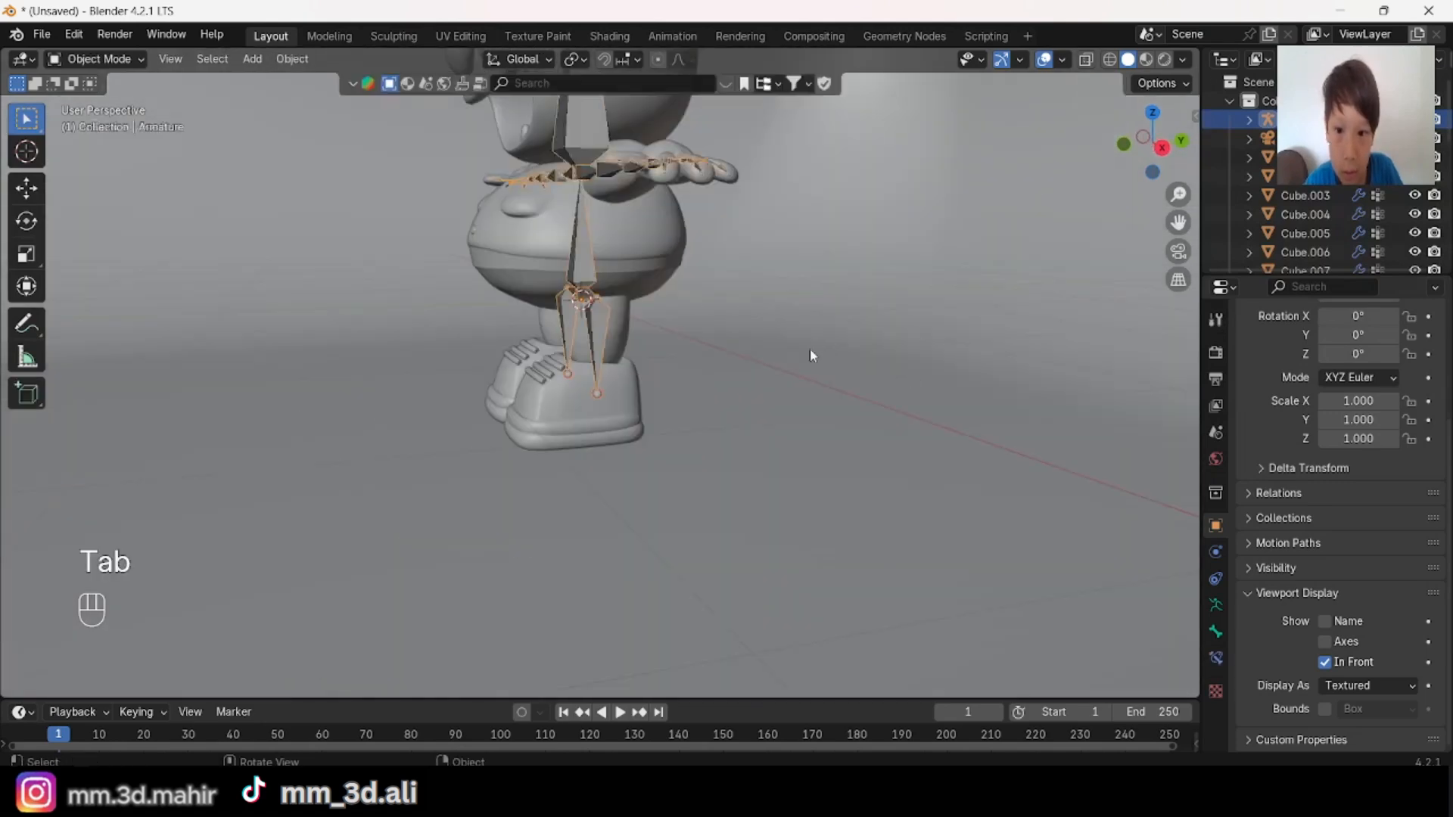
middle_drag(810, 349, 880, 416)
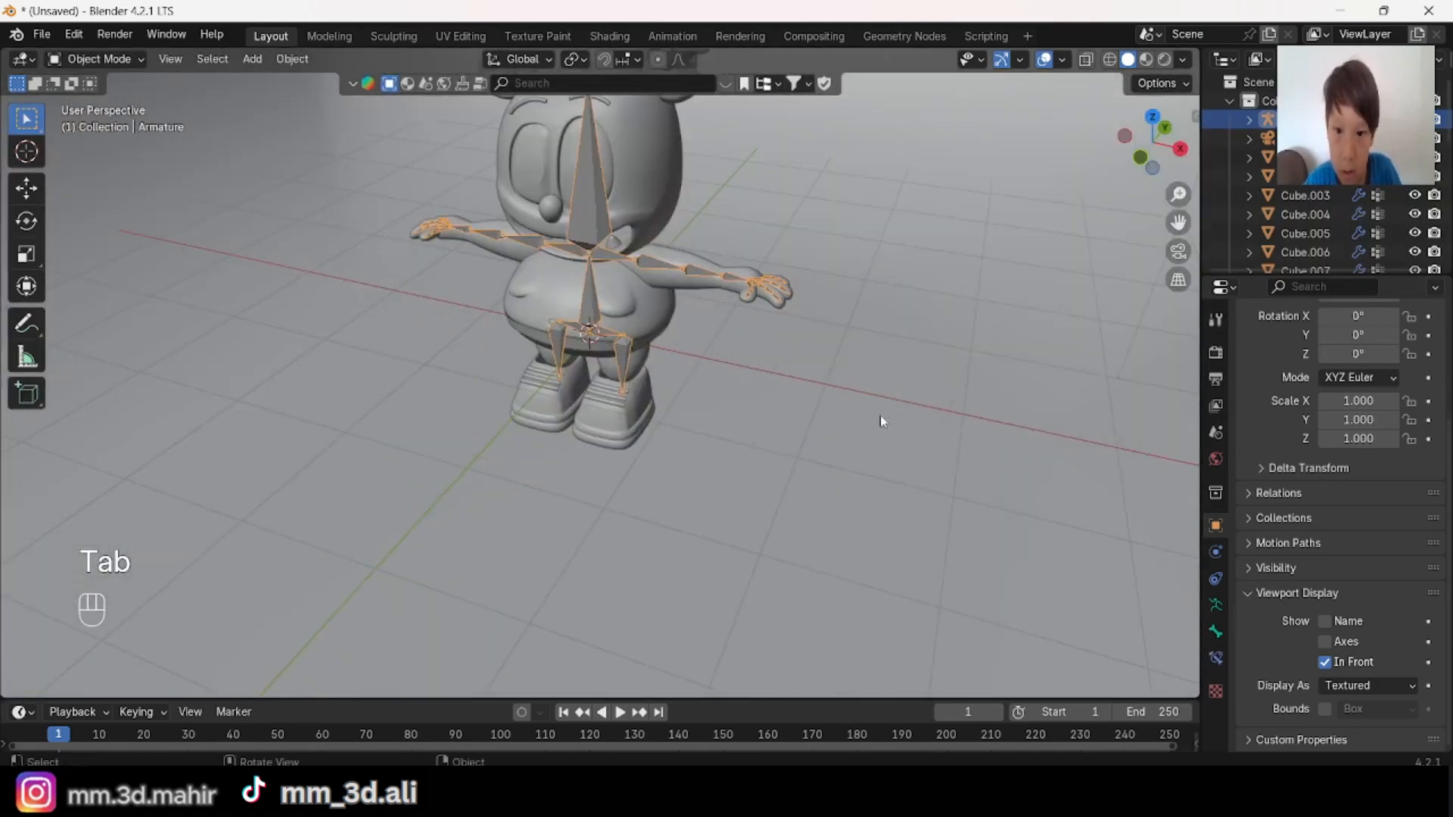
click(829, 492)
key(h)
middle_drag(839, 616, 740, 423)
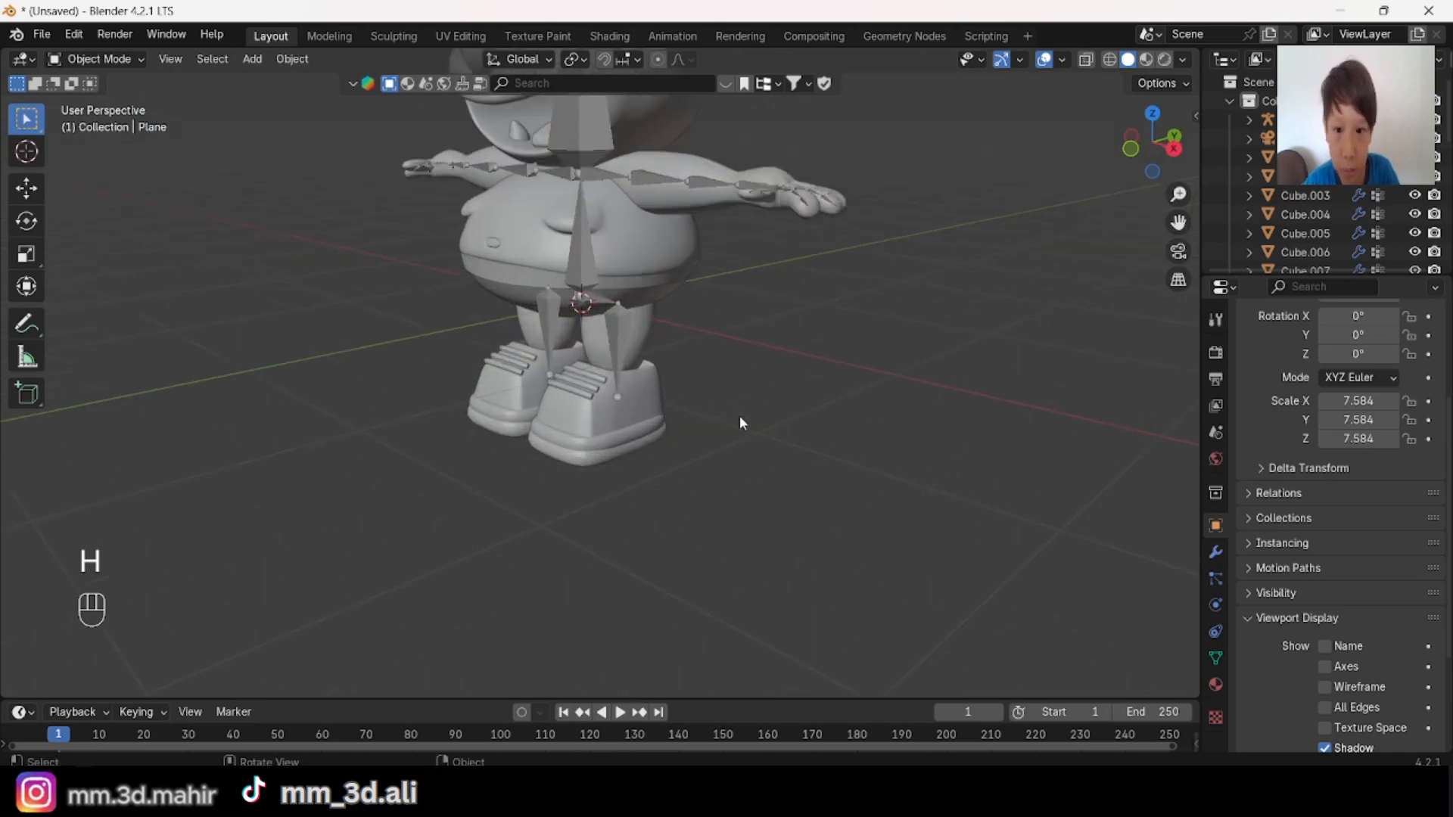
Step: In right view, extrude foot bones about 0.34 m from the ankle joints toward the toes and deselect everything
click(612, 338)
scroll(612, 338, up, 3)
click(1173, 149)
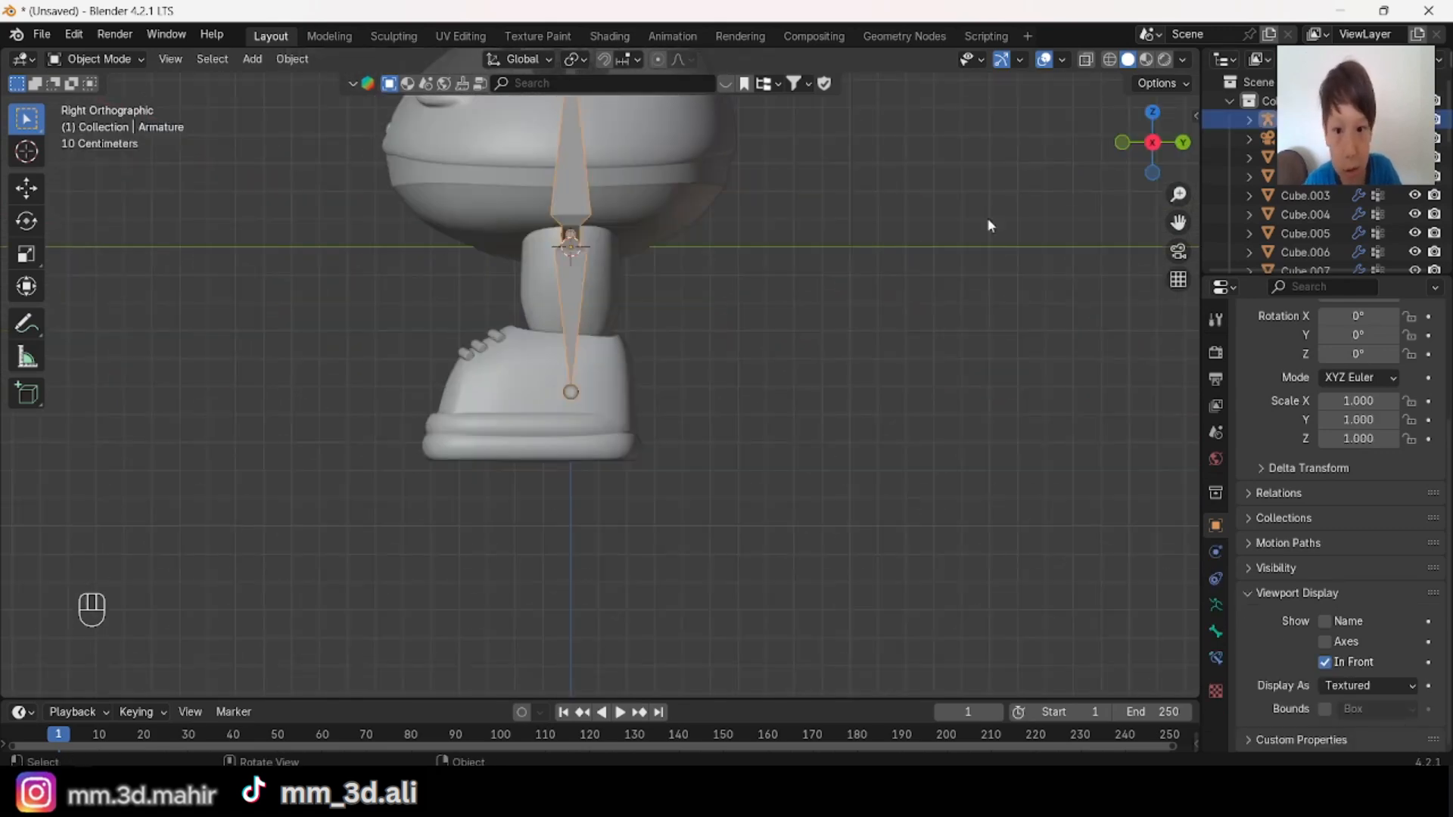
shift+middle_drag(716, 318, 681, 302)
key(Tab)
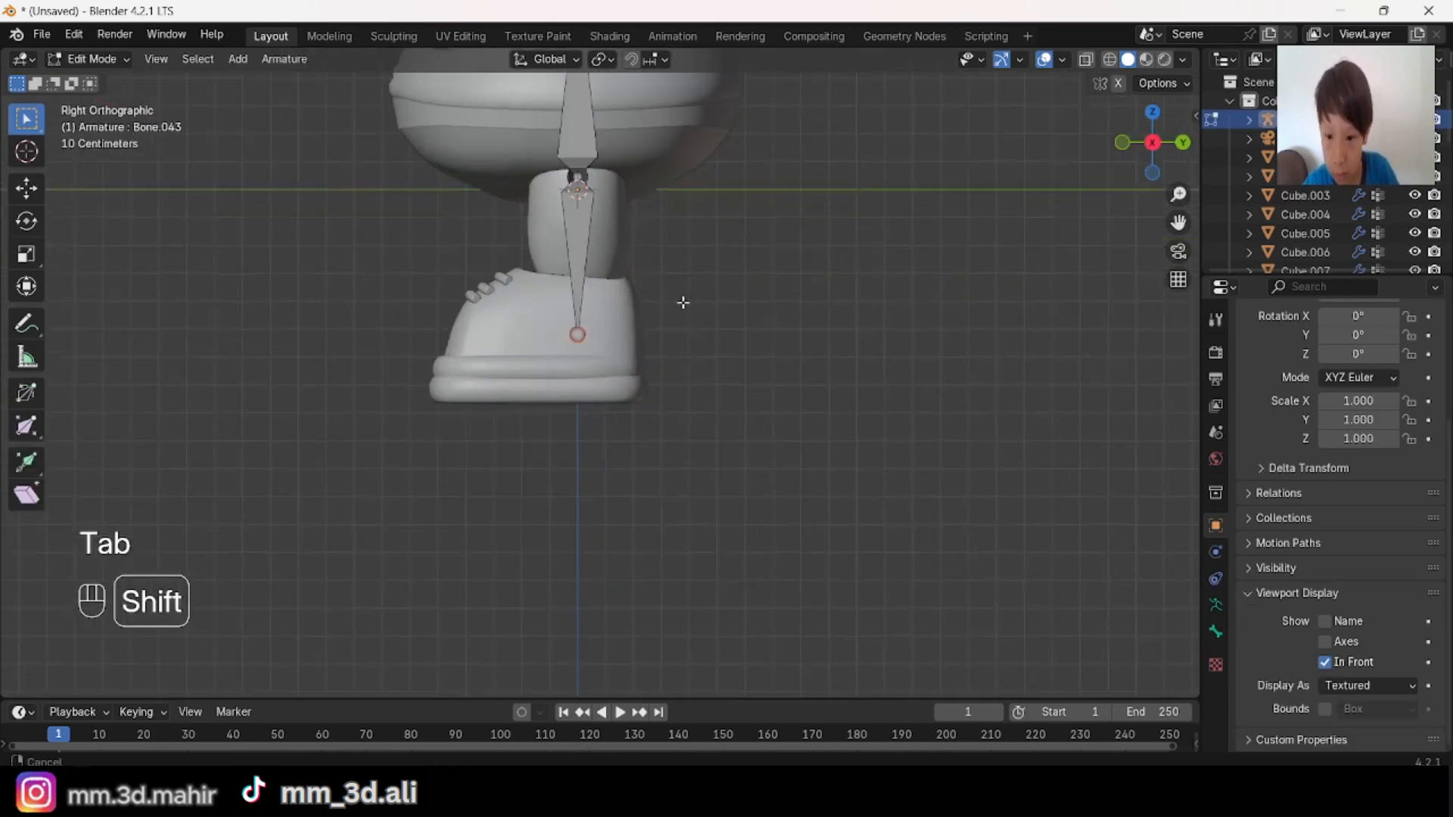
scroll(682, 303, up, 3)
shift+middle_drag(887, 441, 968, 470)
key(e)
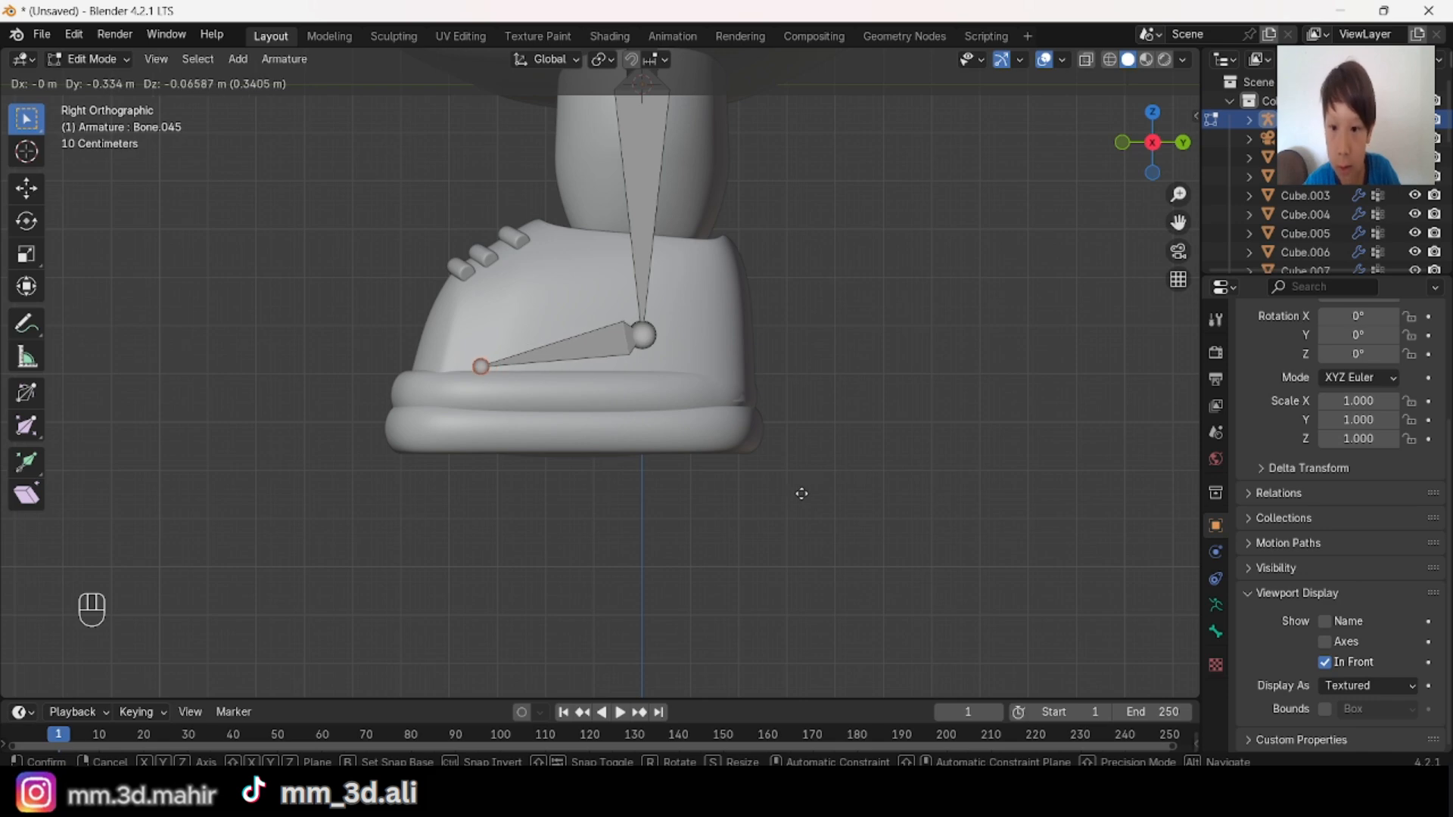
click(801, 494)
key(alt+a)
Step: Examine the foot bones and the whole armature's fit inside the character from several angles
middle_drag(801, 493, 817, 325)
scroll(777, 490, up, 4)
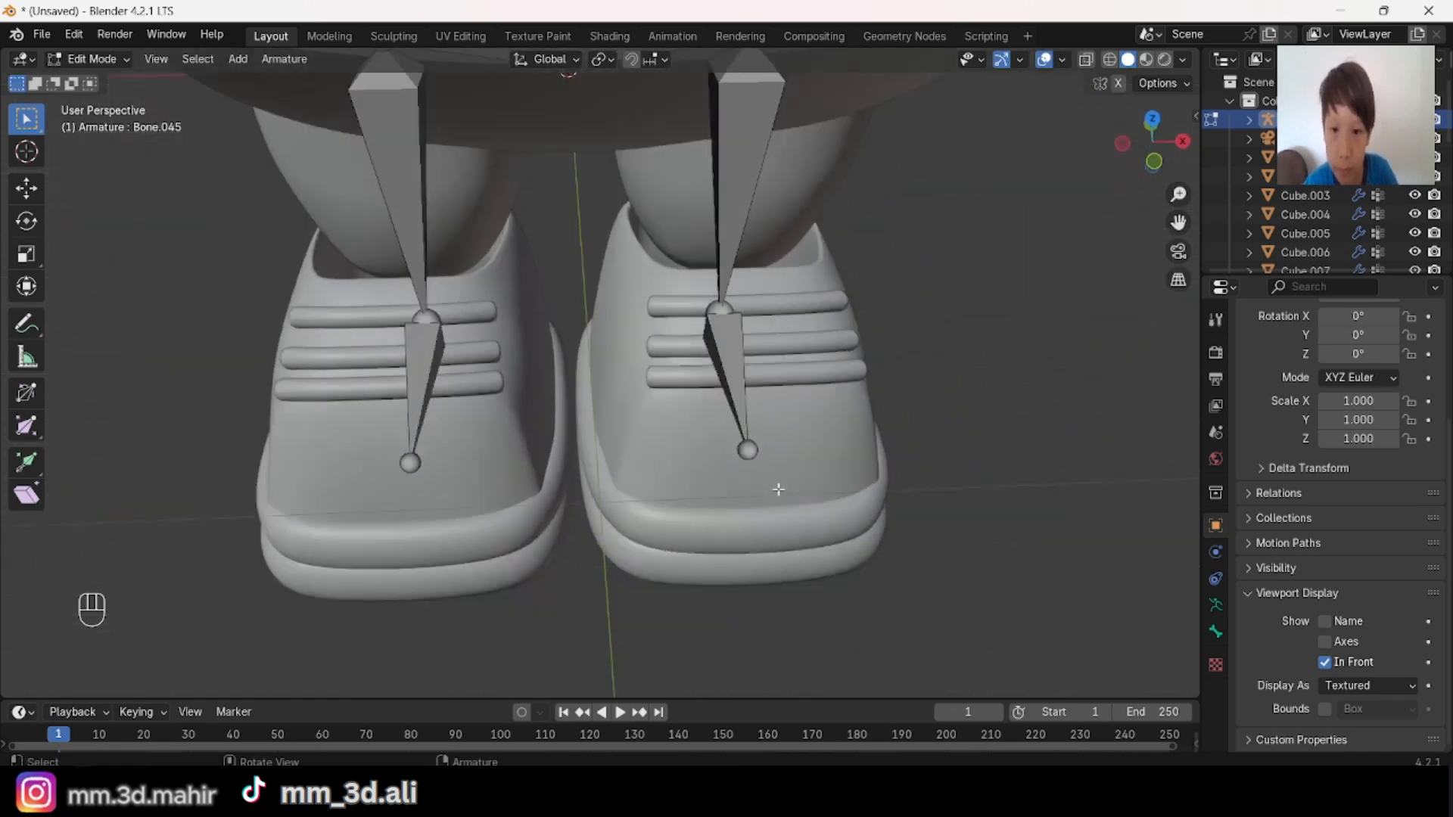
scroll(778, 489, down, 4)
scroll(827, 425, up, 5)
scroll(906, 379, down, 5)
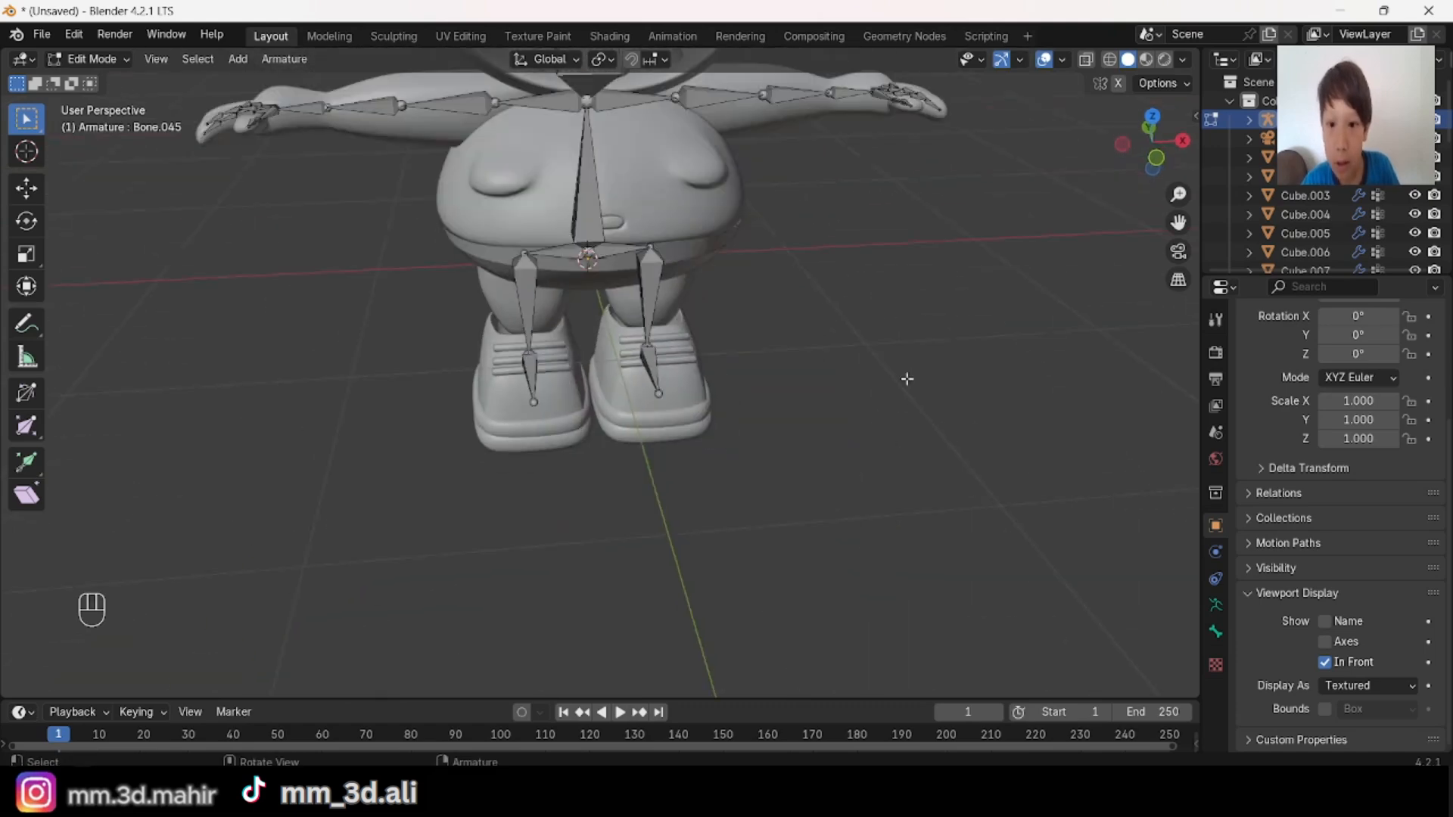
scroll(907, 379, down, 4)
shift+middle_drag(705, 278, 655, 428)
scroll(705, 373, up, 2)
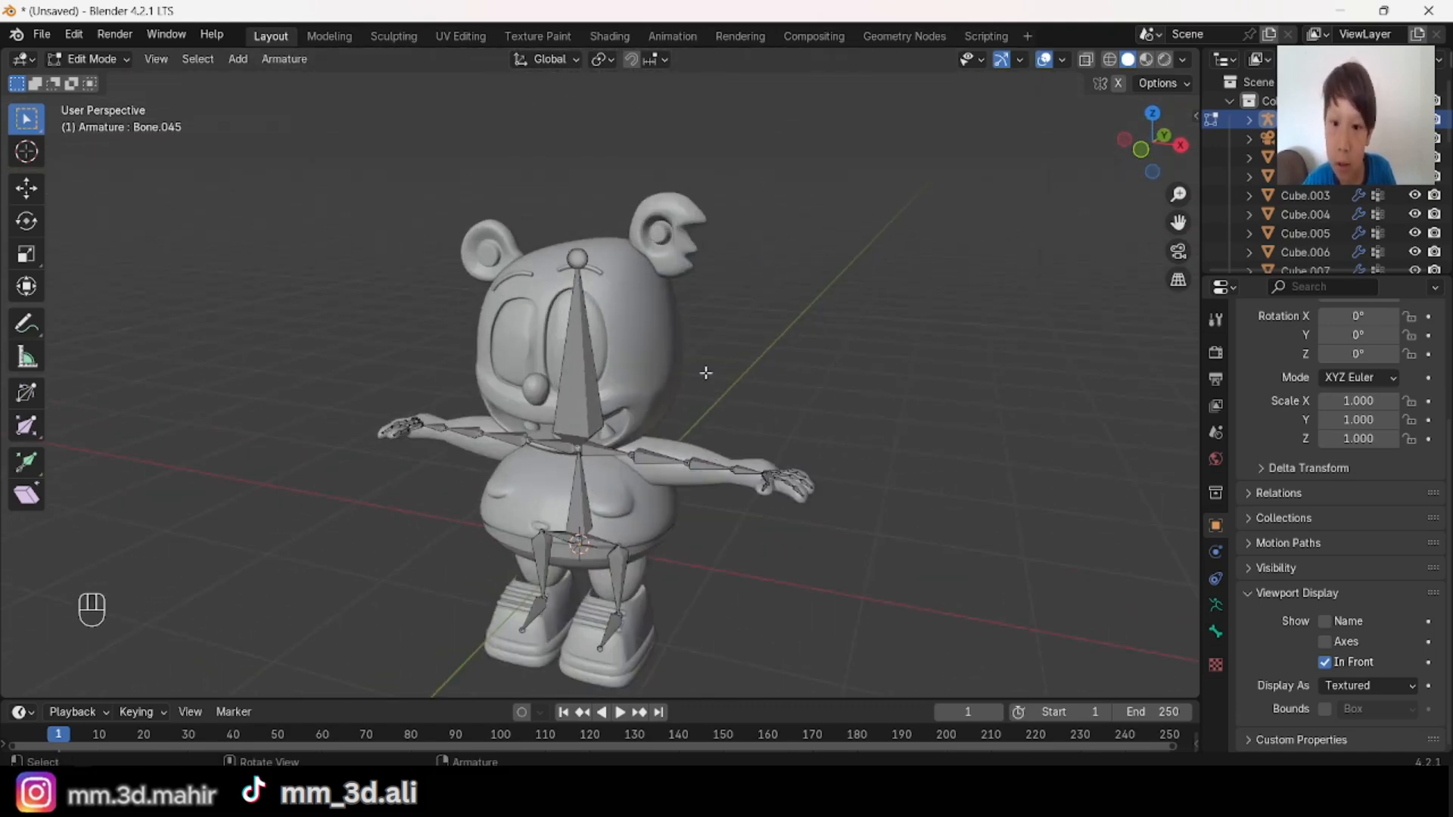
middle_drag(706, 373, 797, 286)
middle_drag(798, 286, 983, 293)
middle_drag(782, 480, 506, 534)
shift+middle_drag(636, 522, 728, 425)
scroll(749, 580, up, 3)
middle_drag(728, 425, 647, 234)
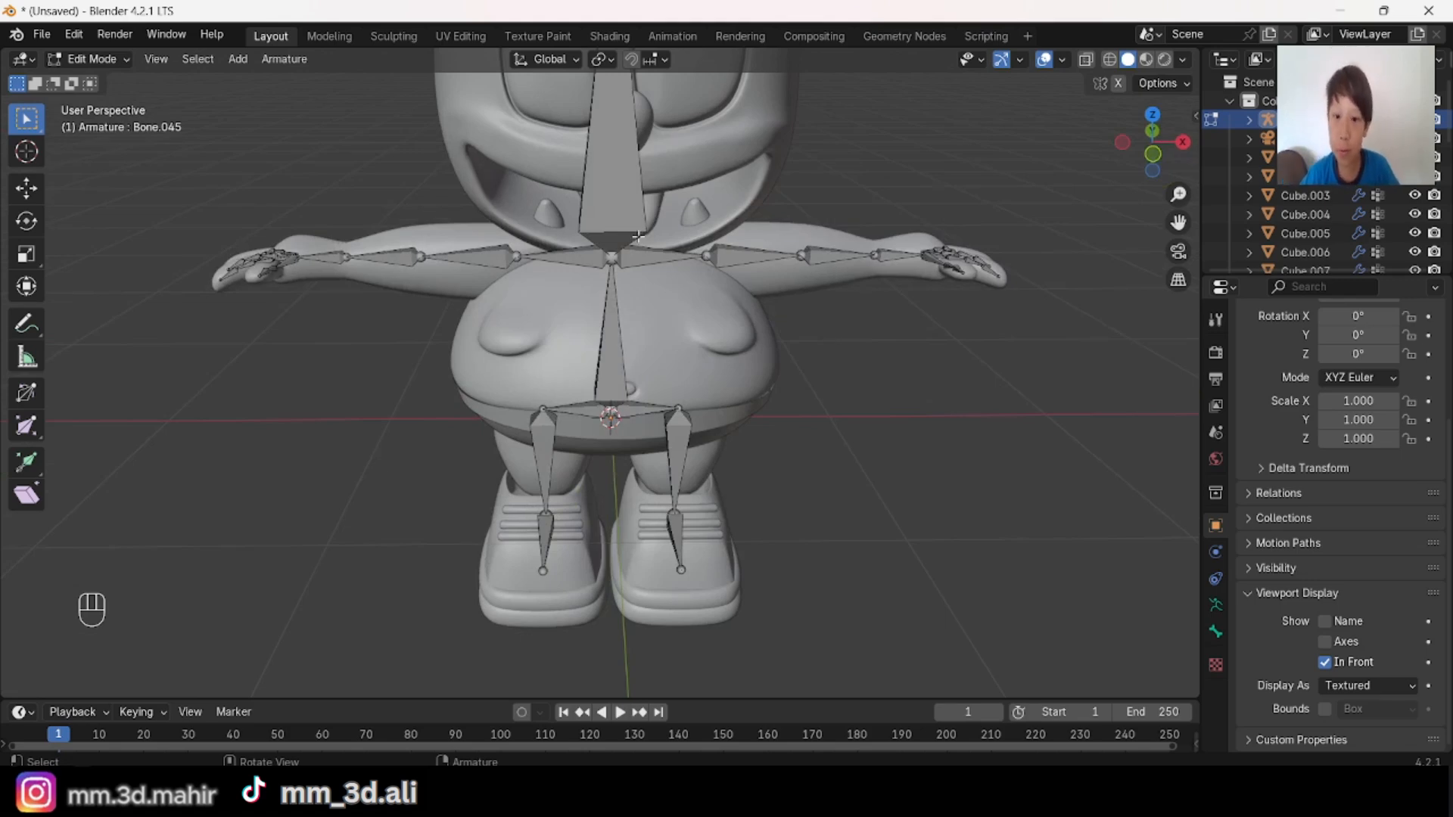
middle_drag(638, 293, 478, 316)
middle_drag(537, 399, 645, 278)
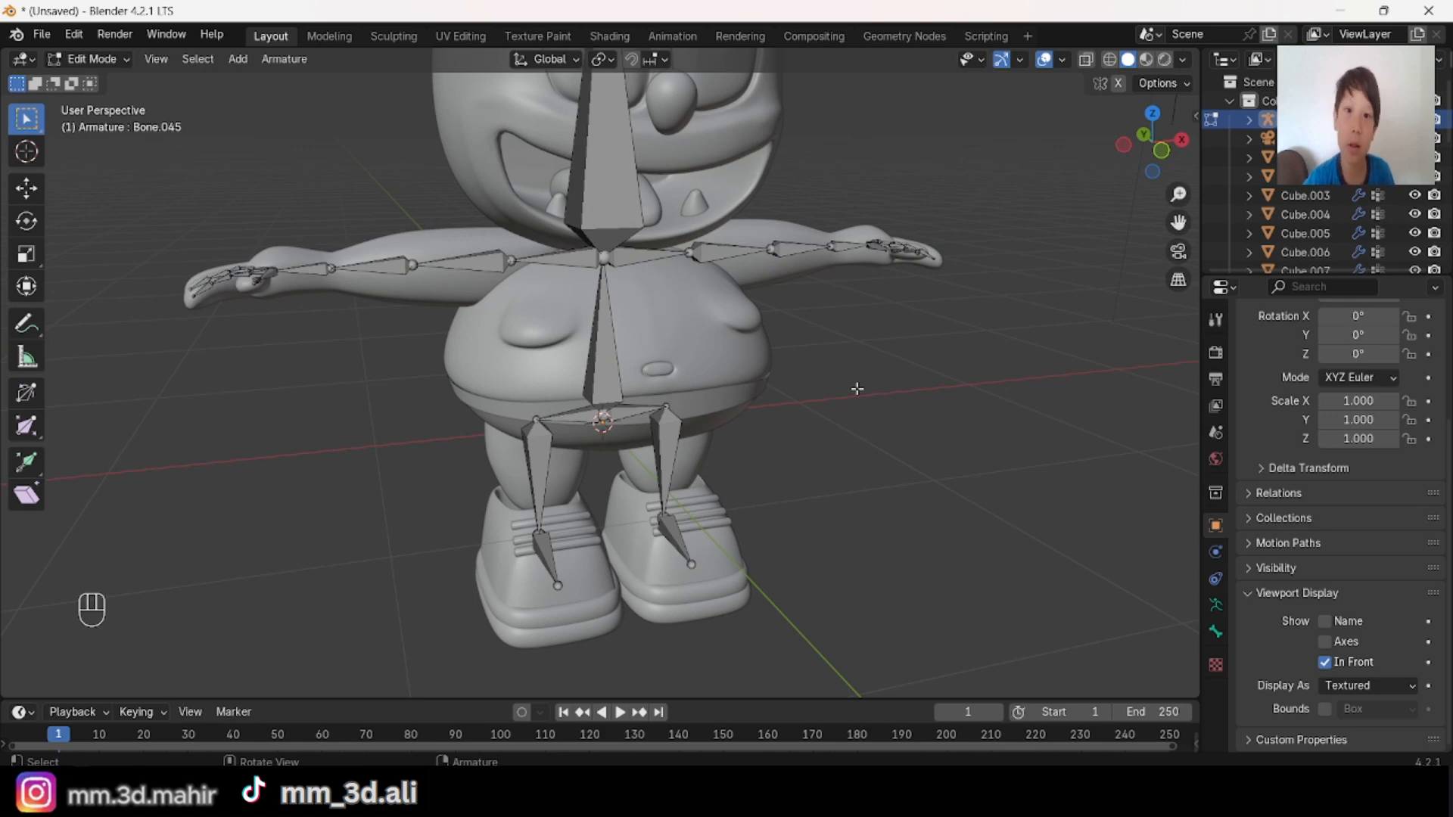
middle_drag(648, 446, 639, 357)
mouse_move(697, 455)
middle_down()
mouse_move(598, 443)
mouse_move(670, 446)
middle_up()
scroll(769, 383, down, 3)
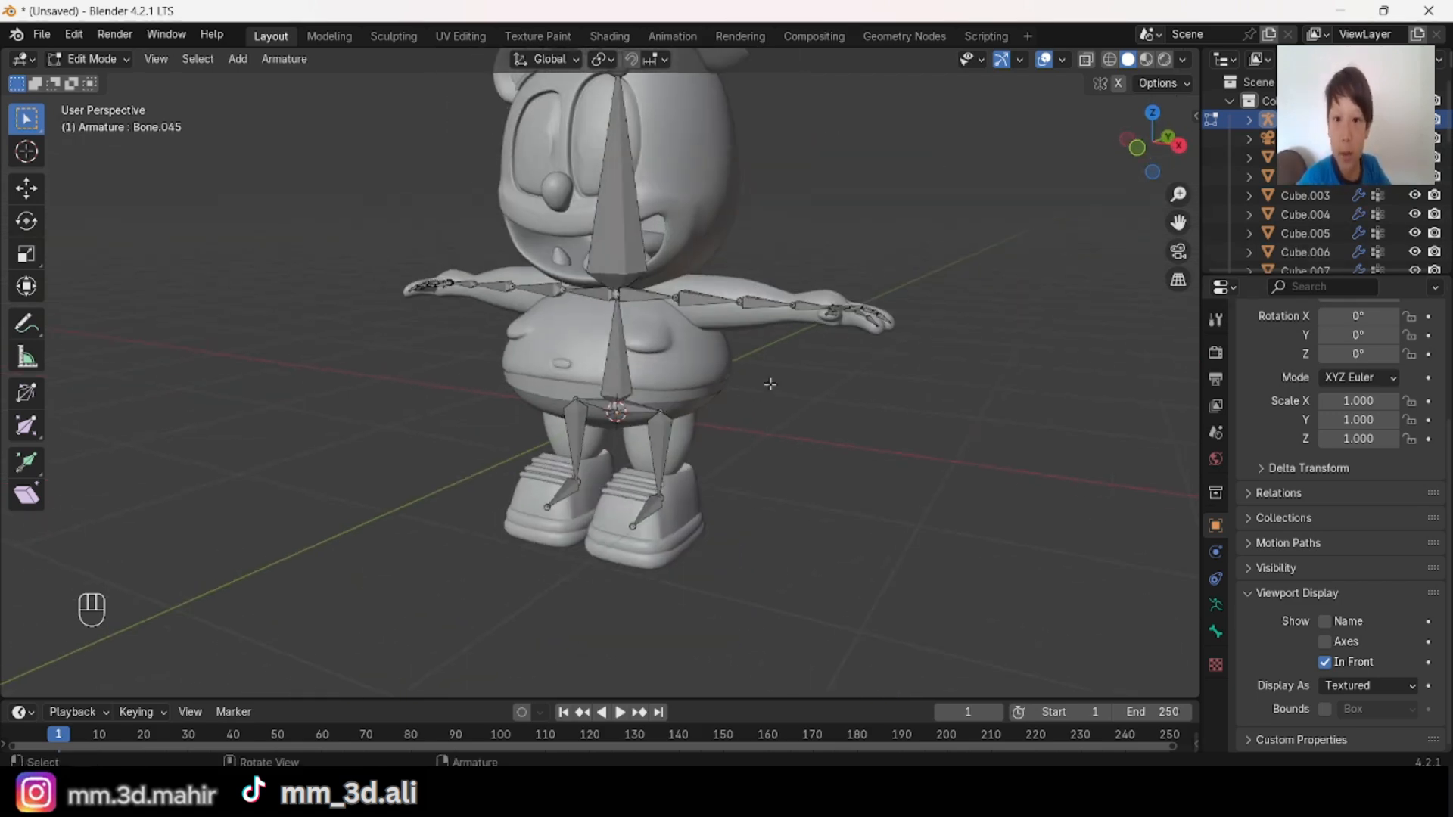
scroll(817, 371, up, 4)
middle_drag(805, 311, 915, 371)
shift+middle_drag(916, 370, 916, 328)
scroll(889, 272, up, 2)
middle_drag(889, 273, 670, 363)
scroll(758, 338, down, 1)
scroll(759, 338, down, 2)
scroll(667, 371, down, 3)
shift+middle_drag(667, 379, 660, 447)
shift+middle_drag(620, 492, 476, 382)
middle_drag(482, 468, 640, 175)
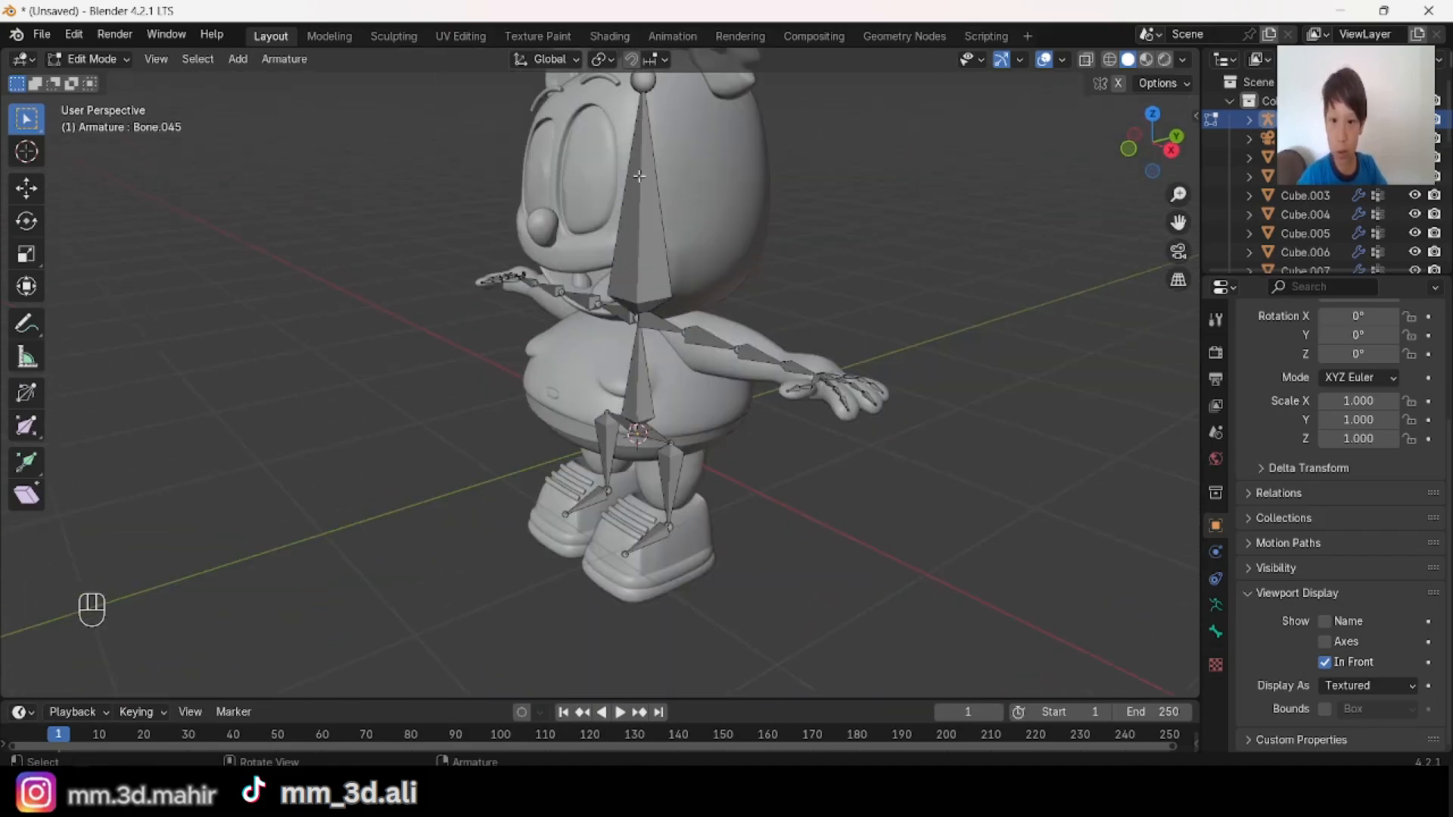
Step: Duplicate the two shoulder bones in right view and place the copies at the belly's front, about 0.56 m forward and 0.44 m down
shift+middle_drag(769, 272, 763, 336)
scroll(643, 469, up, 4)
middle_drag(638, 470, 676, 462)
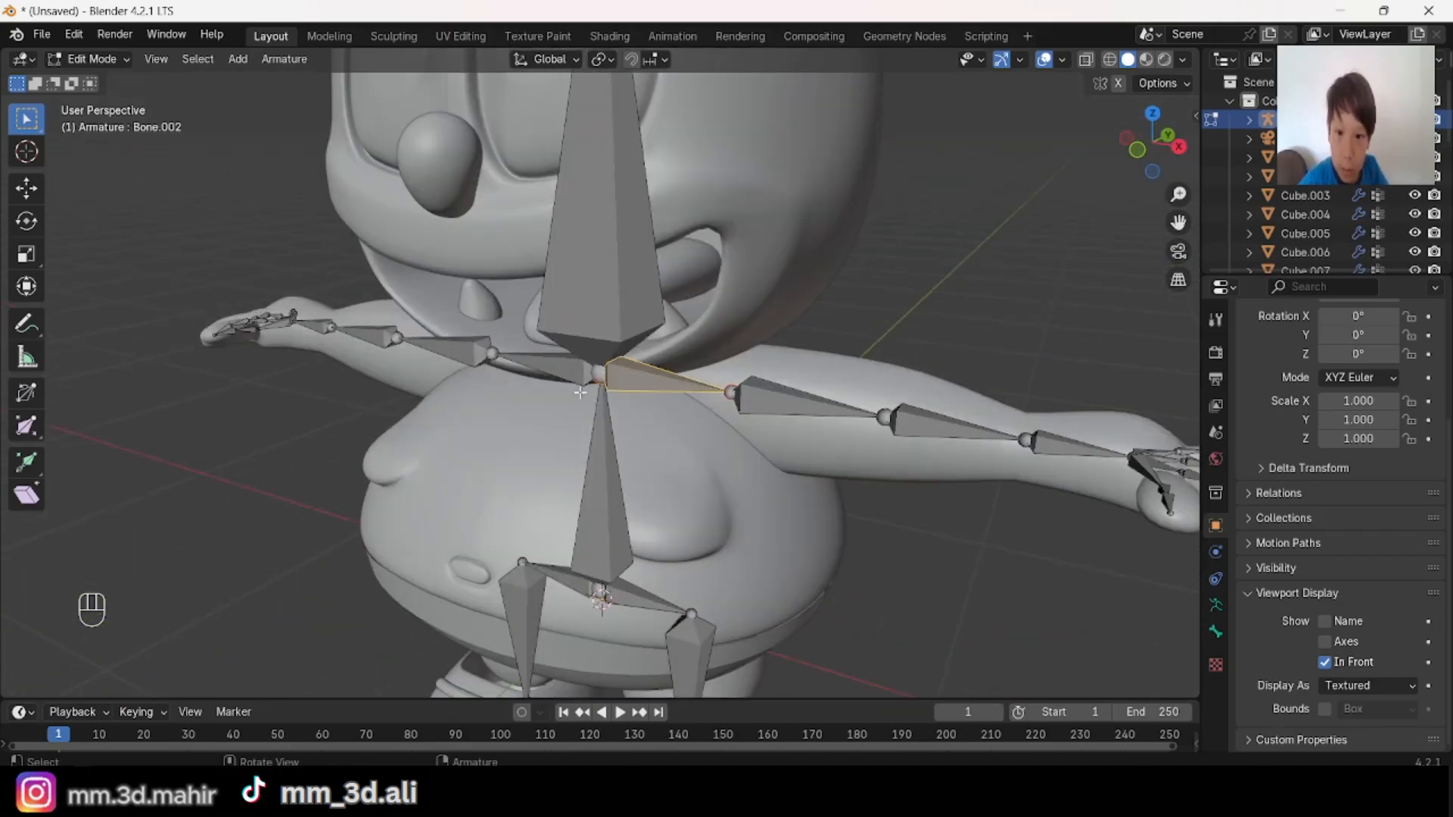
shift+middle_drag(757, 318, 704, 273)
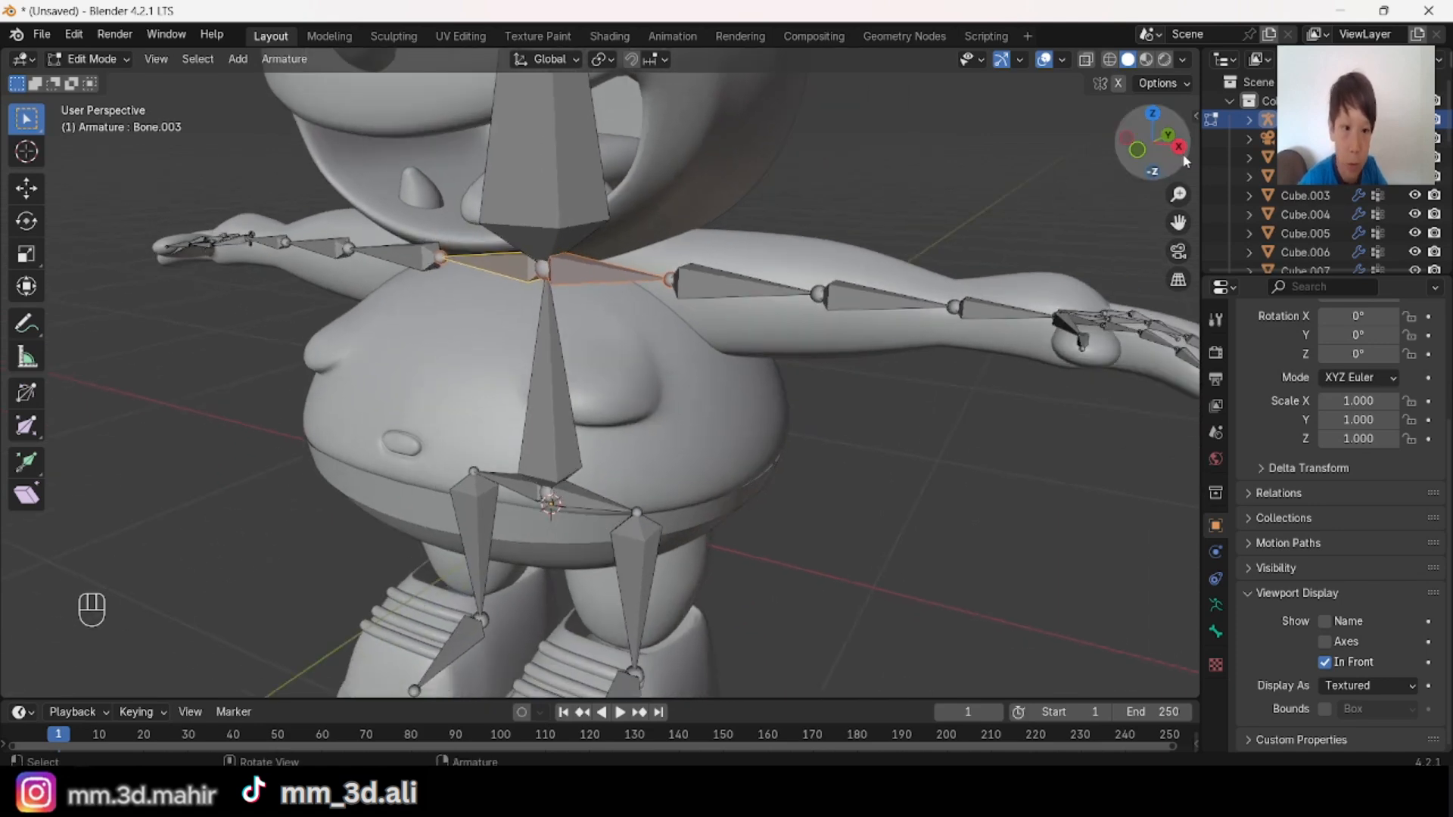
click(1029, 274)
click(1178, 147)
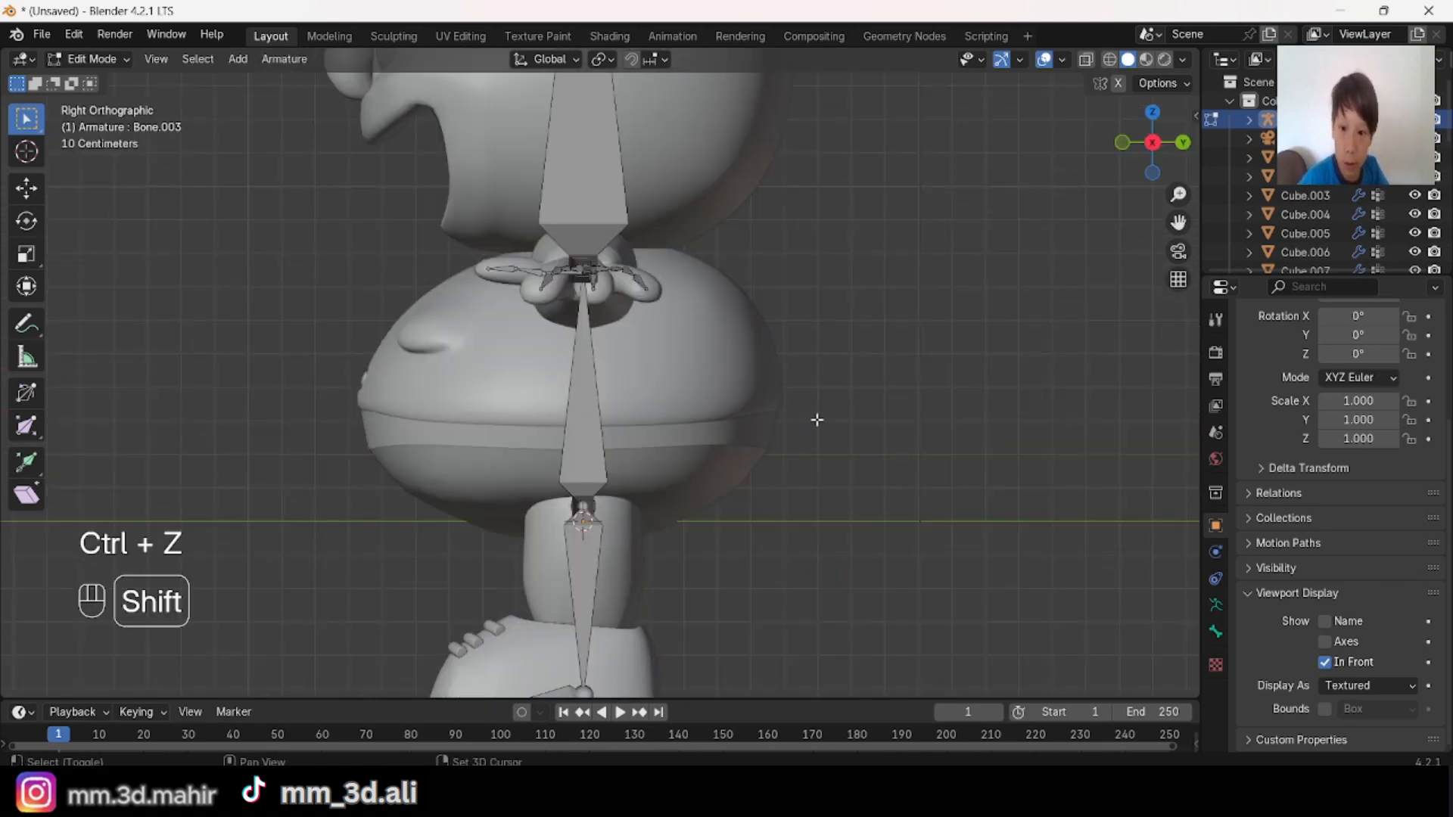
key(shift+d)
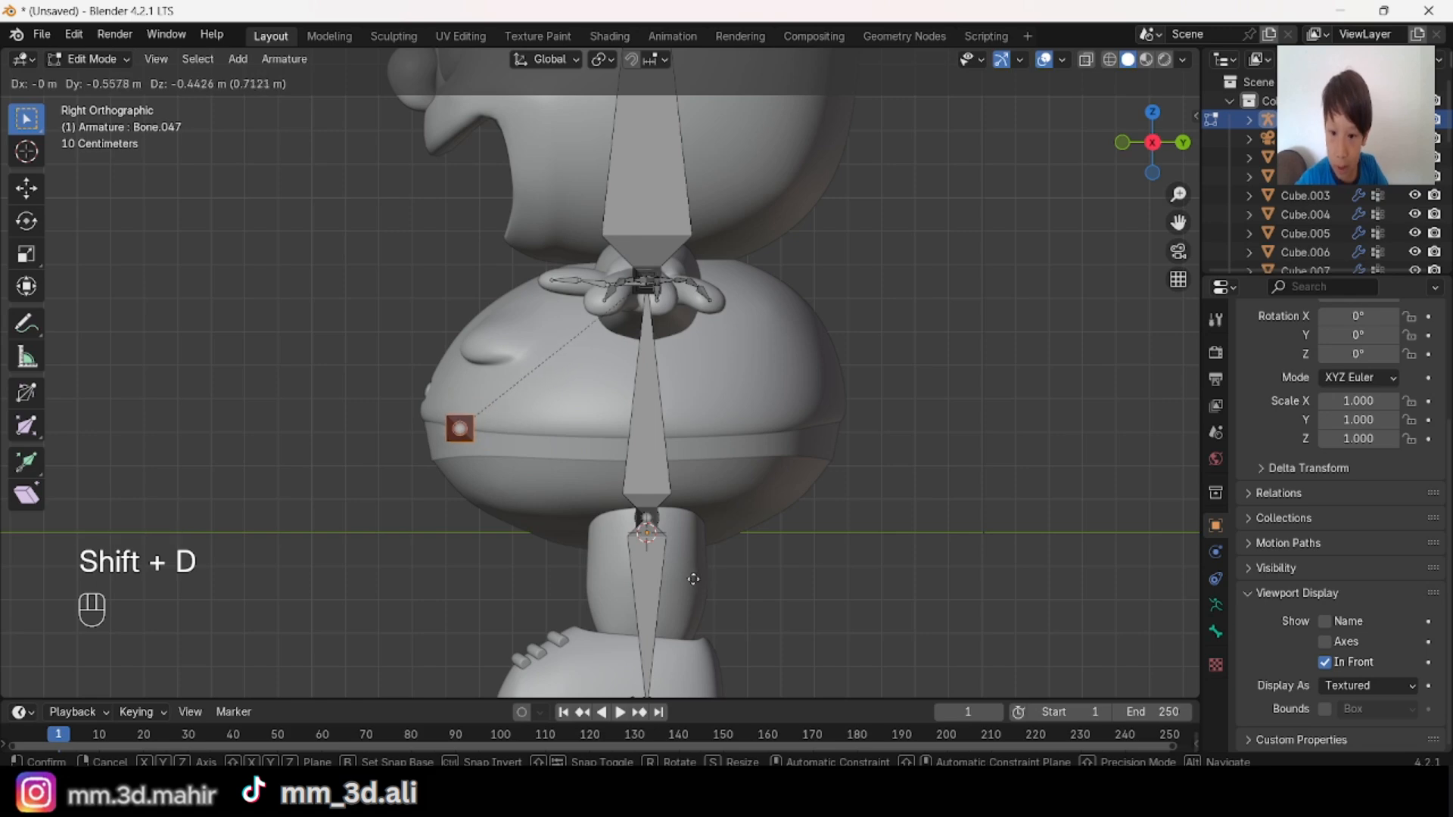
click(693, 579)
Step: Clear the parent of the two duplicated belly bones and deselect everything
middle_drag(693, 579, 542, 300)
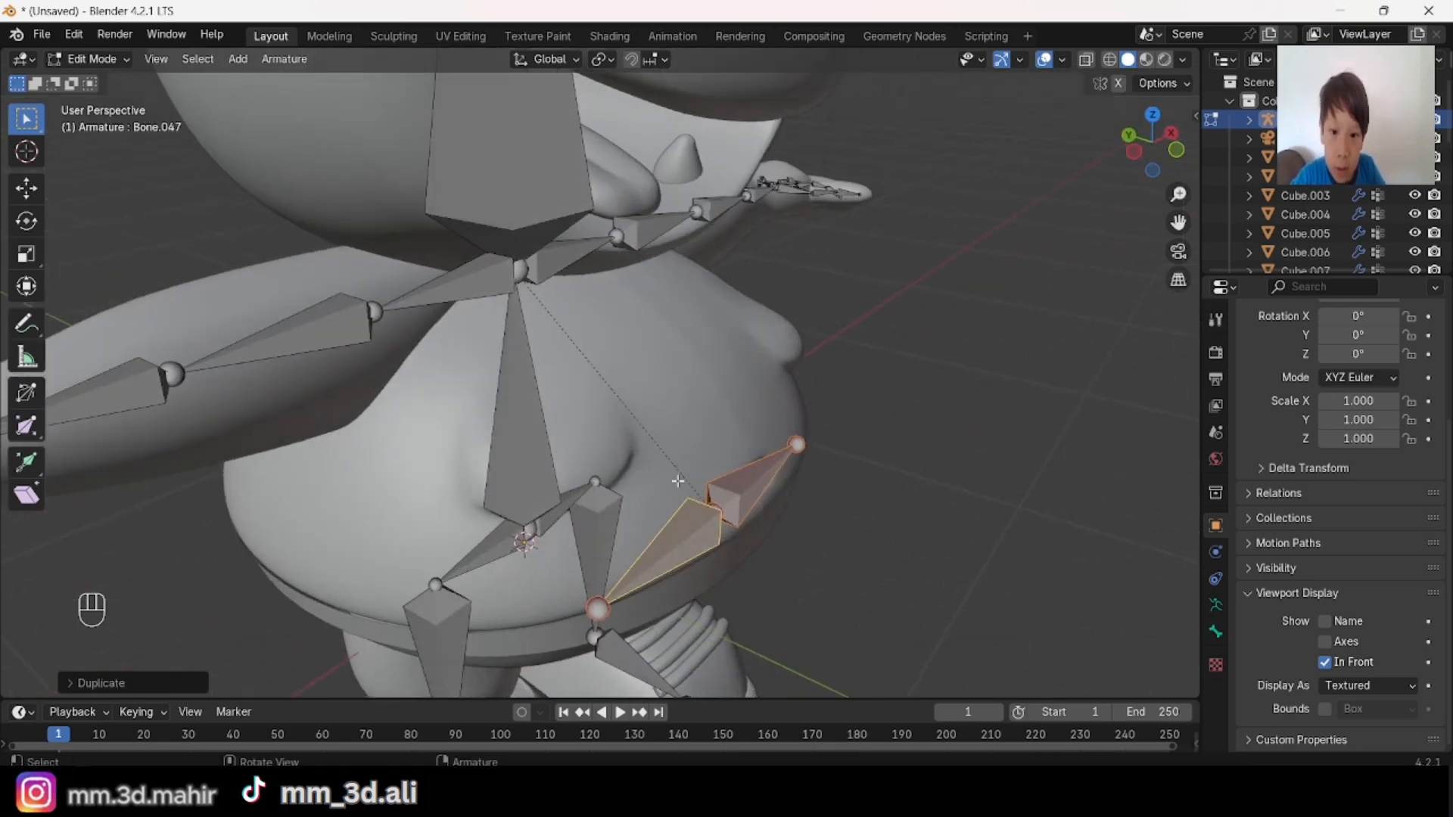
middle_drag(739, 523, 537, 225)
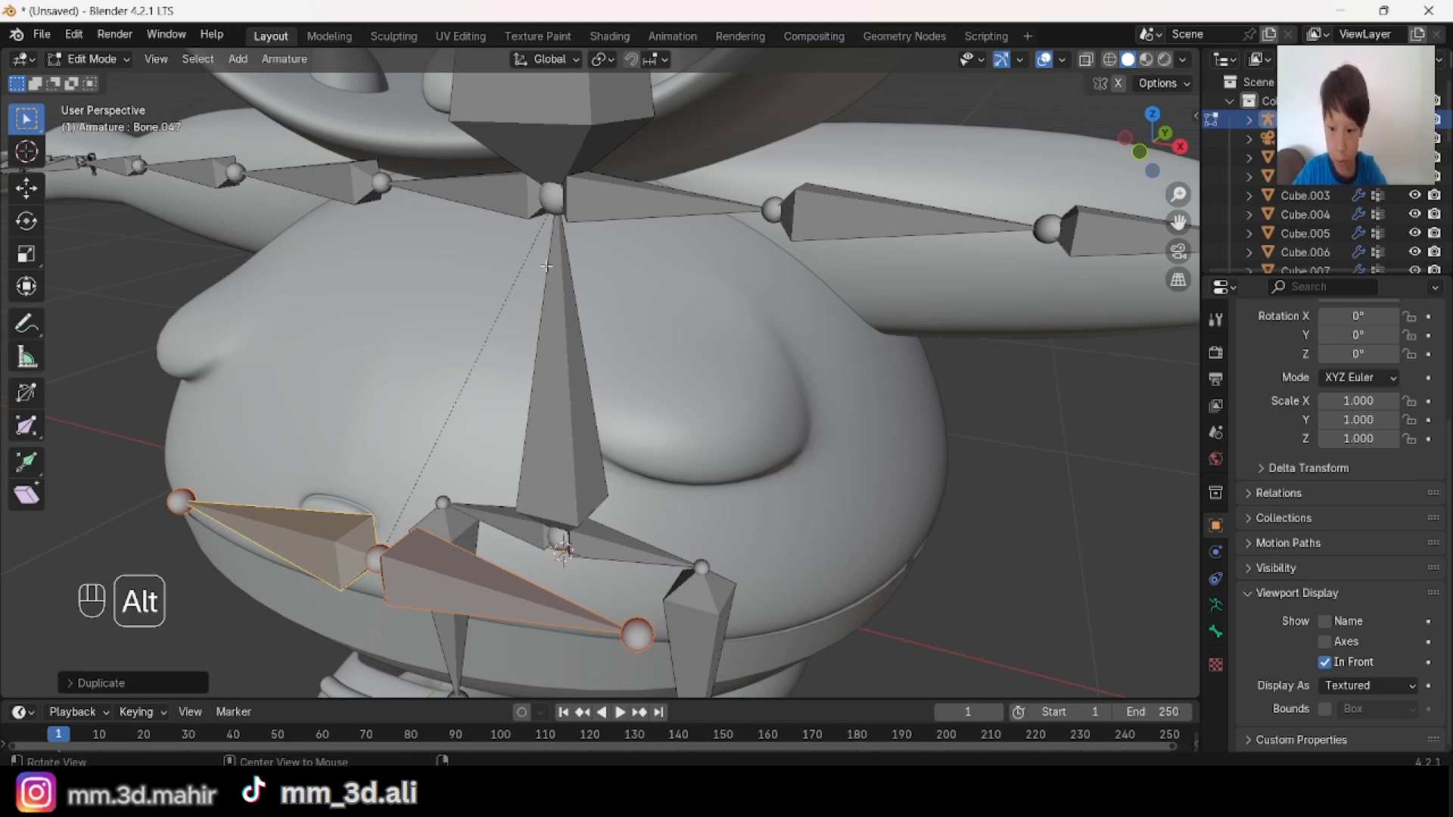
key(alt+p)
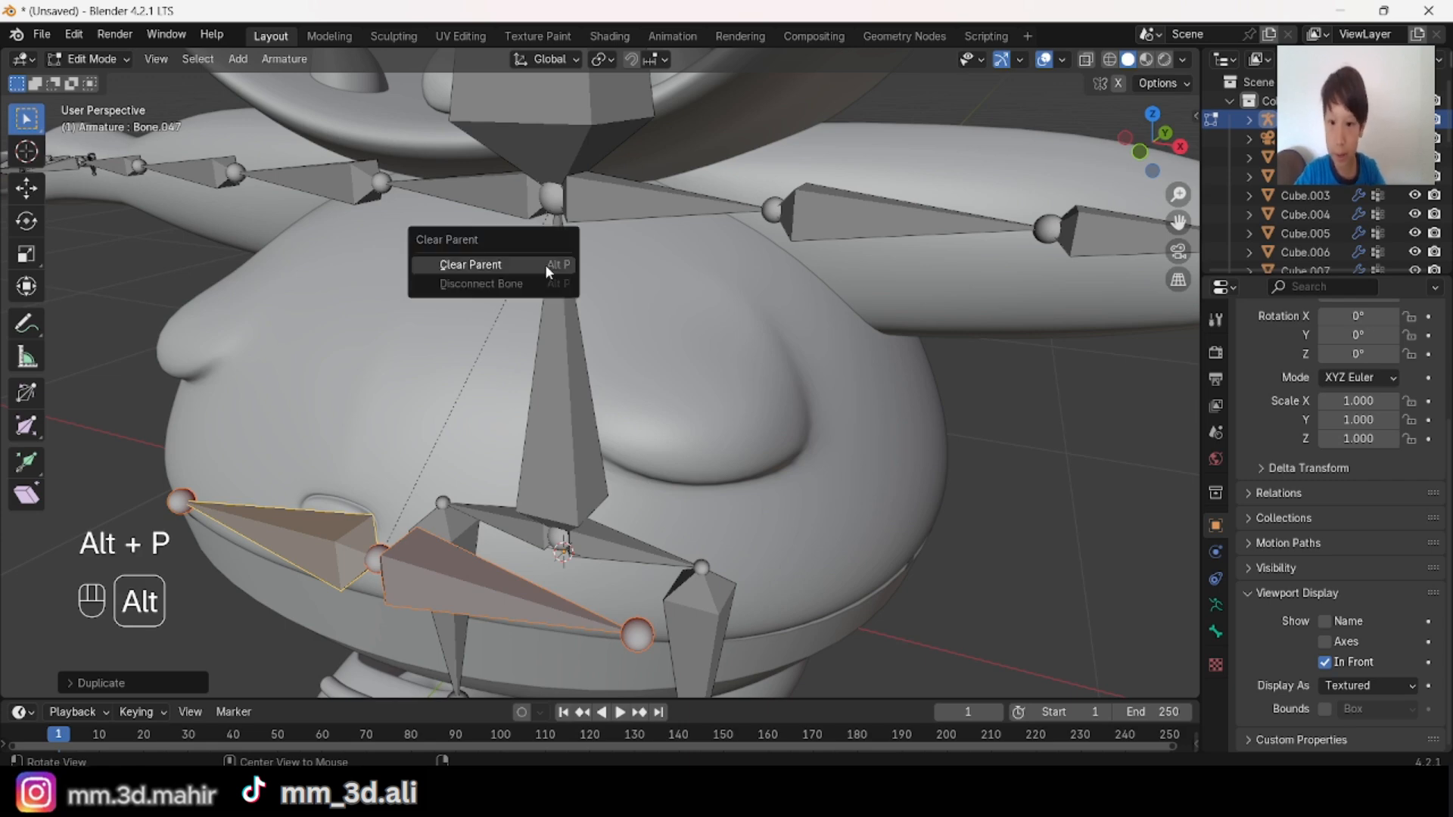
click(479, 266)
scroll(590, 332, down, 2)
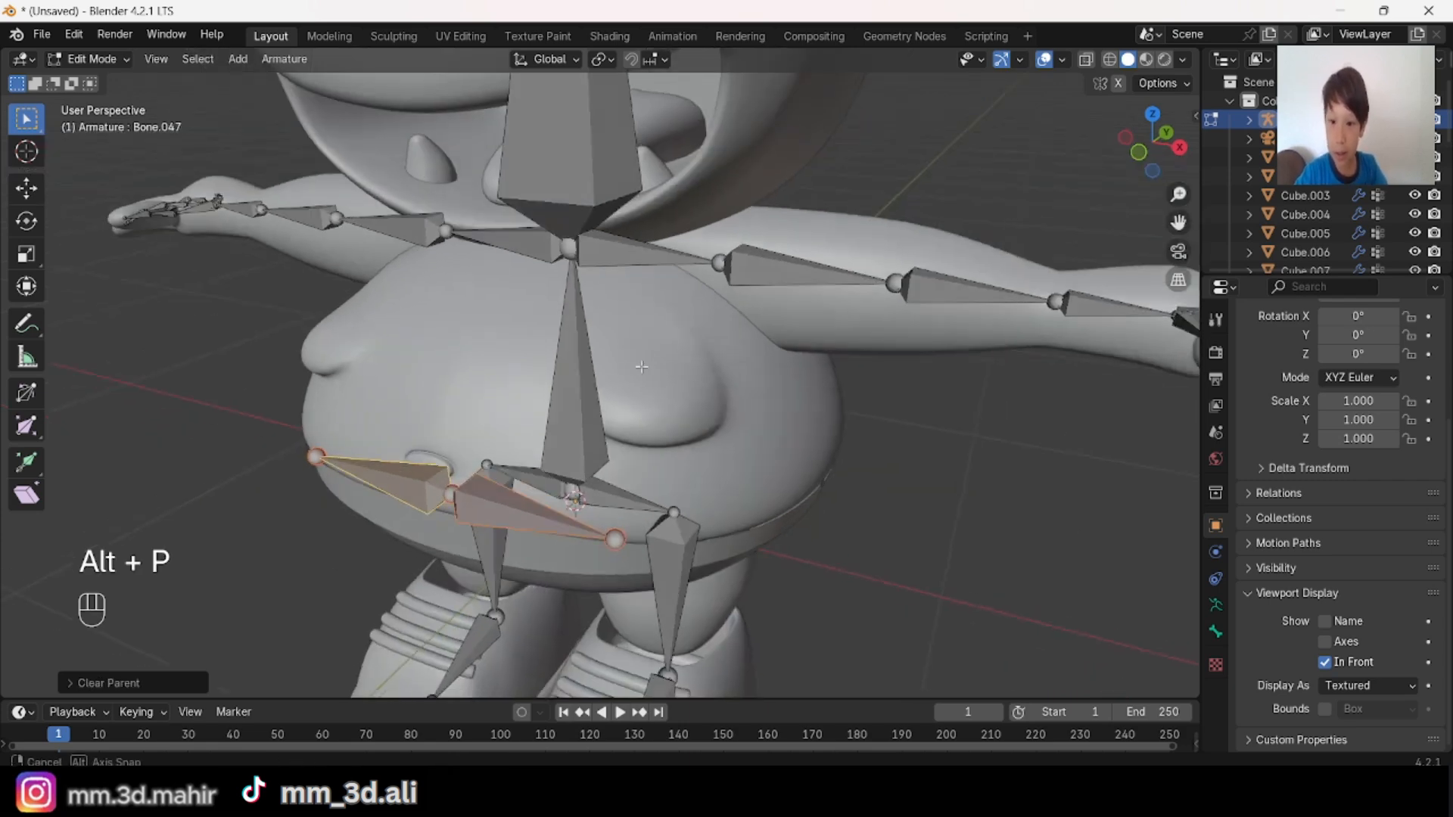
middle_drag(679, 377, 701, 352)
key(alt+a)
Step: Move the outer joints of both belly bones along Y to follow the curve of the belly
click(640, 560)
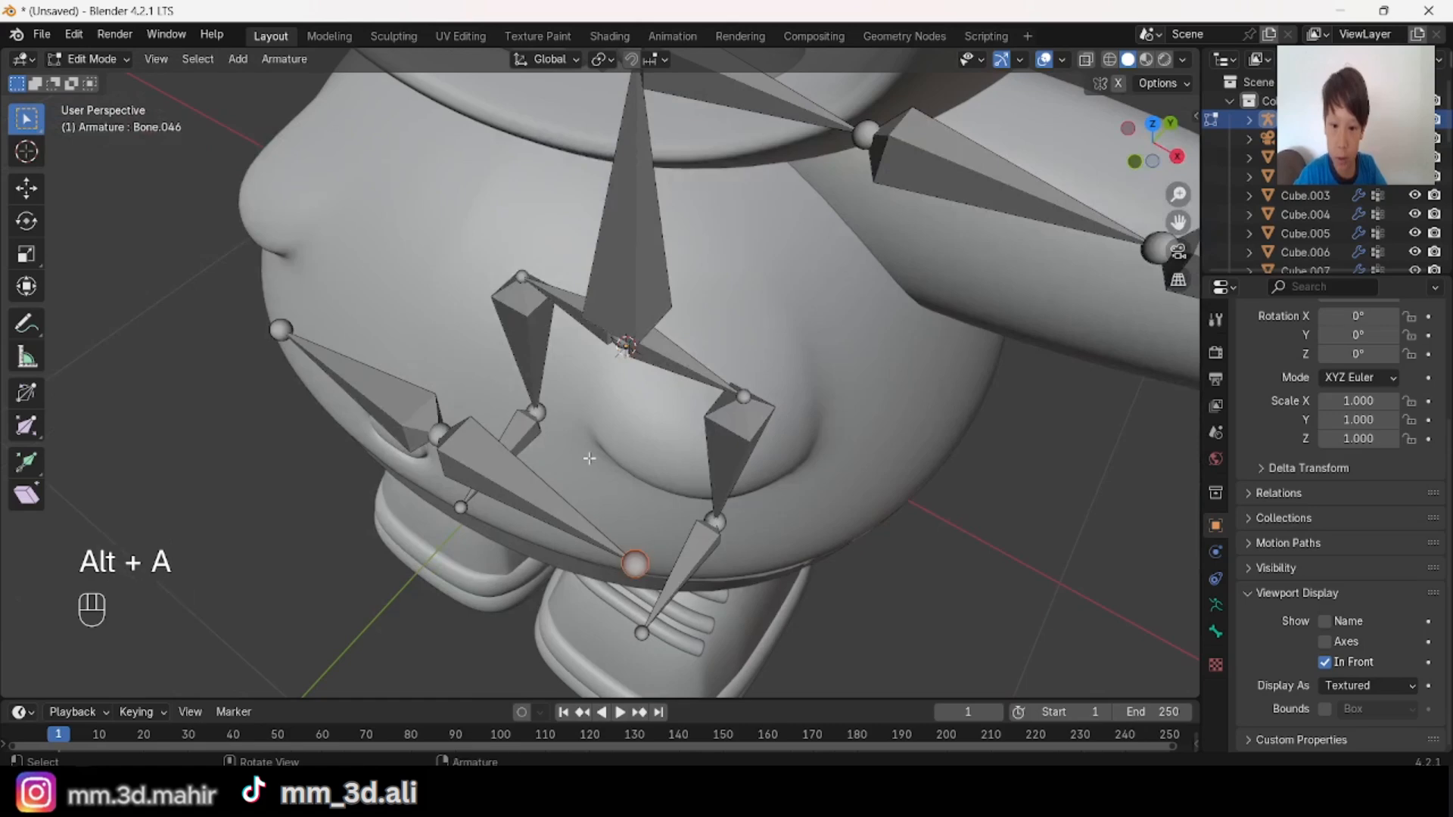
scroll(588, 452, down, 3)
key(alt+a)
middle_drag(598, 408, 587, 461)
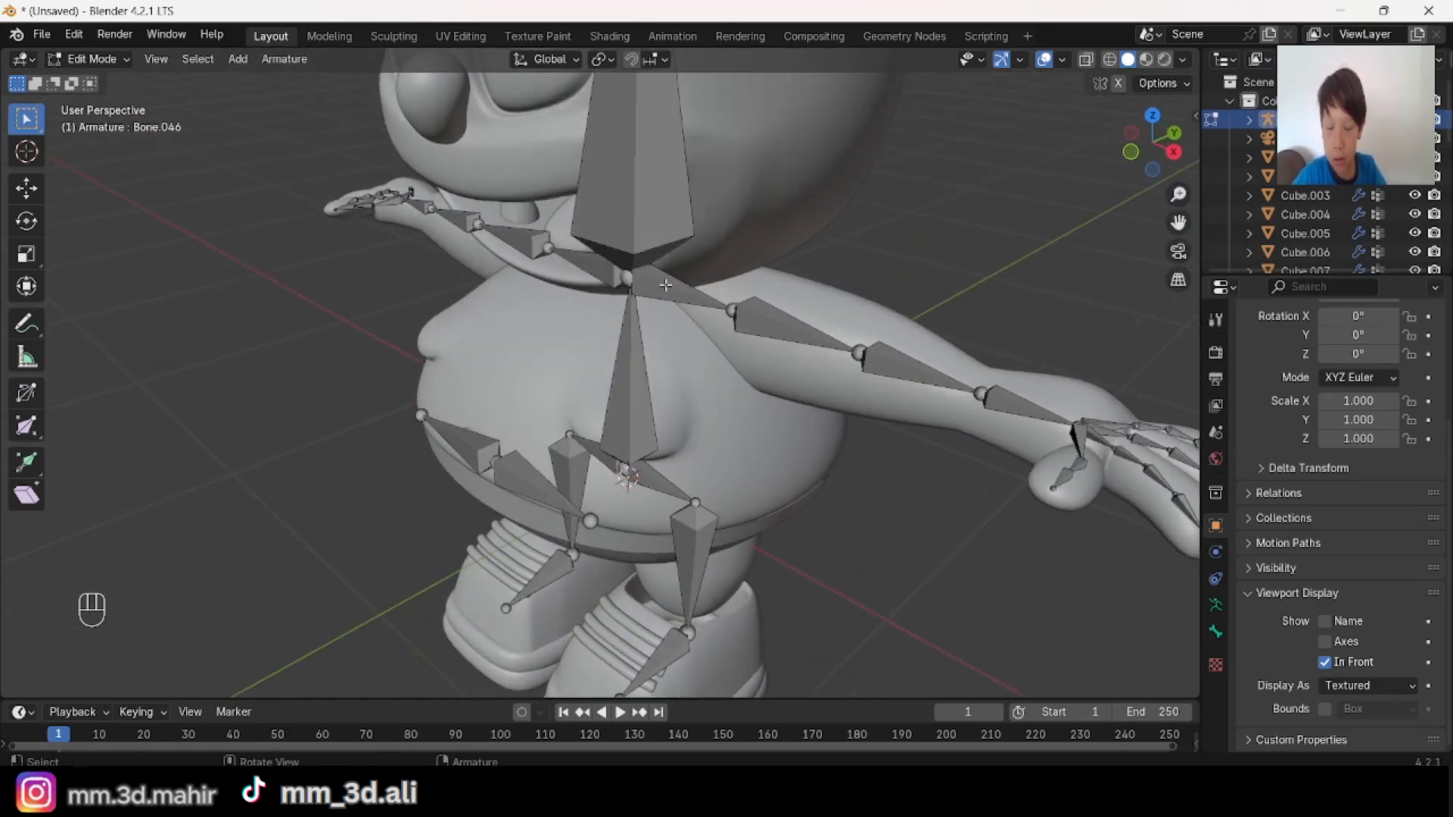
middle_drag(665, 285, 479, 363)
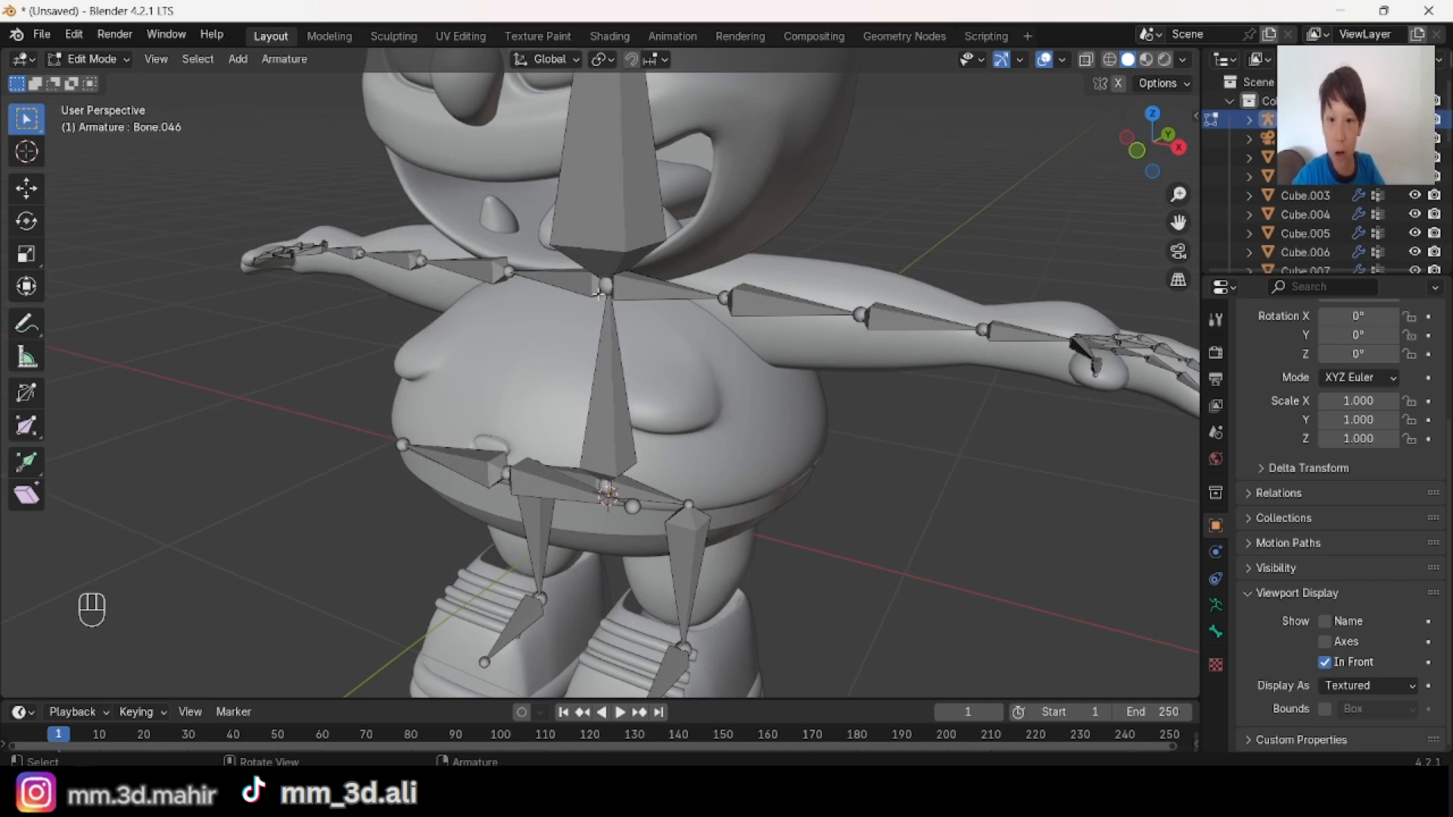
middle_drag(688, 383, 667, 471)
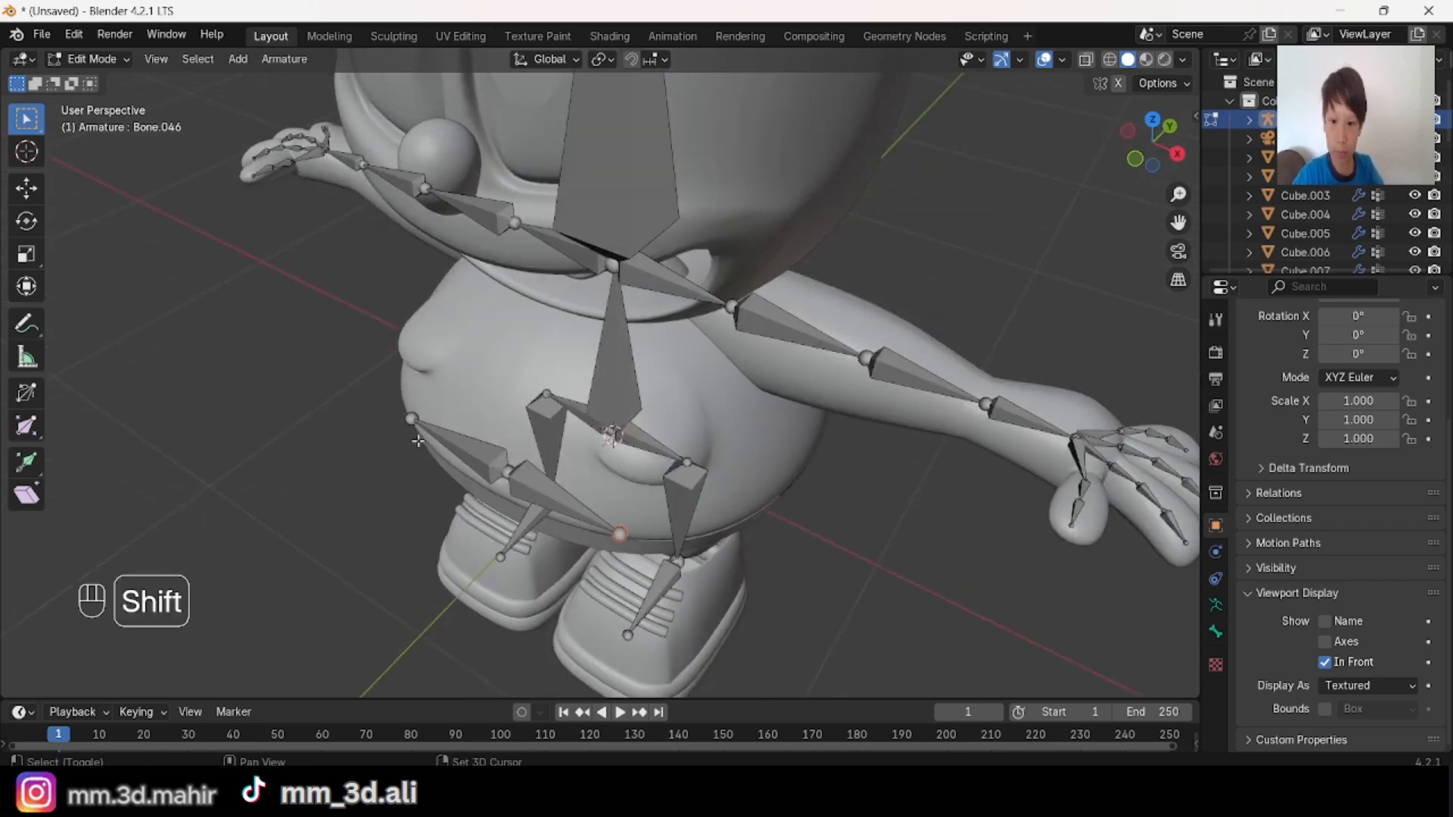
middle_drag(628, 412, 570, 410)
key(g)
key(y)
click(600, 415)
mouse_move(529, 463)
middle_down()
mouse_move(604, 412)
mouse_move(506, 447)
mouse_move(554, 467)
middle_up()
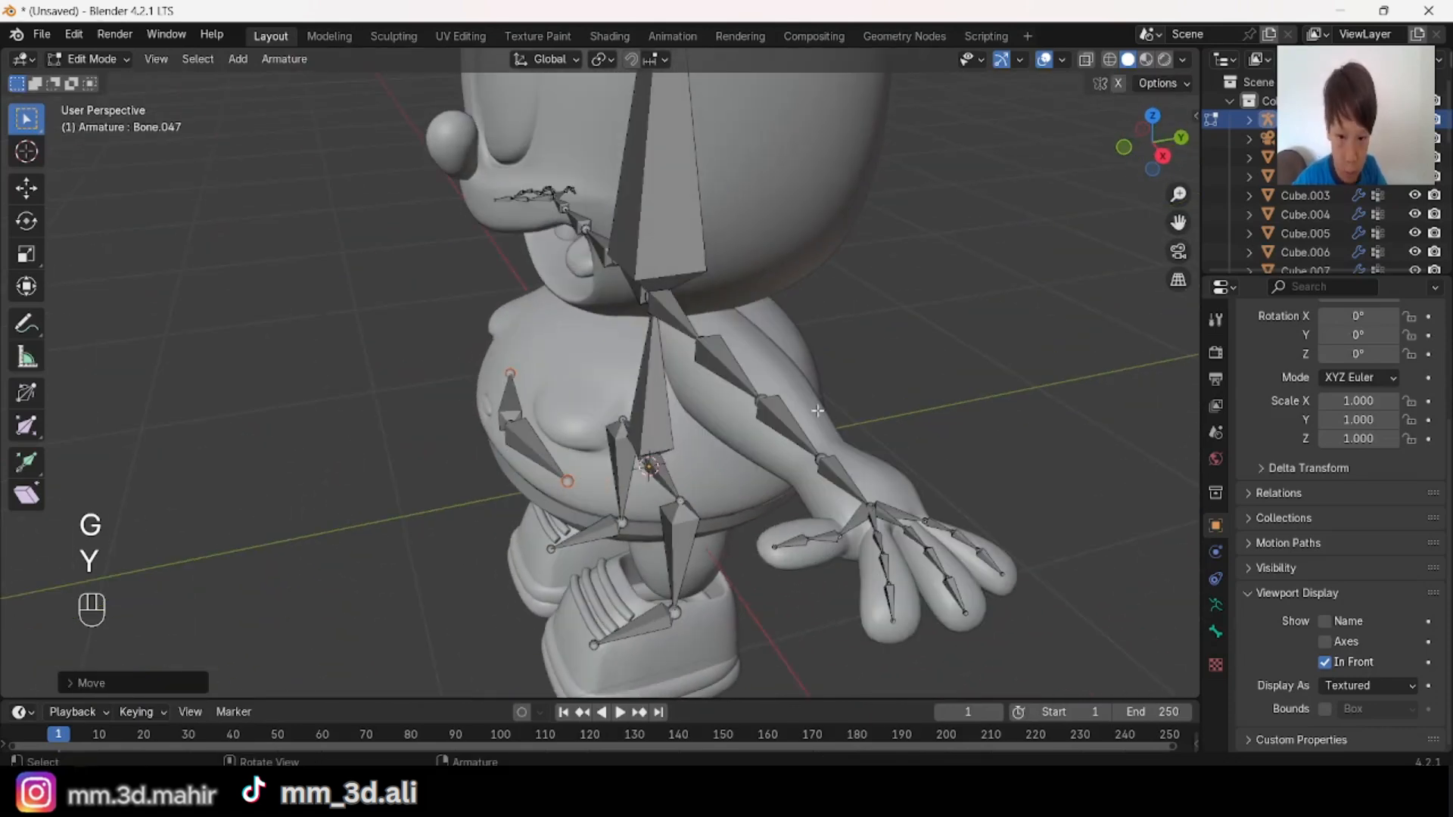
Step: Extrude a bone backward along Y from the outer joint of each front belly bone
middle_drag(713, 397, 565, 384)
middle_drag(556, 321, 713, 343)
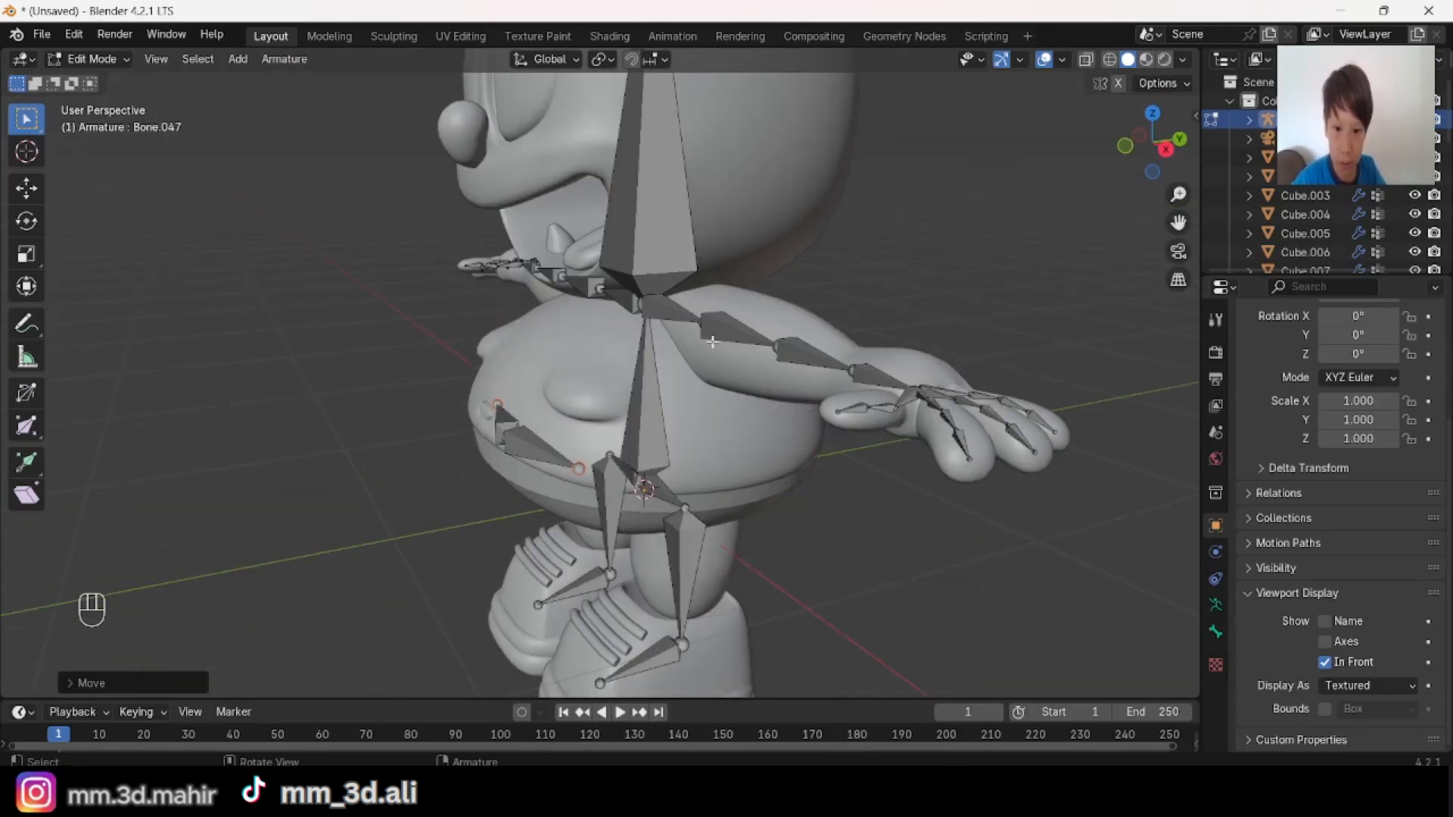
middle_drag(825, 501, 983, 532)
scroll(832, 530, up, 2)
middle_drag(696, 526, 516, 544)
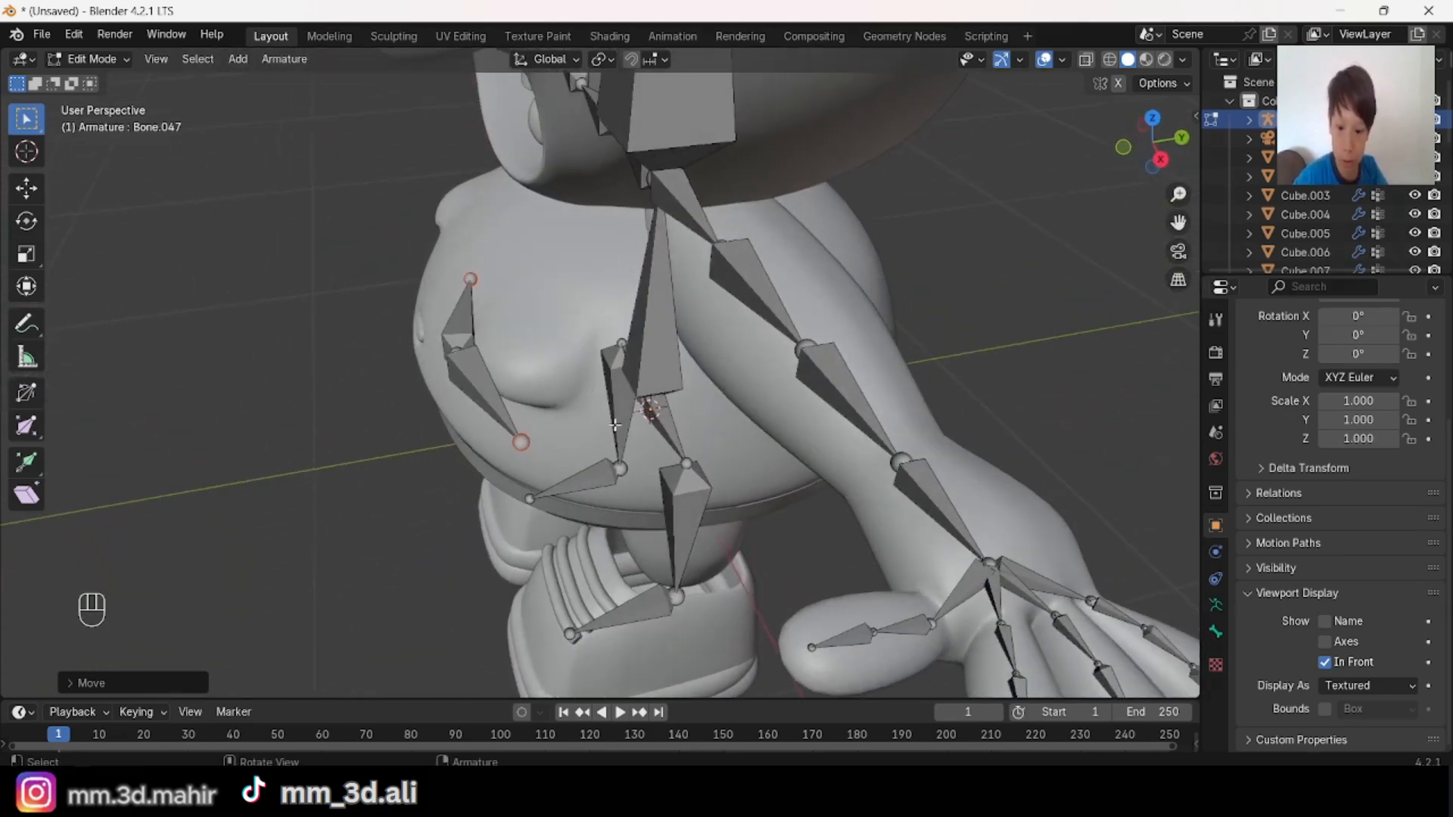
key(e)
key(y)
click(650, 409)
Step: Scale the new side belly joints and shift them along Y to fit the belly's sides
key(s)
click(824, 522)
middle_drag(823, 522, 605, 526)
middle_drag(606, 526, 863, 490)
key(g)
key(y)
click(684, 545)
Step: Extrude another pair of bones along Y from the side belly joints and scale their ends toward the back
key(e)
key(y)
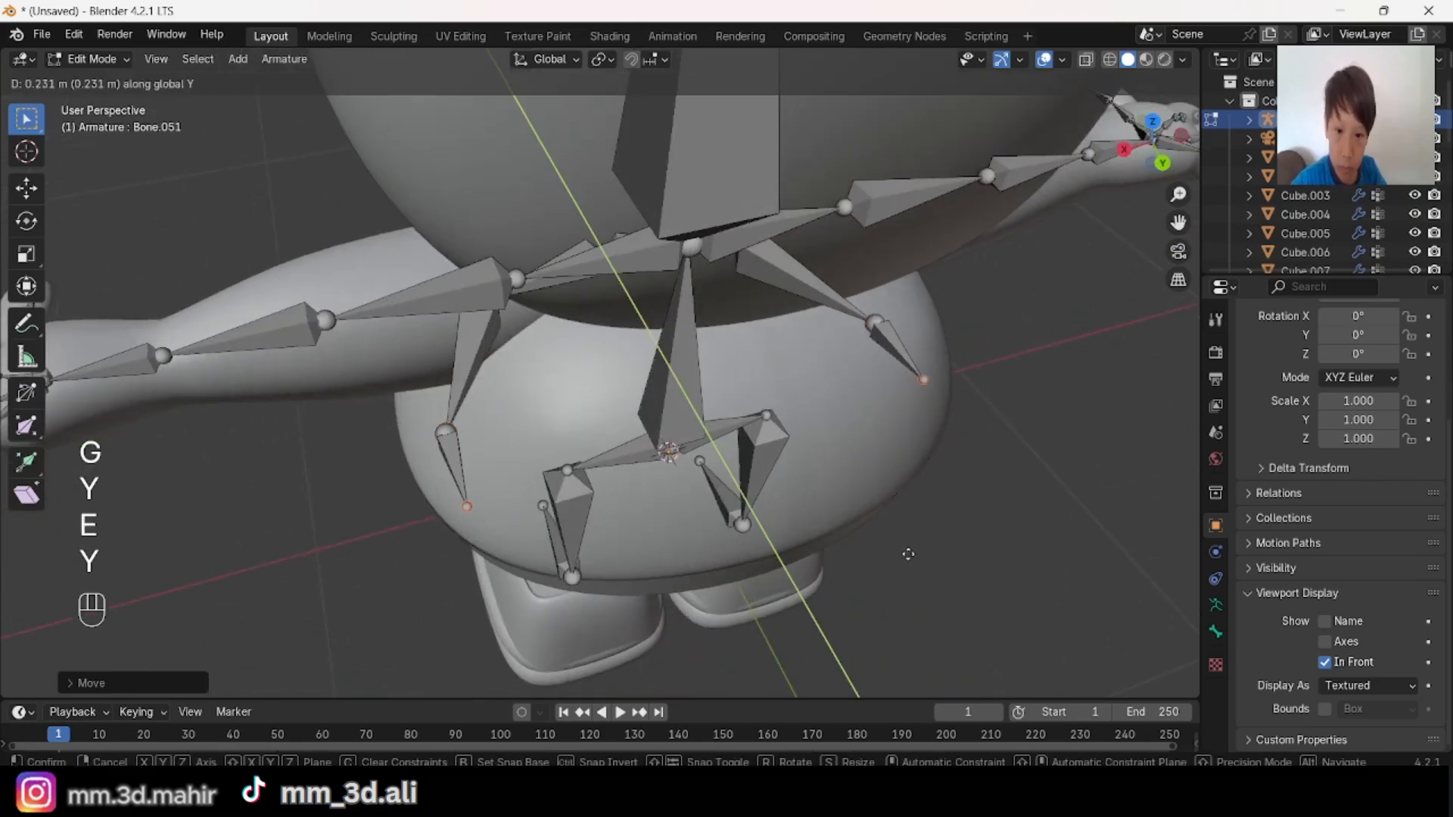
click(867, 454)
key(s)
click(754, 602)
Step: Scale the two rear belly joints, adjust them along Y, and fill a bone between them to close the ring
middle_drag(754, 602, 645, 377)
key(s)
click(958, 502)
key(g)
key(y)
click(716, 462)
key(f)
key(alt+a)
Step: Examine the closed ring of belly bones and the head from the front, side and back
scroll(579, 378, down, 5)
scroll(642, 346, up, 3)
scroll(644, 376, up, 2)
middle_drag(810, 446, 843, 482)
scroll(833, 357, down, 3)
scroll(832, 357, up, 1)
middle_drag(833, 357, 731, 353)
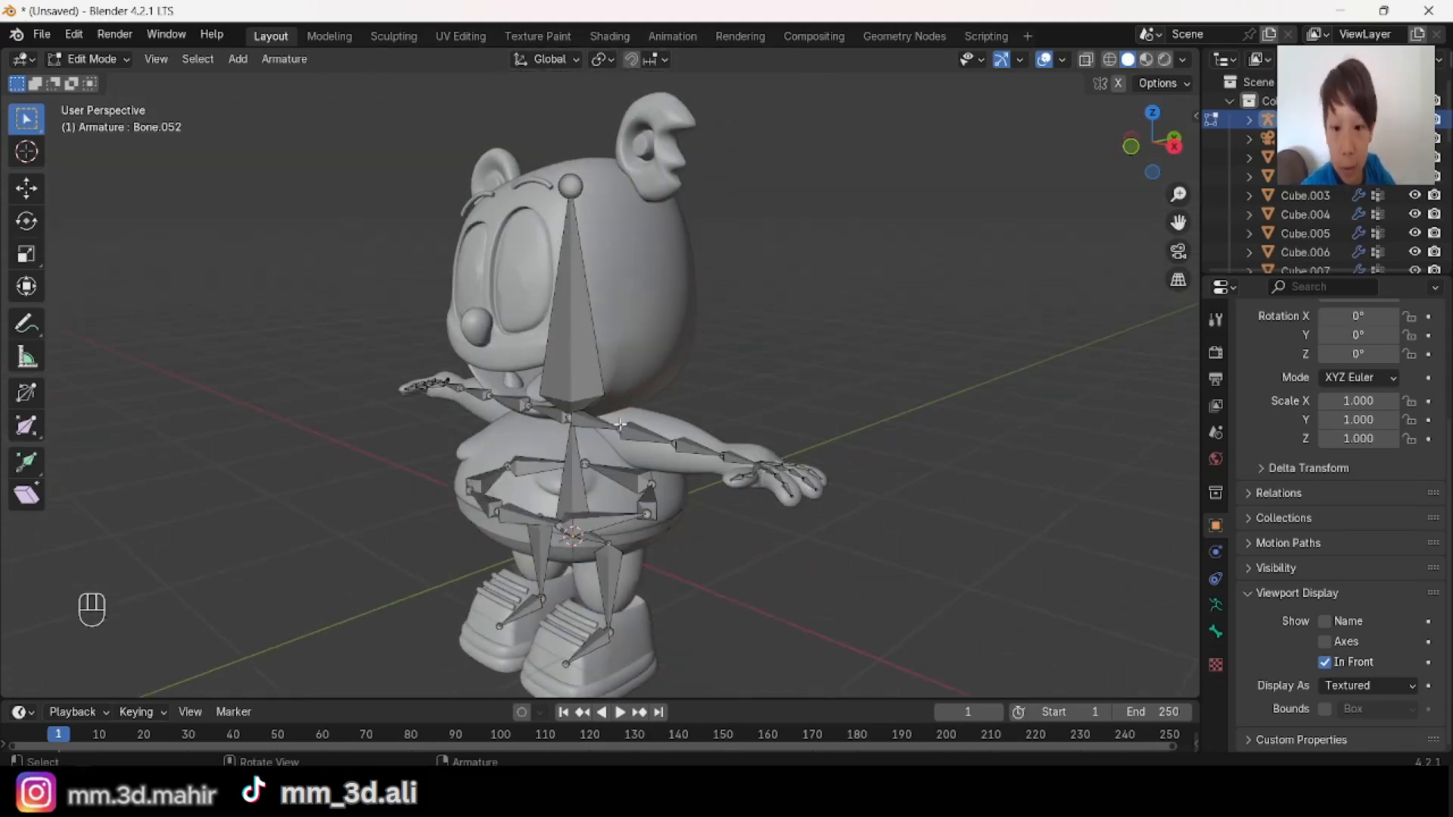
scroll(730, 352, up, 3)
middle_drag(728, 190, 528, 335)
middle_drag(481, 188, 513, 203)
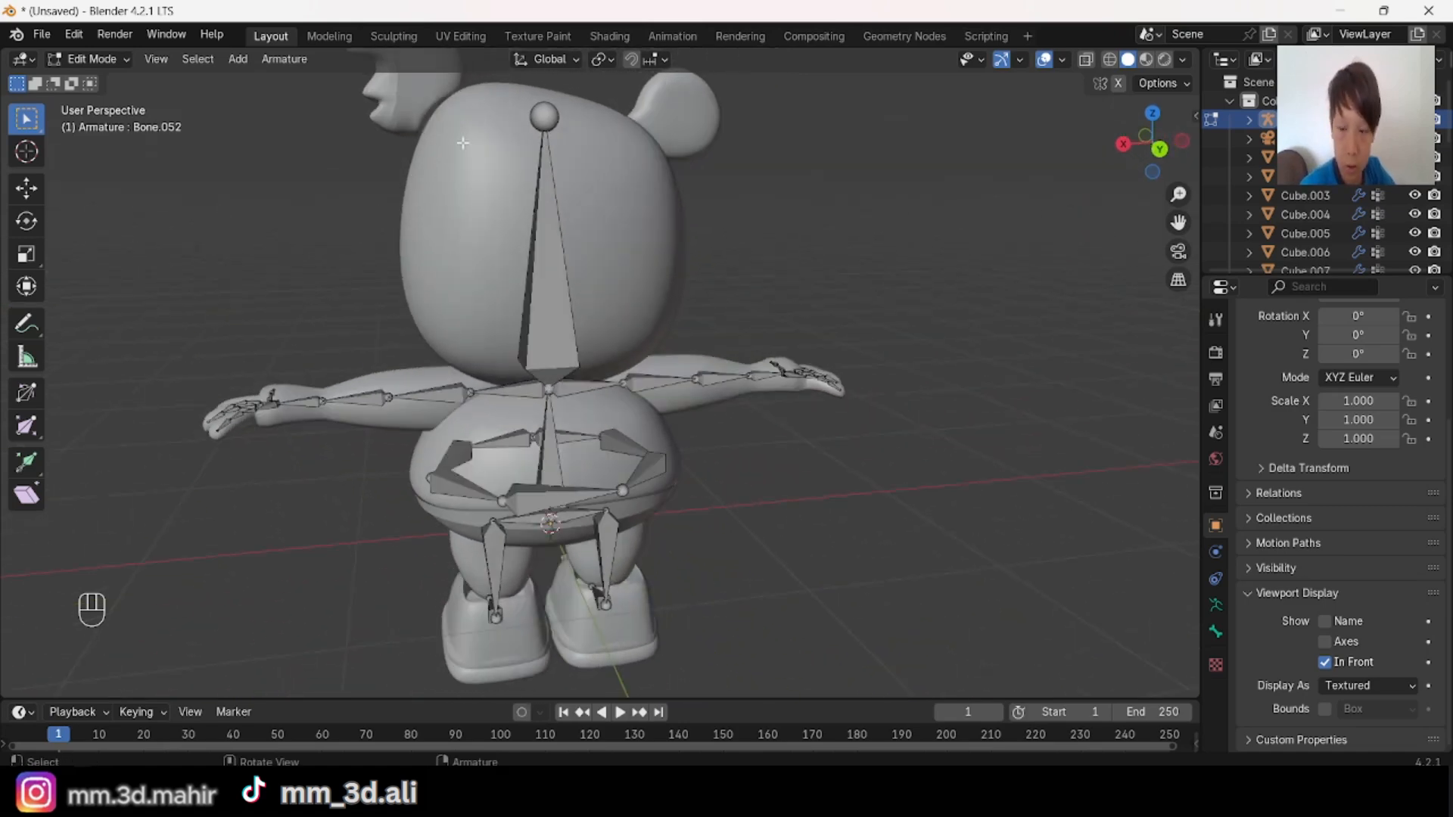
Step: Duplicate the two shoulder bones, place the copy at the back of the head in side view, and clear its parent
middle_drag(464, 143, 515, 382)
scroll(577, 393, up, 3)
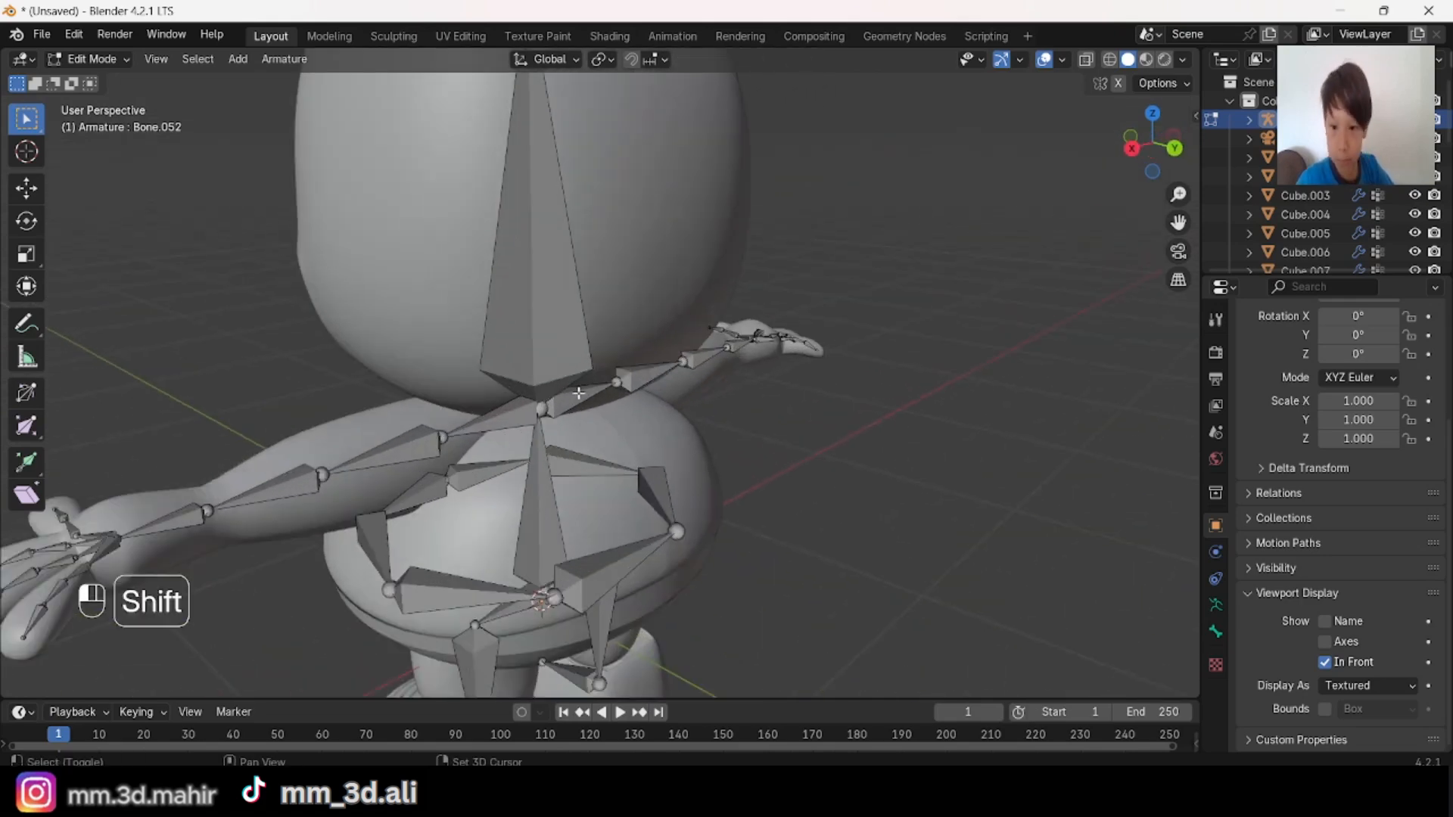
scroll(702, 470, down, 5)
click(1150, 166)
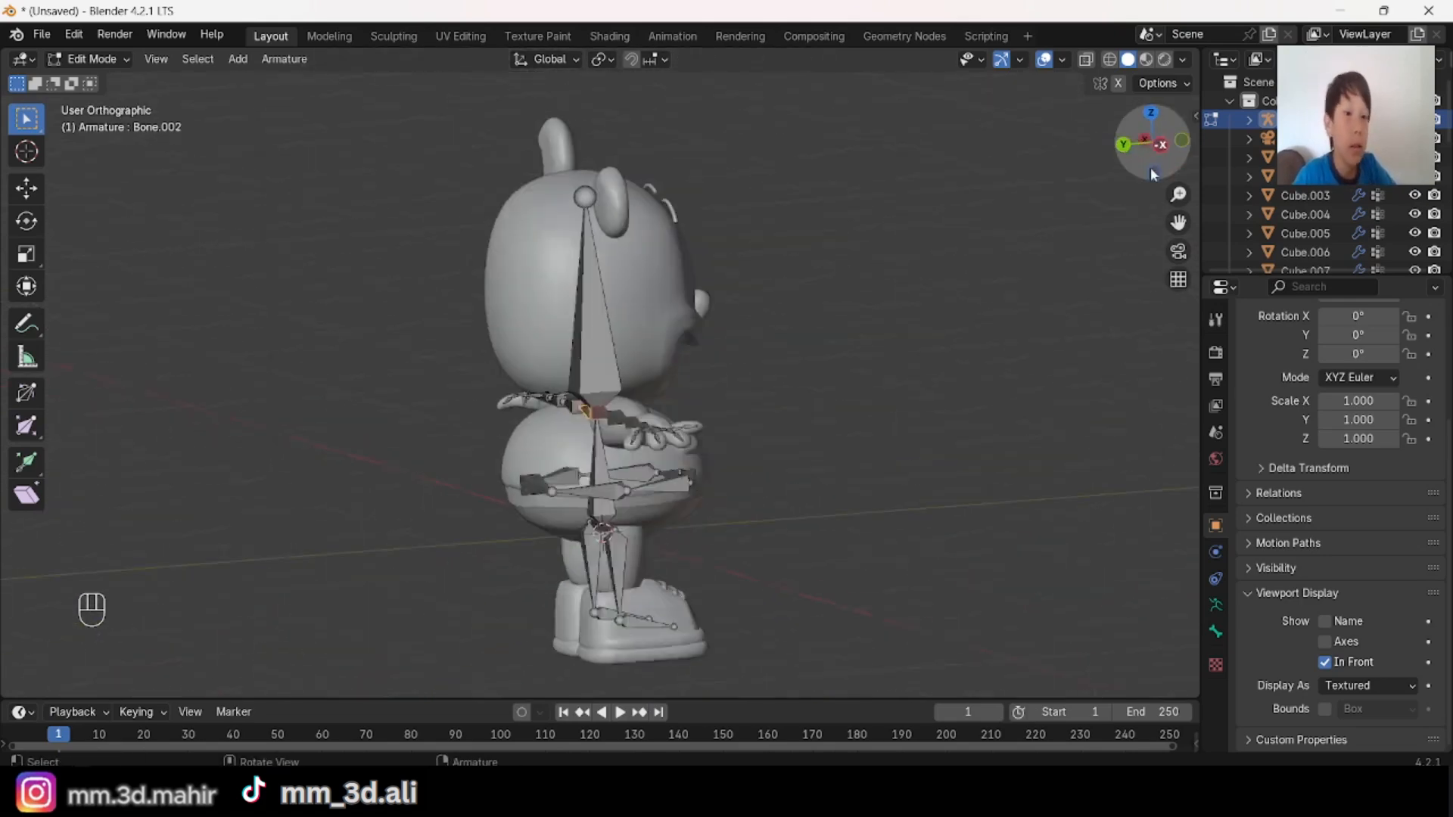
scroll(990, 411, up, 4)
key(shift+d)
click(869, 249)
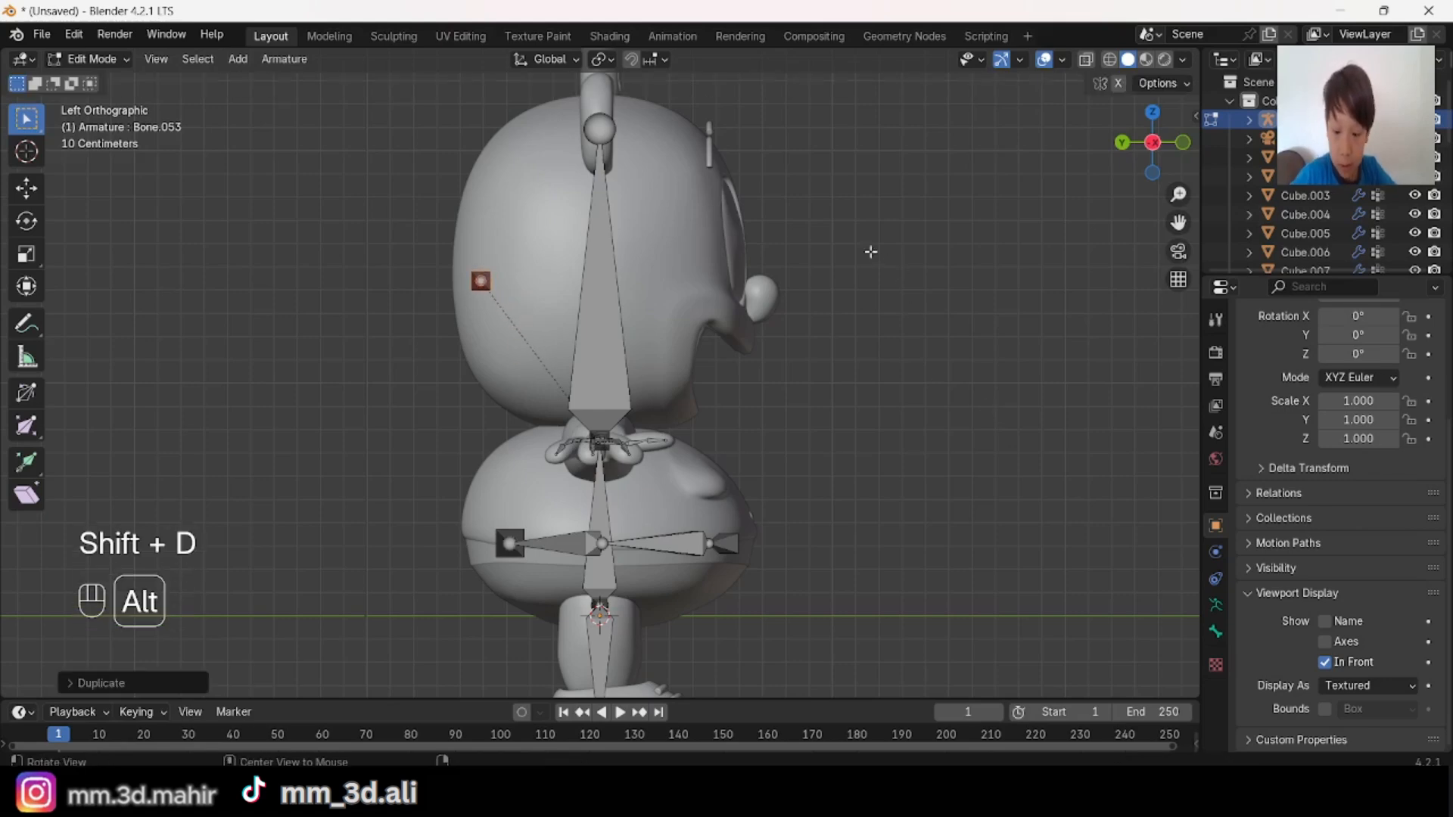
key(alt+p)
click(869, 250)
Step: Lower the duplicated bone pair along Z inside the back of the head
middle_drag(870, 250, 984, 318)
click(1163, 150)
key(g)
key(z)
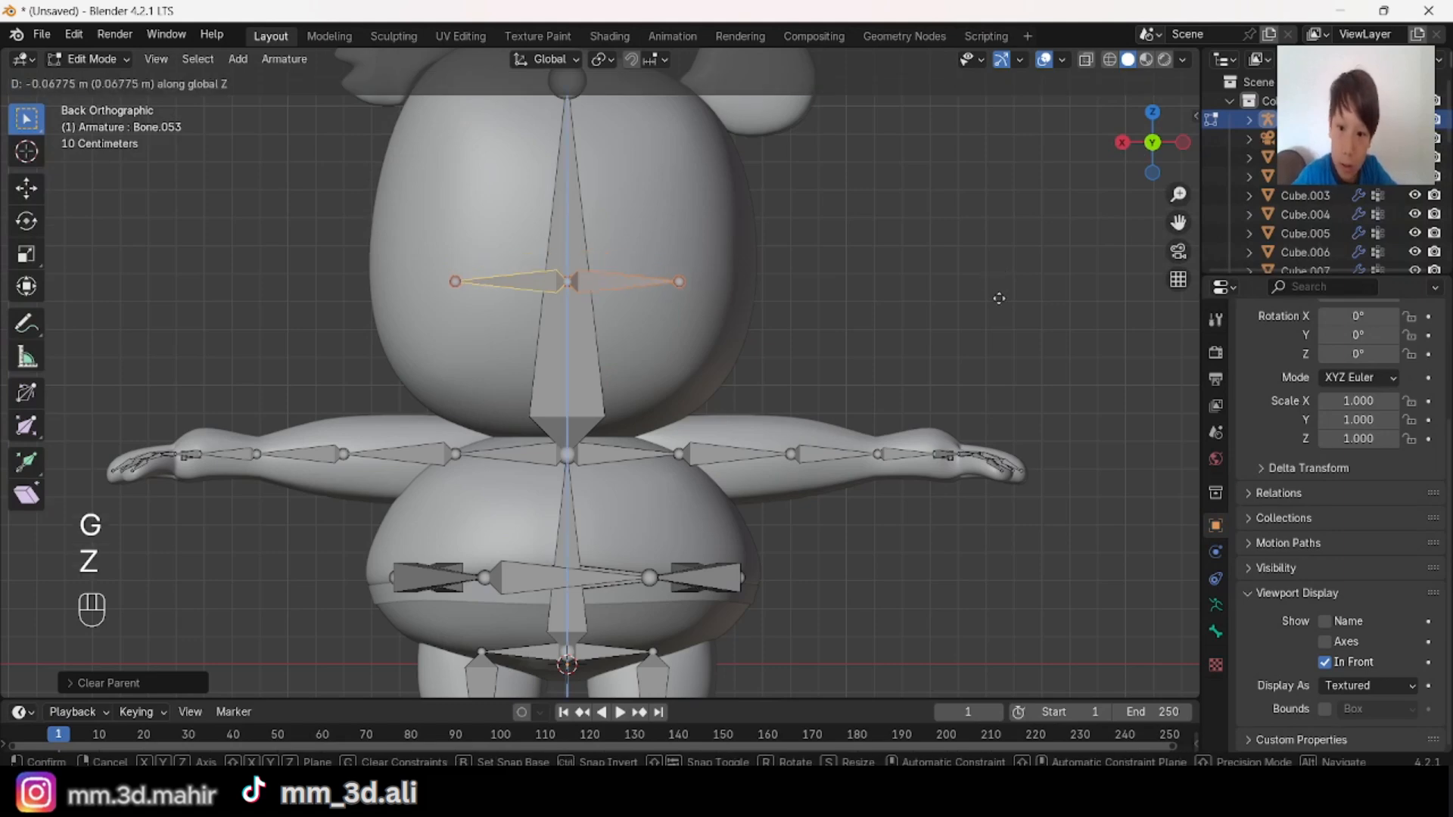
click(893, 320)
middle_drag(890, 320, 742, 472)
key(alt+a)
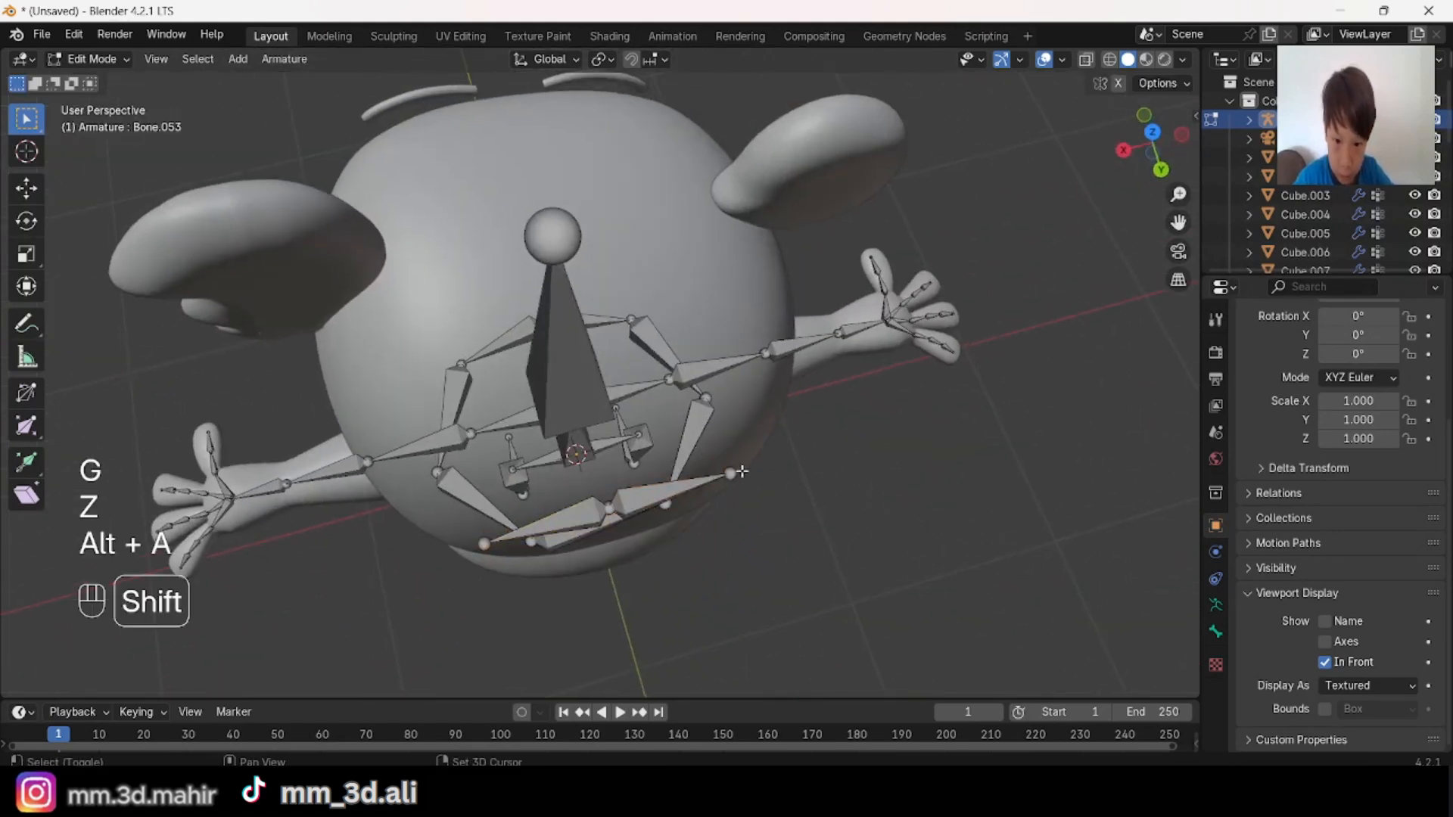
Step: Move the two outer joints of the head's rear bone pair forward along Y
middle_drag(597, 517, 711, 488)
key(g)
key(y)
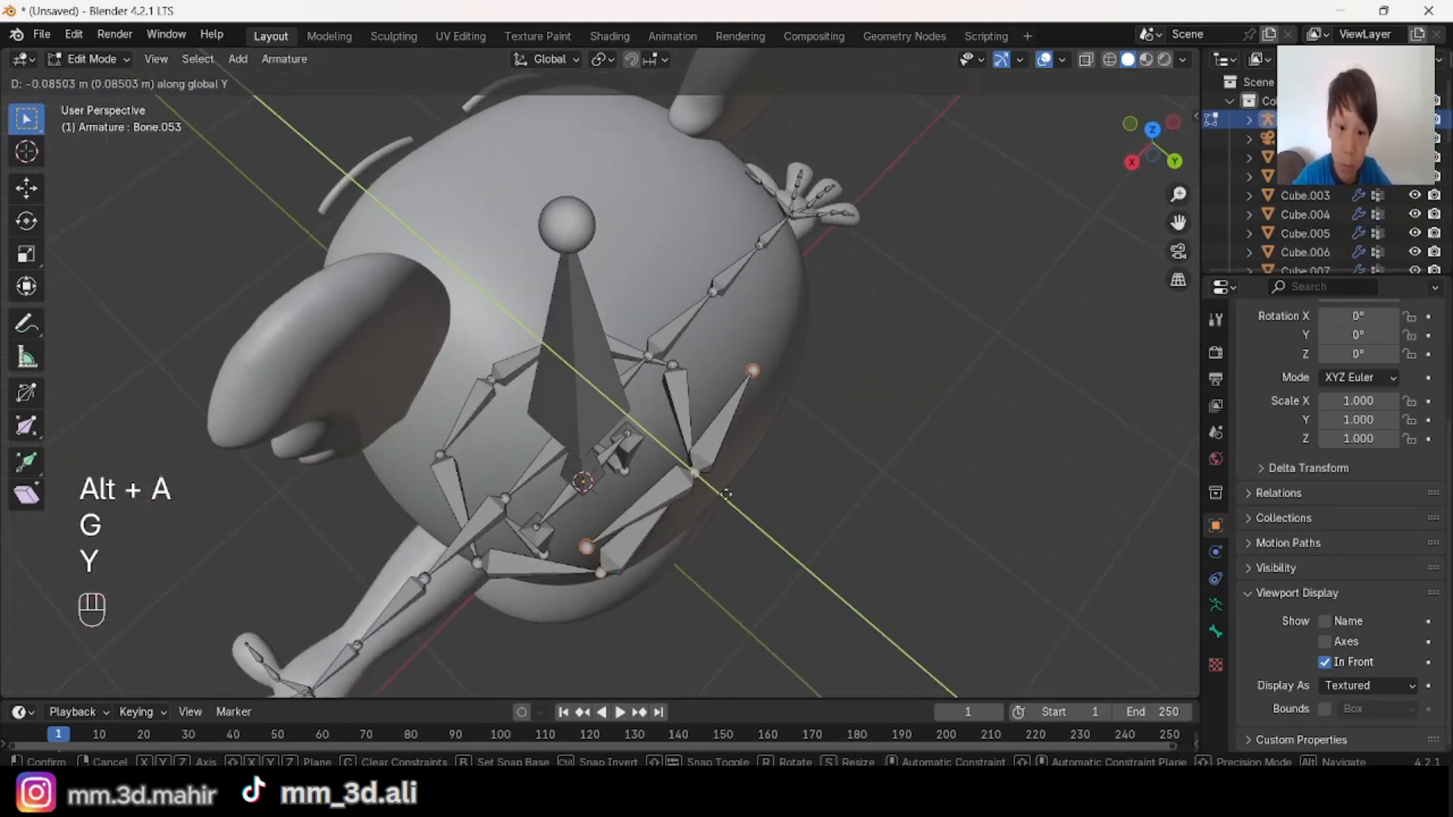
click(722, 501)
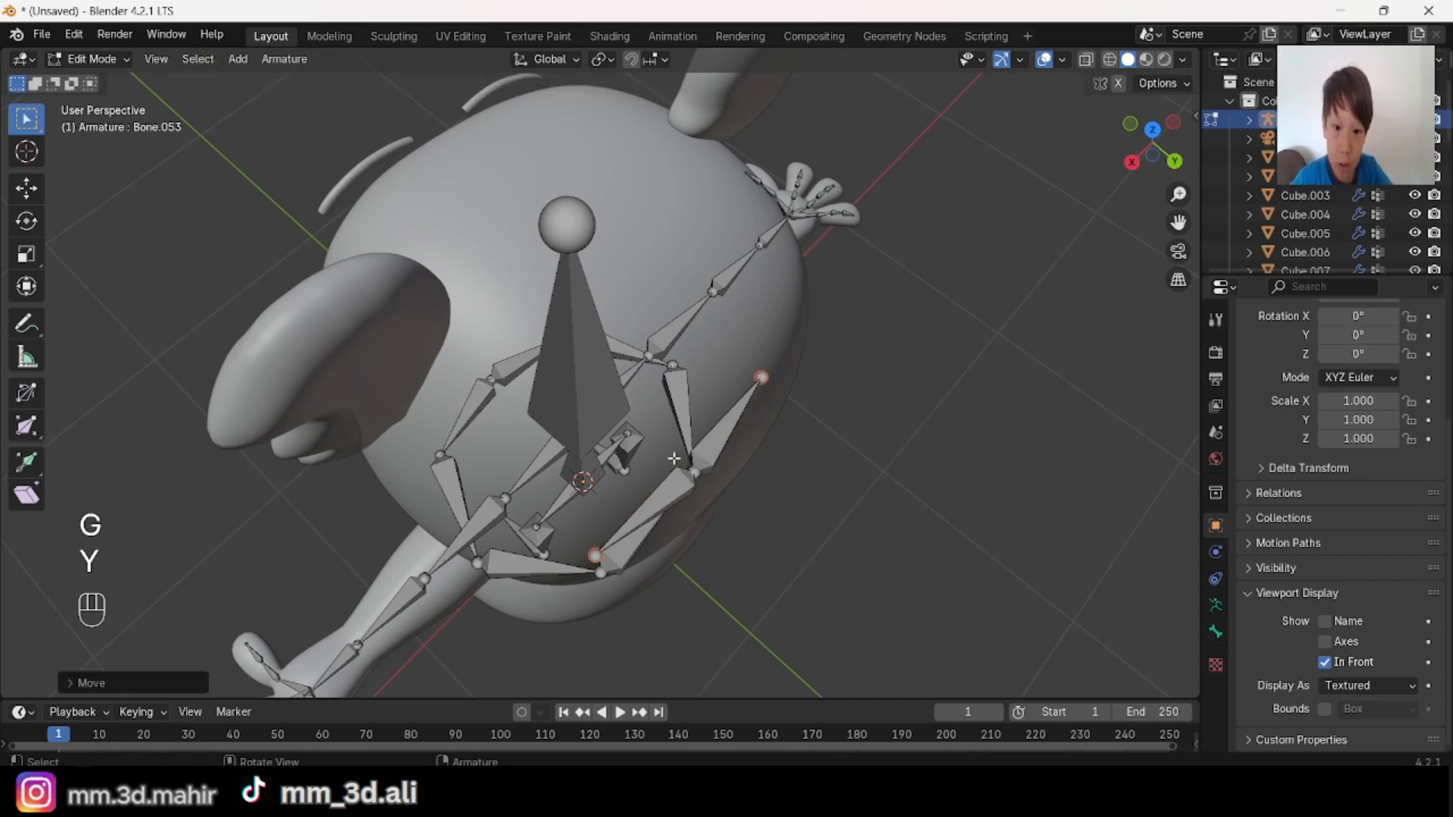
Step: Extrude a new pair of bones along Y from the outer head joints and scale their ends
middle_drag(603, 558, 805, 426)
key(e)
key(y)
click(923, 385)
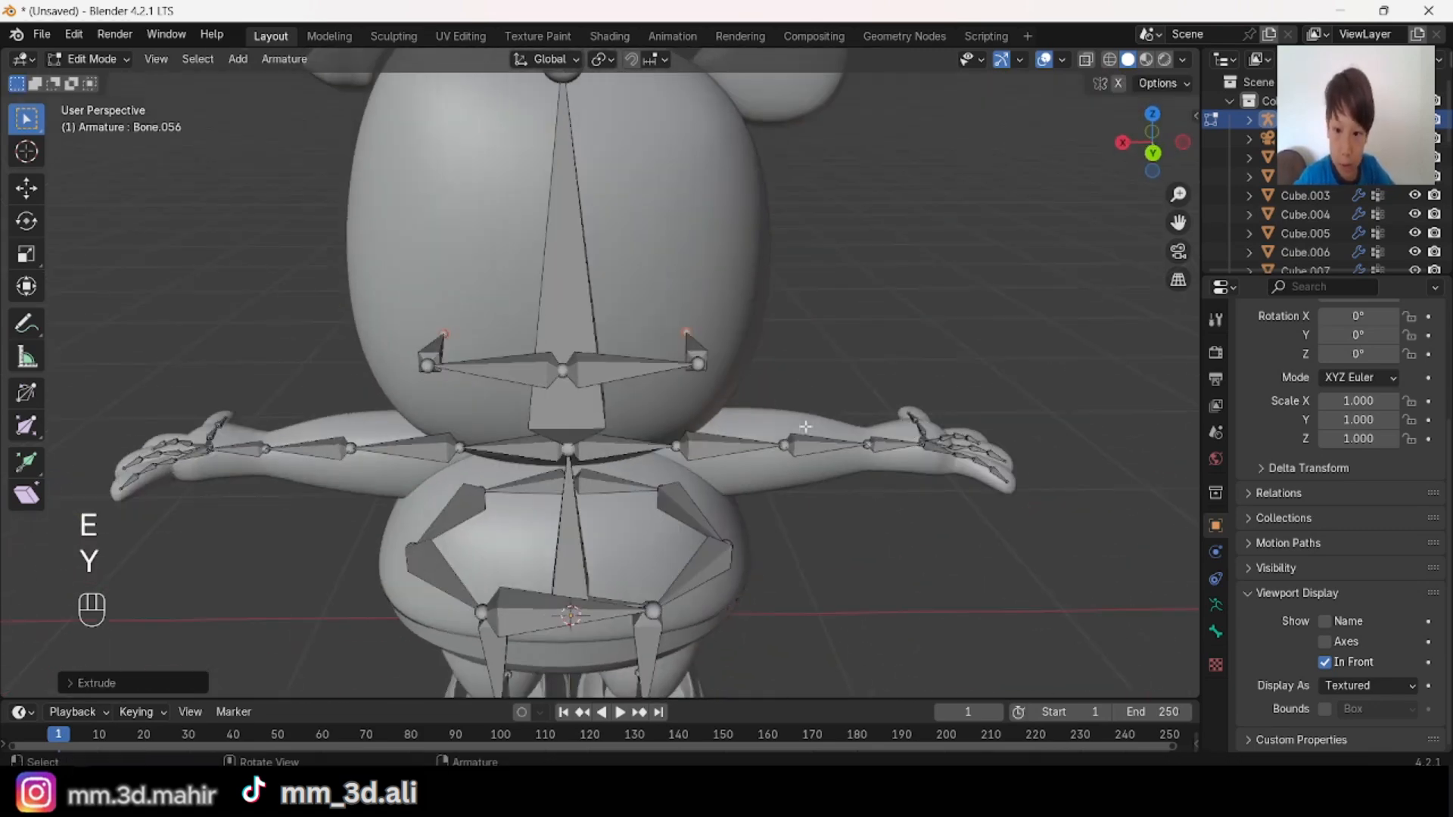
key(s)
click(956, 486)
Step: Raise the ends of the new head side bones along Z and scale them again
key(g)
middle_drag(957, 486, 565, 439)
key(z)
click(894, 416)
key(s)
click(893, 416)
key(alt+a)
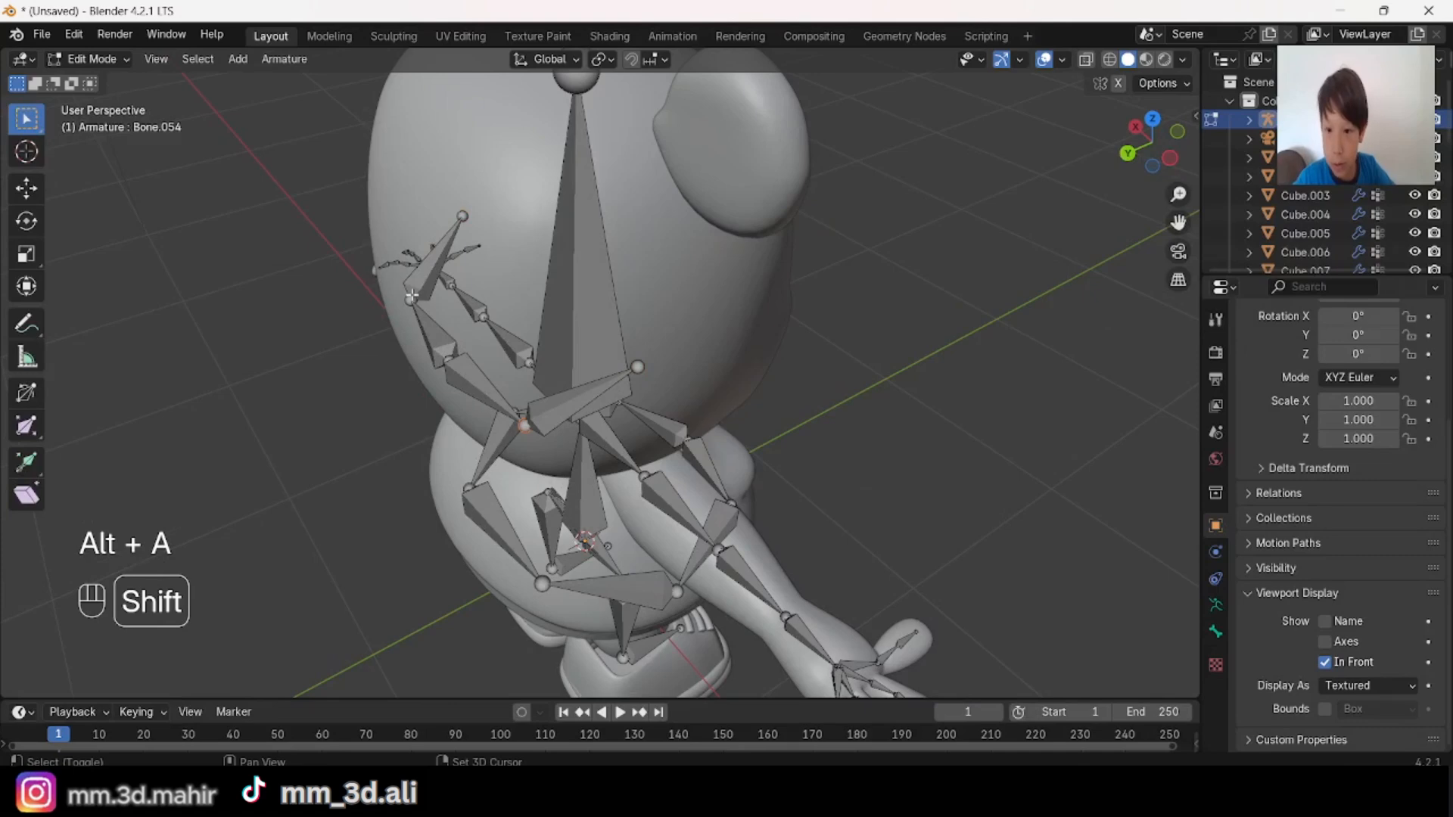
Step: Select the middle joints of the head's side bones on both sides and shift them along Y
shift+click(412, 297)
middle_drag(412, 297, 463, 327)
key(g)
key(y)
click(499, 362)
key(alt+a)
Step: Duplicate the large head bone over the character's left eye and scale it down to the eye's height
scroll(522, 363, down, 3)
middle_drag(522, 363, 401, 285)
scroll(402, 286, up, 2)
middle_drag(484, 318, 575, 351)
shift+middle_drag(605, 356, 574, 321)
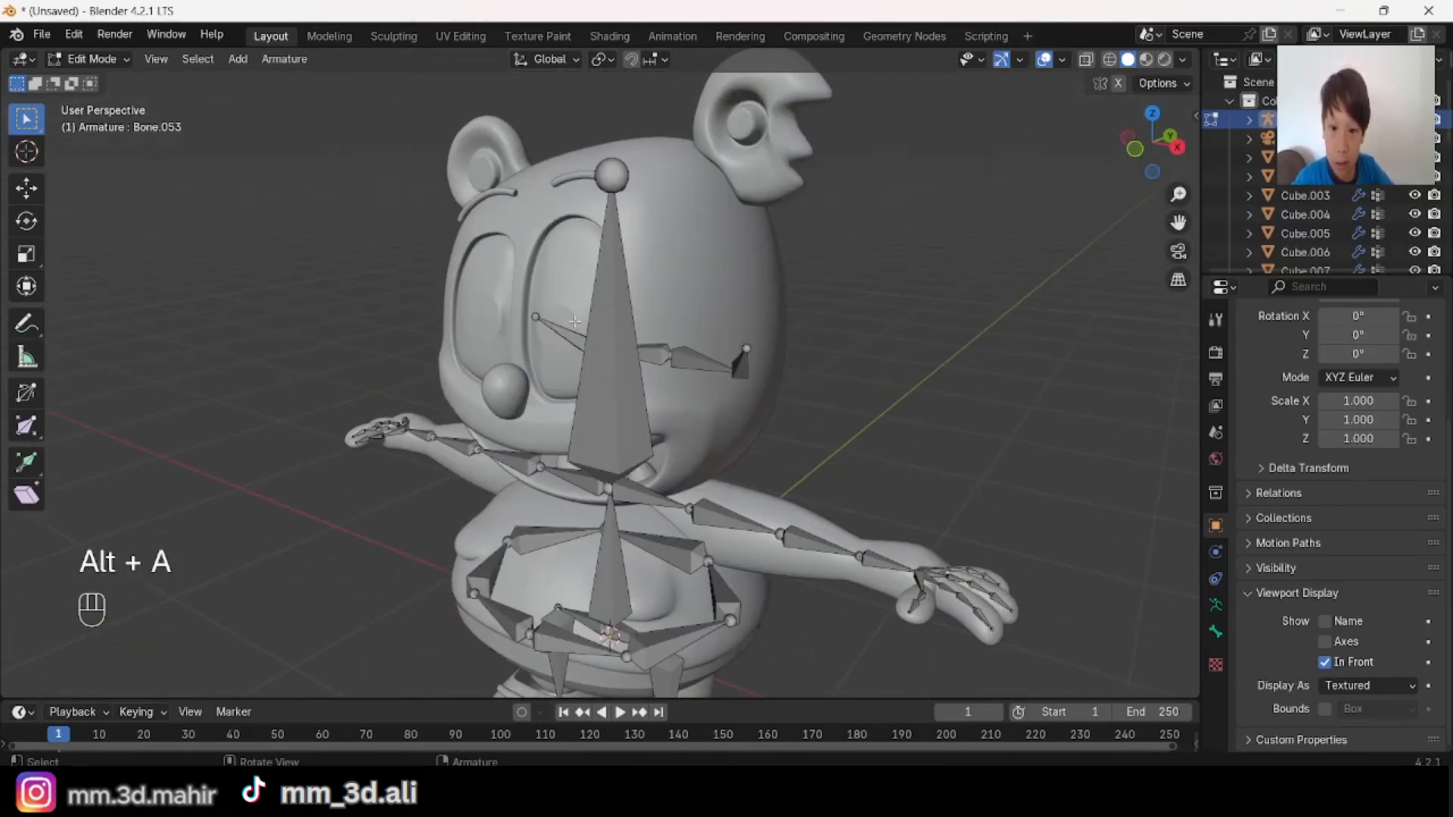
middle_drag(647, 348, 894, 381)
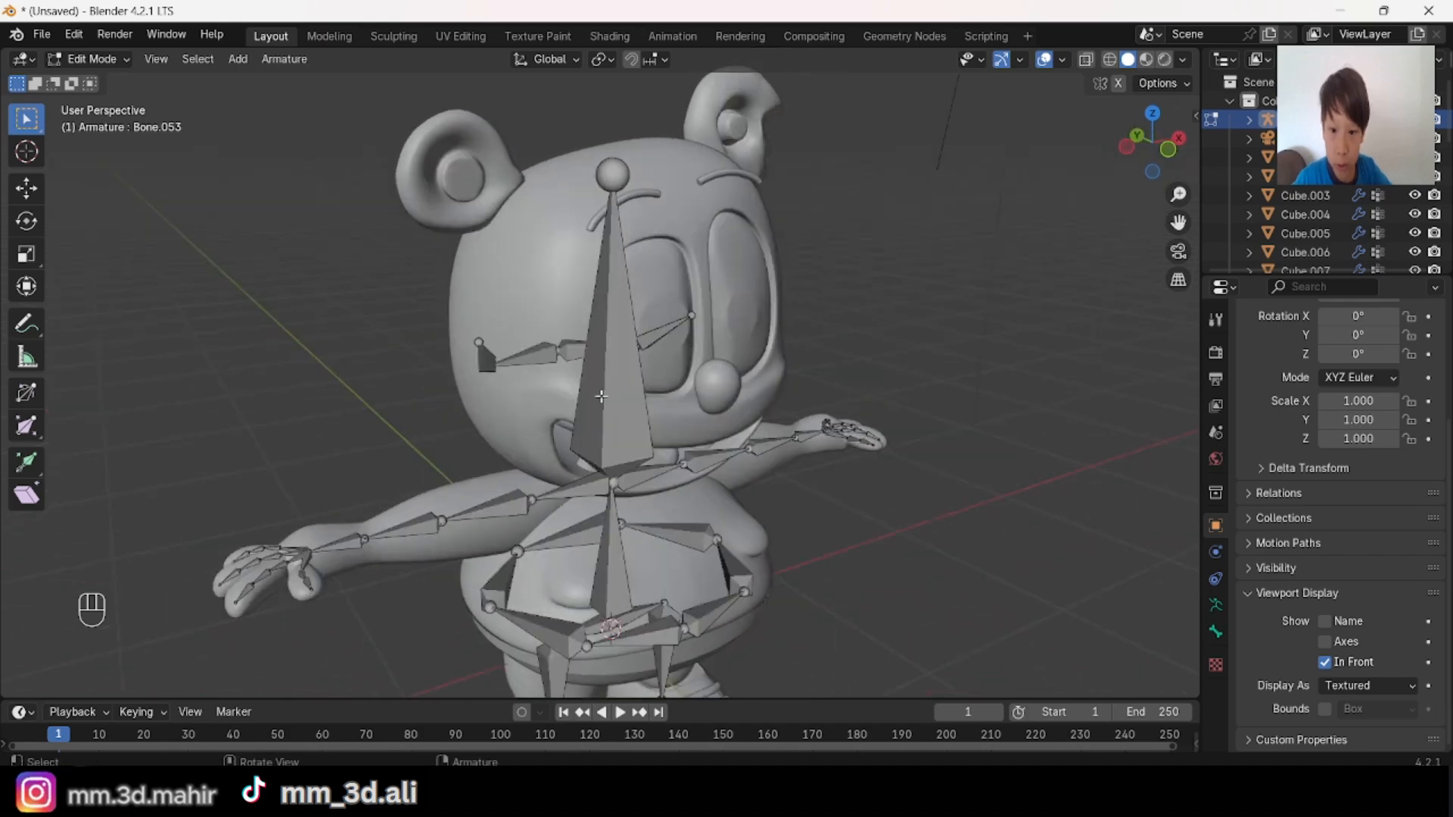
click(644, 373)
scroll(644, 373, up, 2)
click(1171, 152)
key(shift+d)
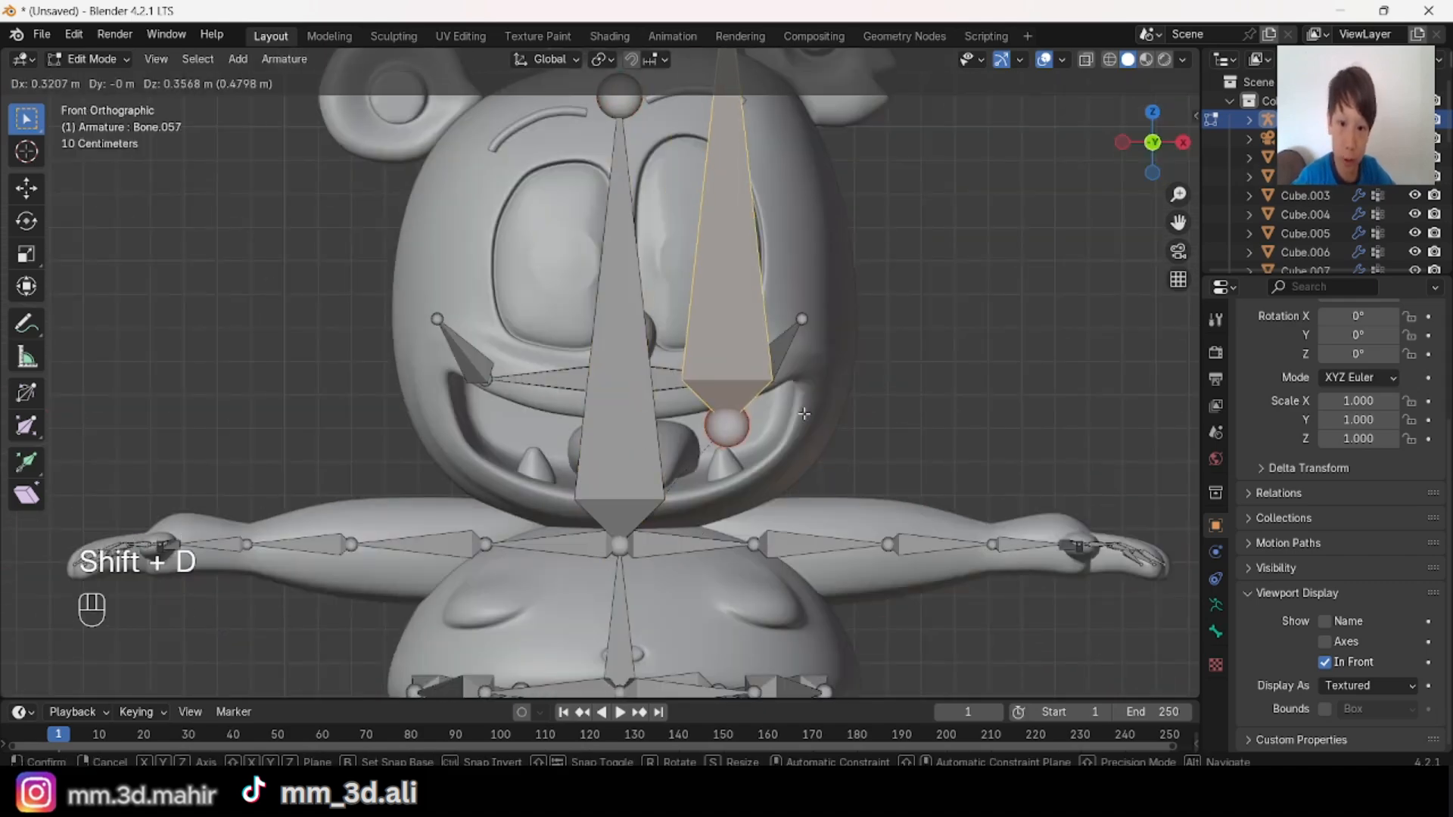
click(756, 356)
key(s)
click(781, 303)
Step: Clear the eye bone's parent, rotate it to follow the eye's outline, and move it into place in front view
scroll(826, 311, down, 2)
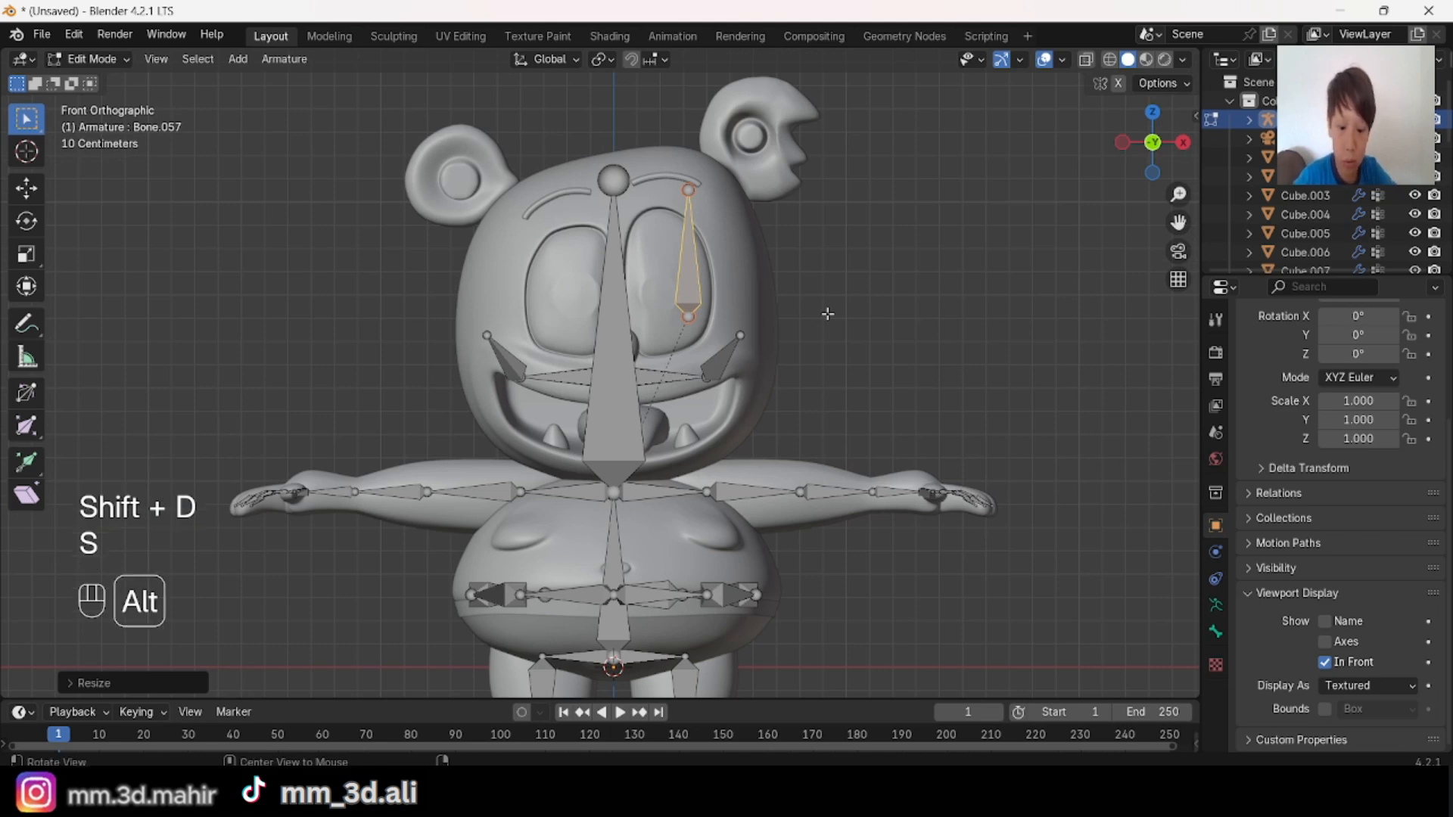
key(alt+p)
click(826, 312)
key(r)
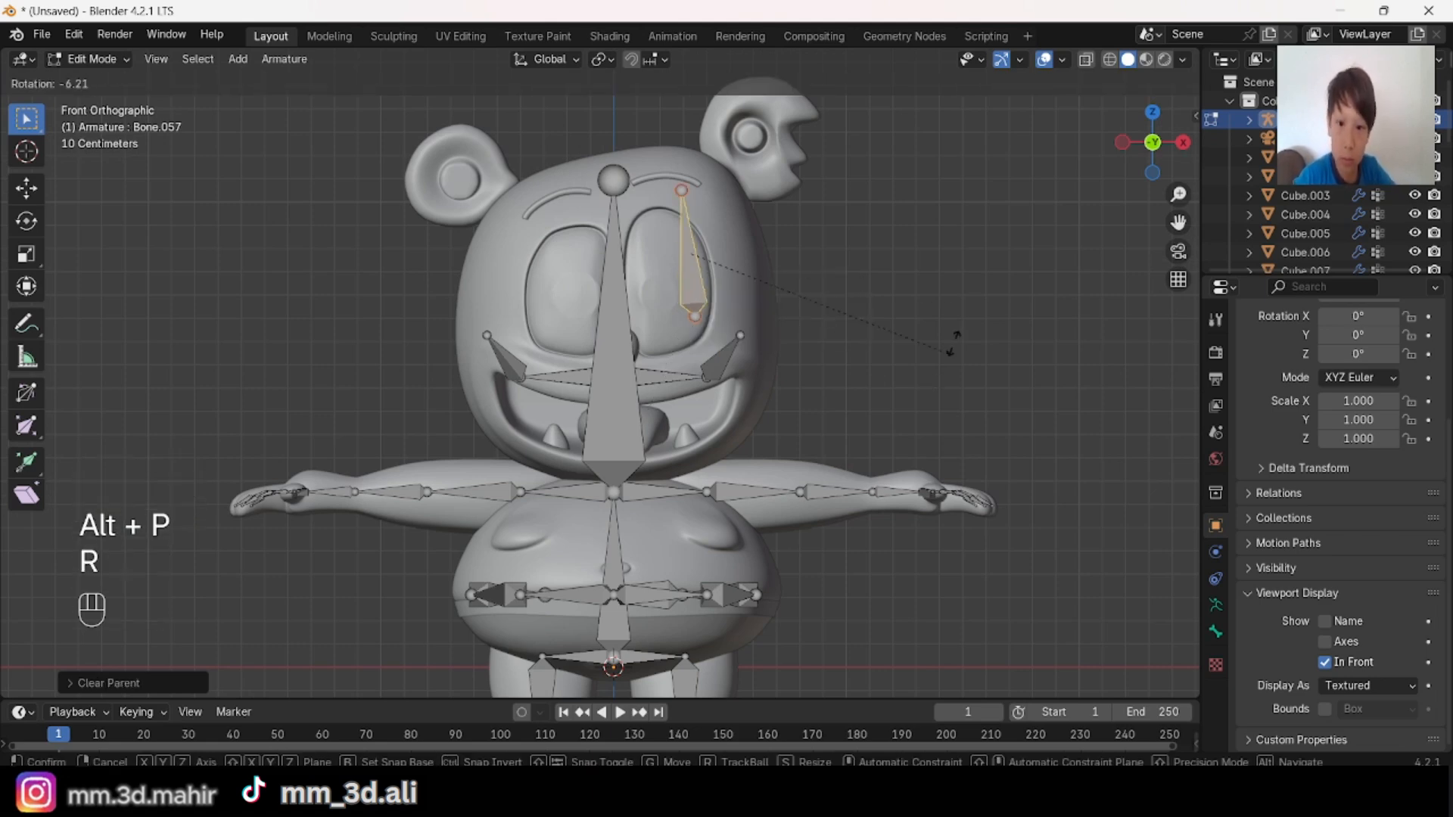
key(g)
click(955, 363)
Step: Move the left eye bone along Y to the front of the face and tilt it to match the face in side view
middle_drag(954, 363, 850, 312)
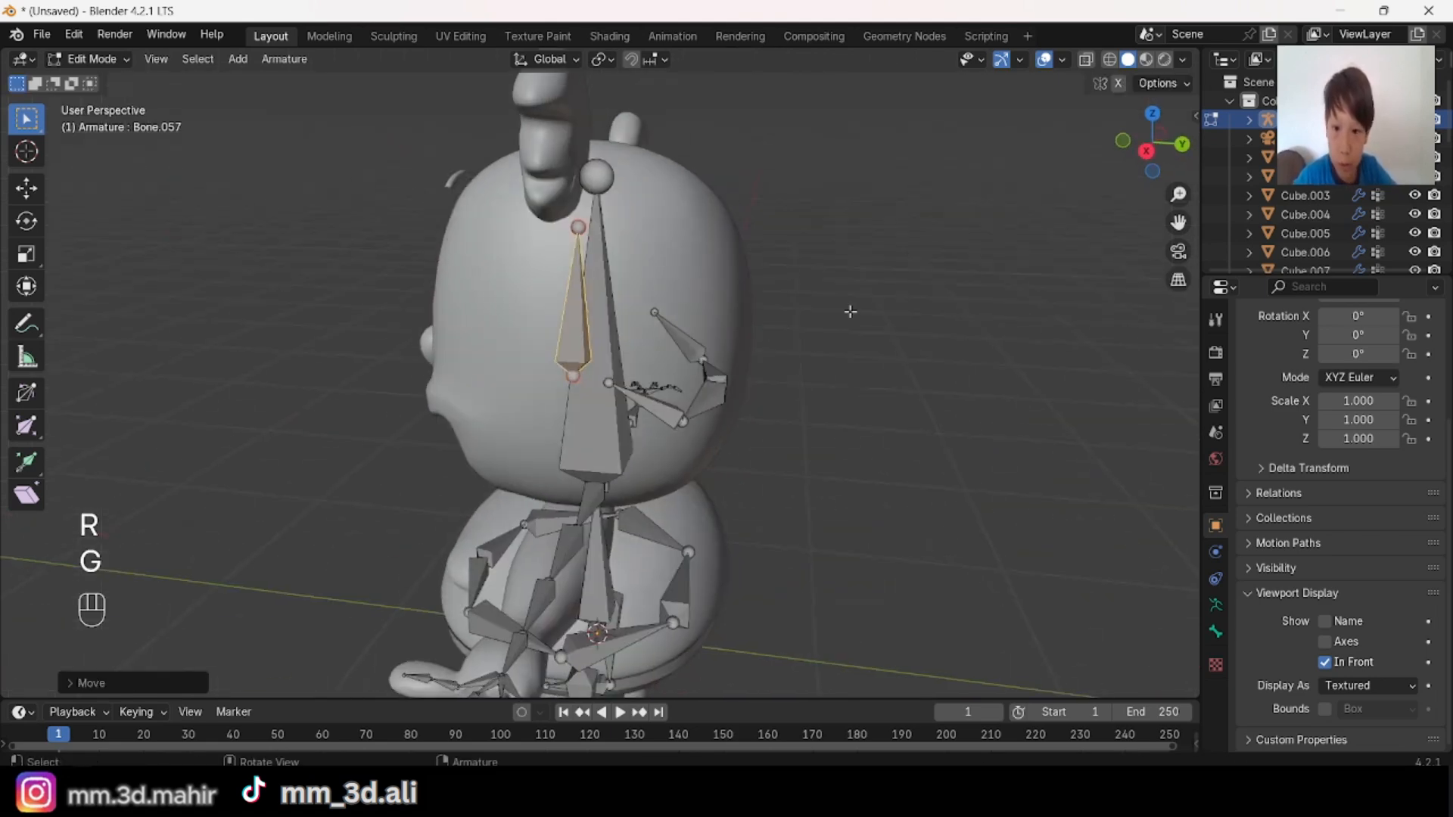
click(1145, 154)
key(g)
key(y)
click(951, 335)
key(r)
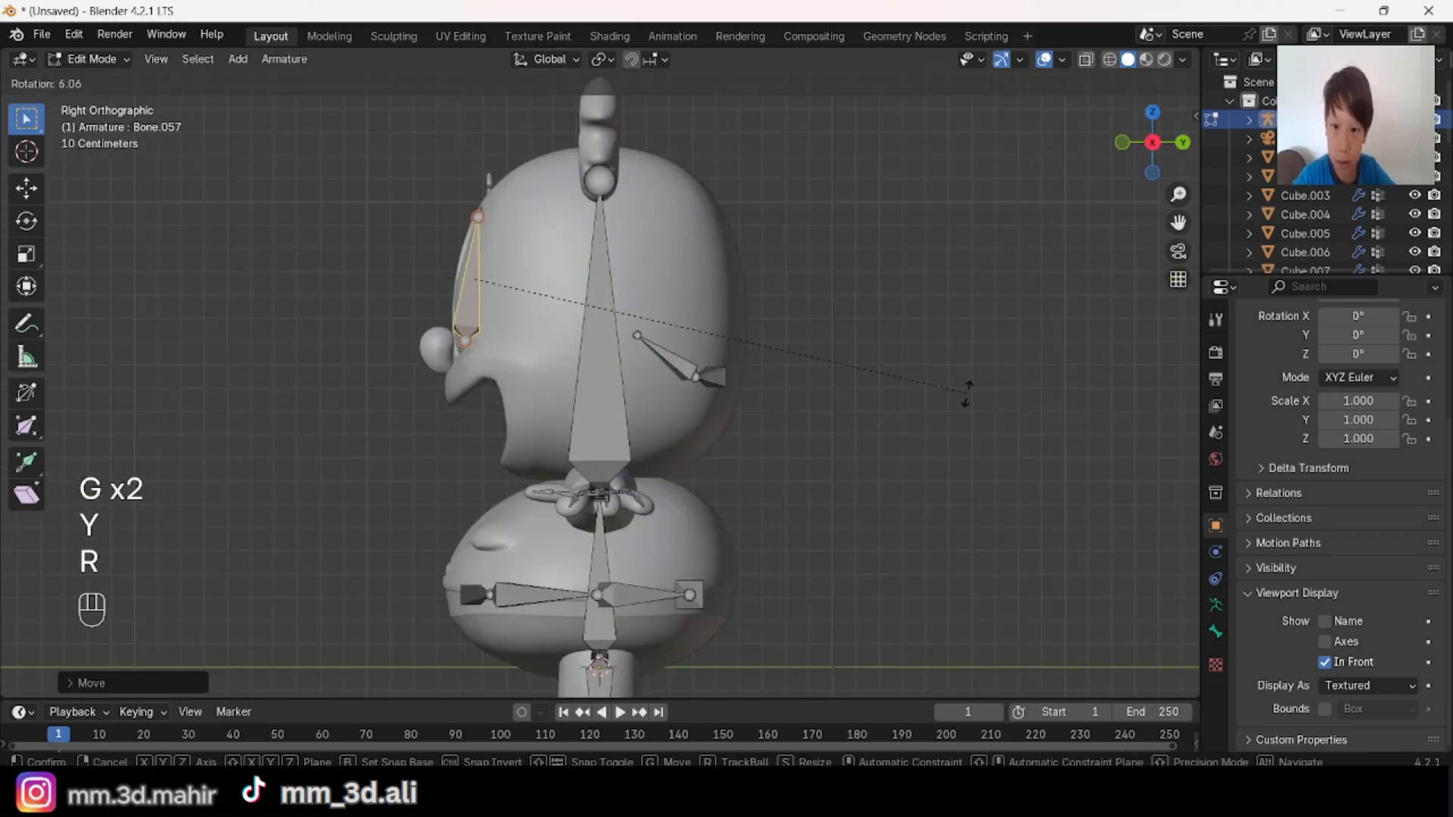
click(965, 403)
key(g)
key(y)
click(947, 409)
Step: Duplicate the left eye bone along X to the character's right eye and rotate it to mirror the first
middle_drag(946, 409, 1171, 445)
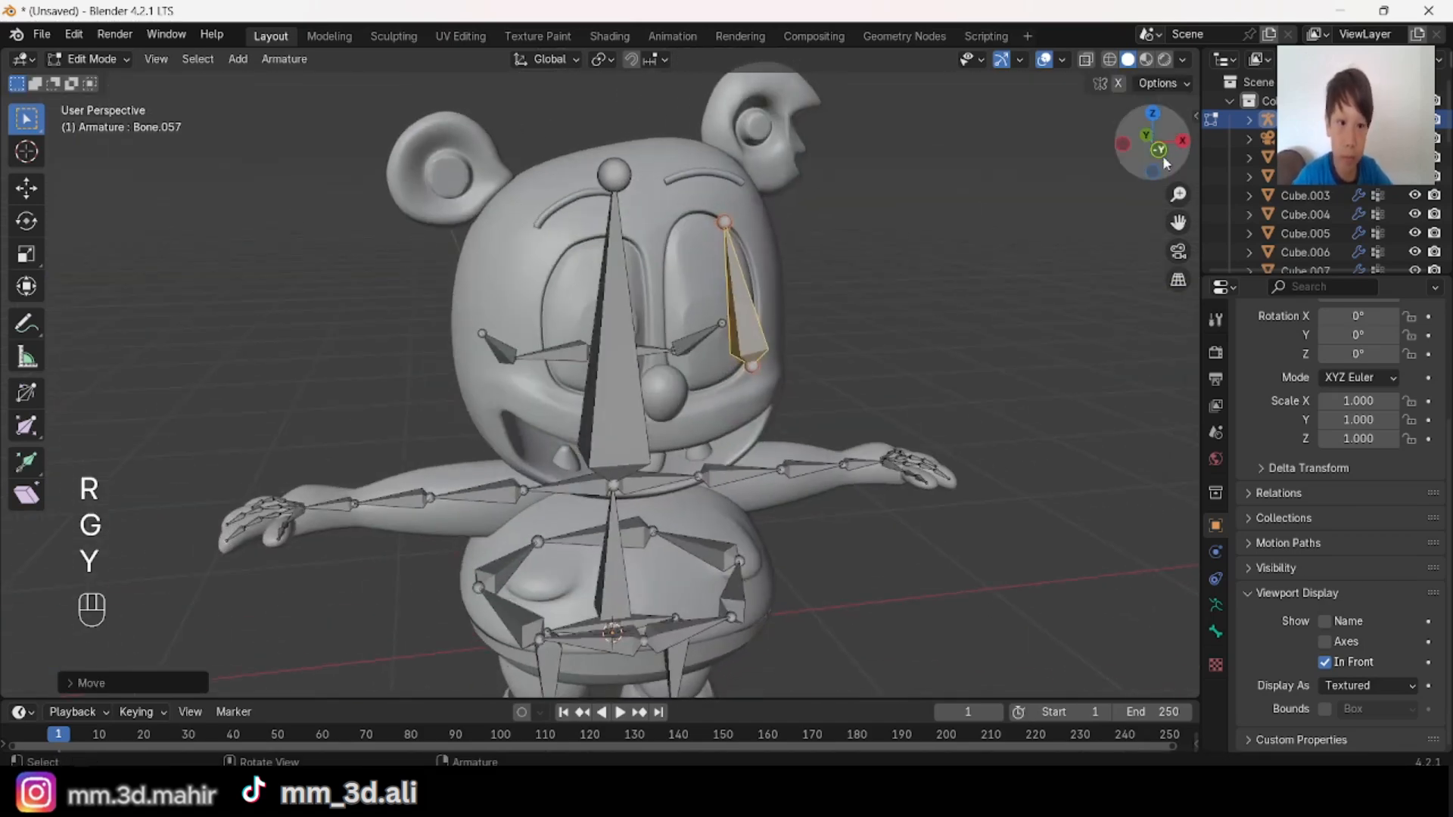
click(1161, 154)
key(shift+d)
key(x)
key(r)
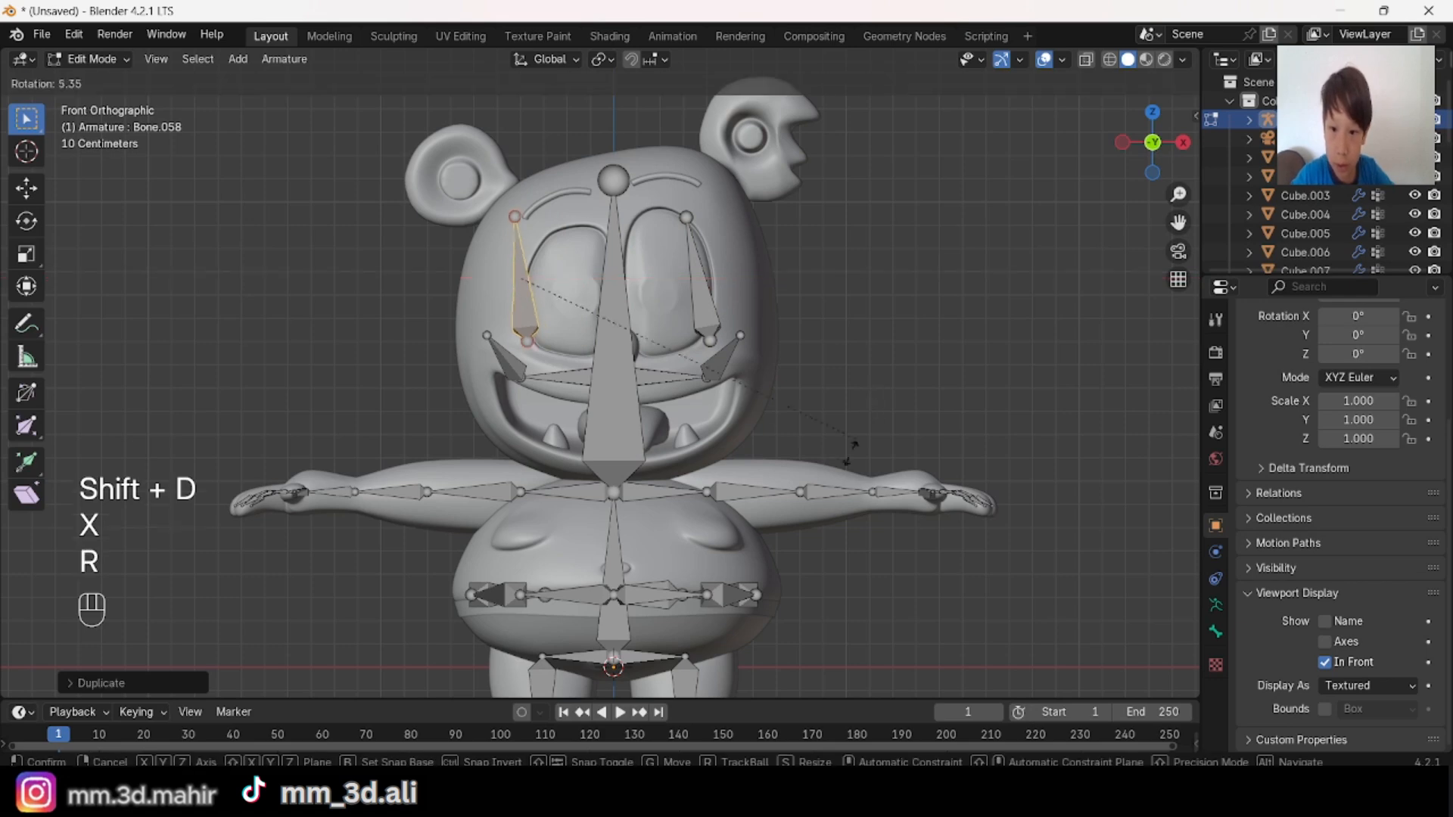
click(791, 540)
Step: Adjust the right eye bone's depth along Y in the left side view
middle_drag(814, 522, 1075, 424)
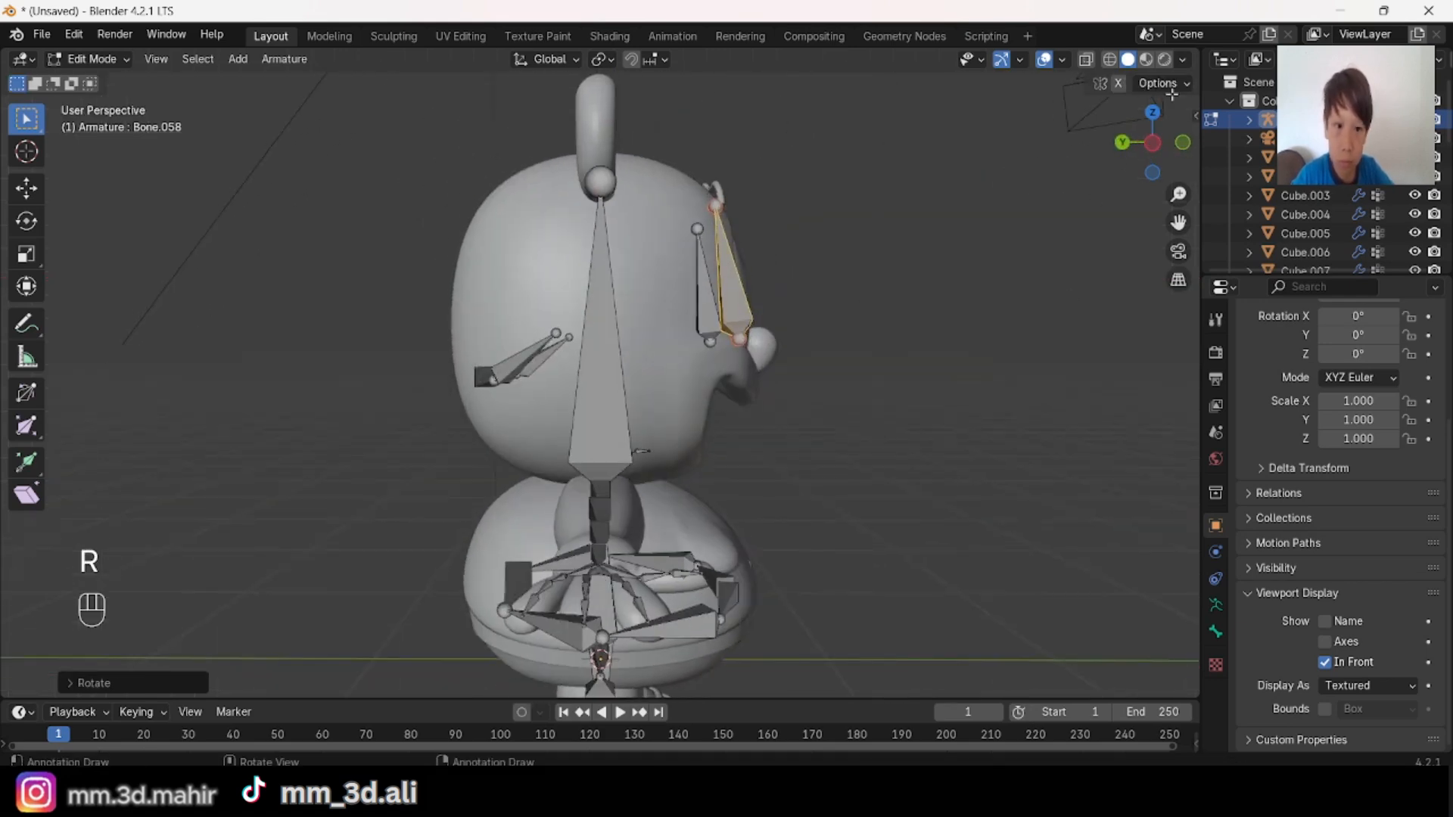
click(1151, 171)
click(1123, 143)
scroll(973, 318, up, 3)
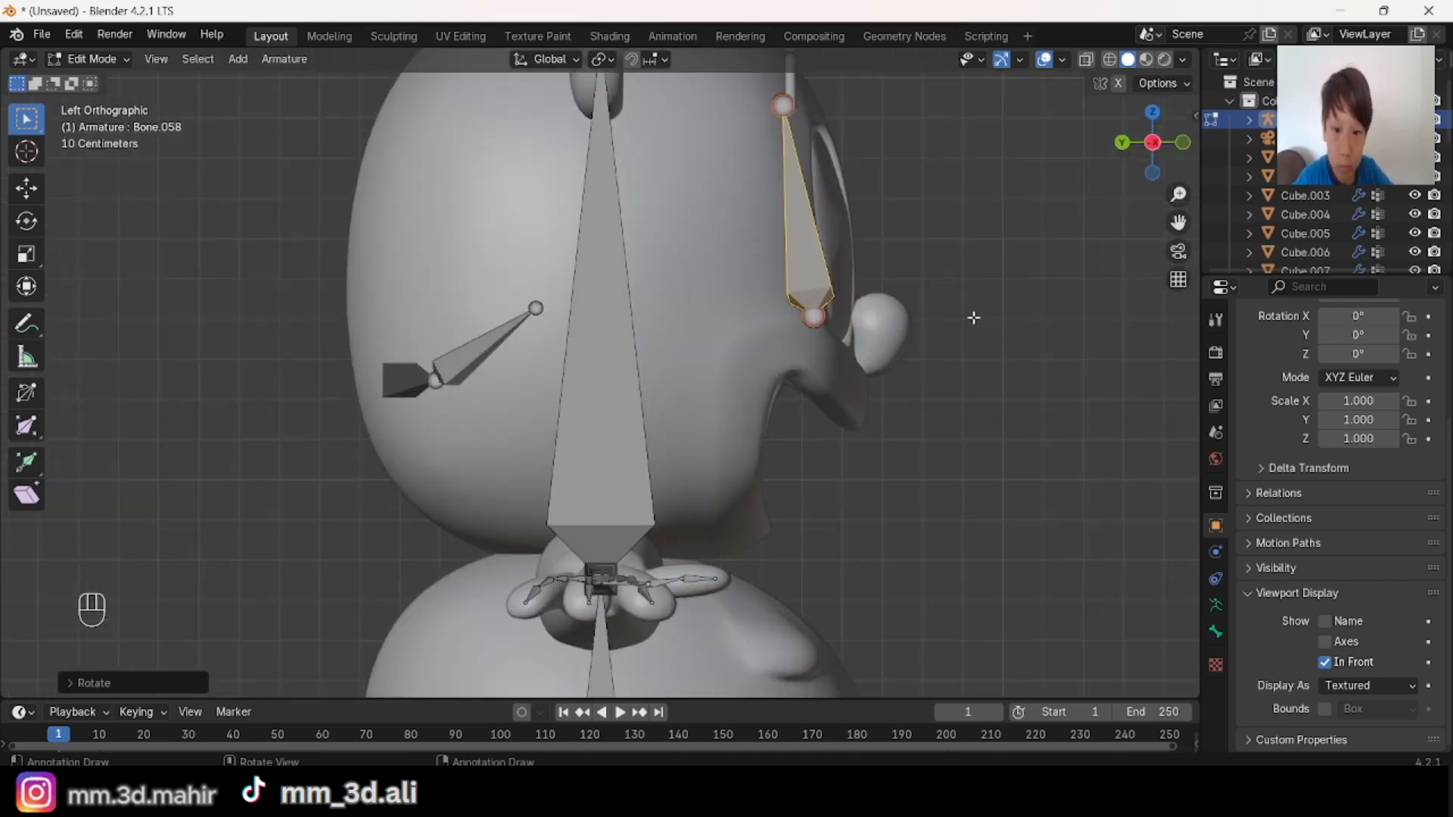
key(g)
key(y)
click(955, 313)
Step: Rotate the right eye bone with trackball rotation and a further rotation to match the other eye bone
middle_drag(955, 313, 1141, 130)
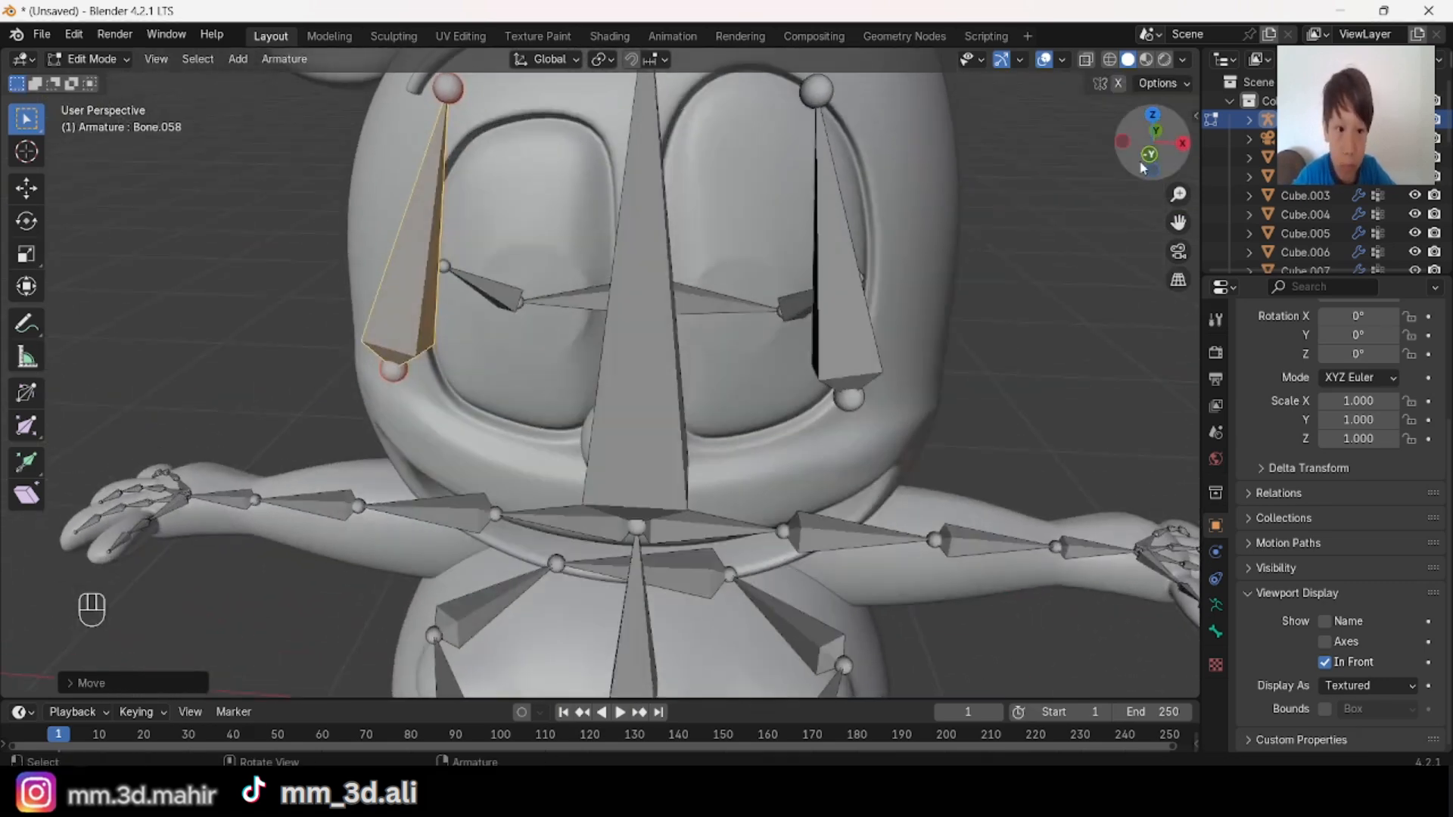
click(1145, 162)
key(r)
key(r)
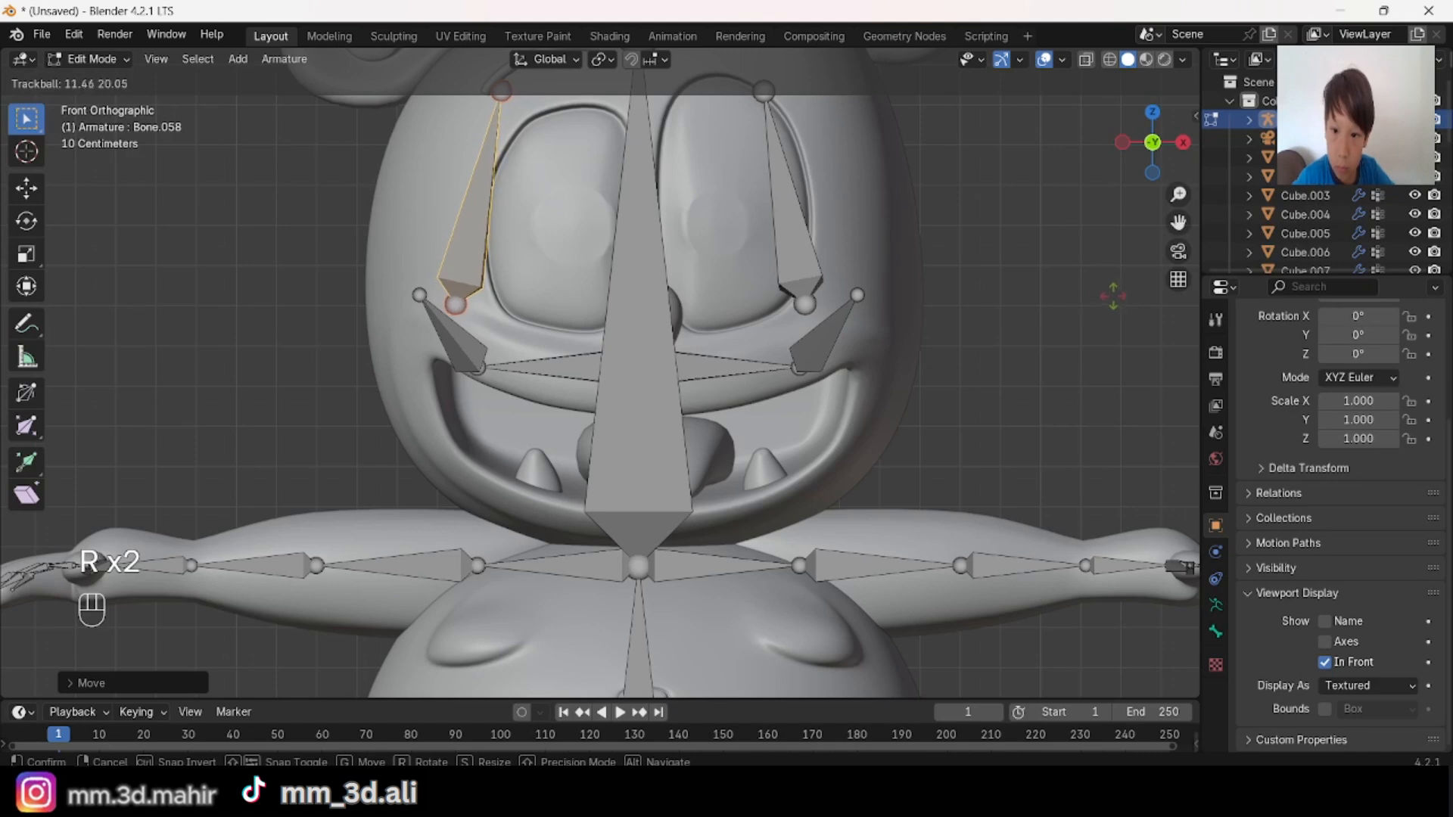
click(1120, 309)
middle_drag(840, 241, 809, 238)
key(r)
click(972, 250)
Step: Shift the right eye bone along X to line up with the outer side of the eye
key(alt+a)
scroll(752, 220, down, 4)
scroll(810, 238, up, 4)
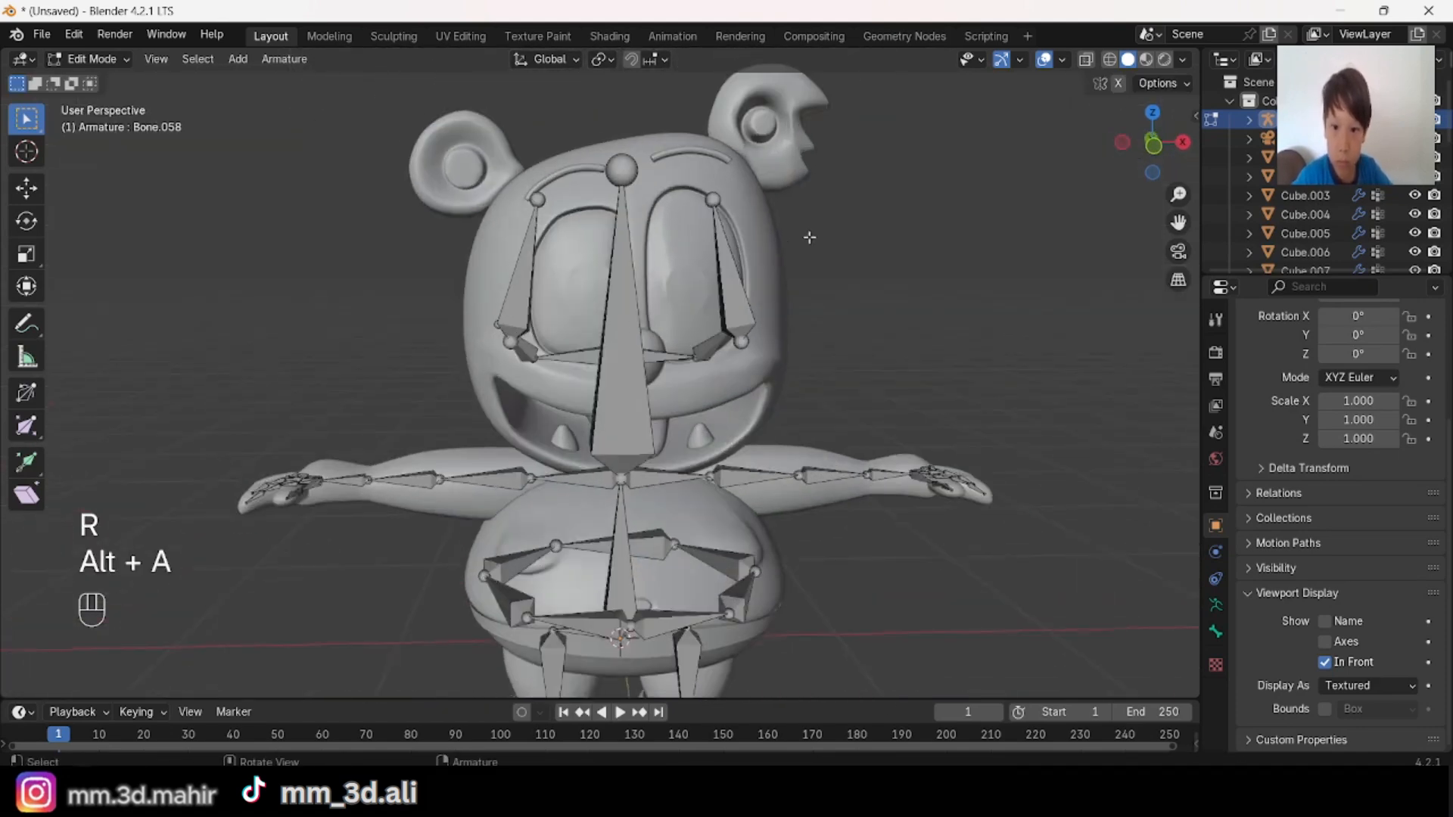
click(521, 312)
key(g)
key(x)
click(820, 369)
key(alt+a)
Step: Examine the complete armature and the eye bones from the front and side
scroll(808, 302, down, 4)
middle_drag(808, 291, 836, 341)
scroll(892, 360, up, 3)
shift+middle_drag(837, 340, 829, 155)
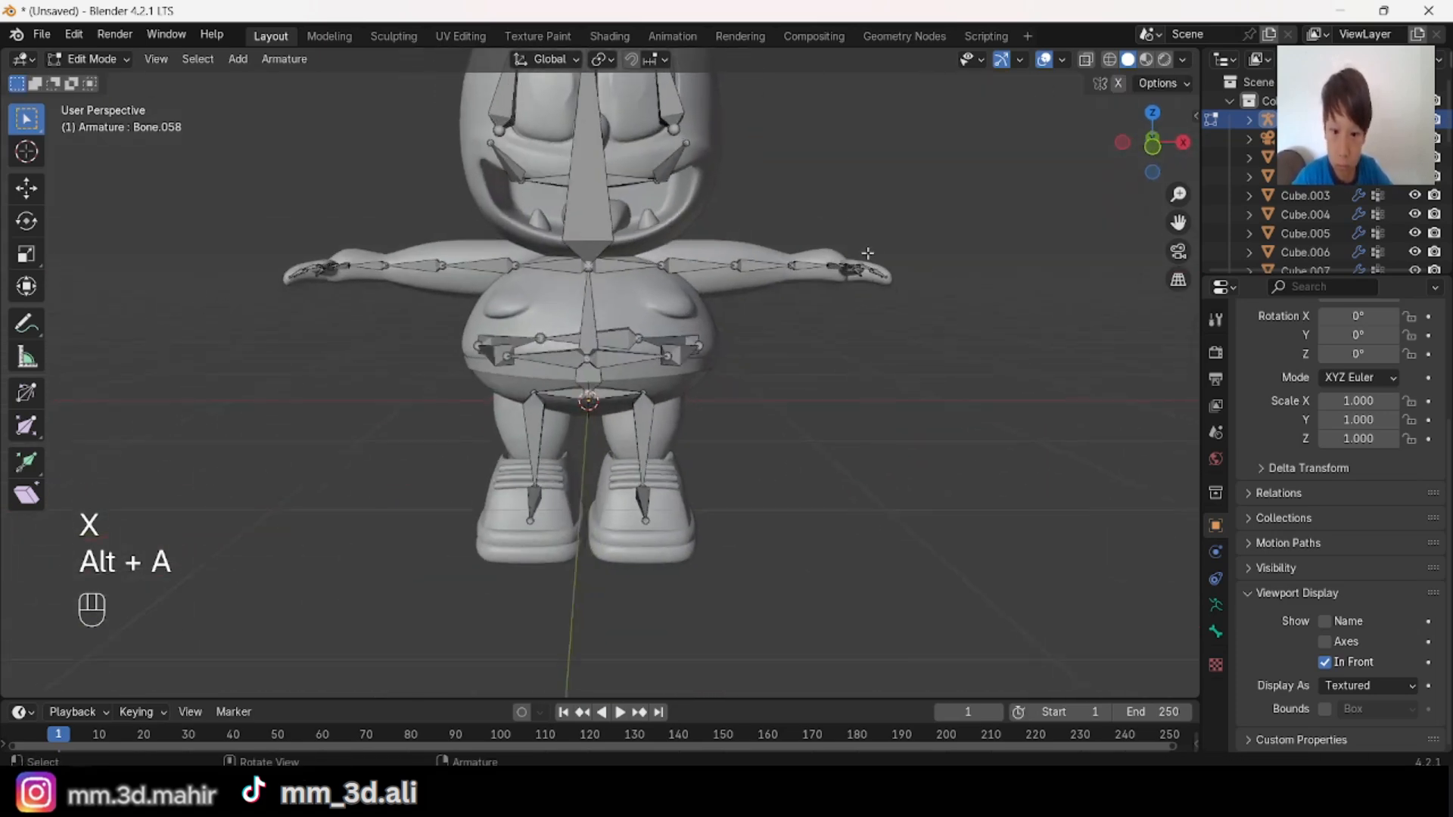
scroll(827, 283, down, 1)
middle_drag(869, 258, 845, 398)
scroll(827, 284, down, 3)
scroll(845, 398, up, 4)
middle_drag(845, 397, 719, 333)
shift+middle_drag(719, 333, 749, 390)
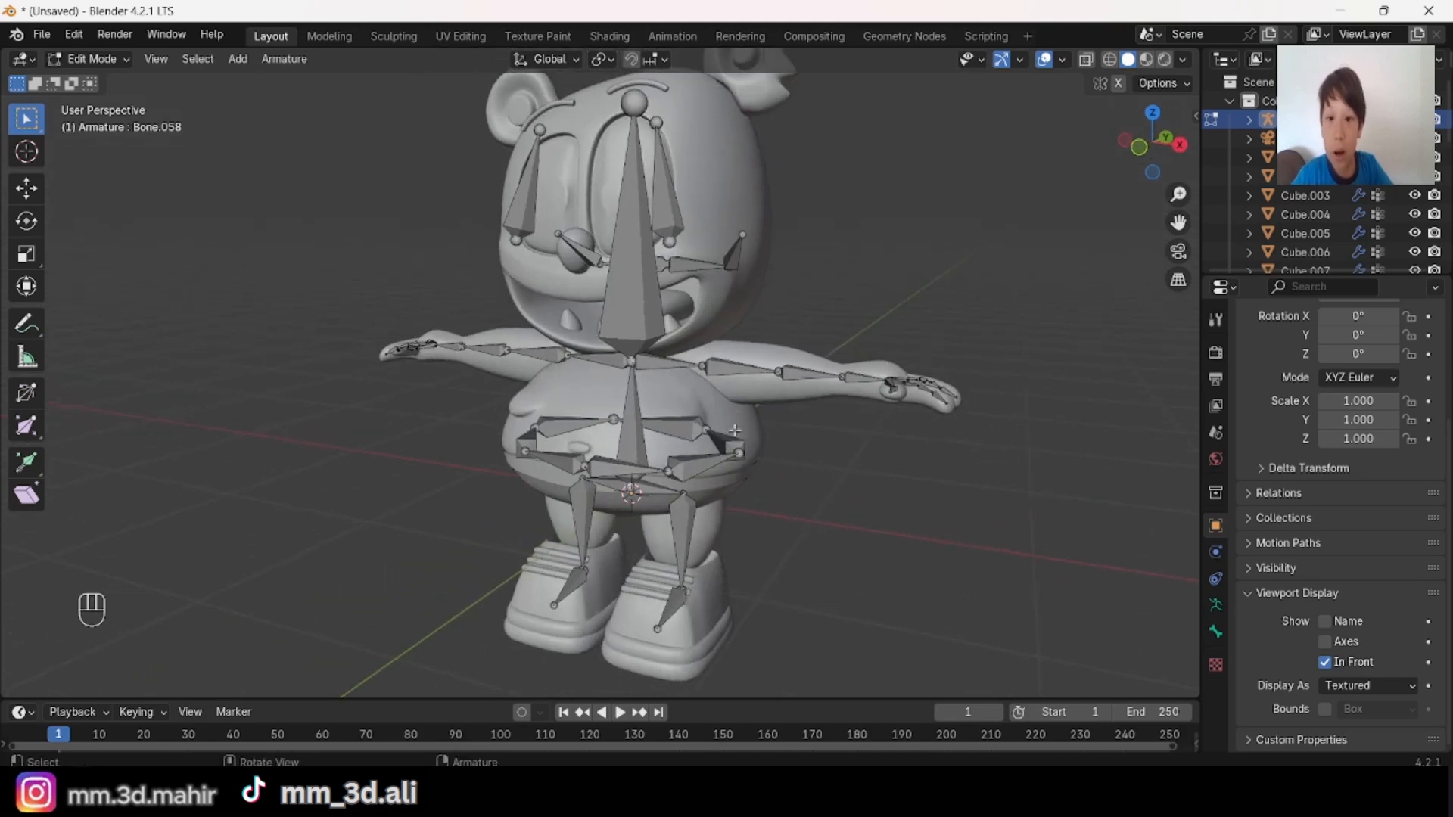
scroll(764, 318, down, 4)
scroll(767, 325, up, 2)
middle_drag(767, 325, 659, 361)
scroll(518, 354, up, 3)
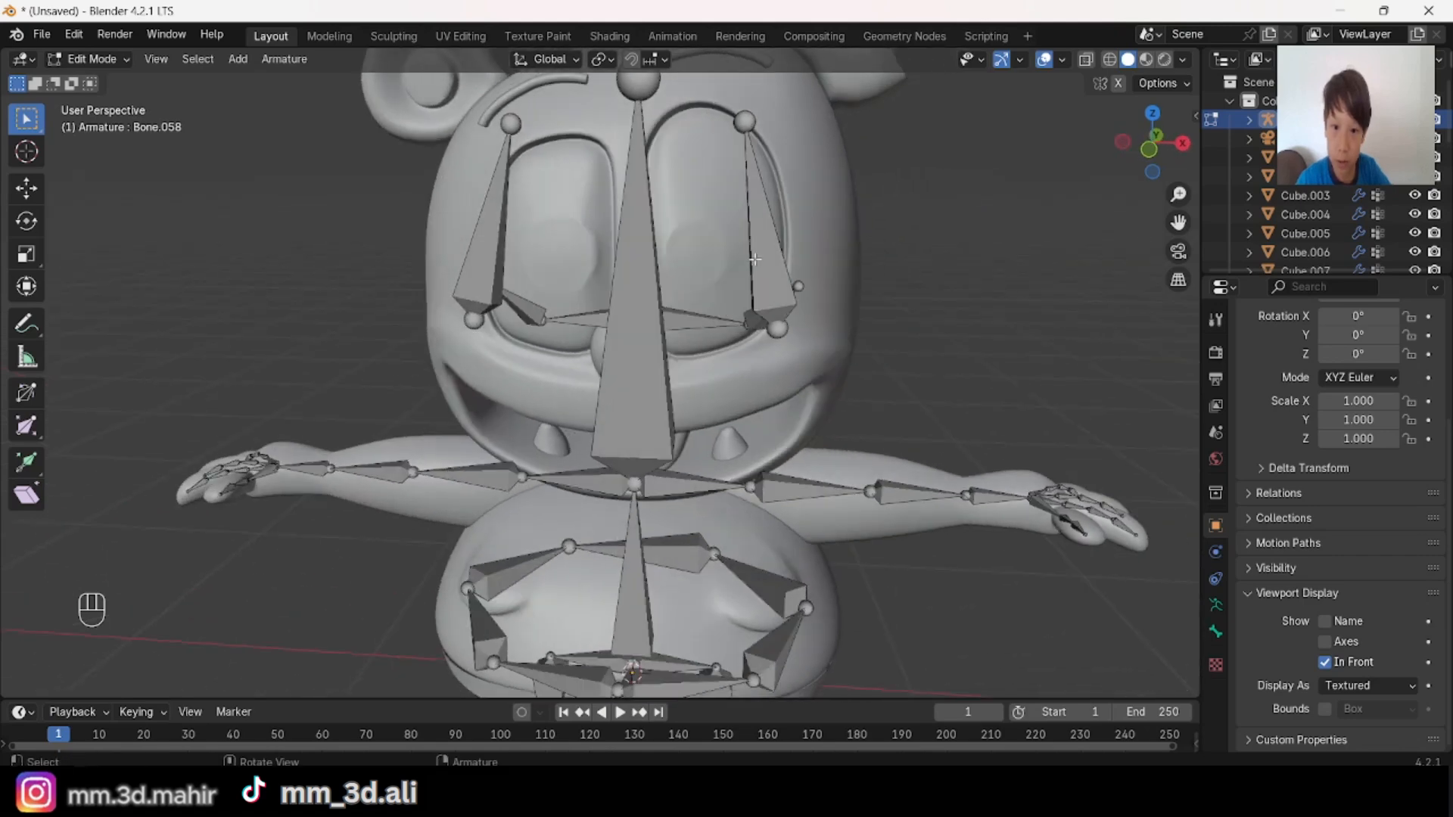
Step: Examine the bones around the mouth and inside the shoes up close
middle_drag(753, 280, 473, 397)
key(alt+a)
middle_drag(644, 390, 470, 415)
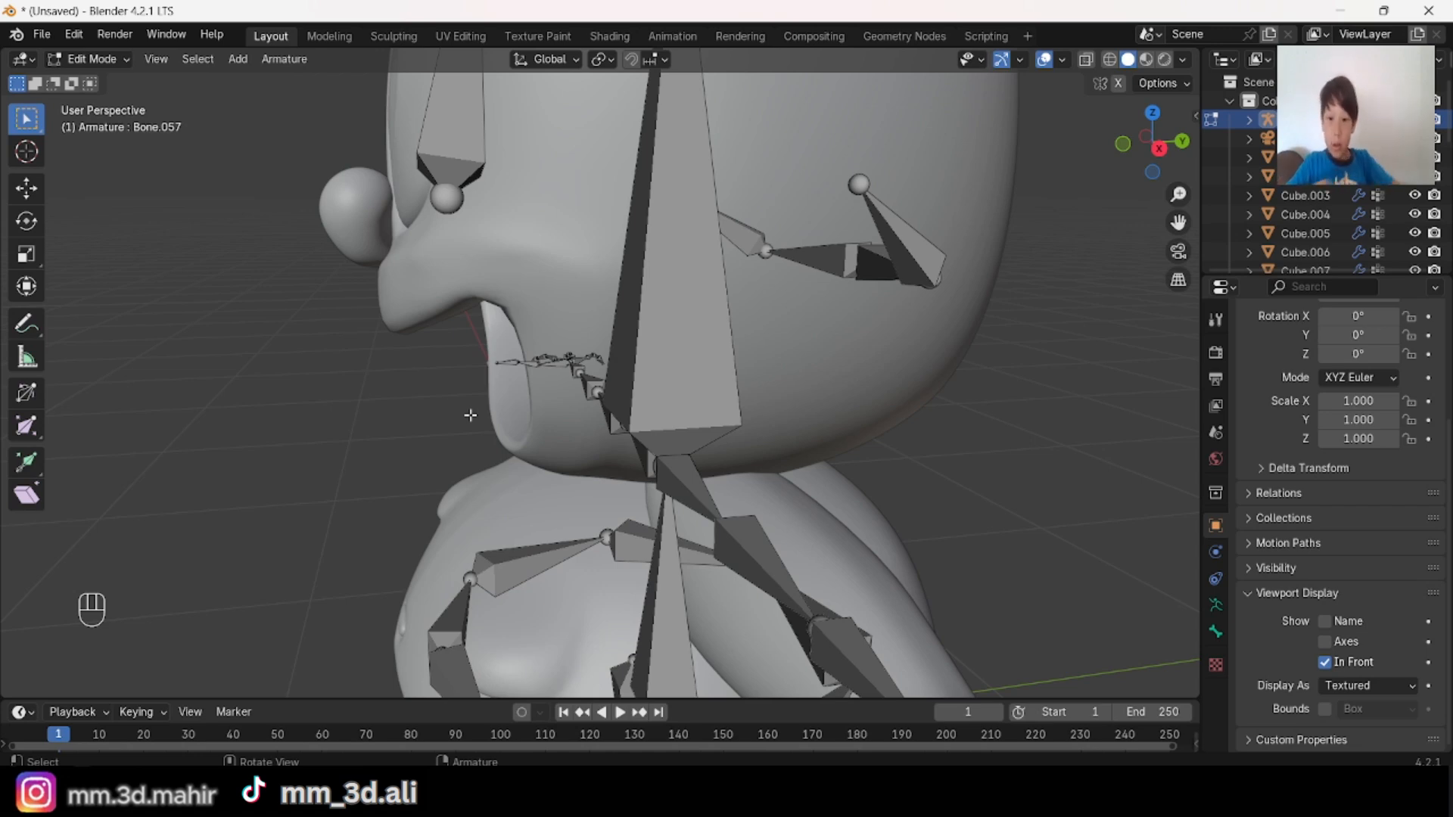
middle_drag(470, 415, 587, 441)
shift+middle_drag(705, 479, 547, 451)
scroll(640, 395, up, 2)
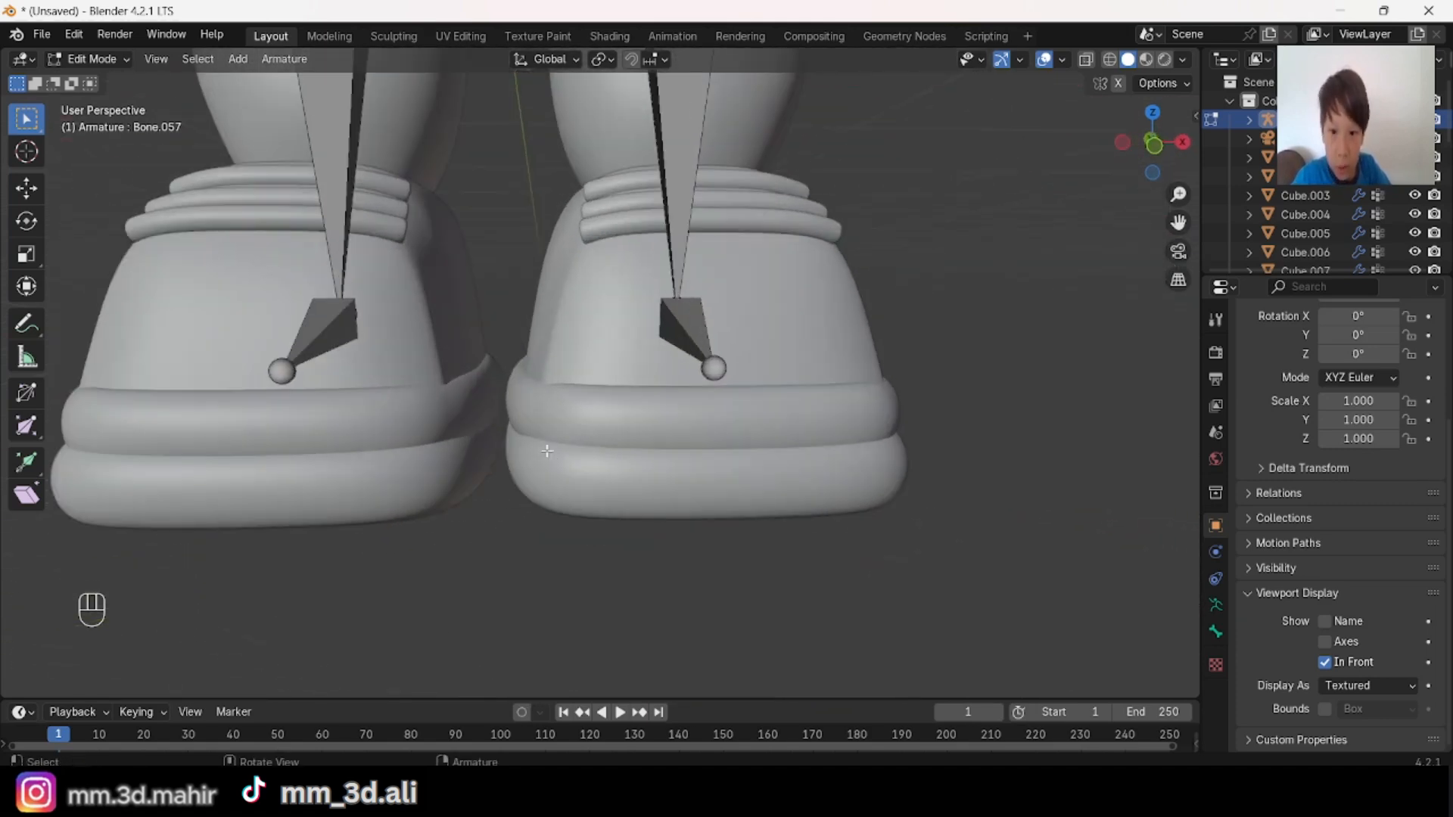
shift+middle_drag(574, 366, 620, 338)
middle_drag(597, 243, 624, 378)
scroll(597, 269, down, 4)
scroll(617, 427, up, 3)
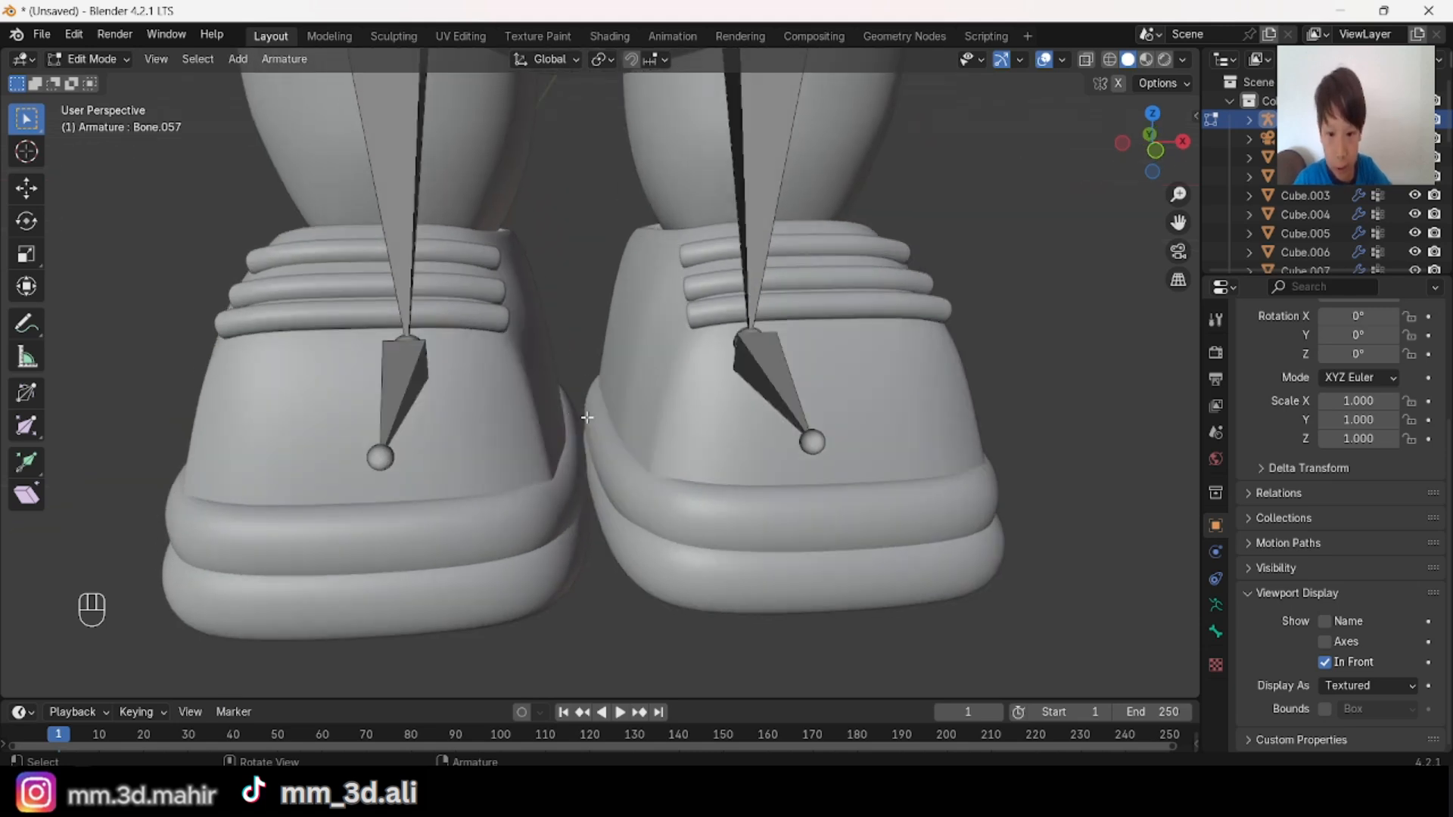
scroll(597, 439, down, 3)
Step: Try moving the foot bone of each leg freely, undoing each move
middle_drag(558, 437, 736, 354)
key(g)
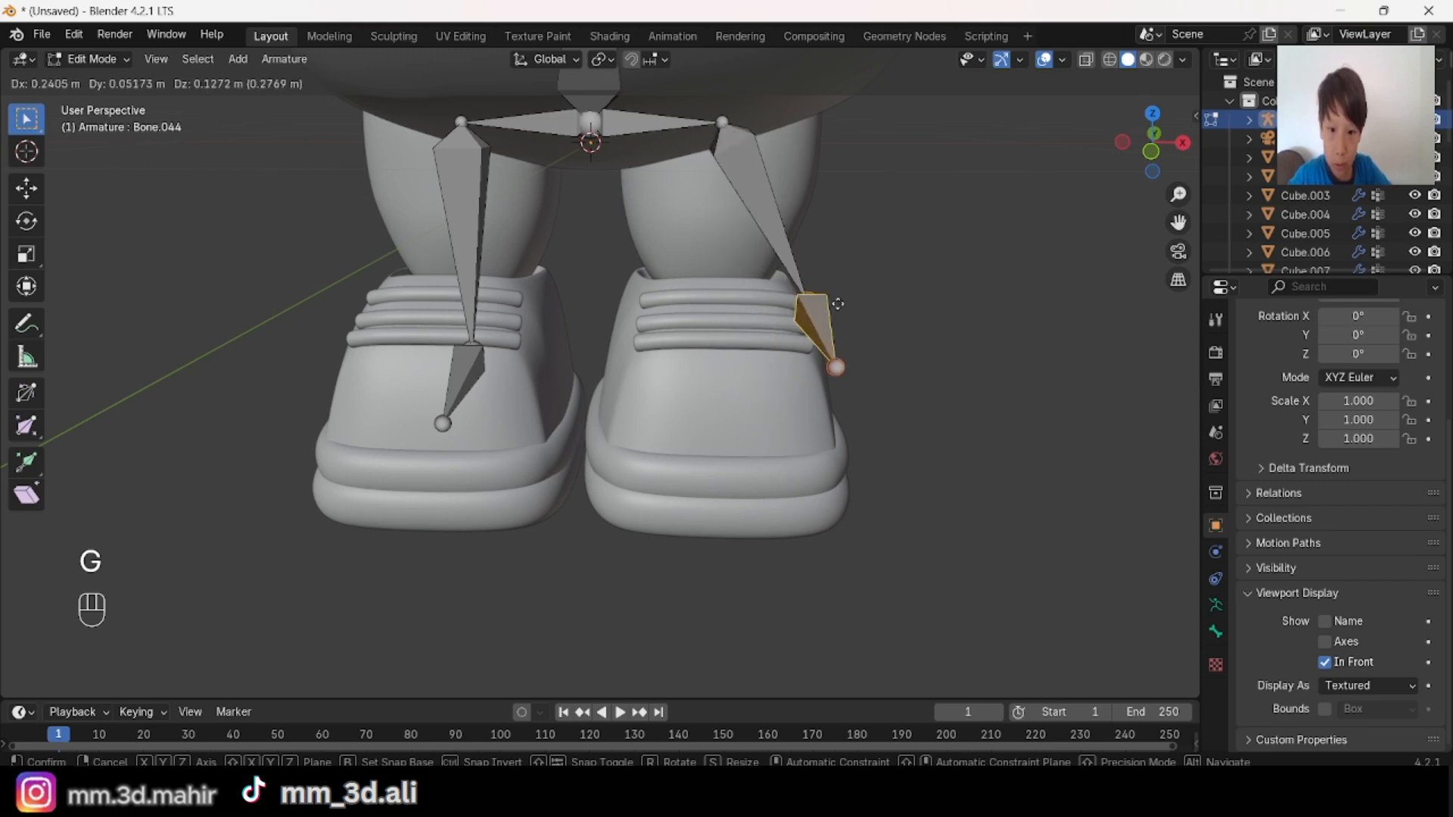
click(912, 272)
key(ctrl+z)
middle_drag(805, 418, 757, 421)
key(alt+a)
middle_drag(614, 428, 565, 412)
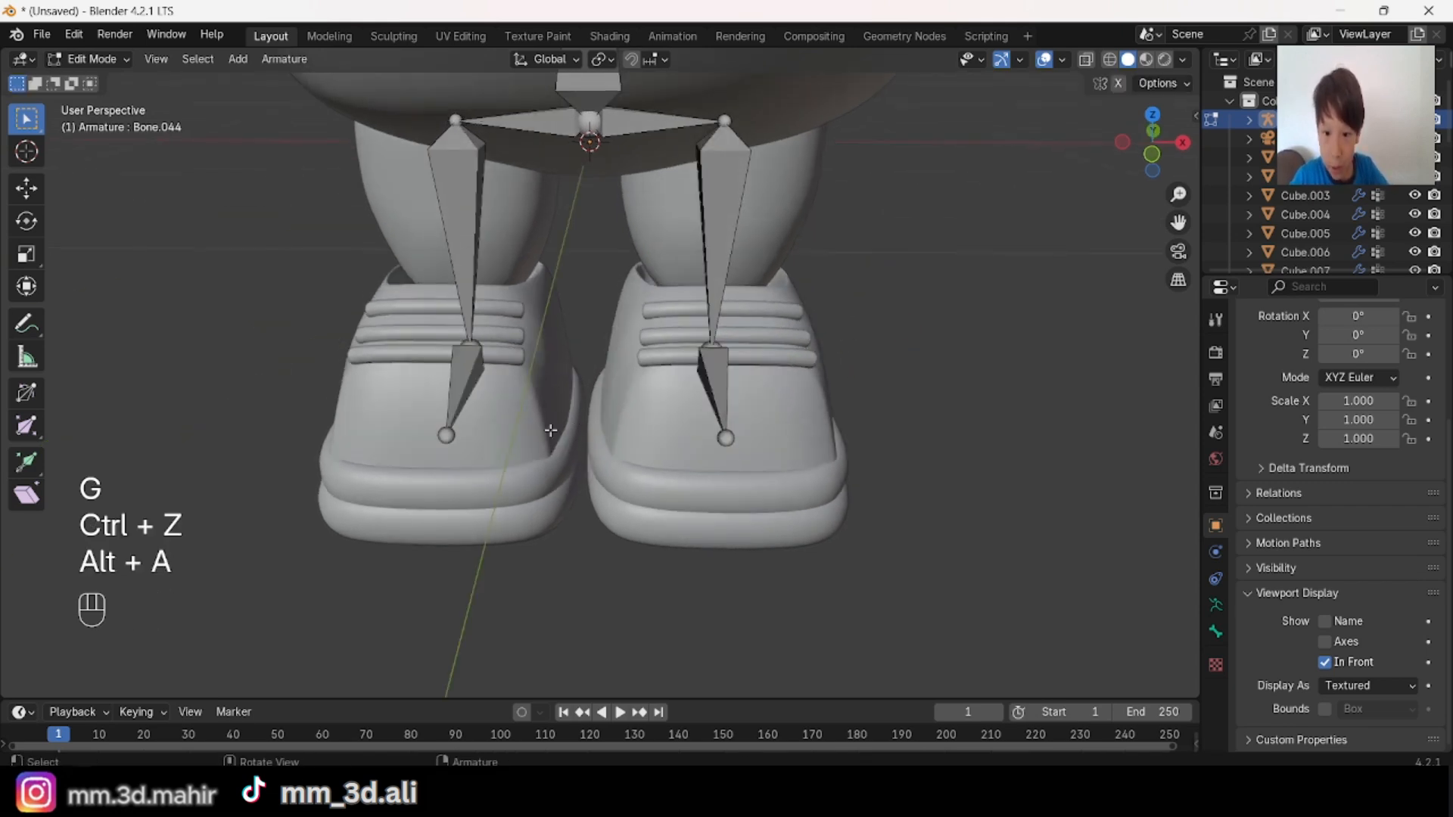
key(g)
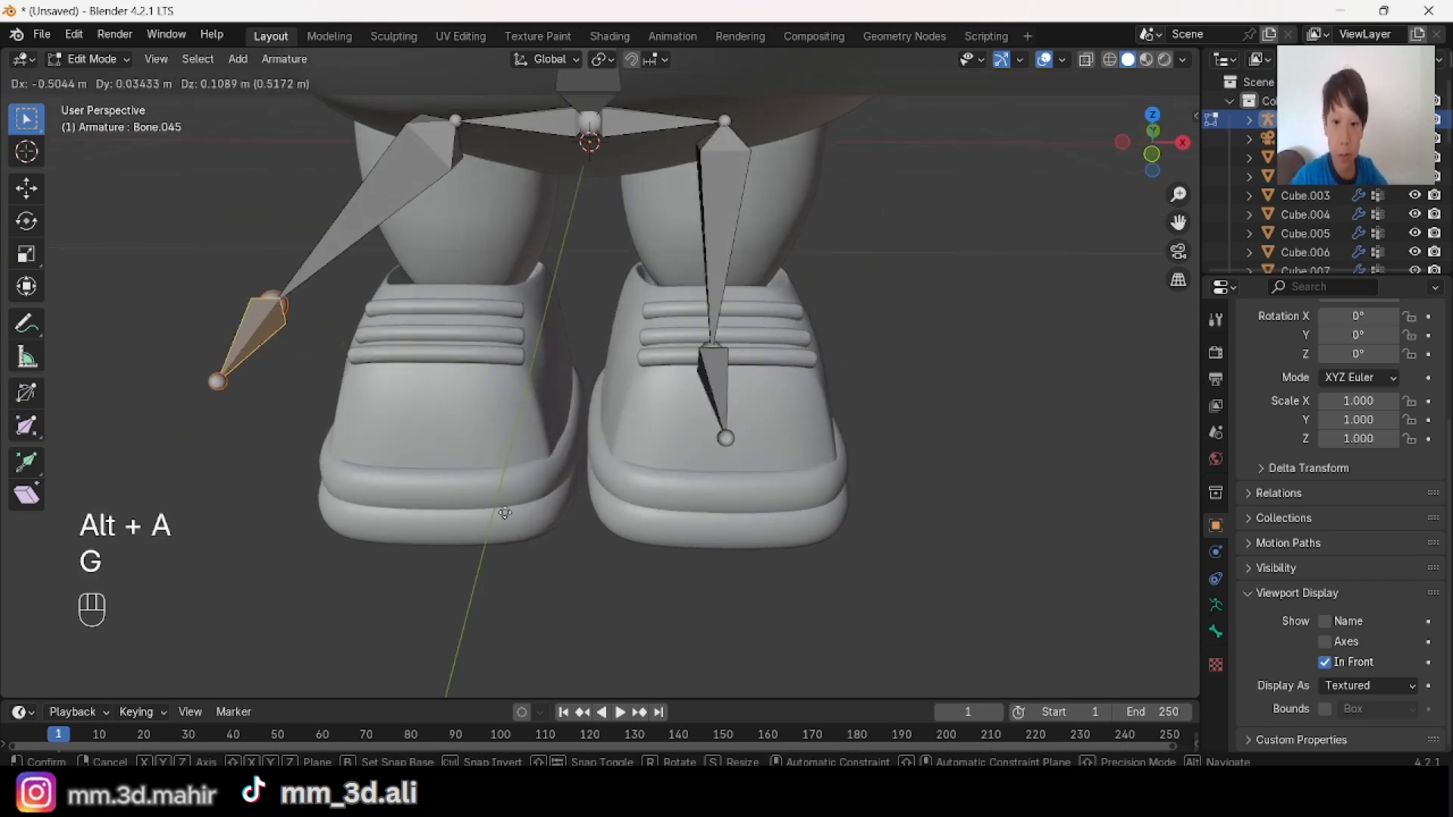
click(637, 426)
key(ctrl+z)
middle_drag(681, 488, 693, 412)
key(alt+a)
Step: Duplicate the character's left foot bone and place the copy at the inner edge of the shoe sole in front view
middle_drag(734, 485, 665, 519)
scroll(670, 512, up, 2)
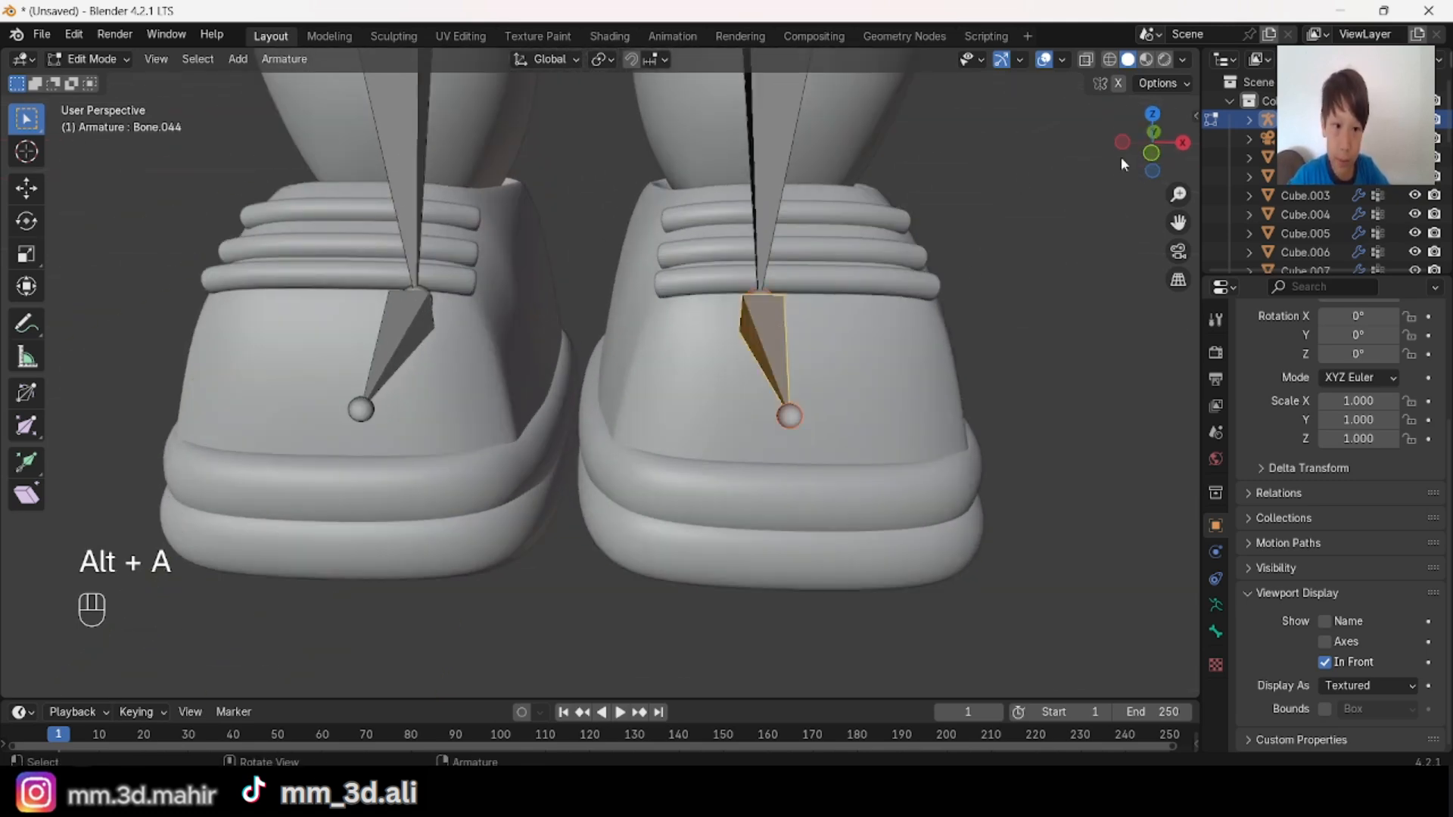
click(1151, 152)
key(shift+d)
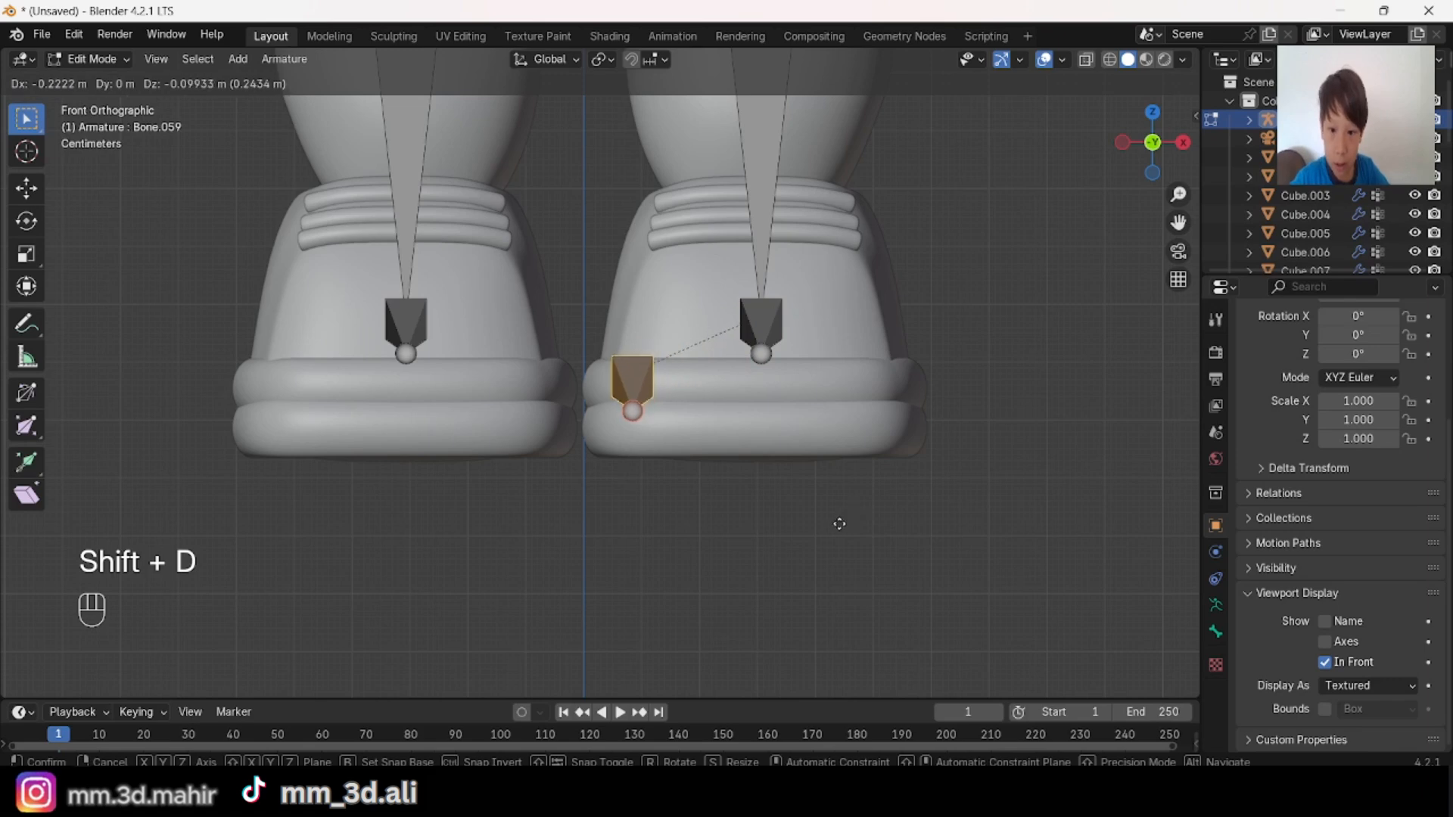
key(ctrl)
click(824, 538)
middle_drag(861, 537, 763, 569)
click(1138, 170)
click(407, 325)
key(e)
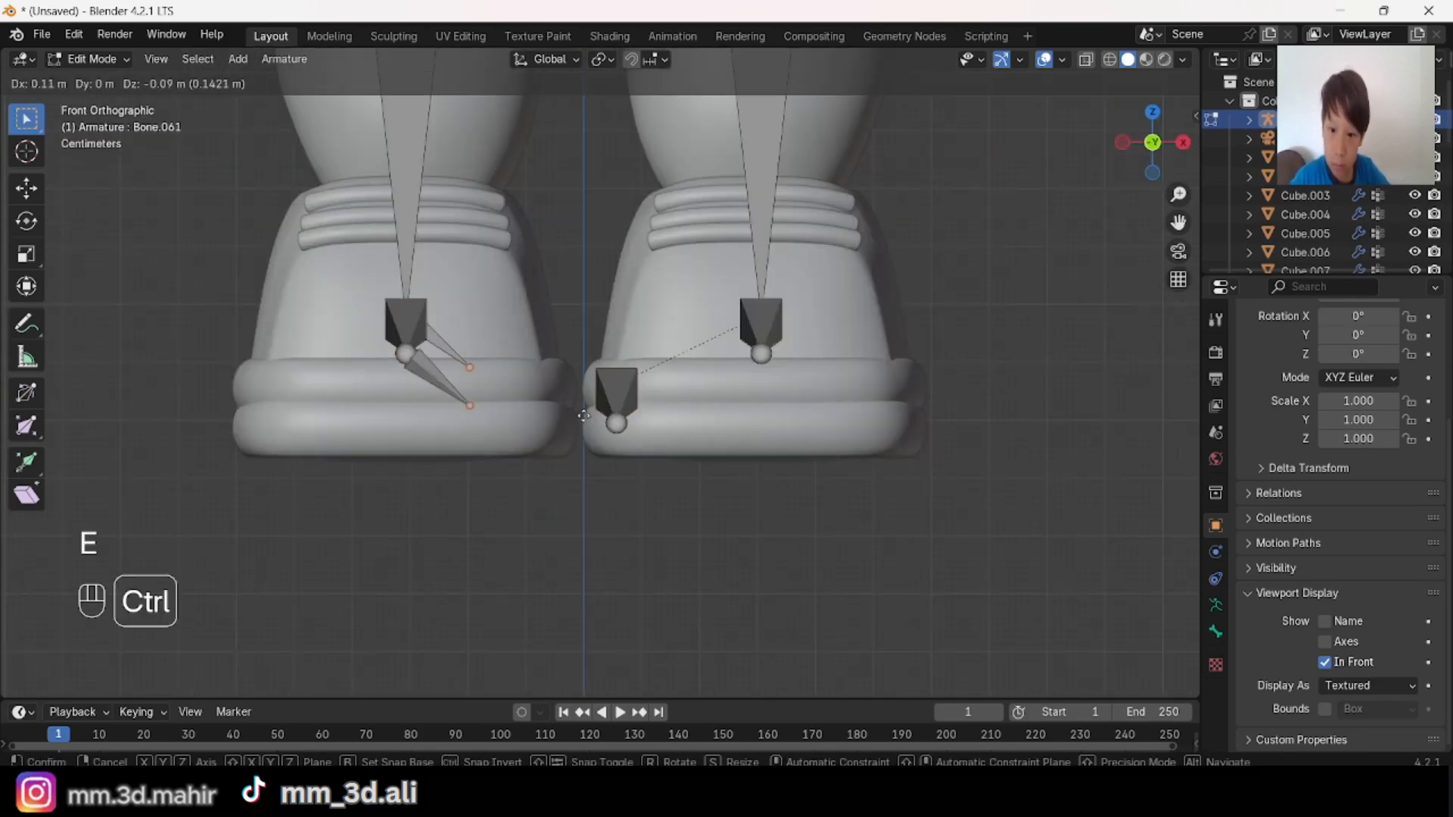
click(538, 426)
key(ctrl+z)
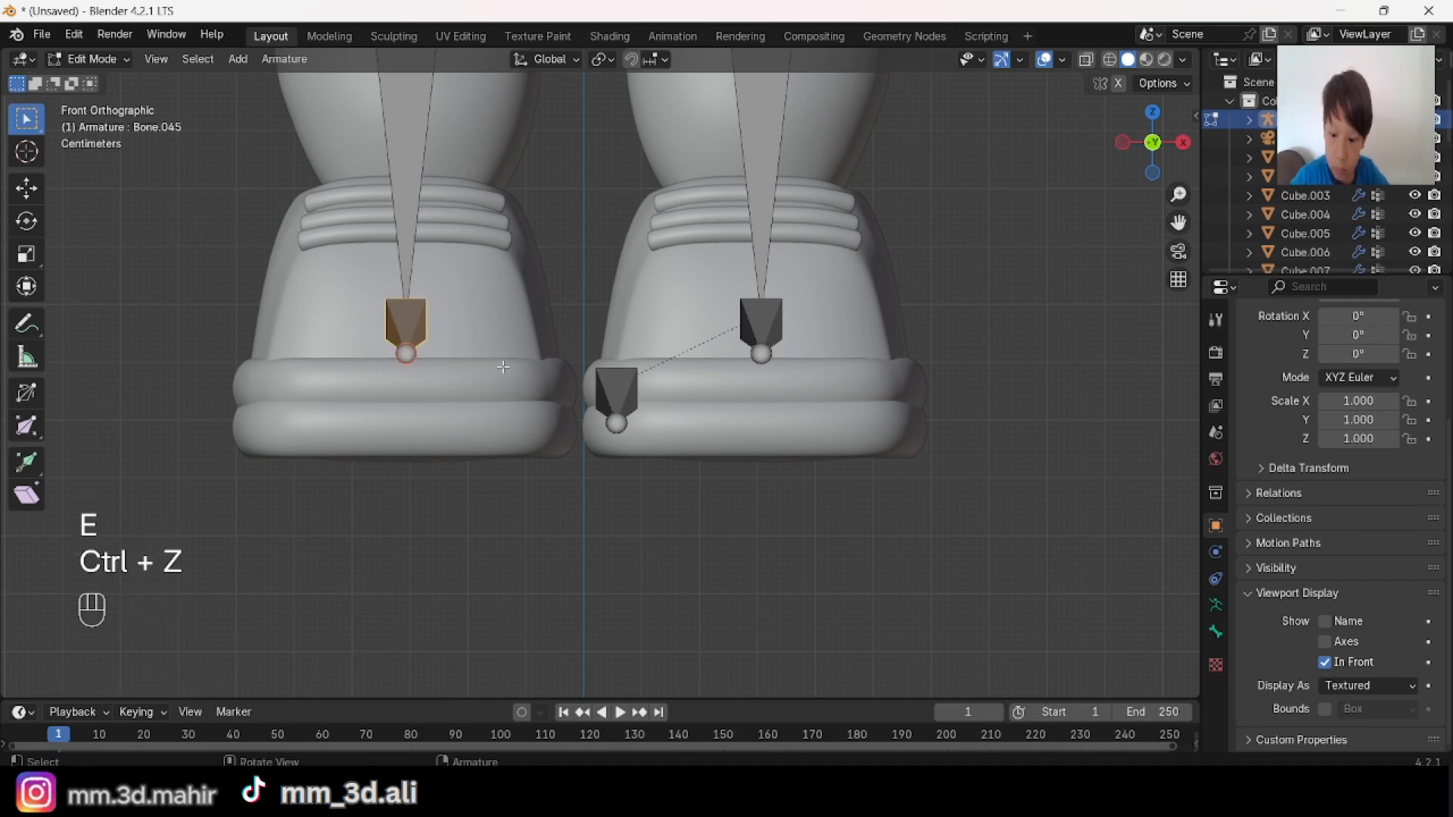
Step: Duplicate the character's right foot bone and place the copy at the inner sole edge, offset 0.22 m in X and -0.12 m in Z
key(shift+d)
key(ctrl)
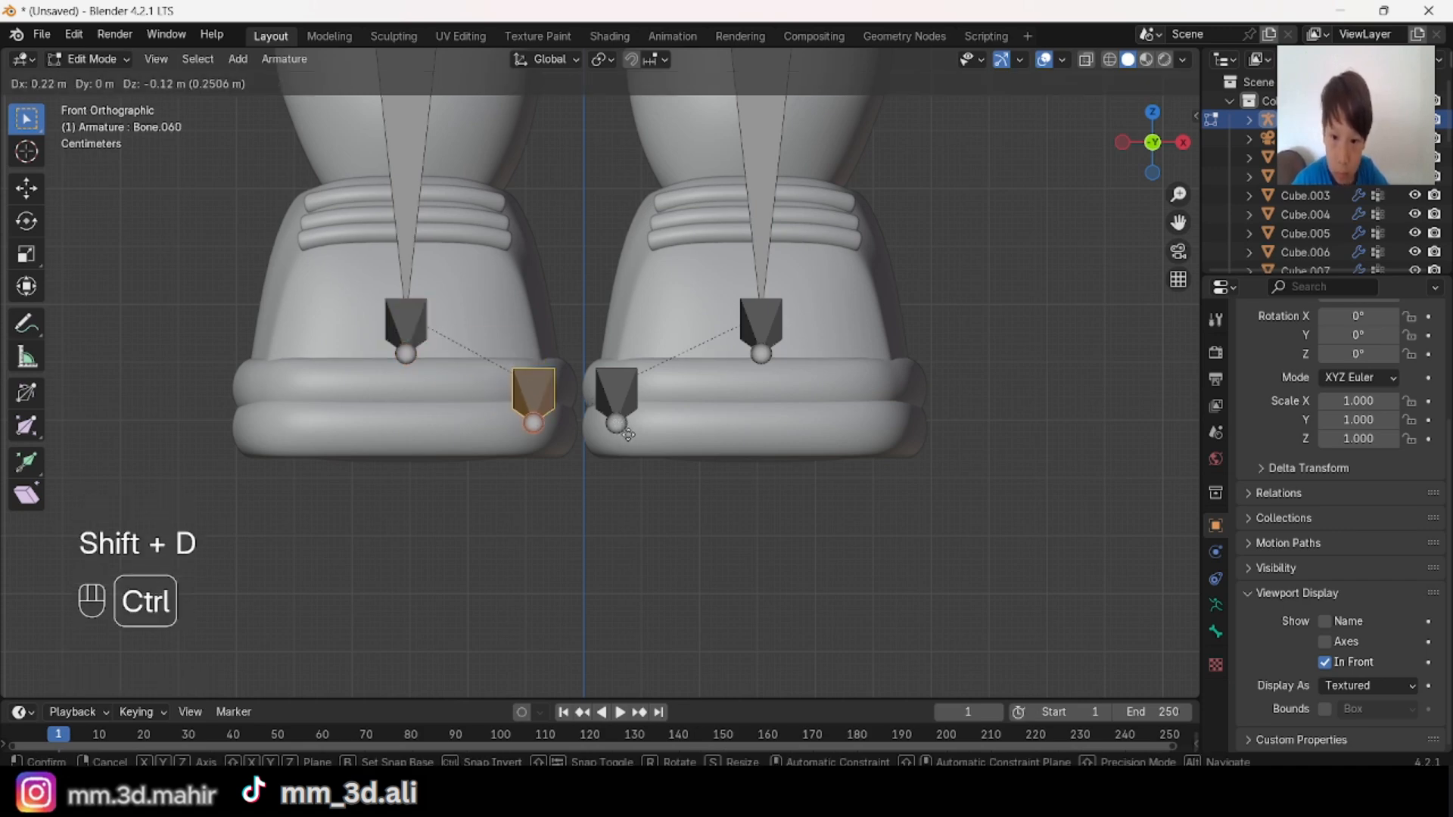
click(627, 434)
Step: Scale down the two duplicated bones at the inner edges of the shoes
middle_drag(627, 435, 567, 386)
shift+click(568, 386)
key(s)
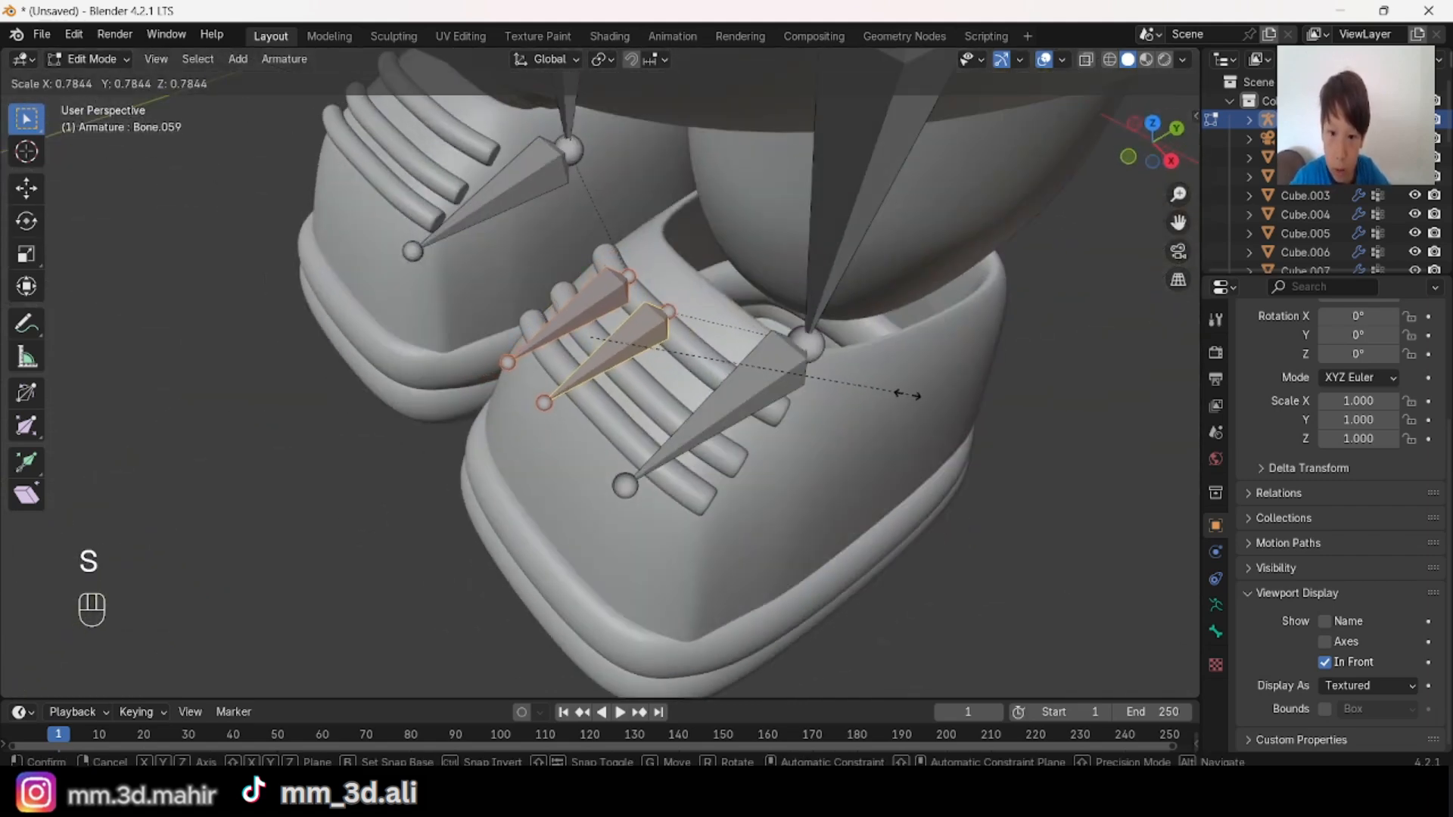
click(872, 317)
key(s)
middle_drag(873, 317, 803, 424)
click(933, 303)
key(s)
click(1002, 430)
middle_drag(1006, 429, 1106, 471)
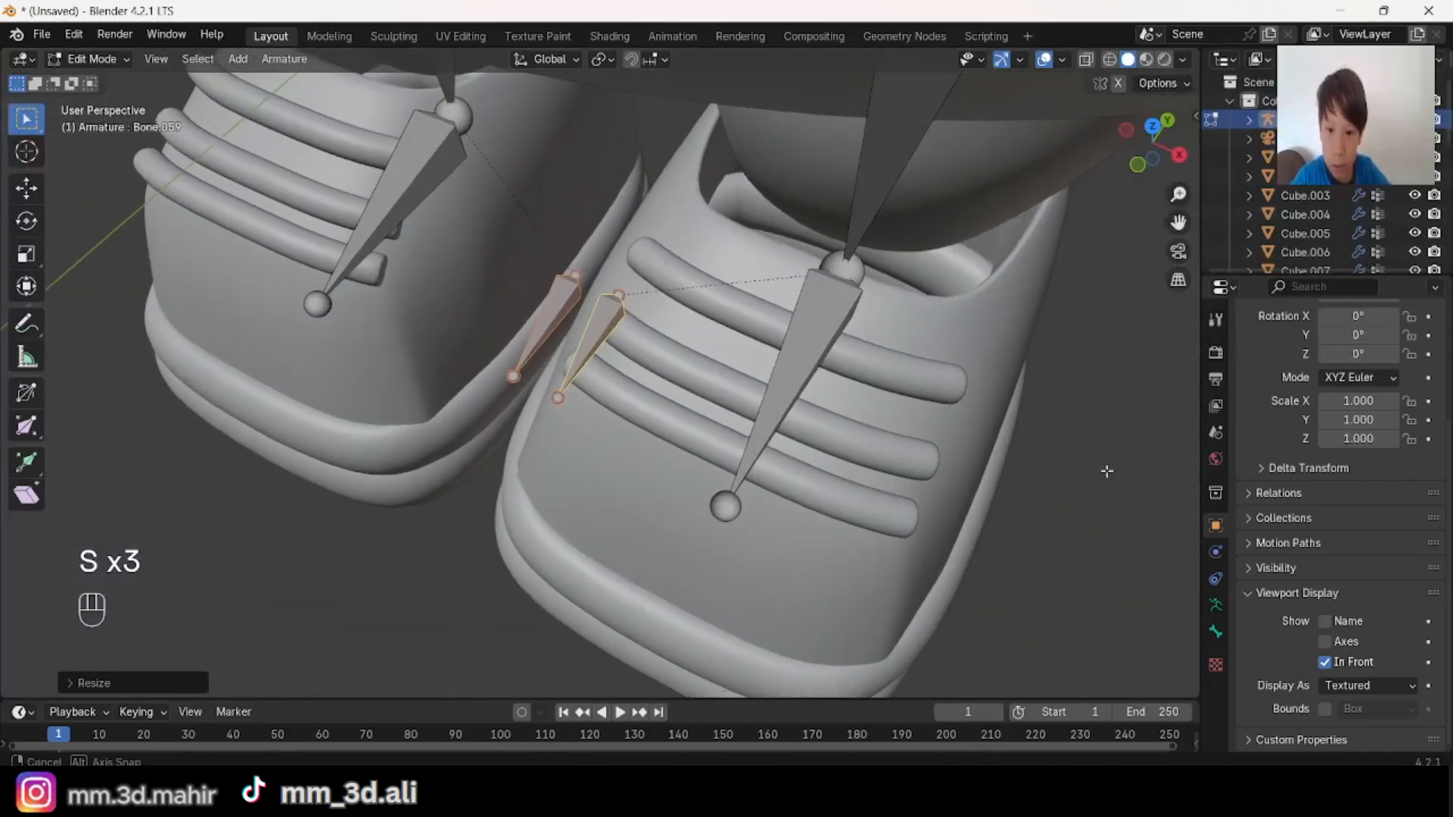
Step: Move the two small inner-shoe bones along the Y axis
key(g)
key(y)
click(1046, 525)
middle_drag(1046, 525, 1119, 461)
Step: Spread the front tips of the two inner-shoe bones apart so each angles into its own shoe
key(alt+a)
click(564, 472)
shift+click(509, 468)
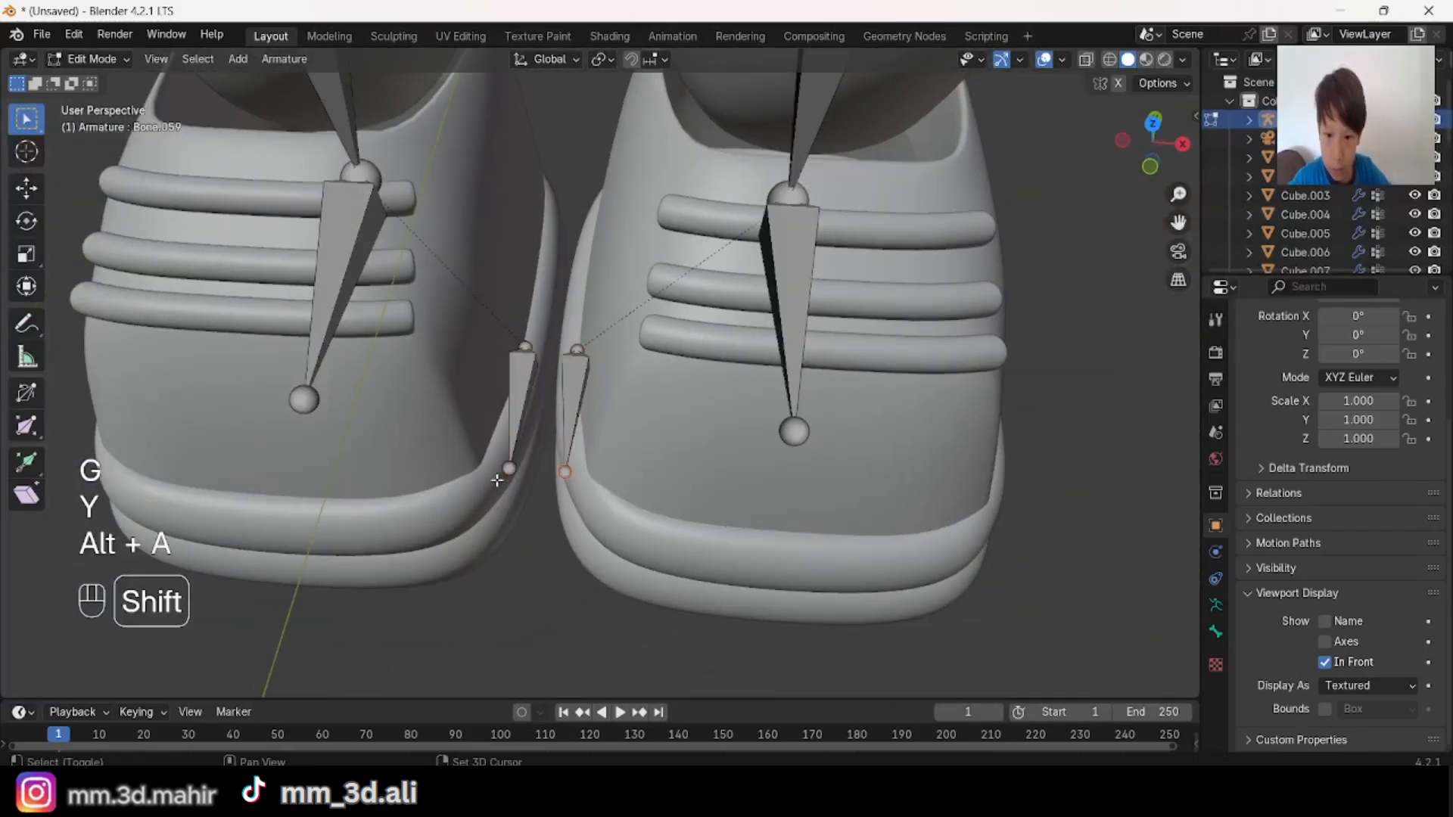
key(s)
click(902, 538)
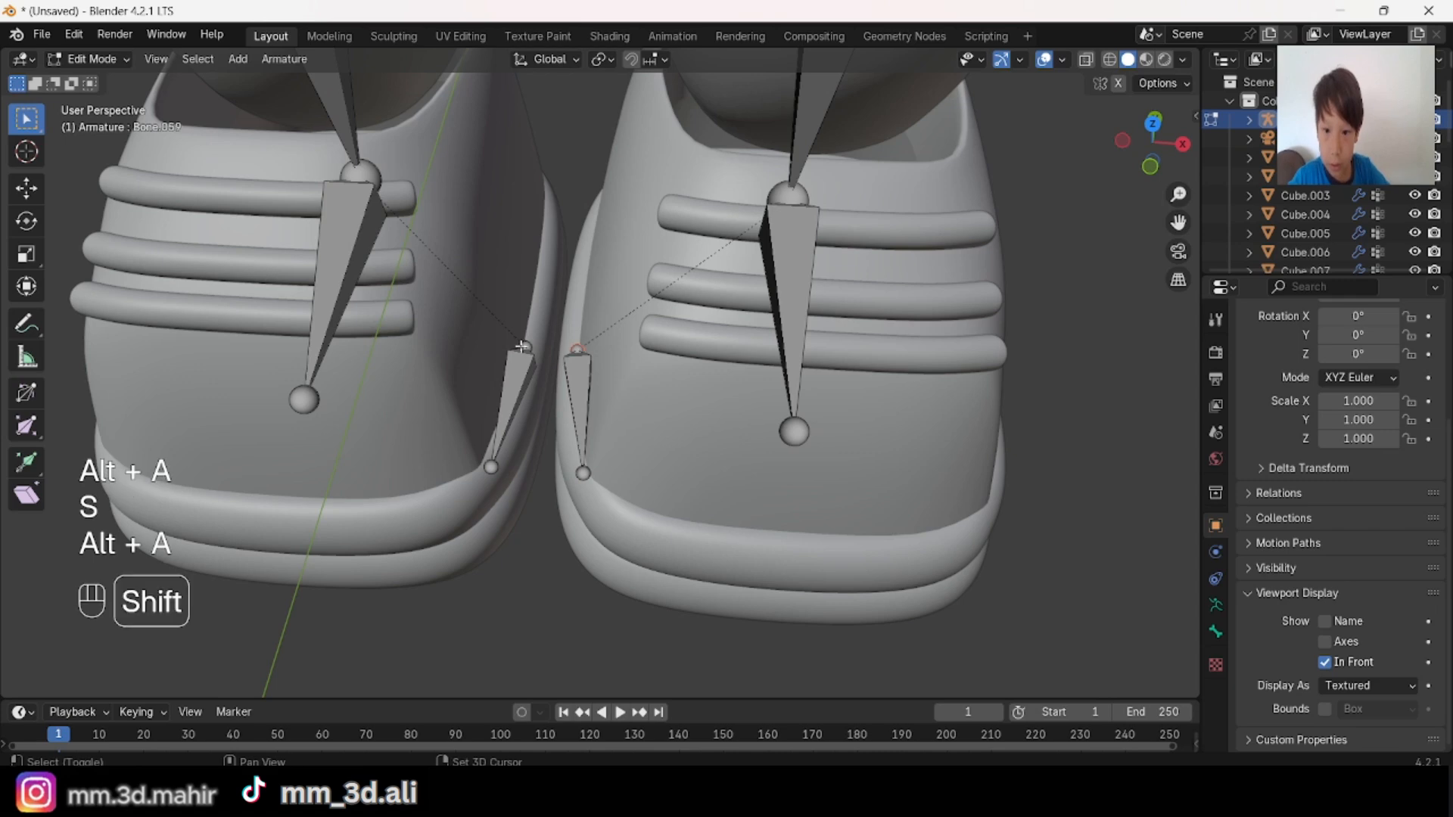
Step: Extrude a bone backward along Y from the rear joint of each inner-shoe bone and spread the new ends apart
shift+middle_drag(769, 452, 462, 451)
middle_drag(724, 454, 888, 300)
key(e)
key(y)
click(722, 403)
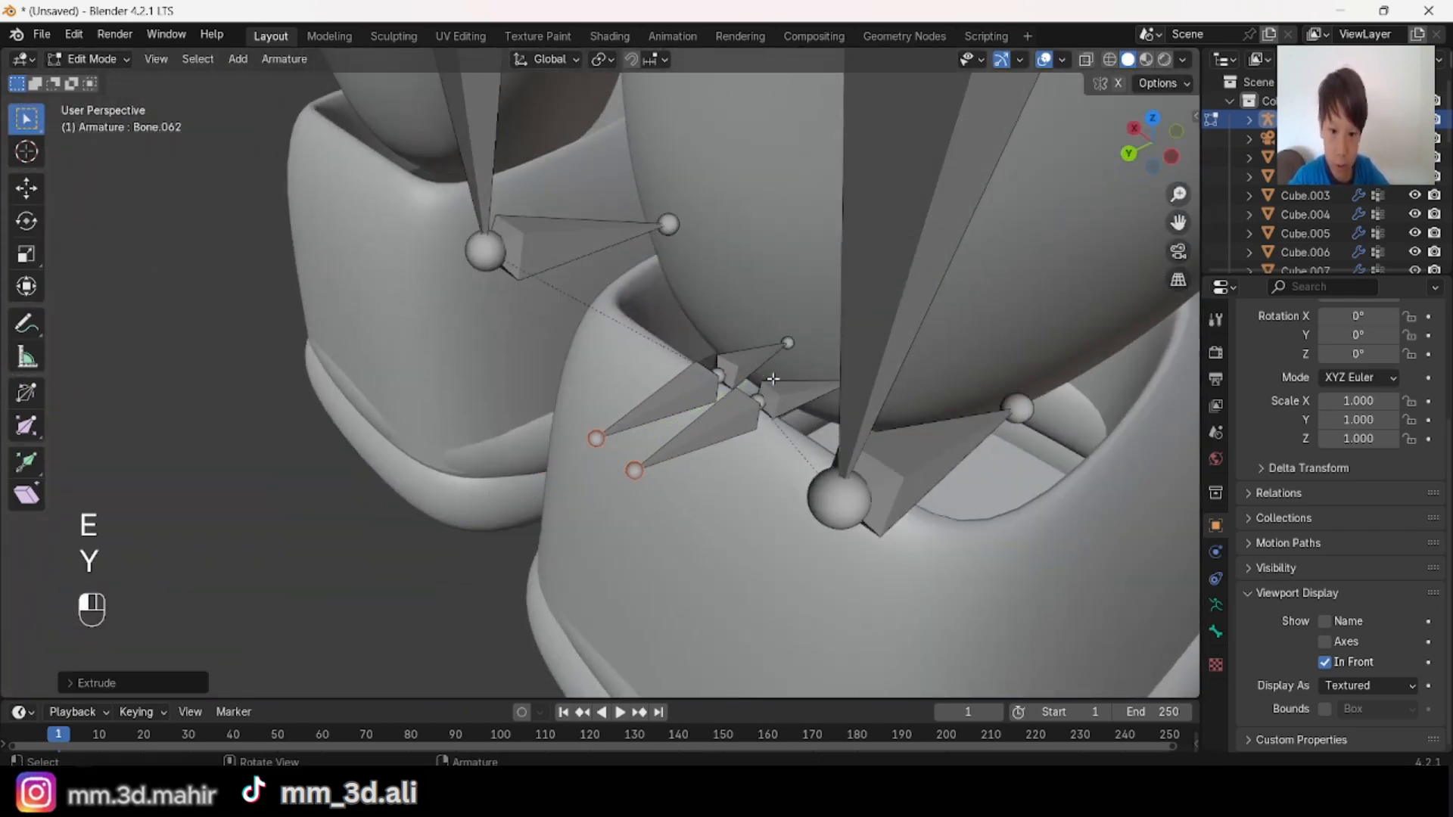
middle_drag(722, 402, 549, 354)
key(s)
click(913, 437)
Step: Scale all four inner-shoe bones along X to bring the two chains closer together
key(alt+a)
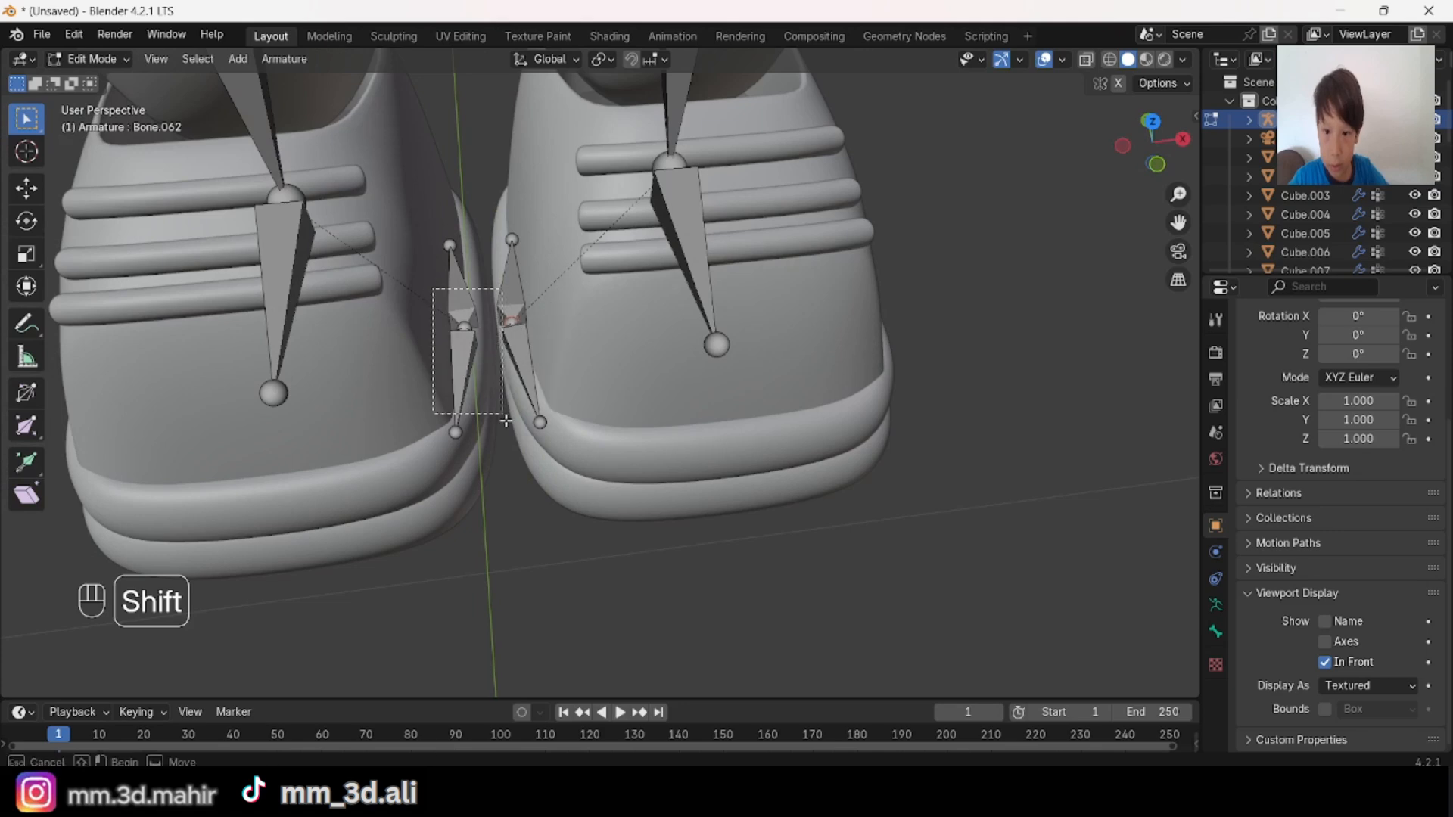
shift+middle_drag(589, 520, 982, 496)
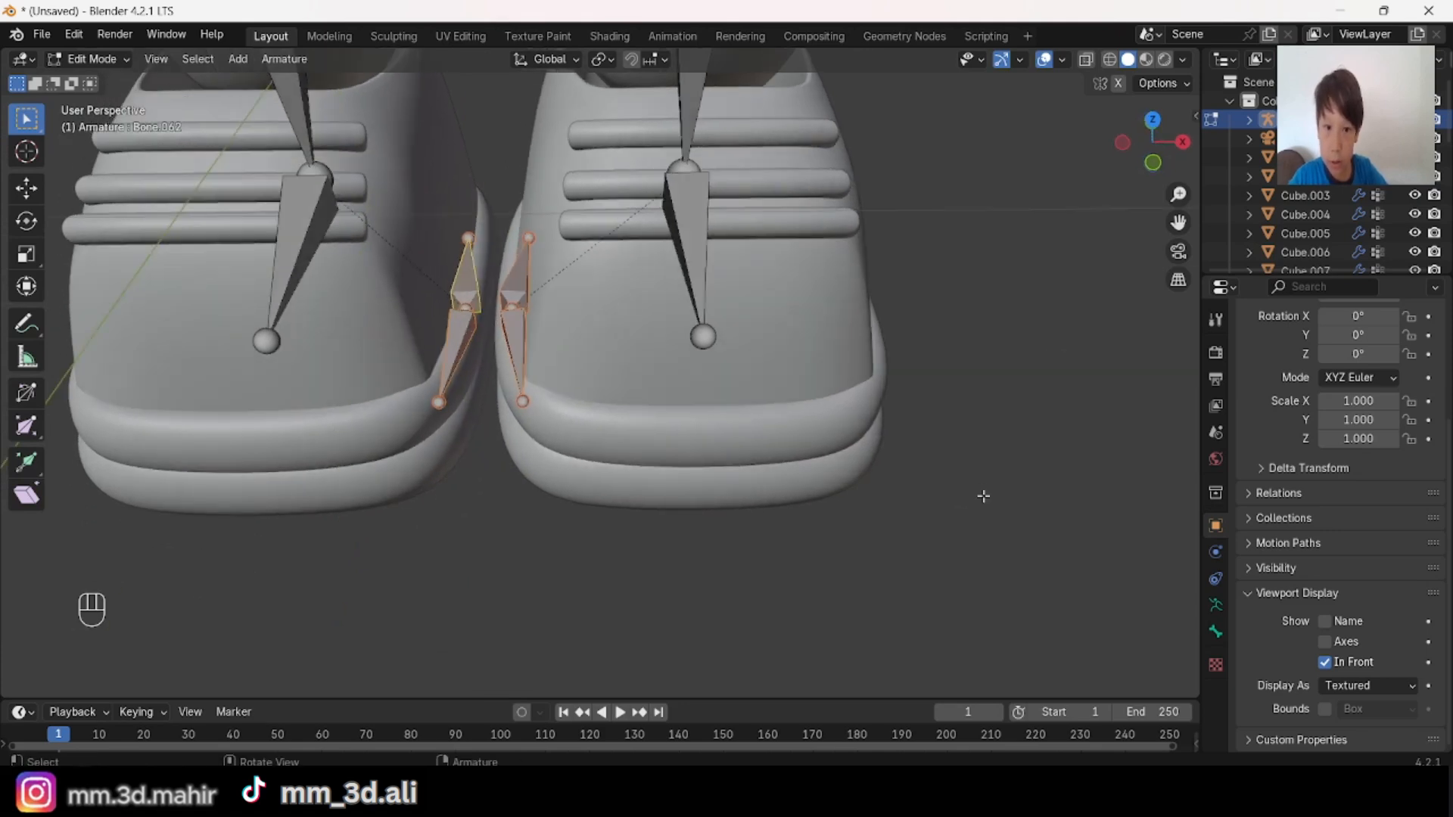
key(s)
key(x)
click(898, 452)
key(alt+a)
Step: Reselect the four inner-shoe bones and shift them along the X axis between the shoes
scroll(842, 302, down, 4)
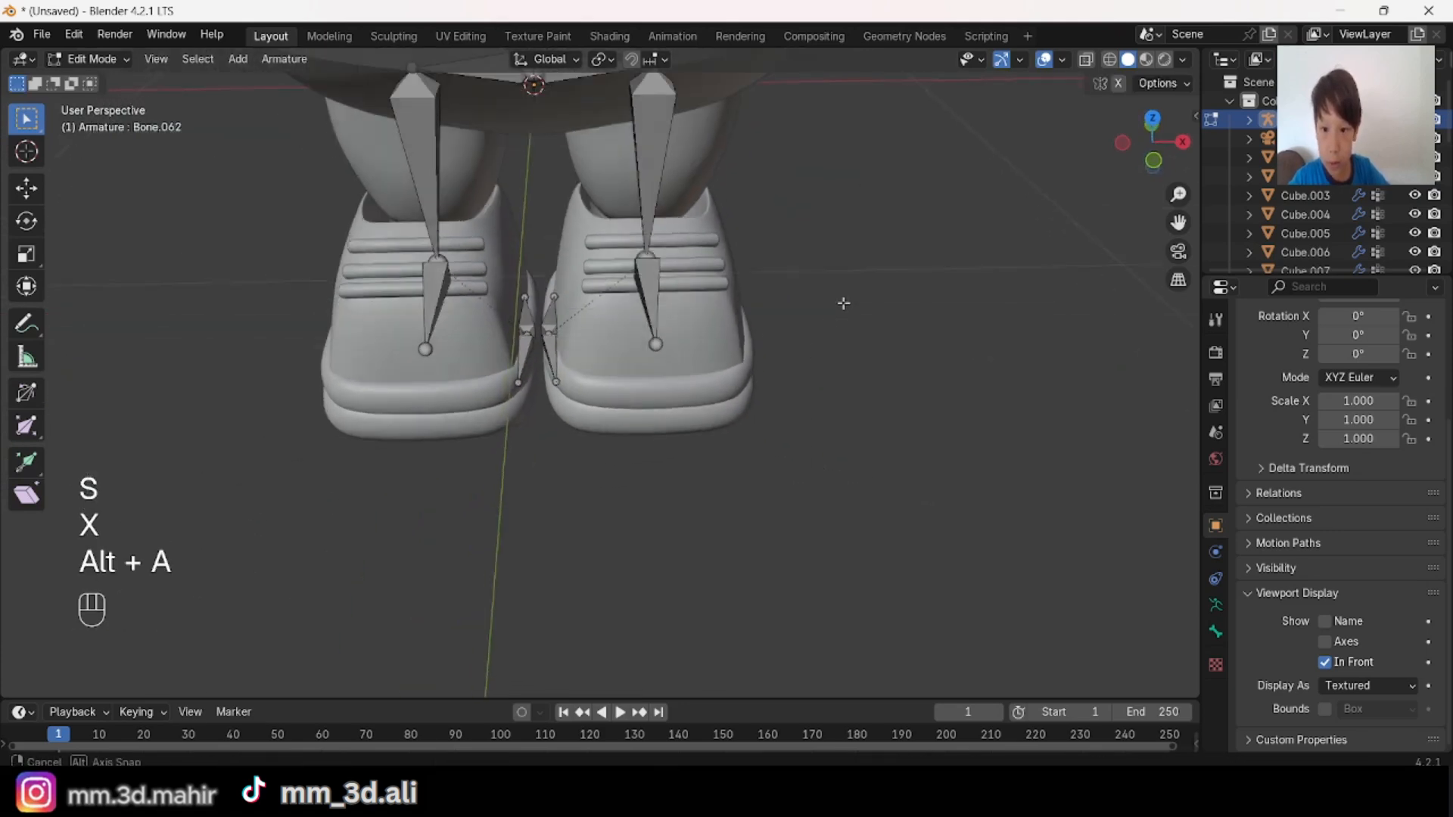
middle_drag(843, 302, 916, 382)
scroll(895, 324, up, 1)
key(ctrl+z)
key(g)
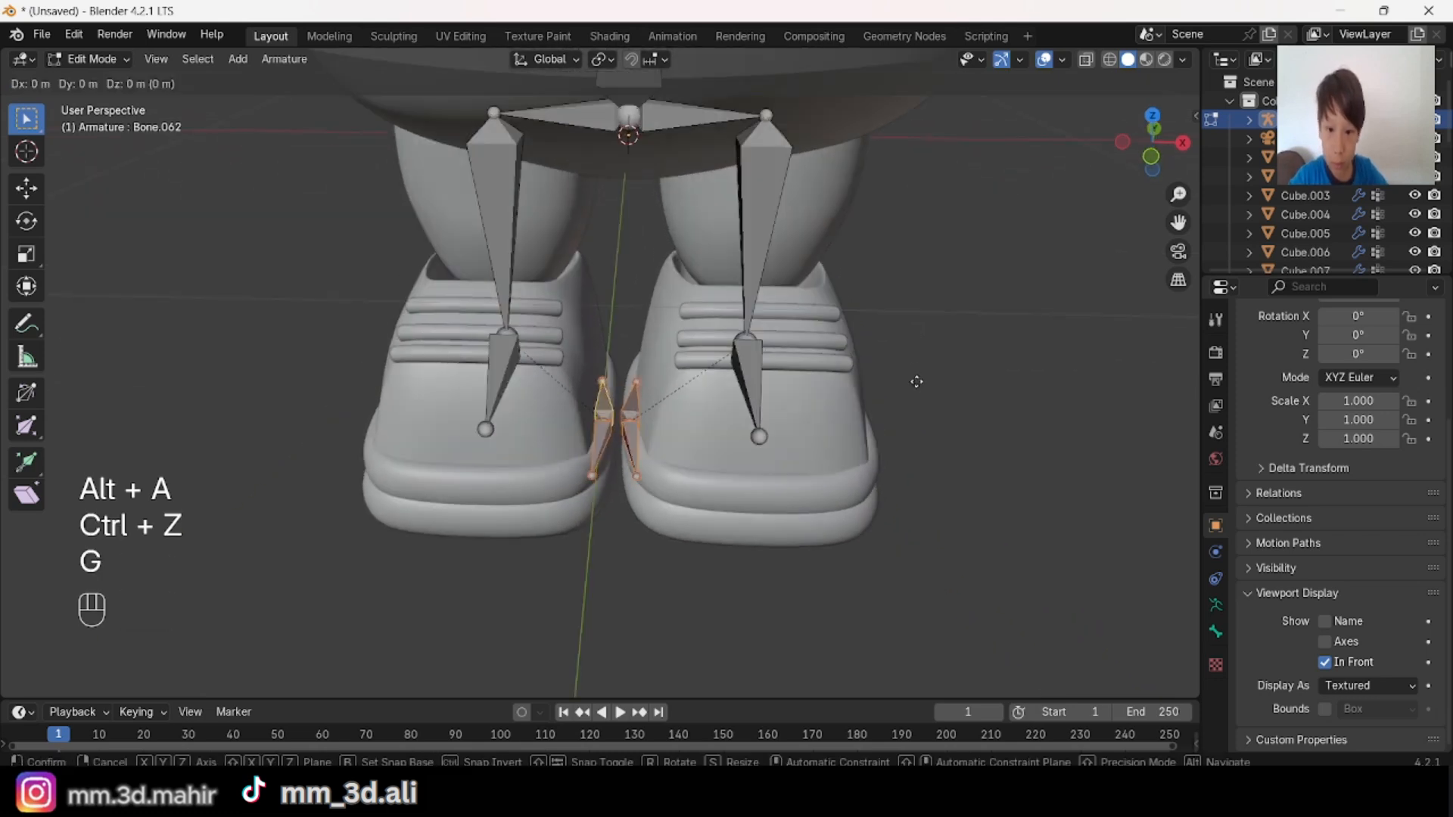
key(x)
click(939, 397)
key(alt+a)
Step: In Pose Mode, try rotating the character's left leg bone from the front, and undo the rotation
scroll(941, 398, down, 4)
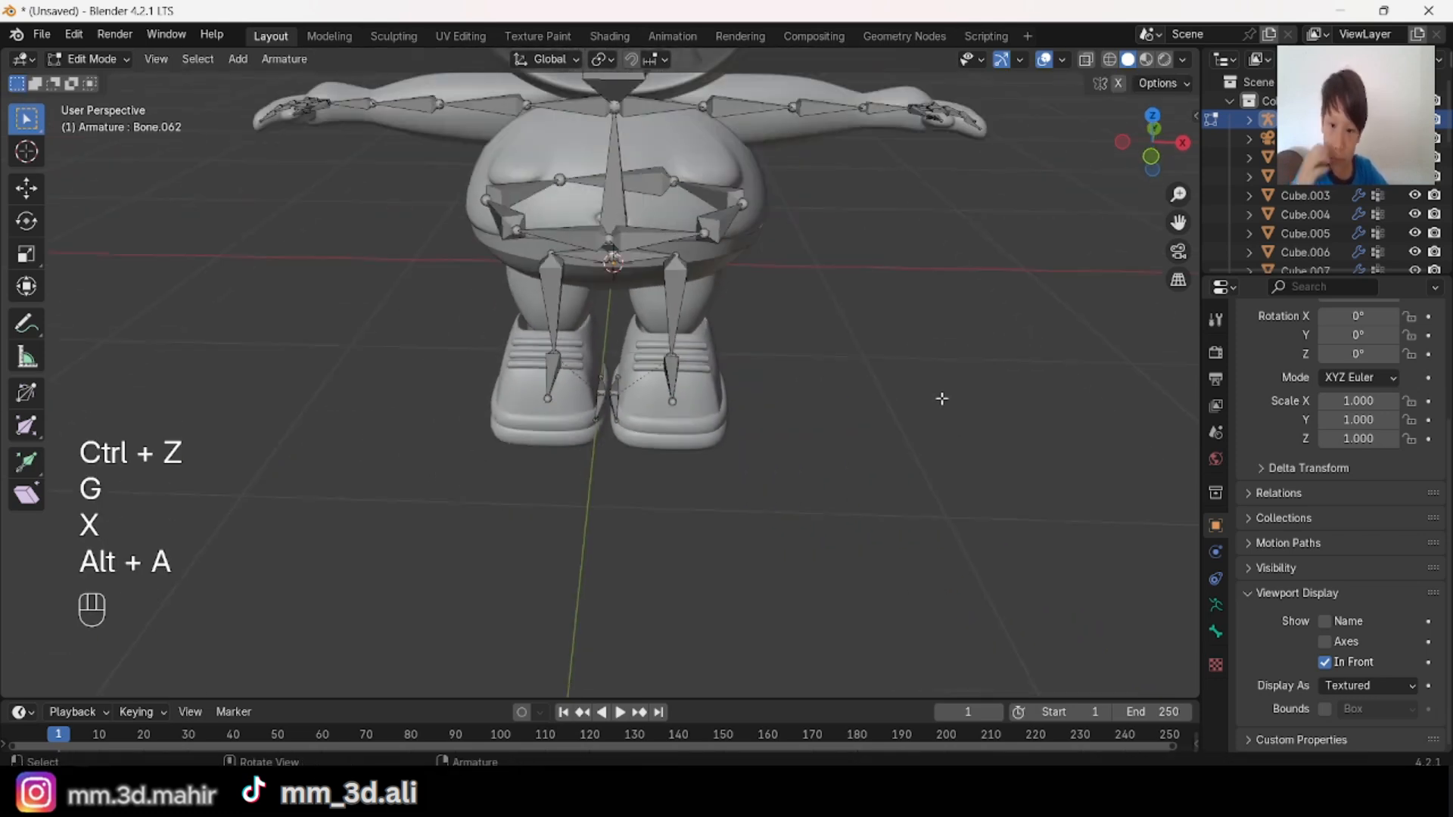
middle_drag(941, 398, 878, 350)
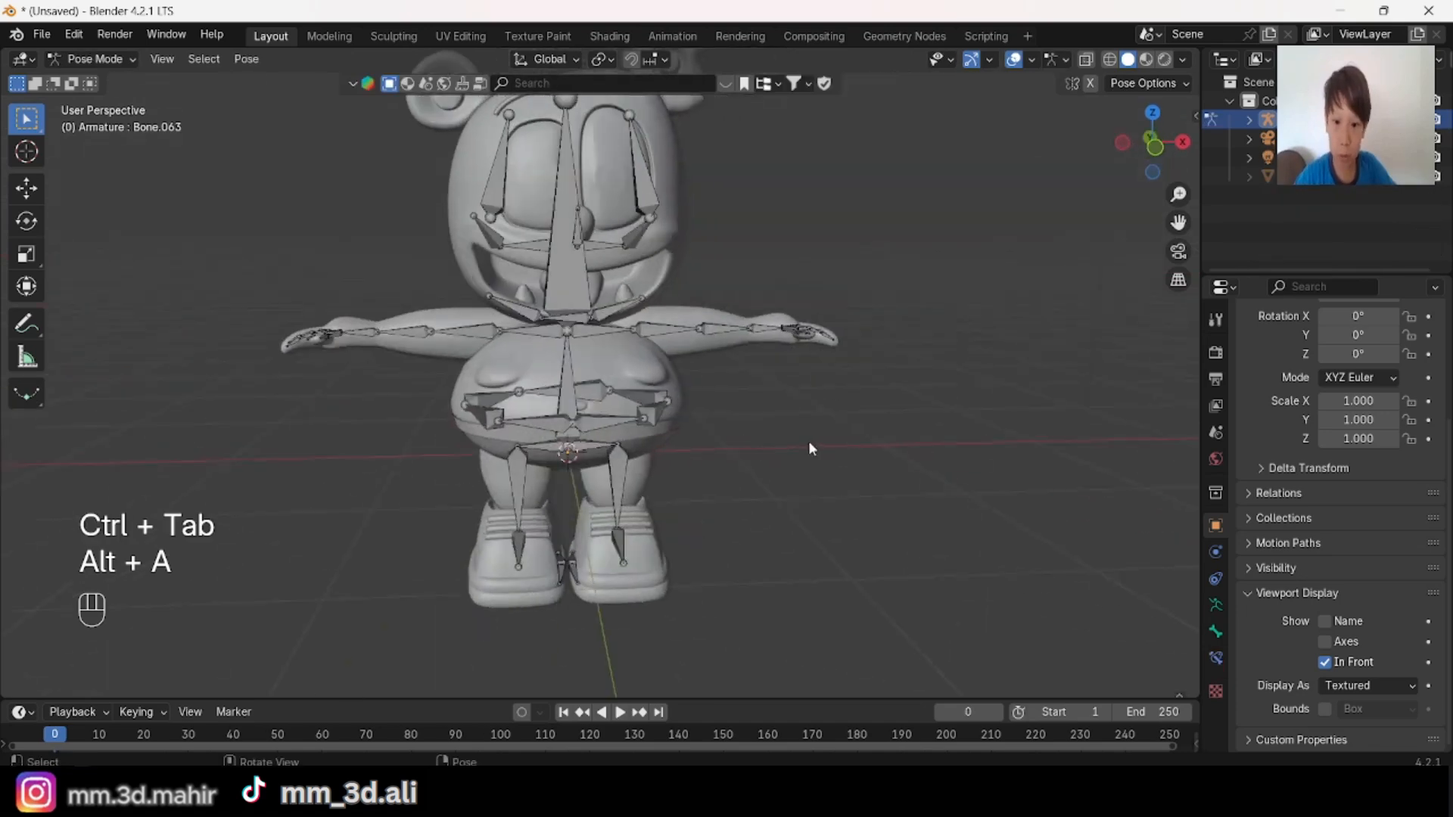
middle_drag(808, 440, 584, 371)
scroll(584, 371, up, 2)
click(647, 380)
key(r)
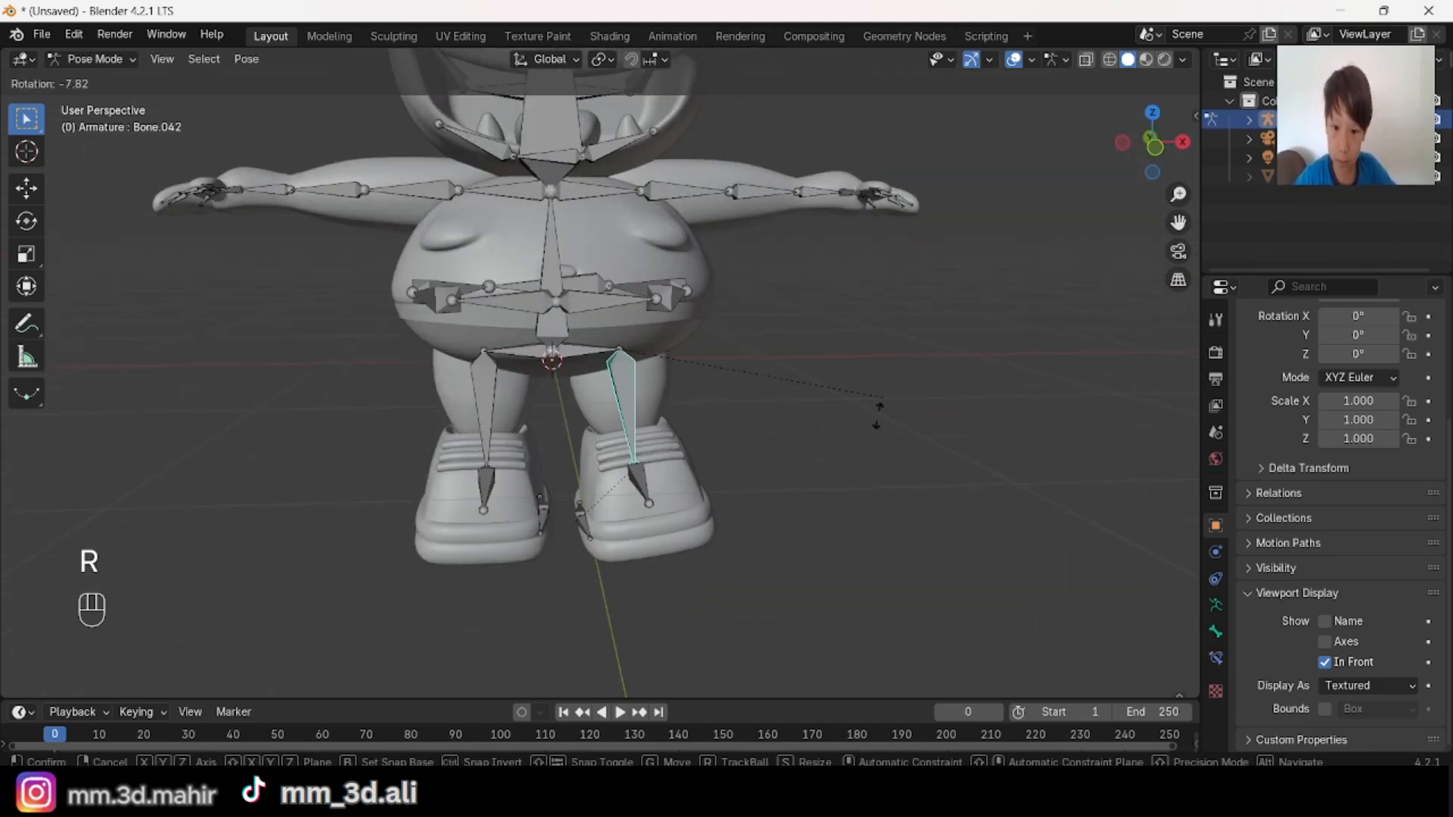
click(875, 295)
key(ctrl+z)
Step: Try a trackball rotation on the character's left leg bone, and undo it
middle_drag(833, 294, 755, 307)
key(r)
key(r)
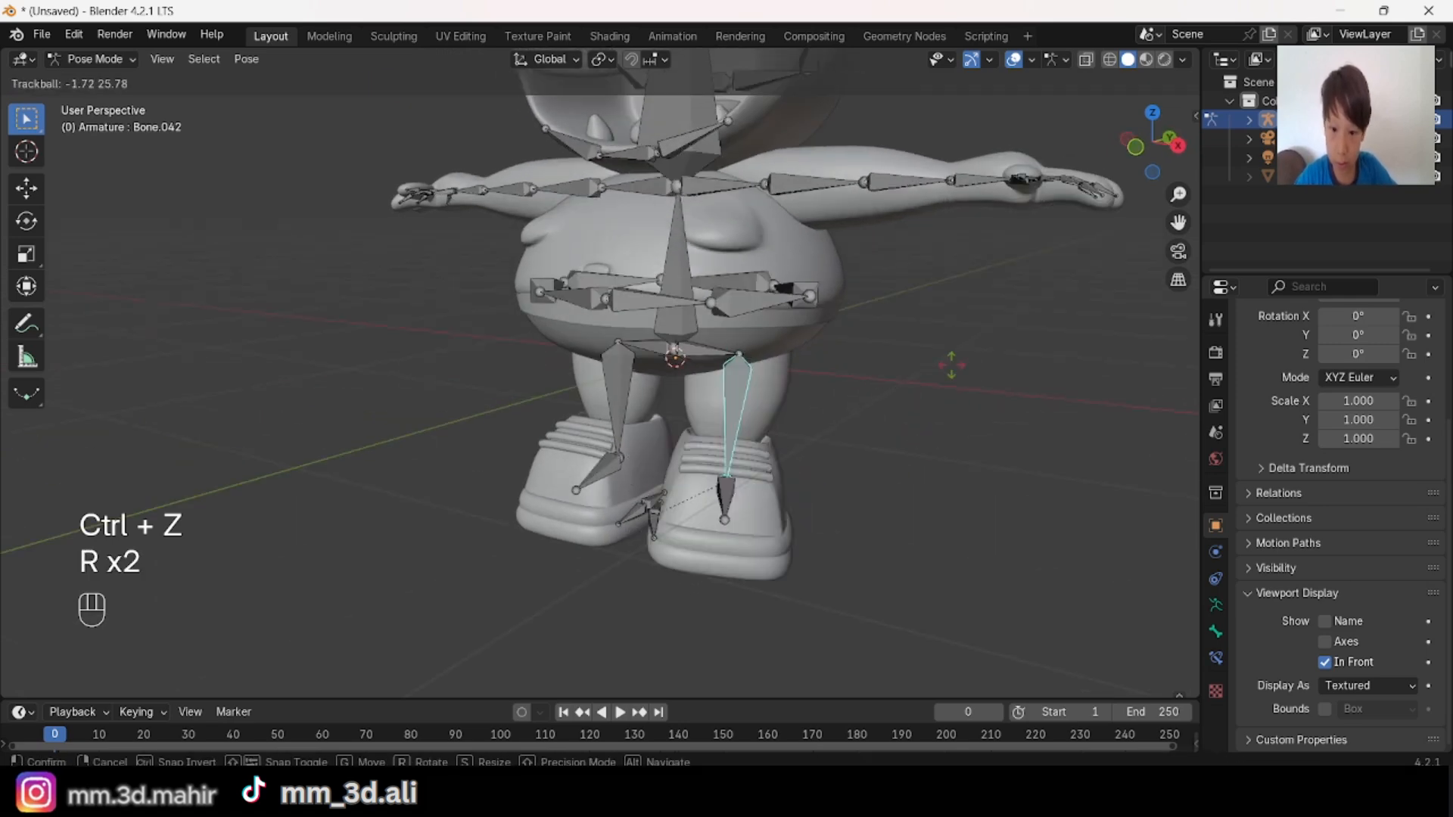
click(970, 384)
key(ctrl+z)
middle_drag(930, 389, 669, 388)
Step: Back in Edit Mode, examine the leg bones and the small inner-shoe bones up close
key(alt+a)
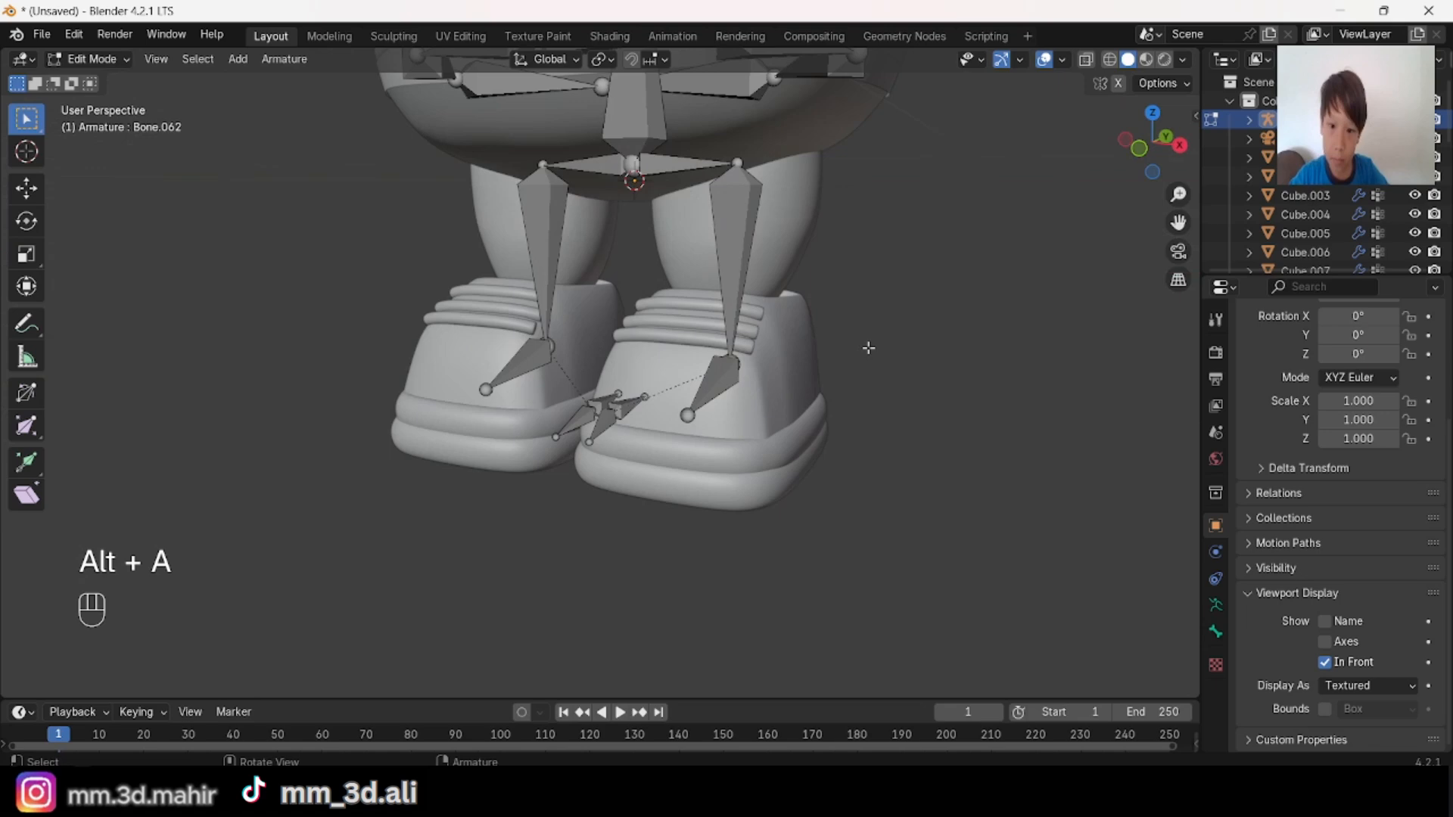
middle_drag(865, 343, 736, 434)
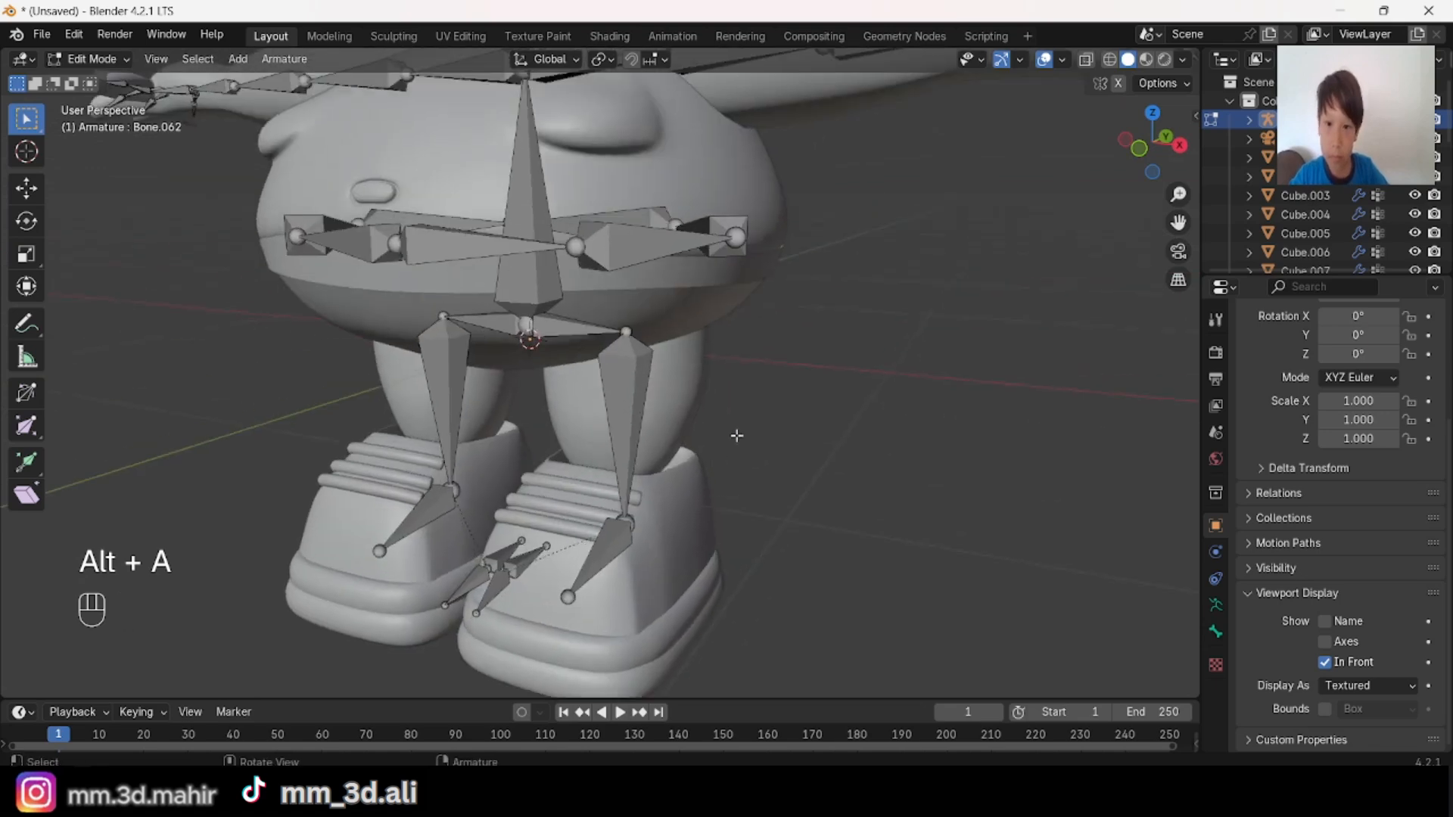
scroll(818, 416, down, 3)
shift+middle_drag(817, 415, 459, 436)
scroll(459, 436, up, 5)
scroll(572, 439, up, 2)
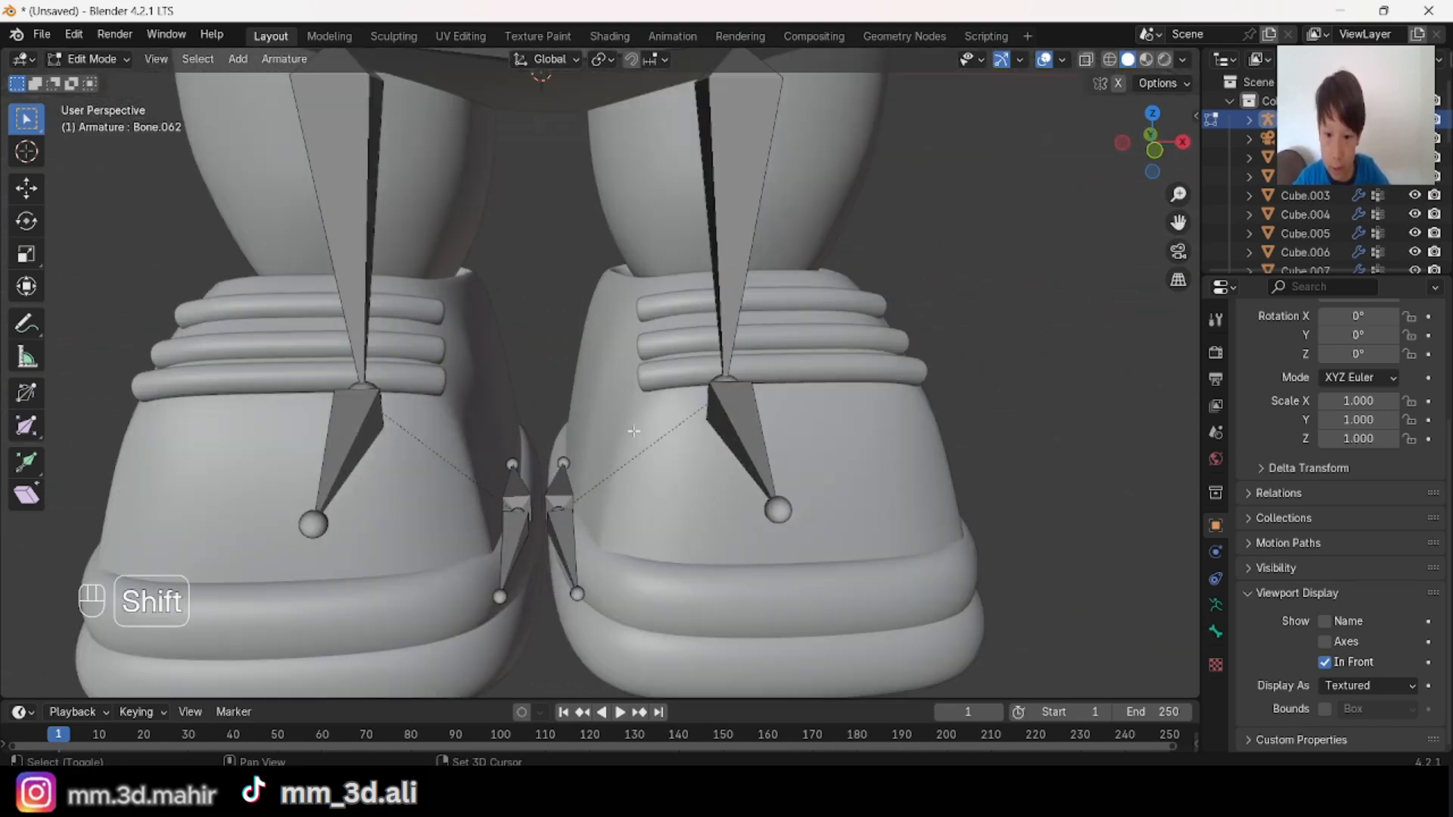
middle_drag(681, 442, 727, 433)
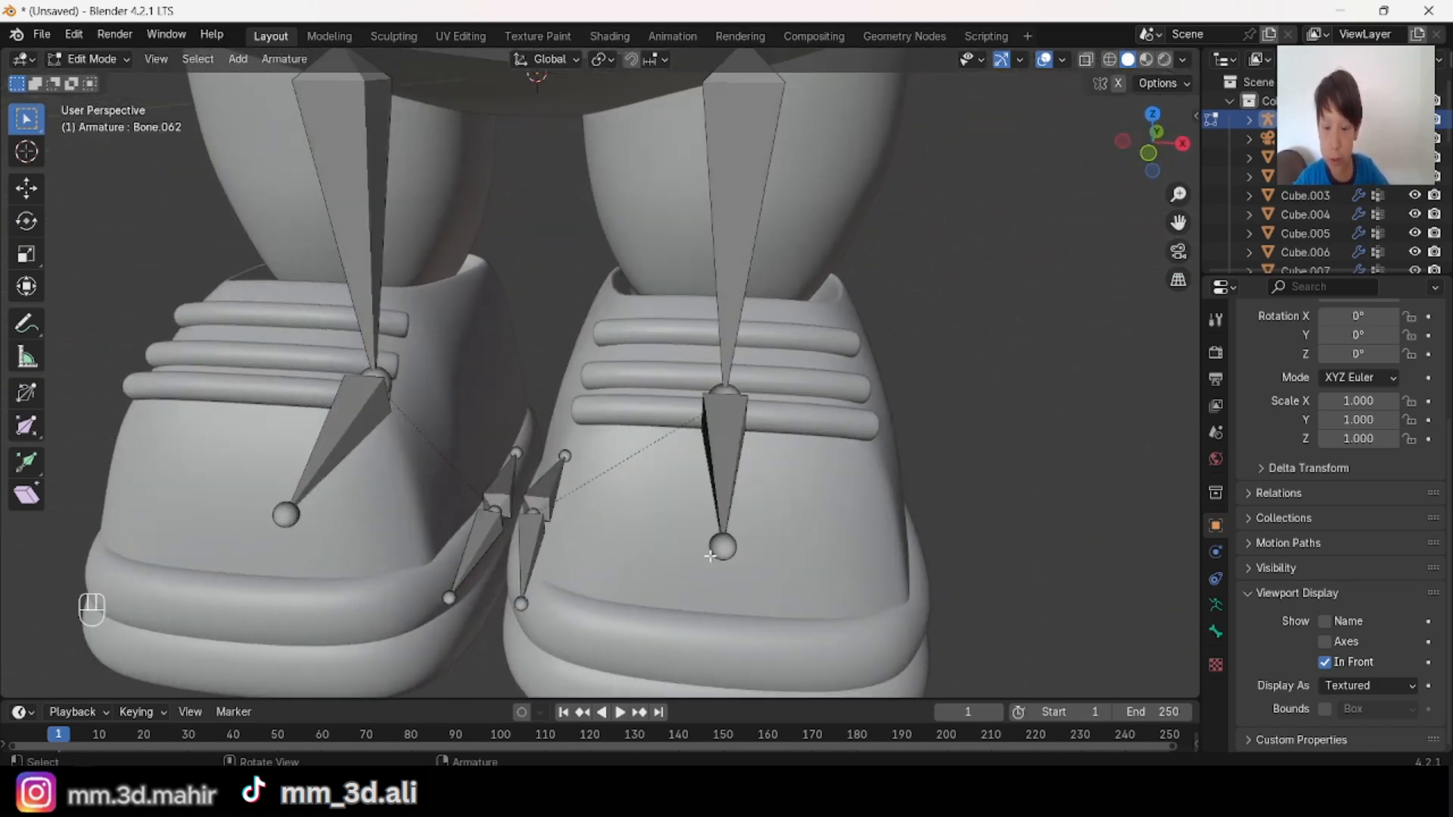
Step: Try moving the character's left foot bone toward the outer side of the shoe, and undo the move
scroll(730, 431, down, 5)
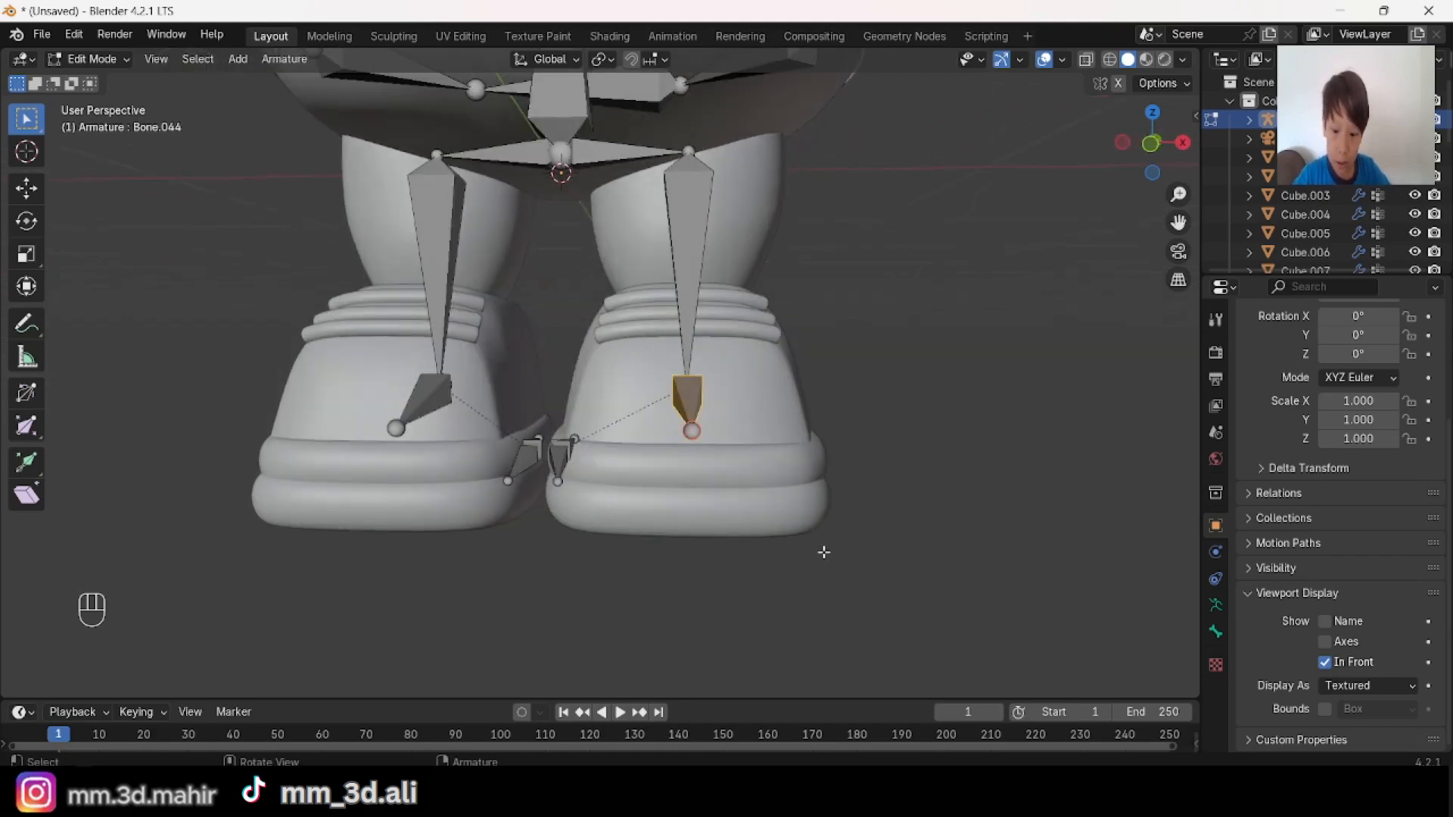
key(g)
click(834, 527)
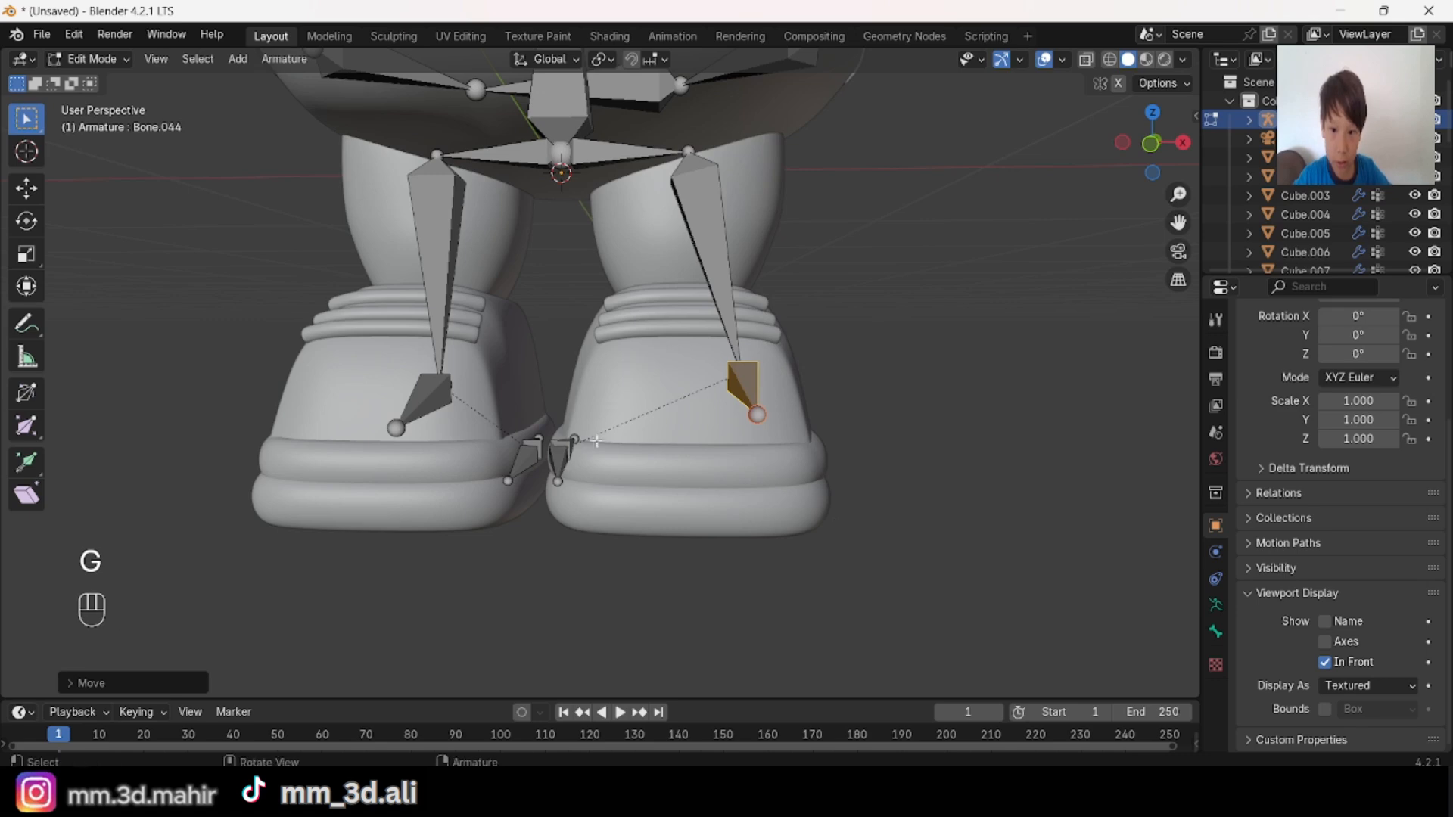
scroll(596, 441, up, 2)
key(ctrl+z)
Step: Examine the inner-shoe bones from above and the armature around the chest and mouth
scroll(590, 439, up, 2)
shift+middle_drag(541, 536, 566, 377)
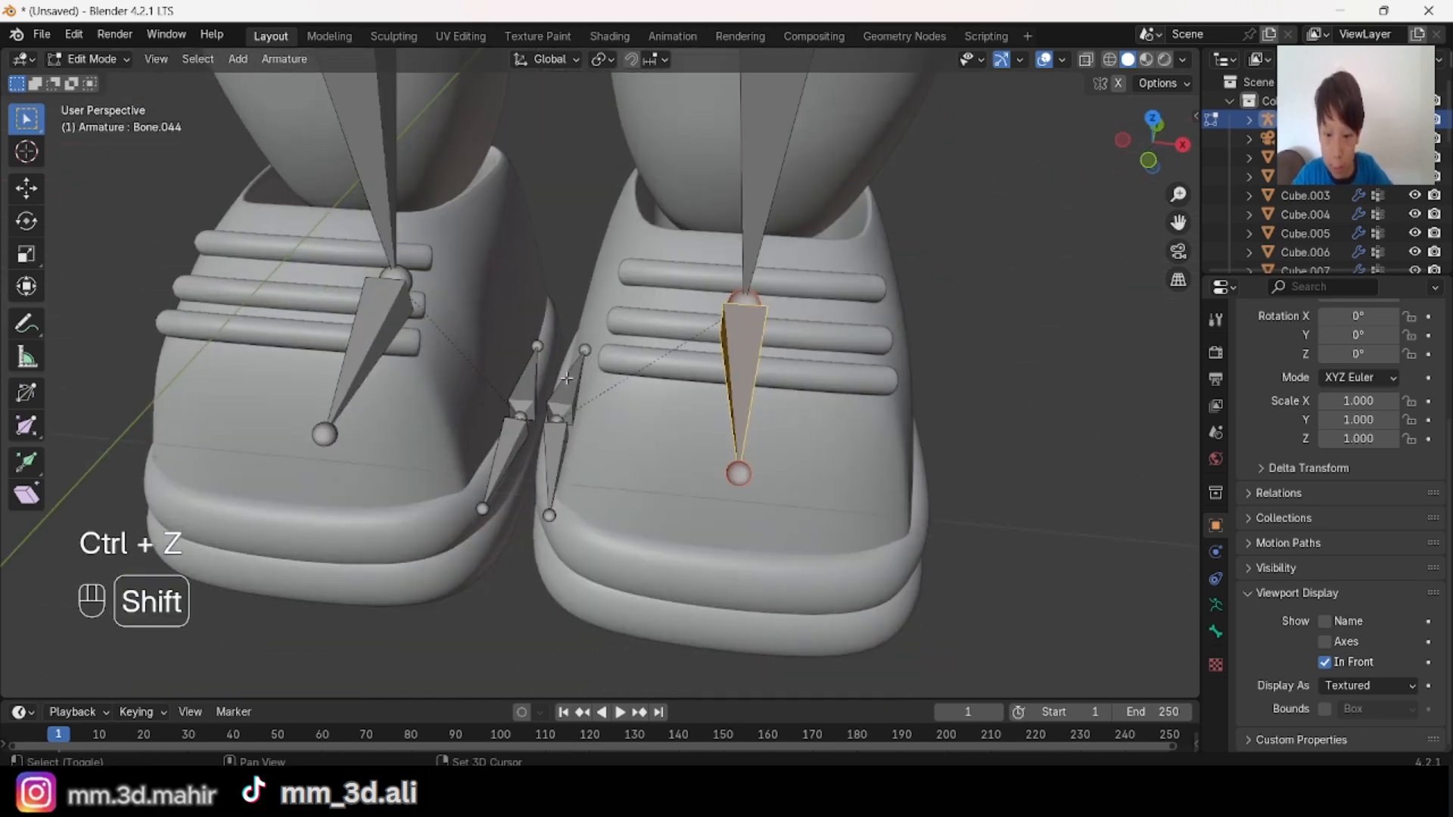
middle_drag(758, 327, 700, 363)
key(alt+a)
scroll(709, 288, down, 3)
scroll(817, 318, up, 3)
scroll(767, 325, down, 5)
shift+middle_drag(700, 363, 740, 445)
scroll(711, 454, up, 3)
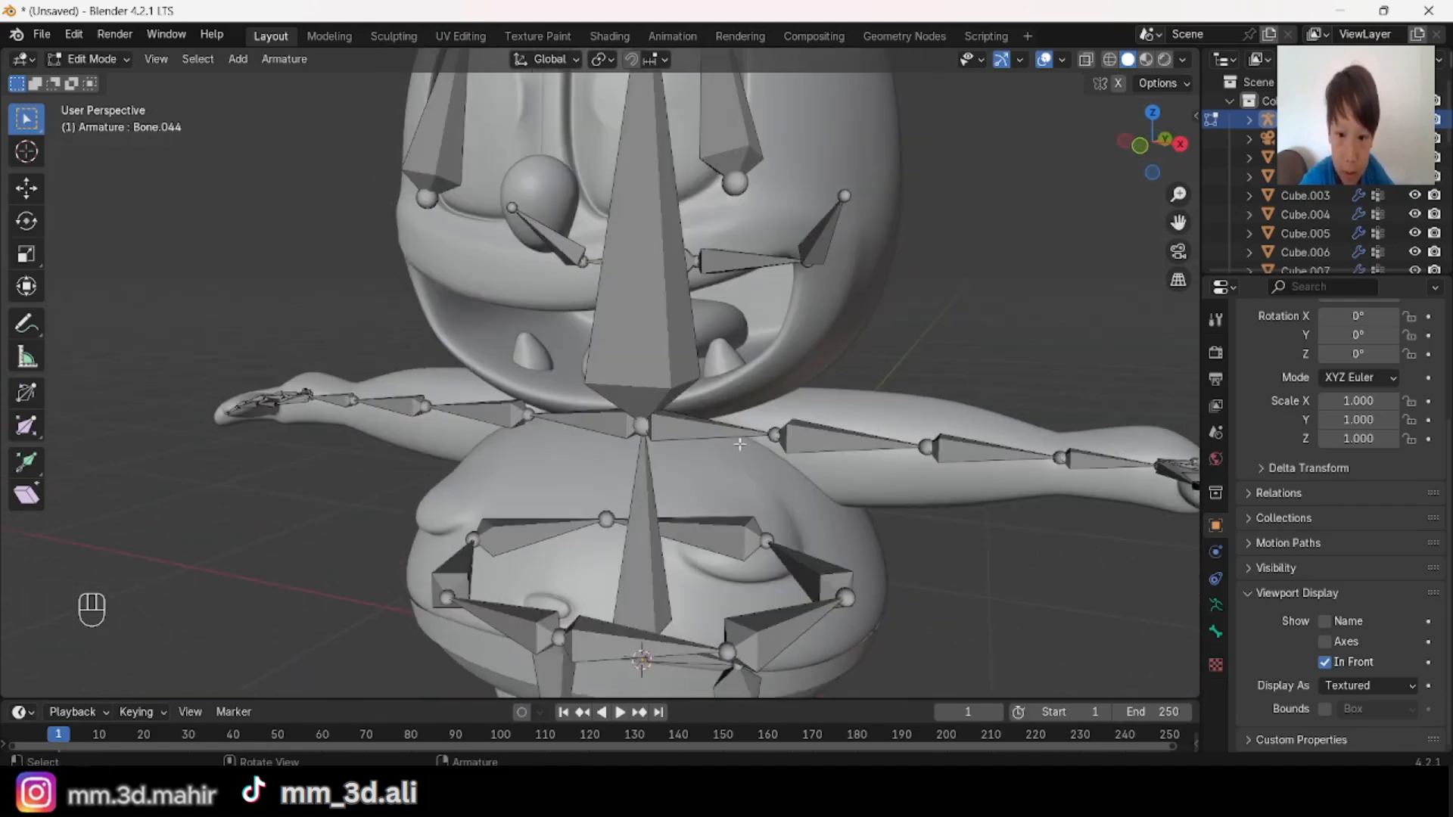
Step: Duplicate both collar bones, place the copies forward at the chin in side view, and clear their parent
shift+click(613, 432)
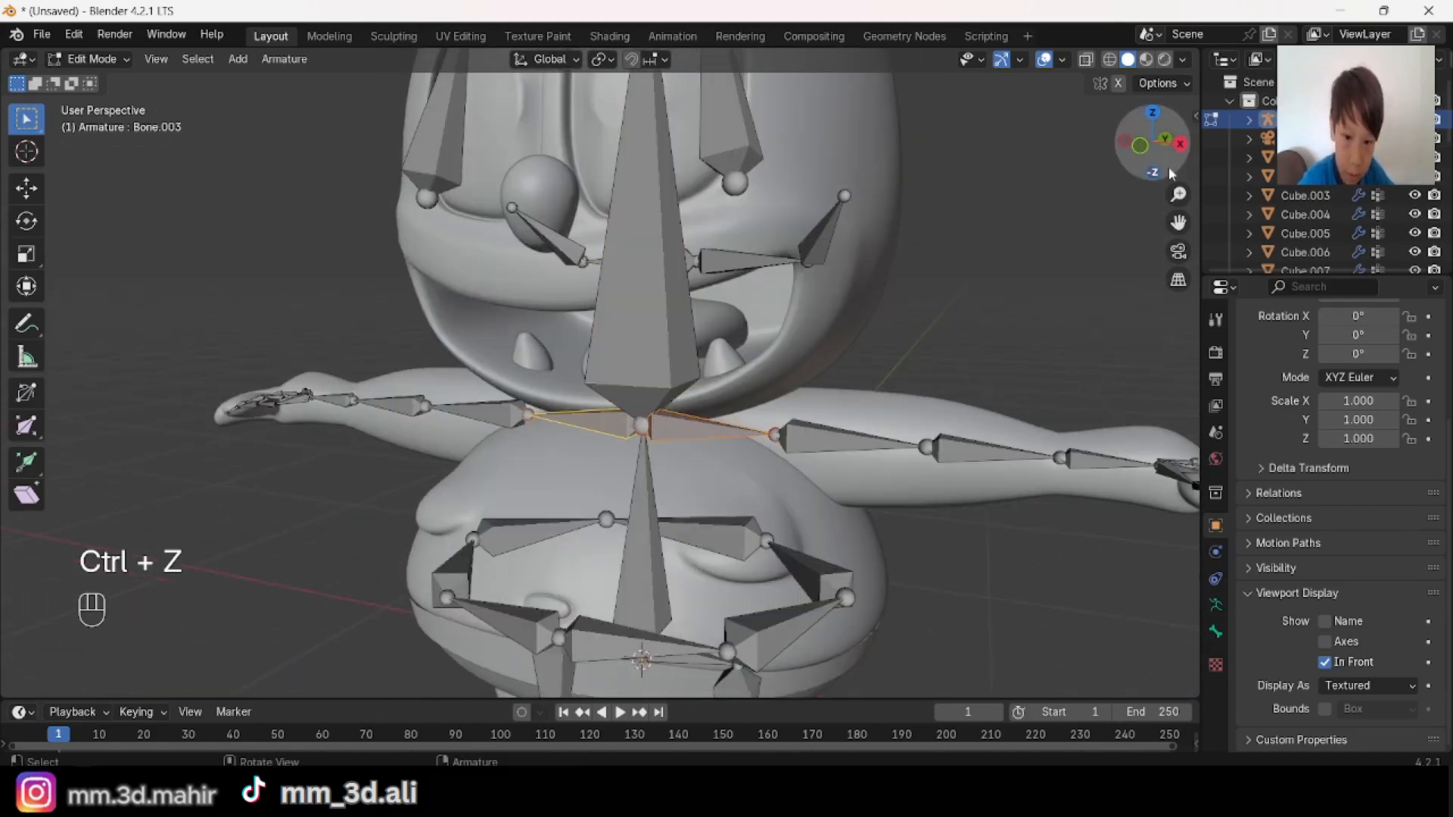
click(1180, 144)
key(shift+d)
click(869, 383)
middle_drag(869, 383, 902, 375)
key(alt+p)
click(902, 376)
Step: Scale down the two duplicated bones and move them onto the lower lip in front view
scroll(908, 375, up, 2)
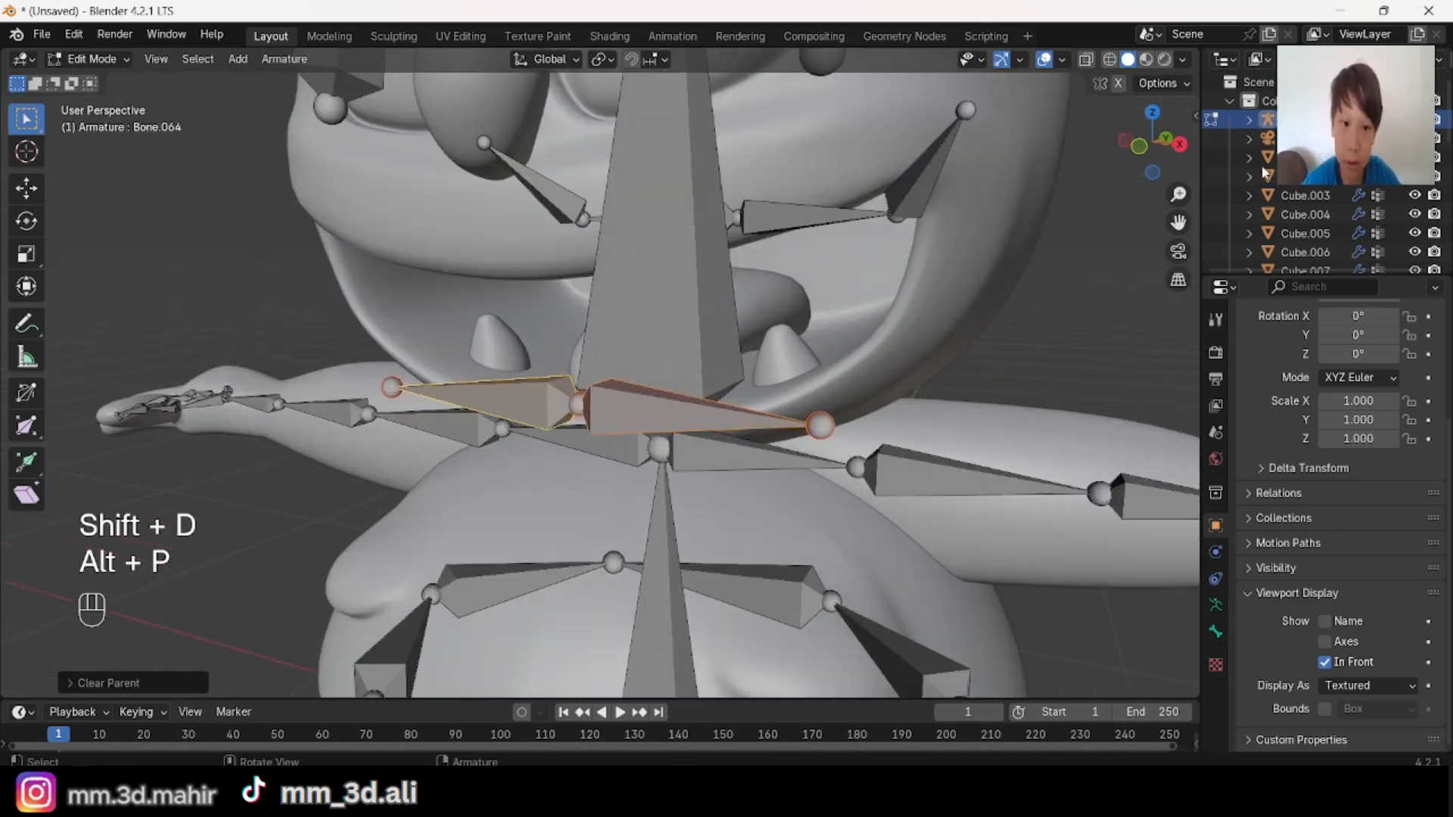
click(1143, 155)
key(s)
click(908, 375)
key(g)
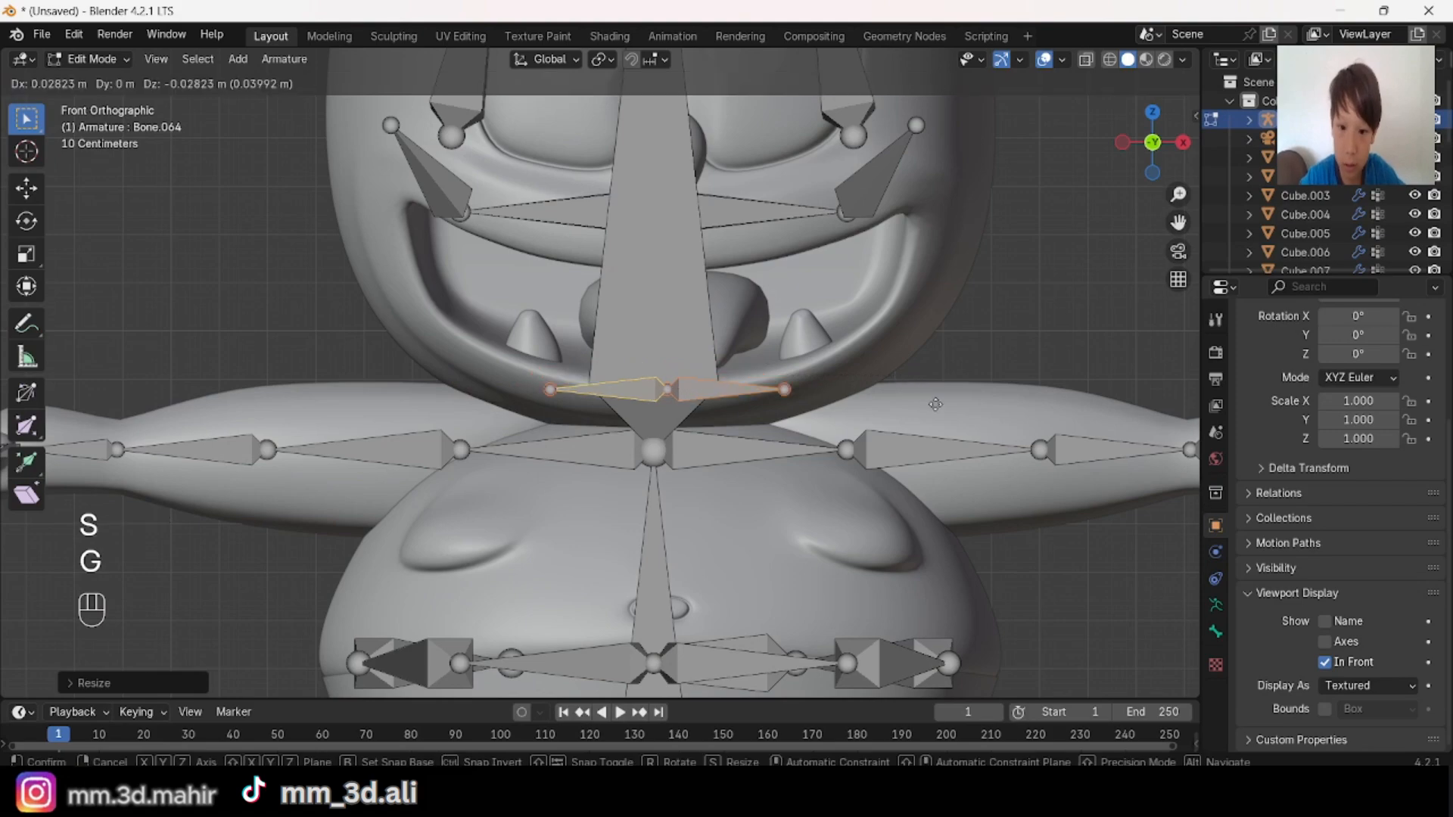
click(964, 388)
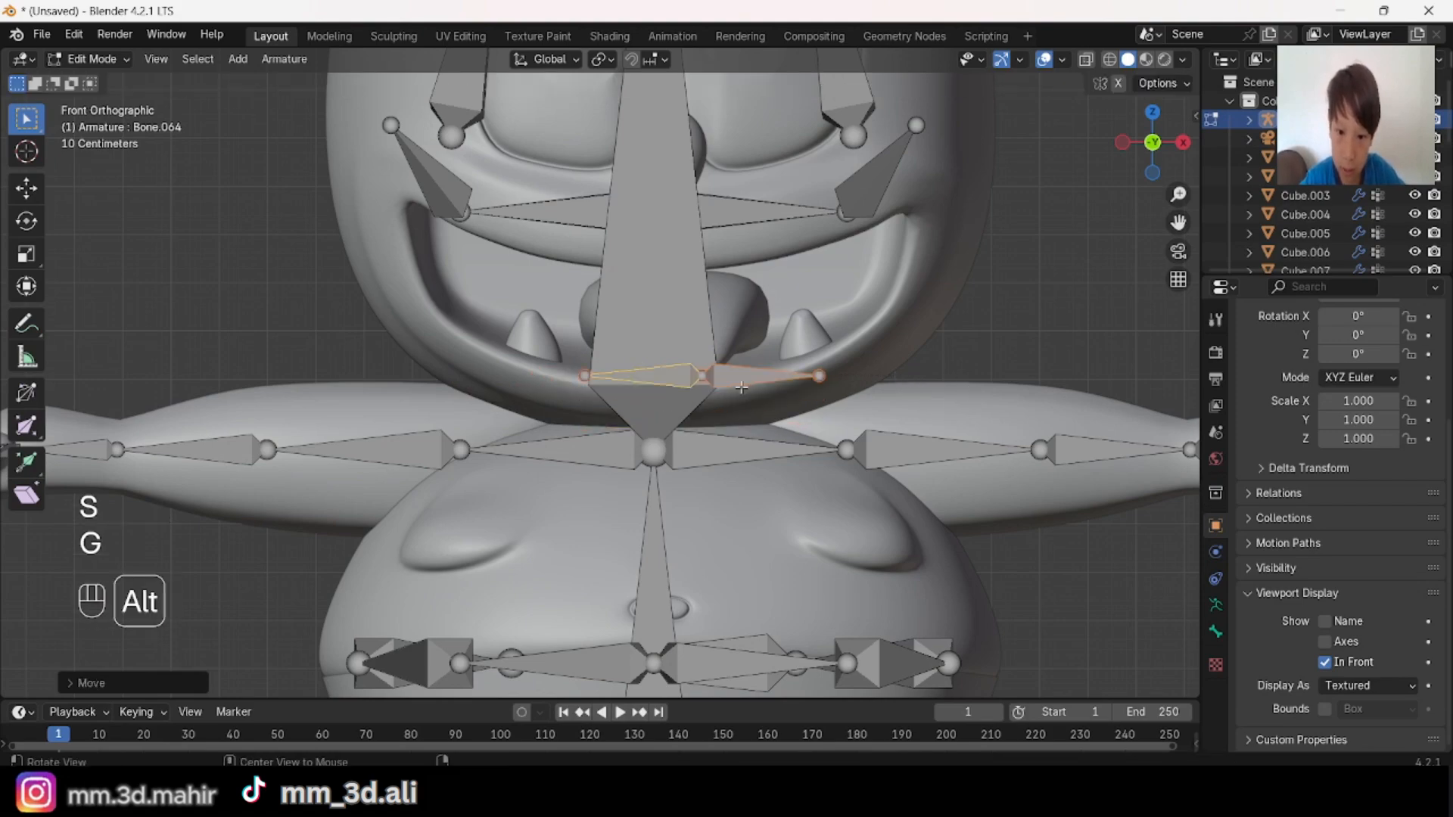
Step: Try lowering only the lower-lip bone on the character's right along Z, and undo the move
click(648, 377)
middle_drag(660, 405, 723, 408)
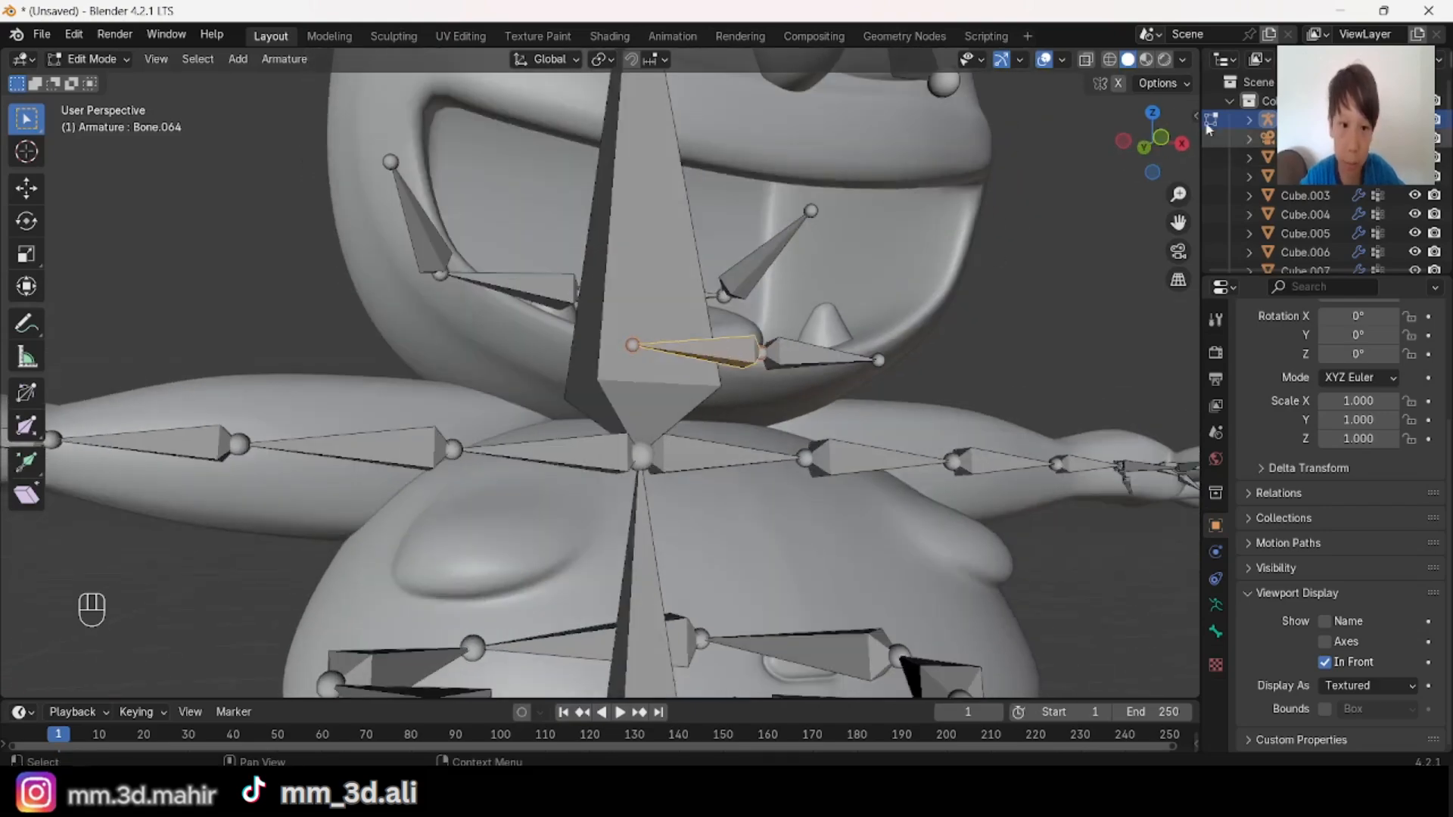
click(1164, 143)
key(g)
key(x)
click(917, 425)
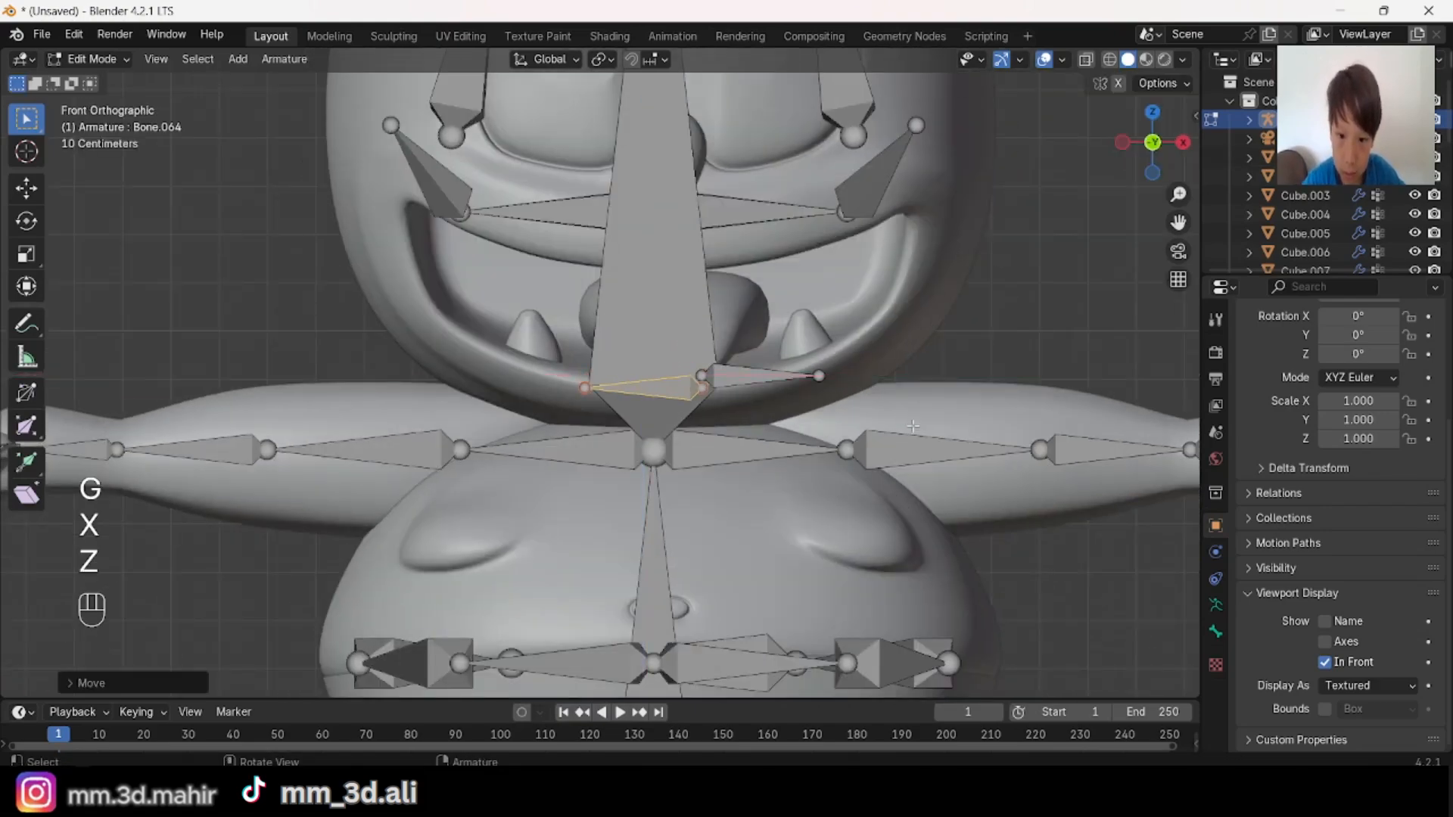
mouse_move(917, 426)
middle_down()
mouse_move(775, 433)
mouse_move(900, 439)
middle_up()
key(ctrl+z)
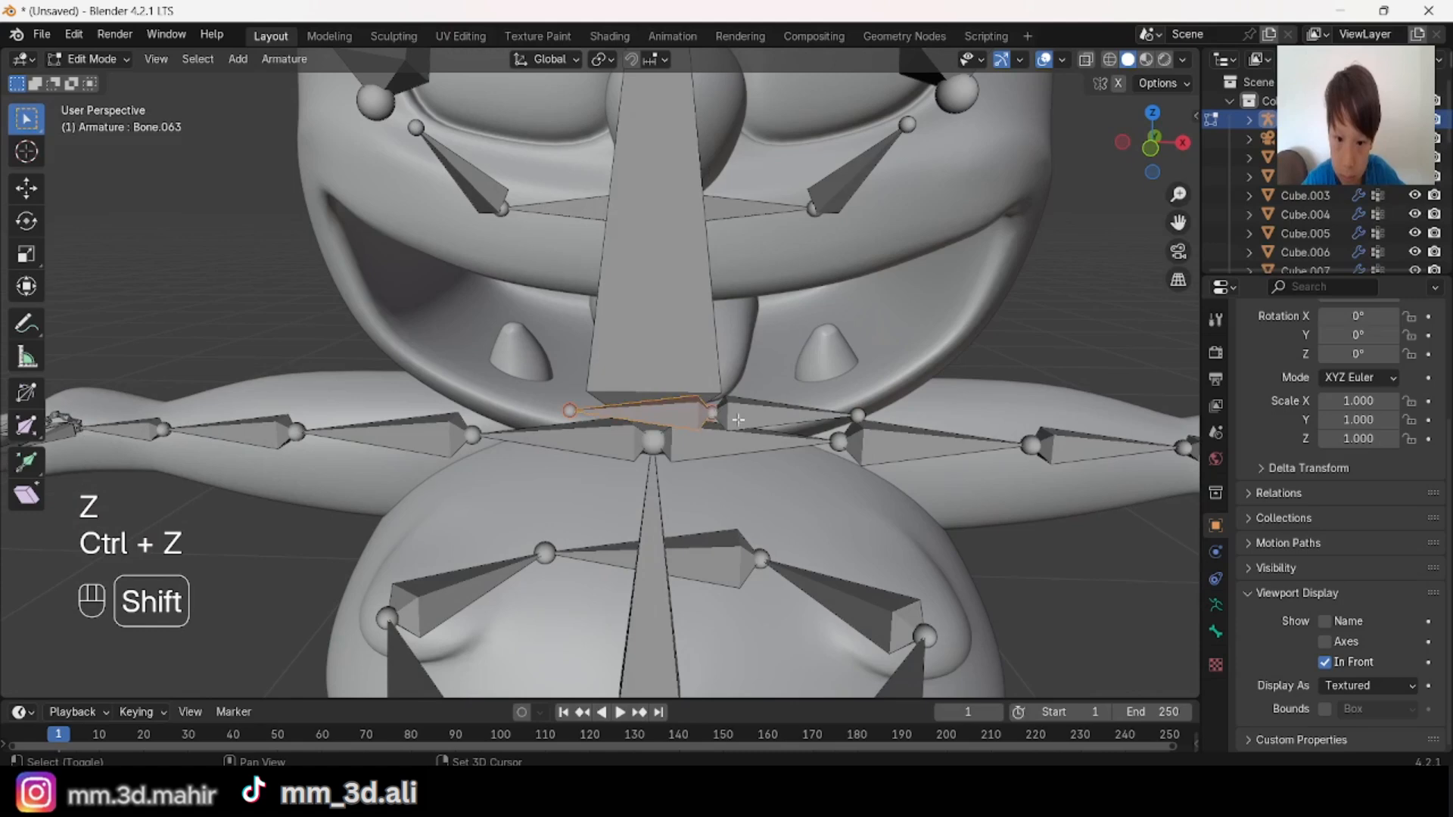
Step: Lower the lower-lip bone on the character's right along Z together with the joint it shares with its neighbour
key(g)
key(z)
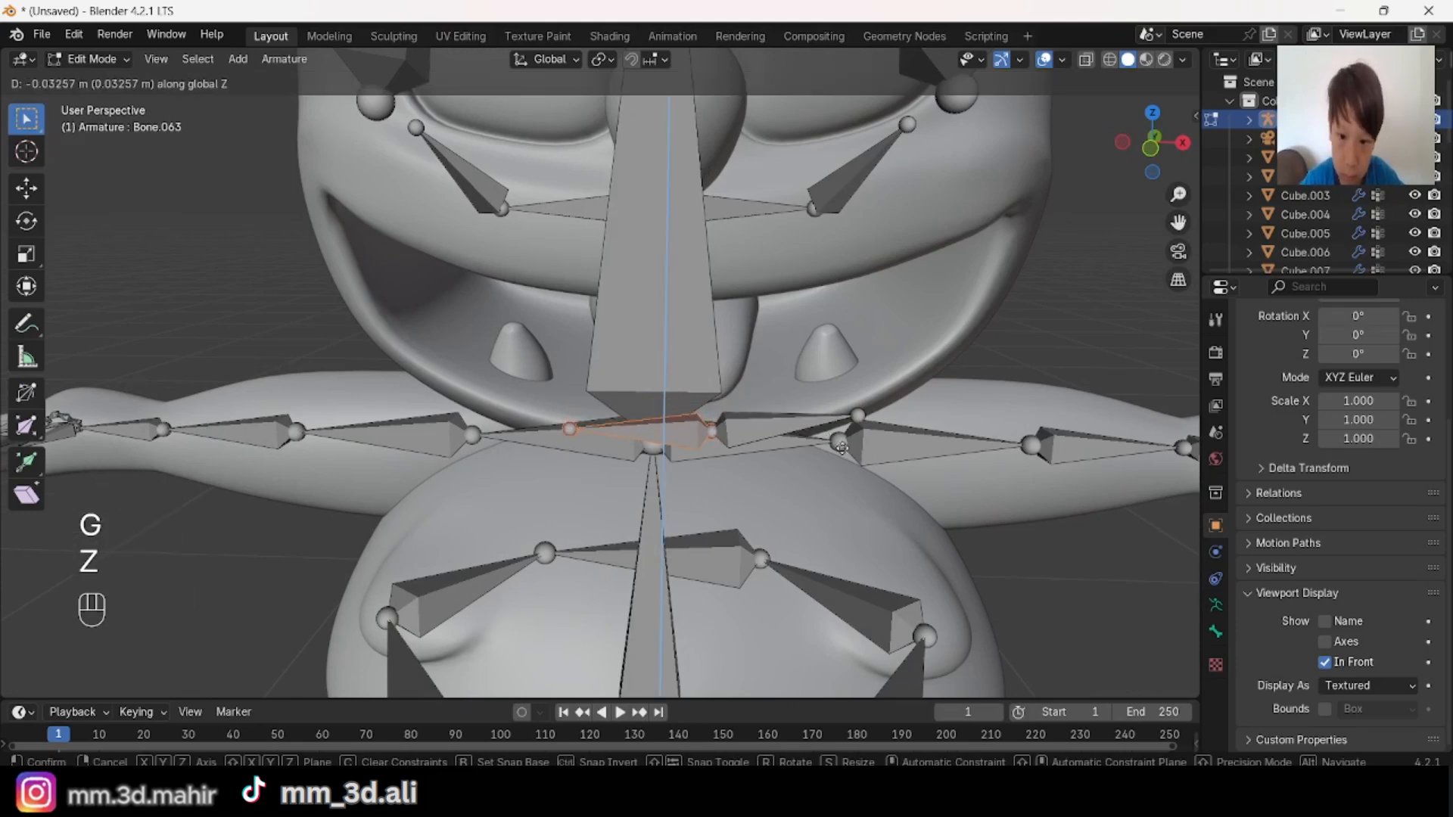
click(842, 448)
middle_drag(842, 447, 506, 531)
Step: Move the outer tip of the lower-lip bone on the character's left outward and up along the lip in front view
key(alt+a)
click(1127, 146)
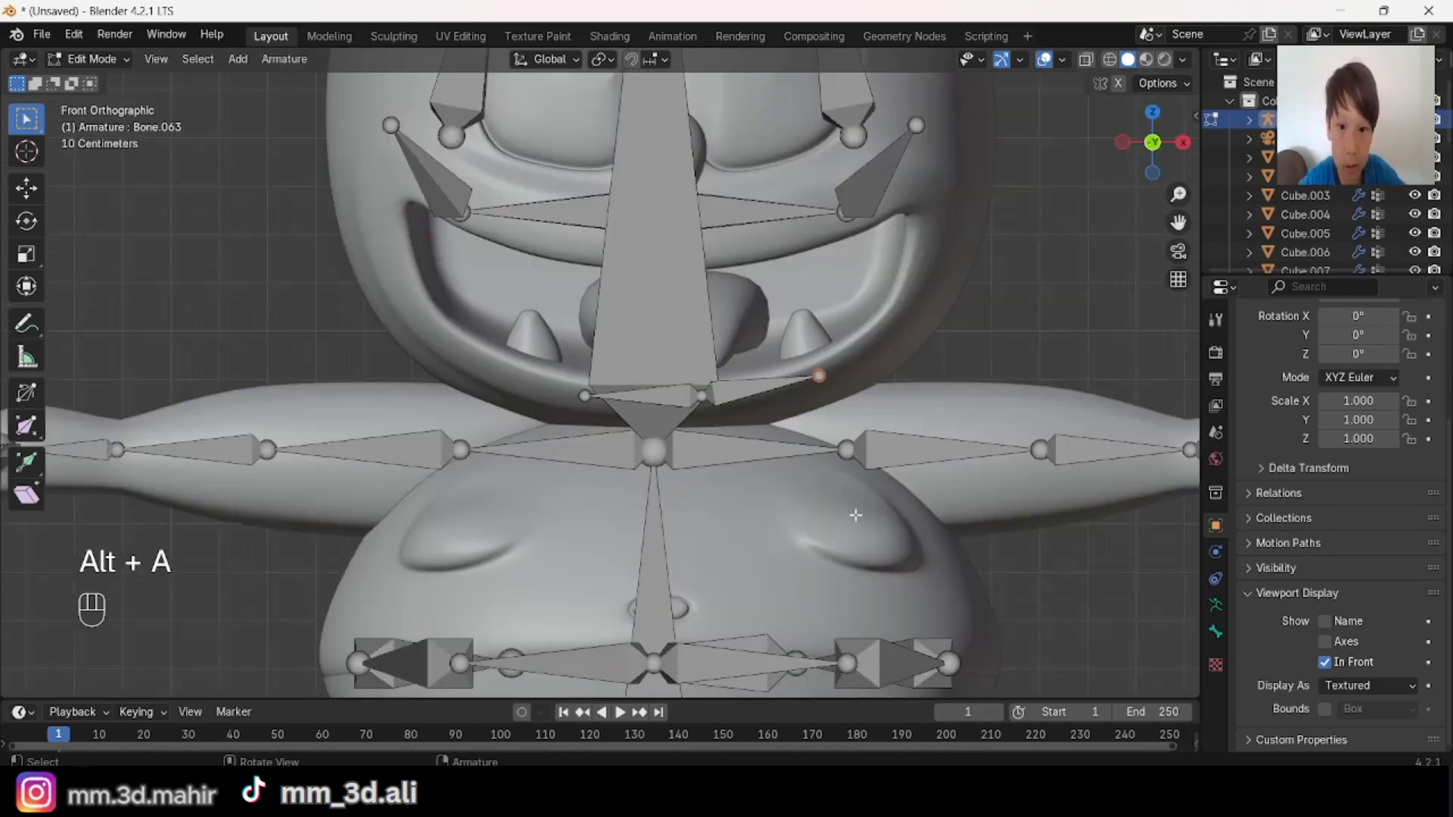
key(g)
click(901, 477)
Step: Move the same outer lip-bone tip along Y to follow the depth of the face
middle_drag(902, 477, 707, 480)
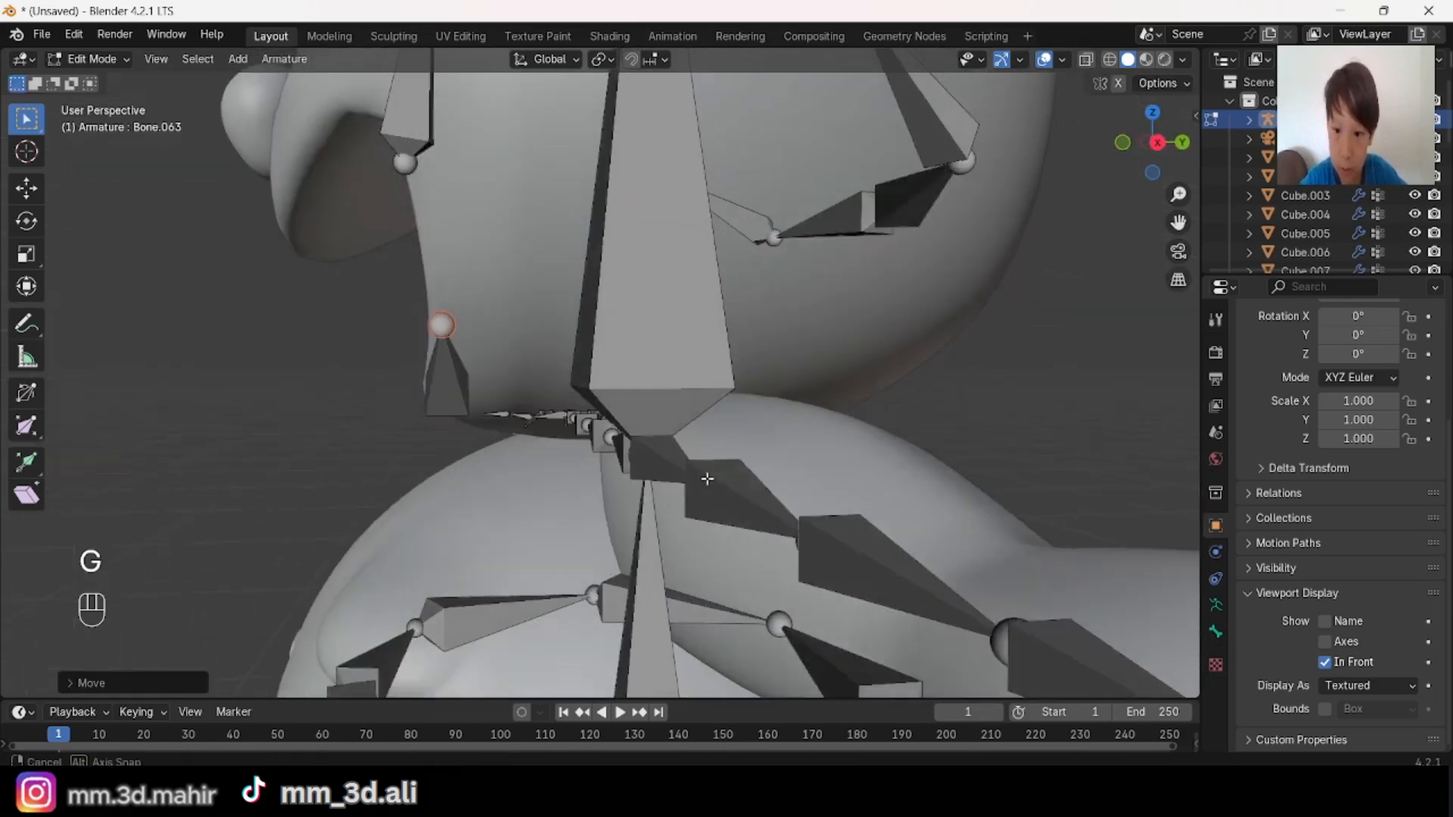
key(g)
key(y)
click(736, 492)
key(alt+a)
Step: Extrude a bone about 0.36 m outward from the middle lower-lip bone's end on the character's right, and adjust its tip near the mouth corner
middle_drag(548, 437, 591, 425)
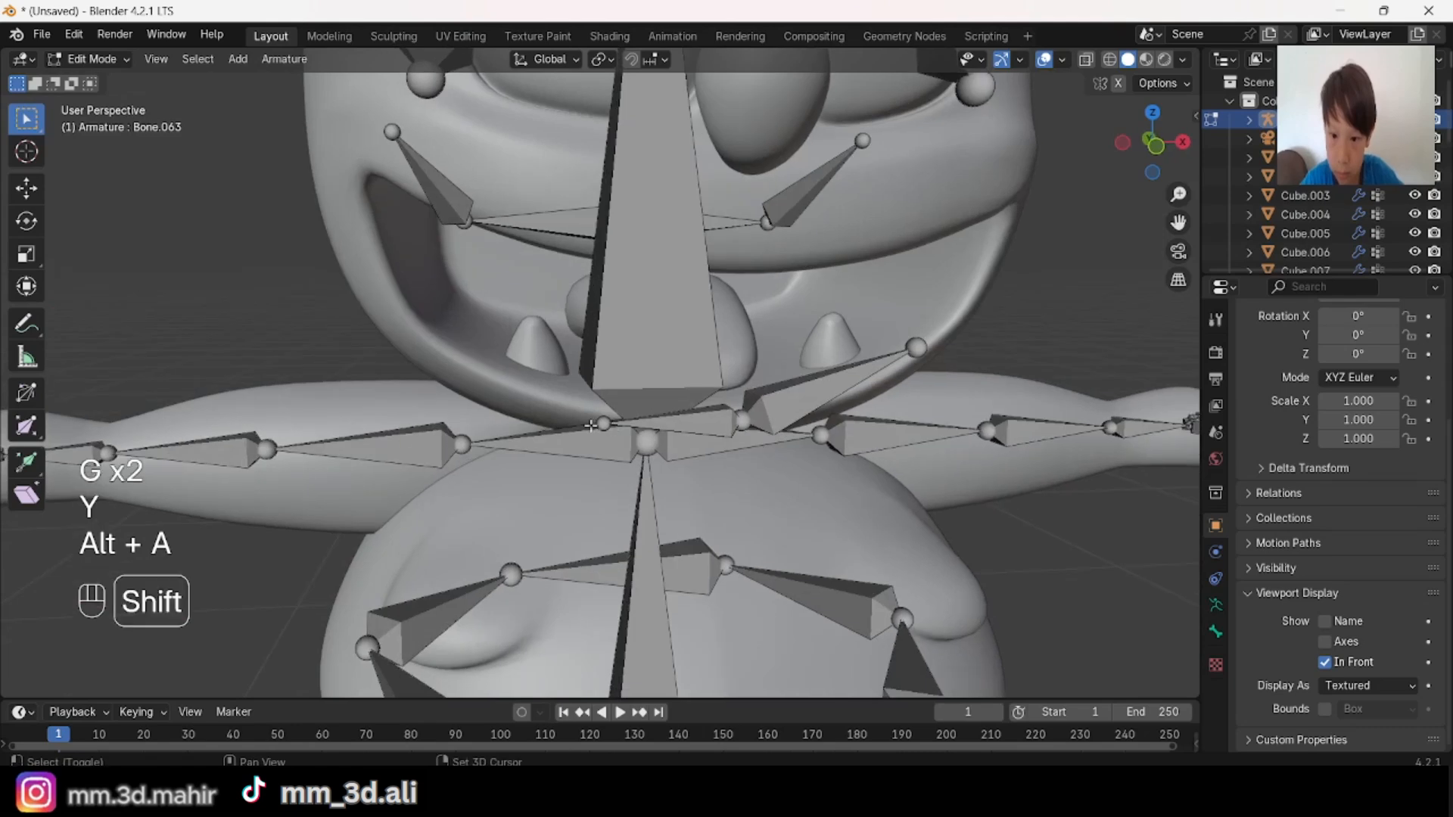
click(1169, 151)
key(e)
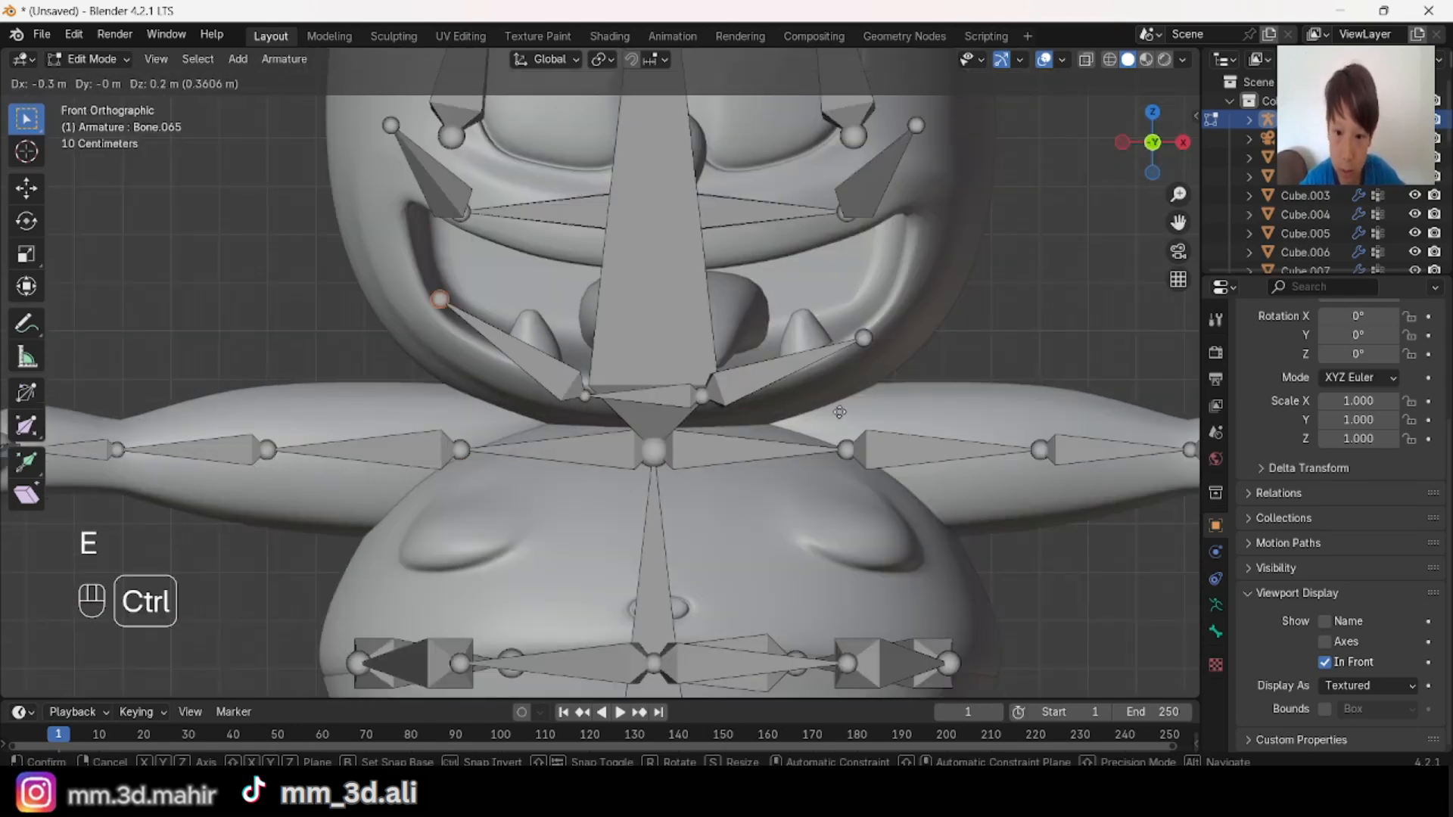
click(833, 413)
key(g)
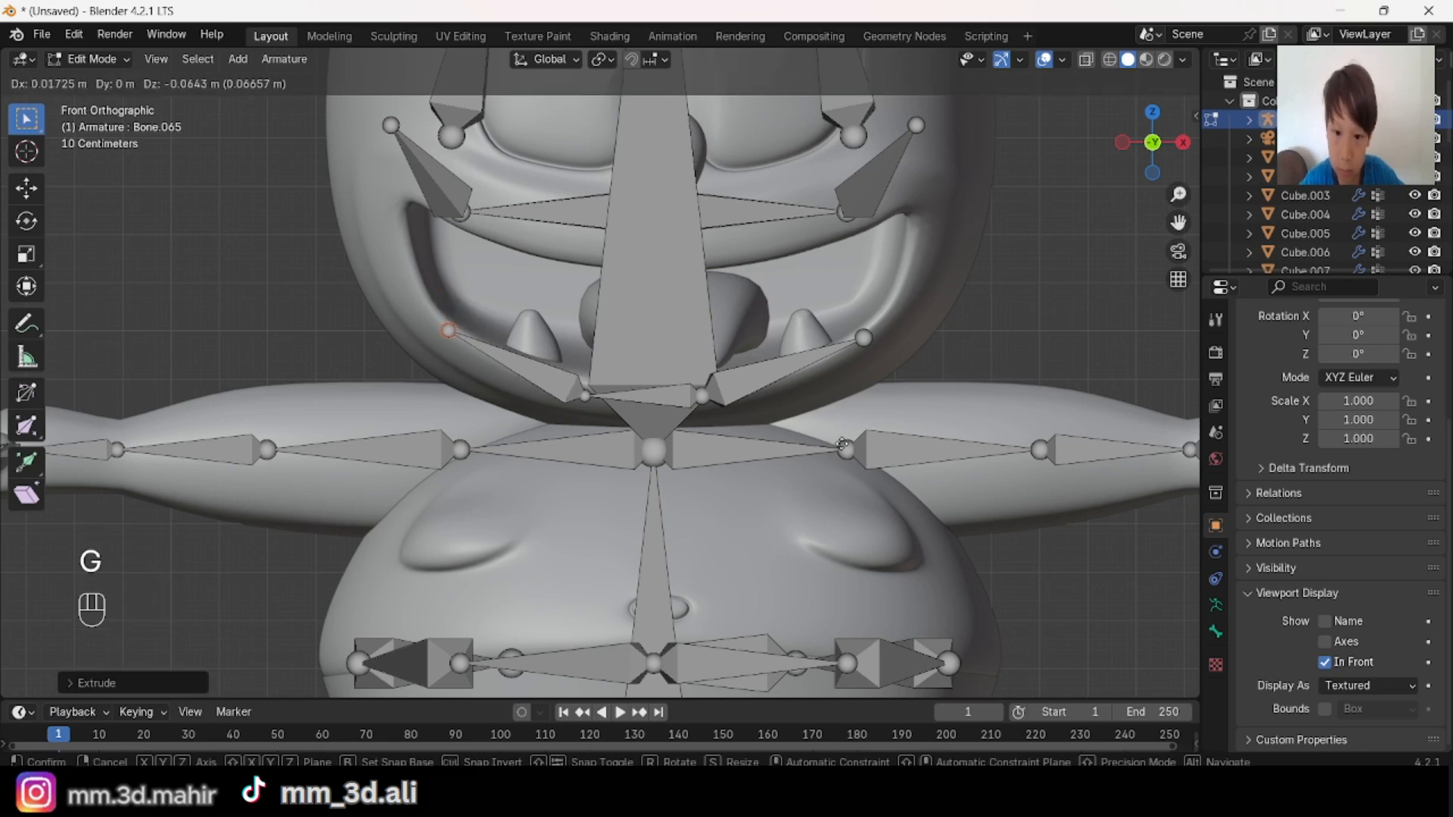
click(842, 445)
Step: Delete both outer lower-lip bones, leaving only the middle lower-lip bone
key(x)
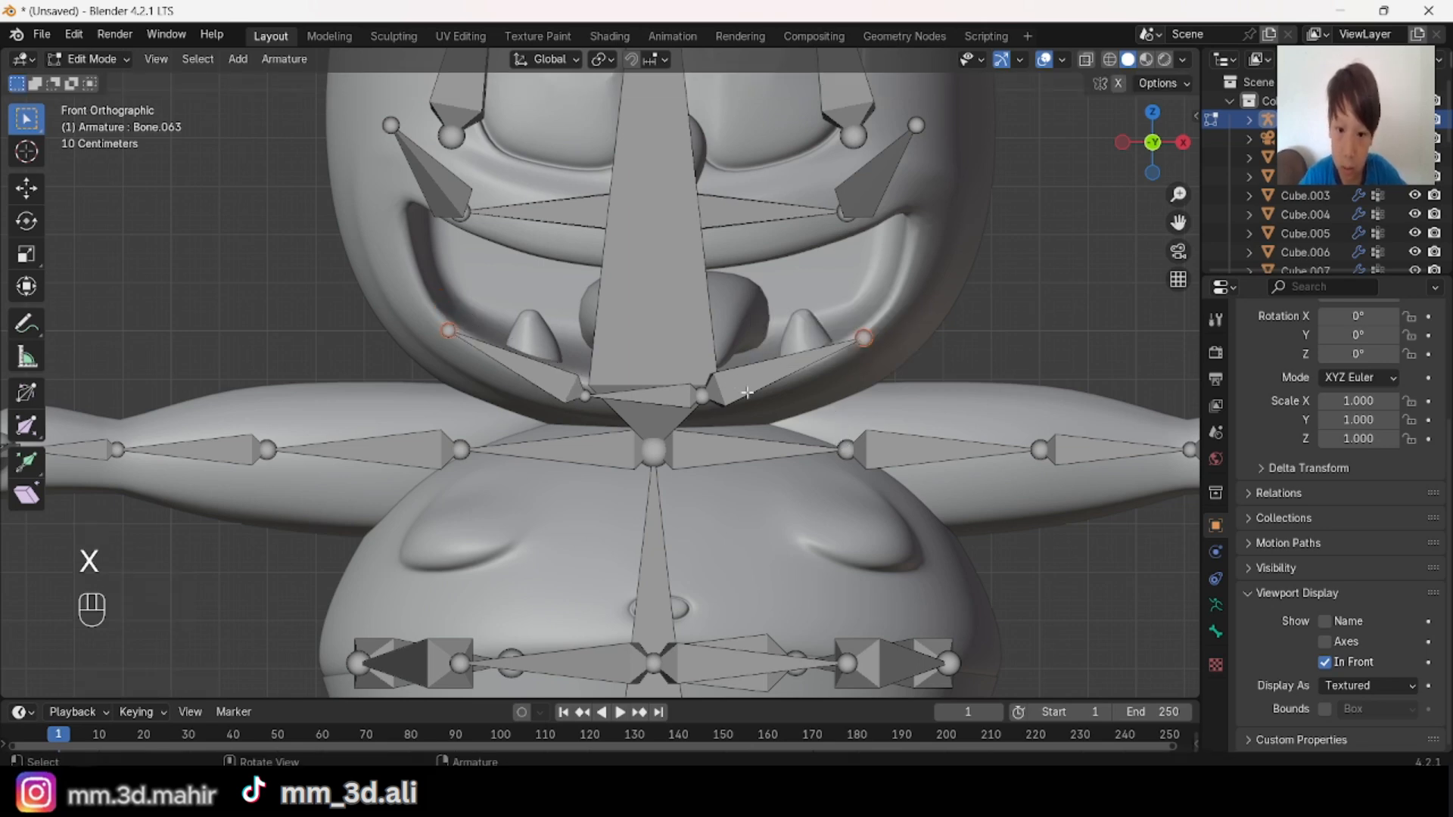
key(x)
click(877, 364)
key(alt+a)
scroll(755, 407, up, 2)
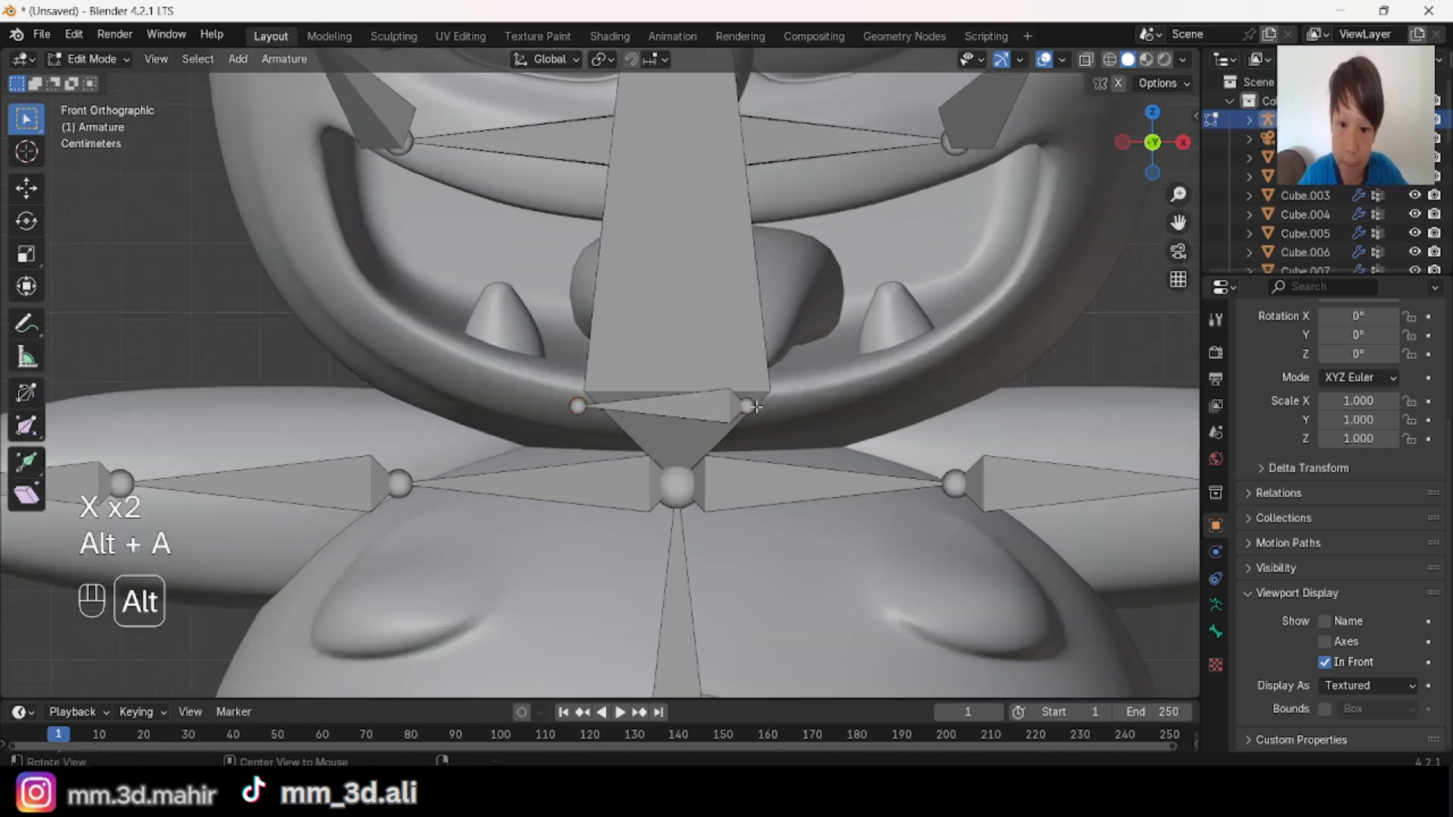
Step: Undo the recent lower-lip edits back to the short outer bone on the character's left, and delete that bone
scroll(750, 406, down, 2)
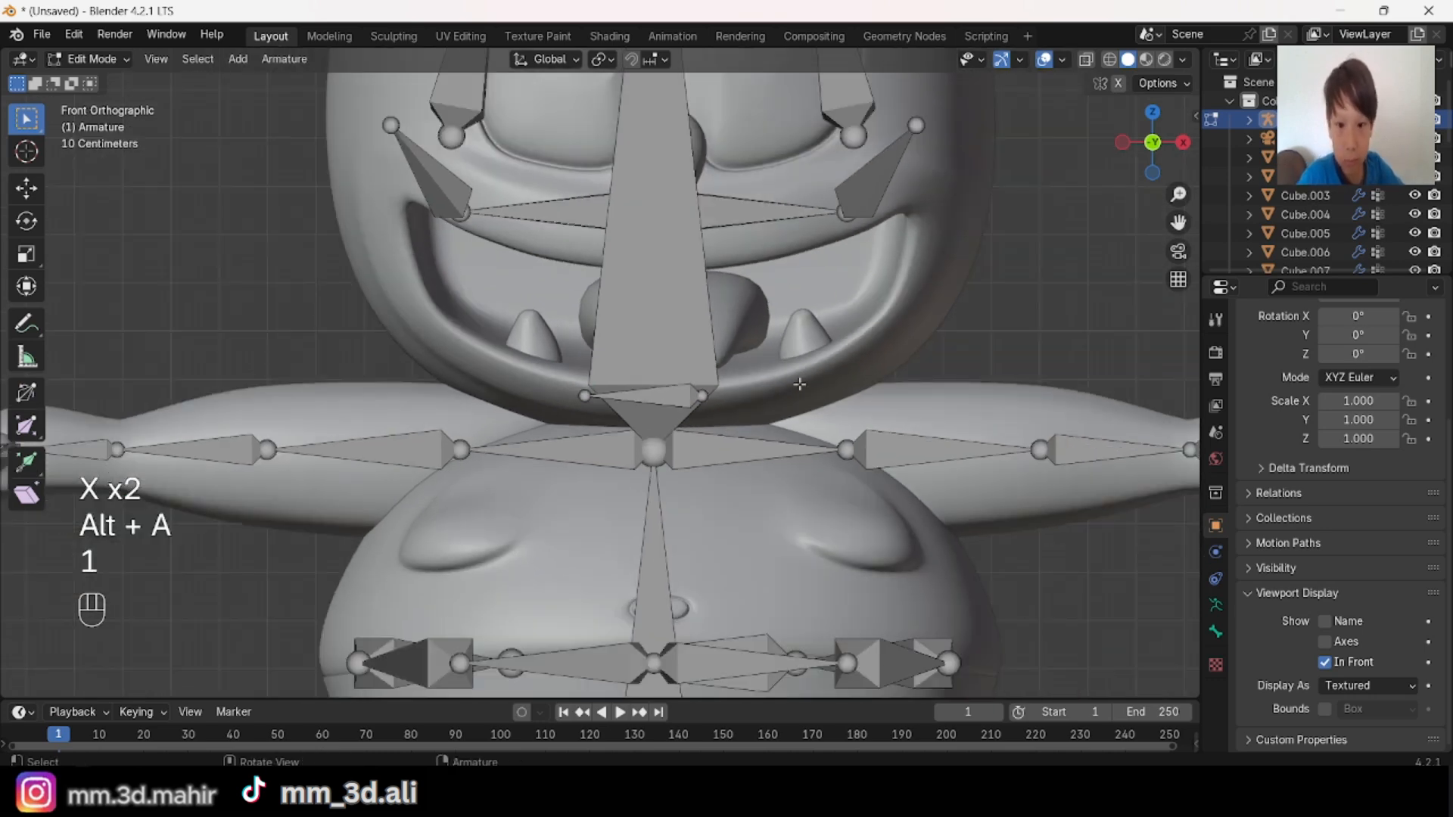
scroll(757, 406, up, 1)
key(ctrl+z)
key(ctrl+z)
key(ctrl+z)
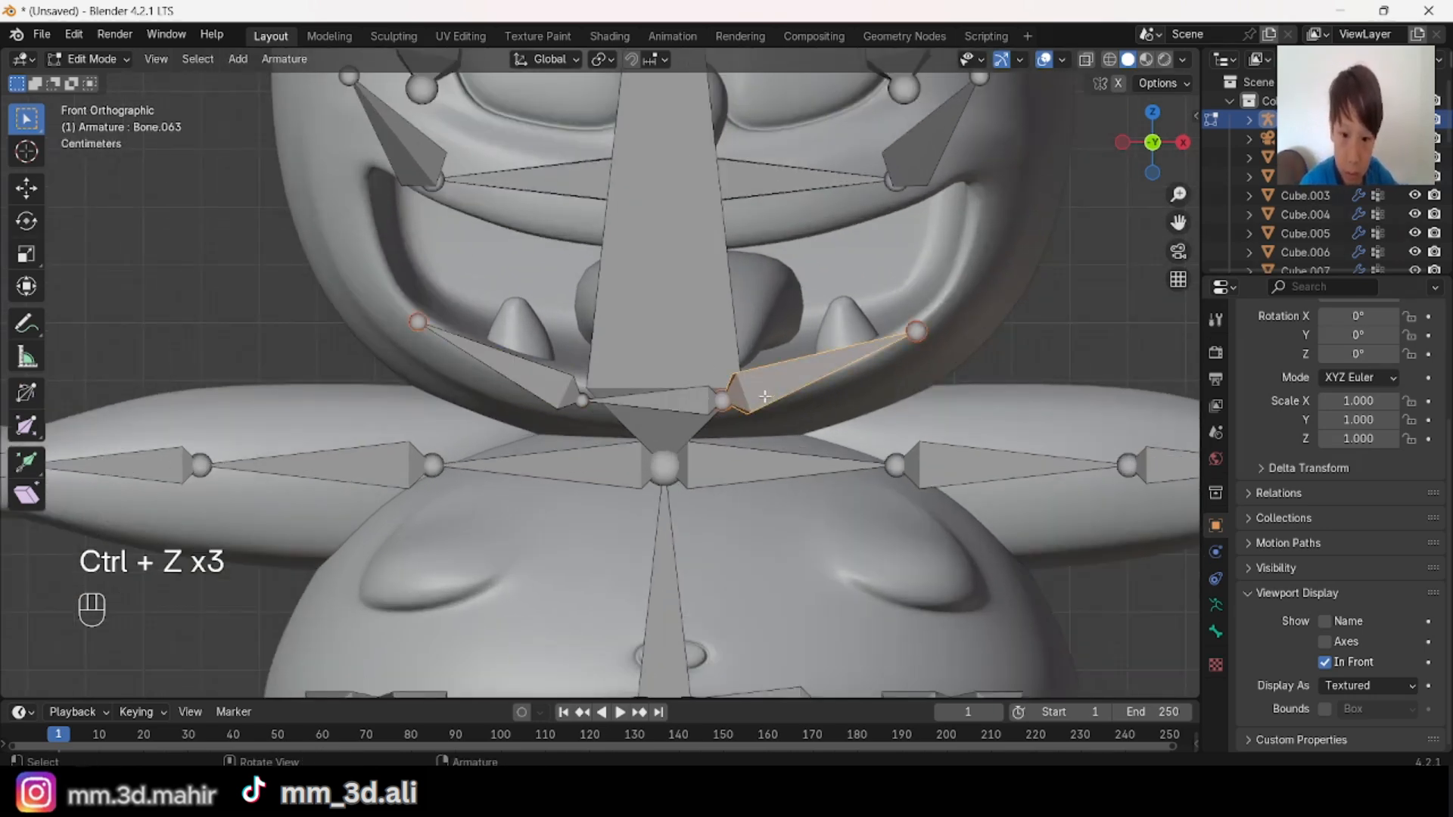
key(x)
click(877, 384)
Step: Try extruding from both end joints of the middle lower-lip bone at once and scaling the new tips apart, and undo the attempts
shift+middle_drag(738, 350, 710, 338)
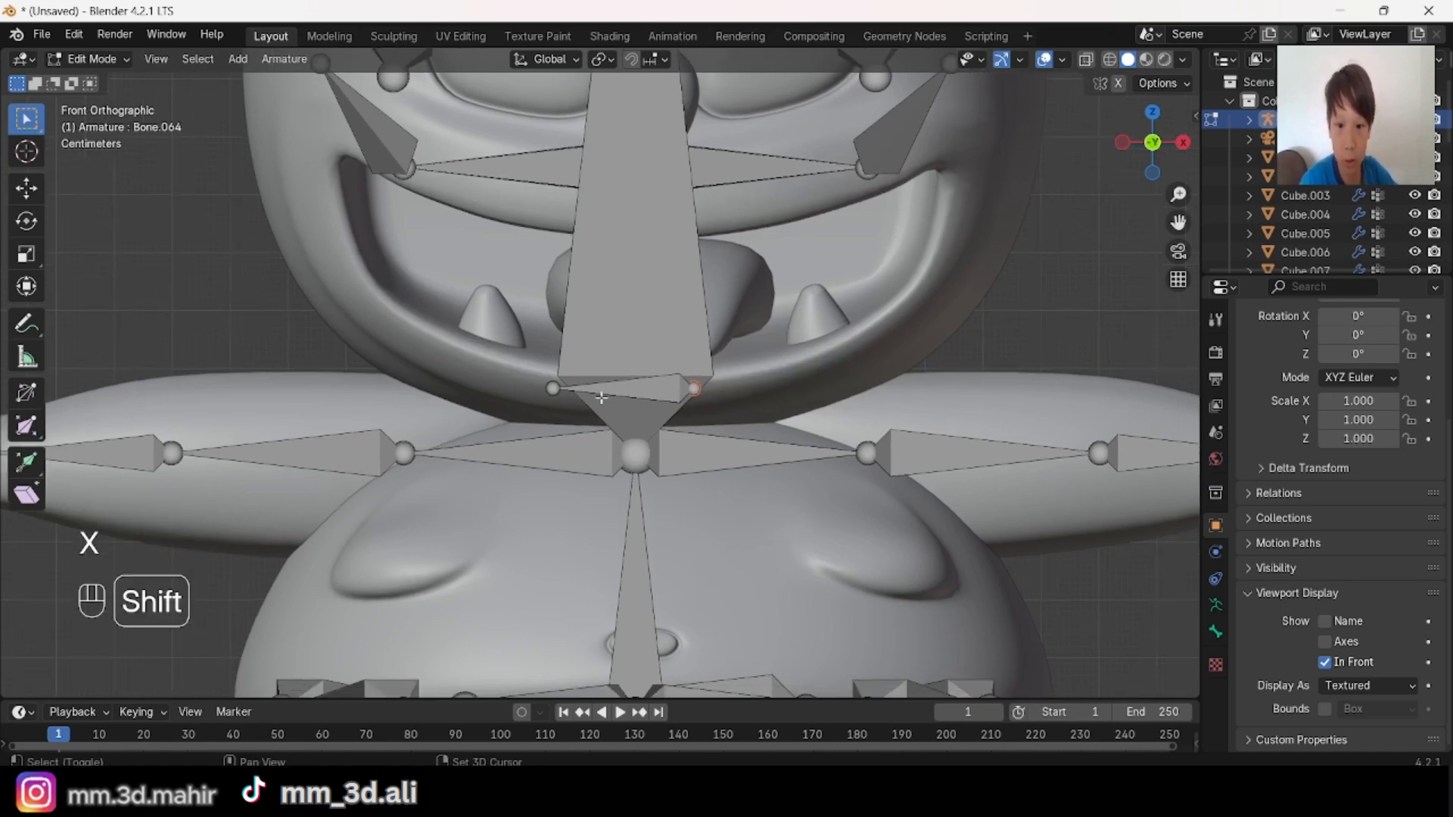
key(e)
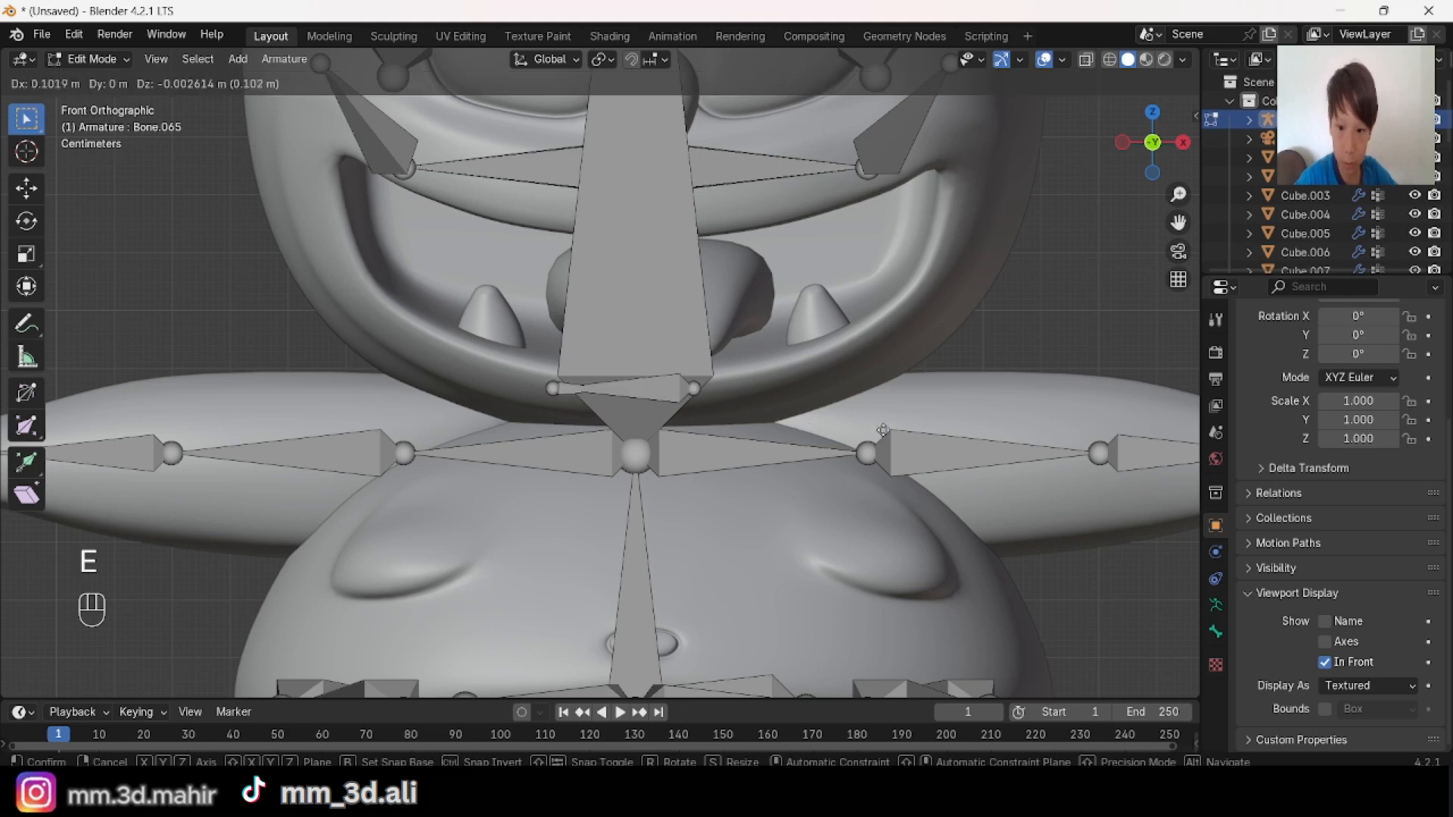
key(s)
key(ctrl+z)
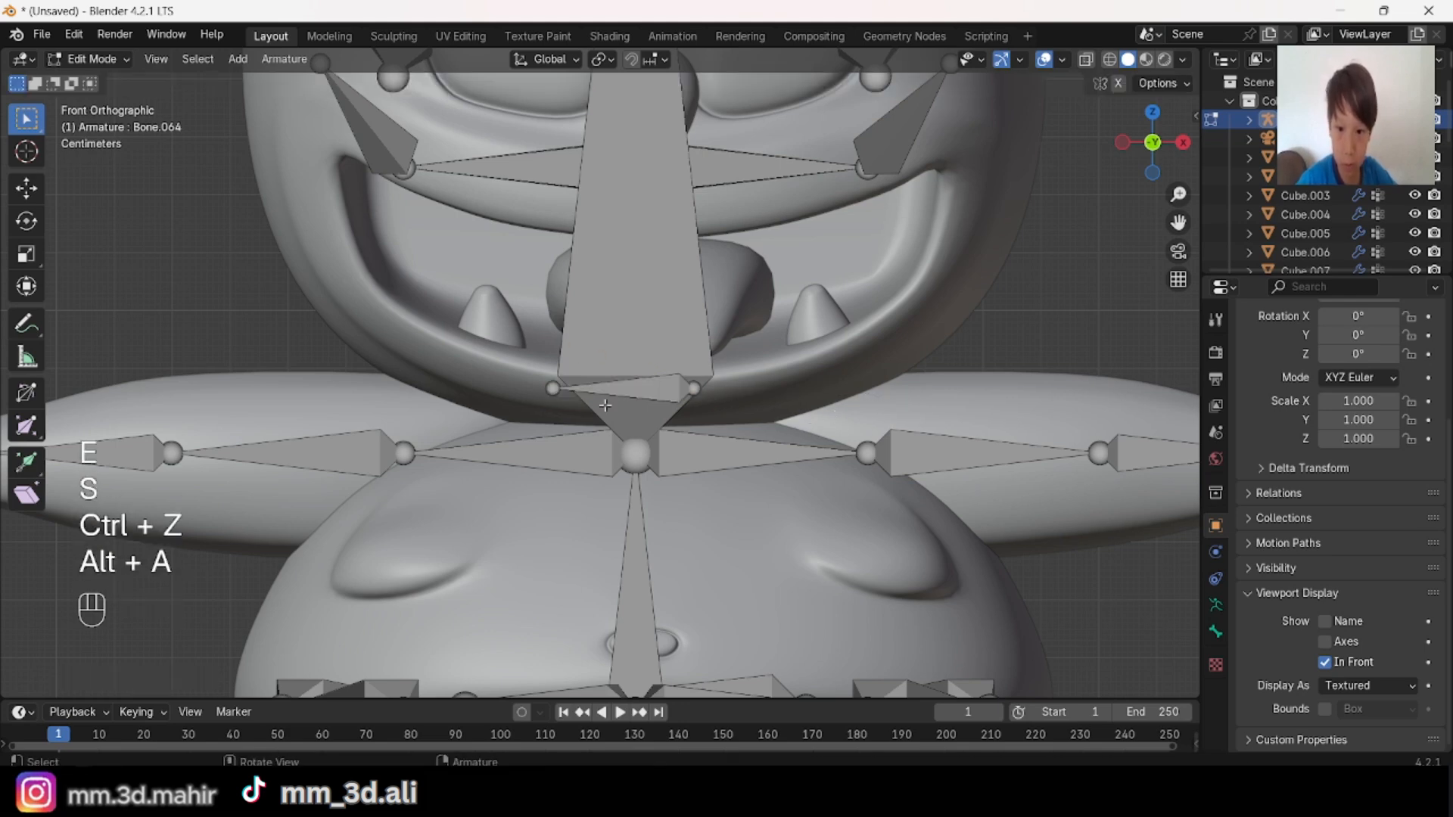
key(e)
key(s)
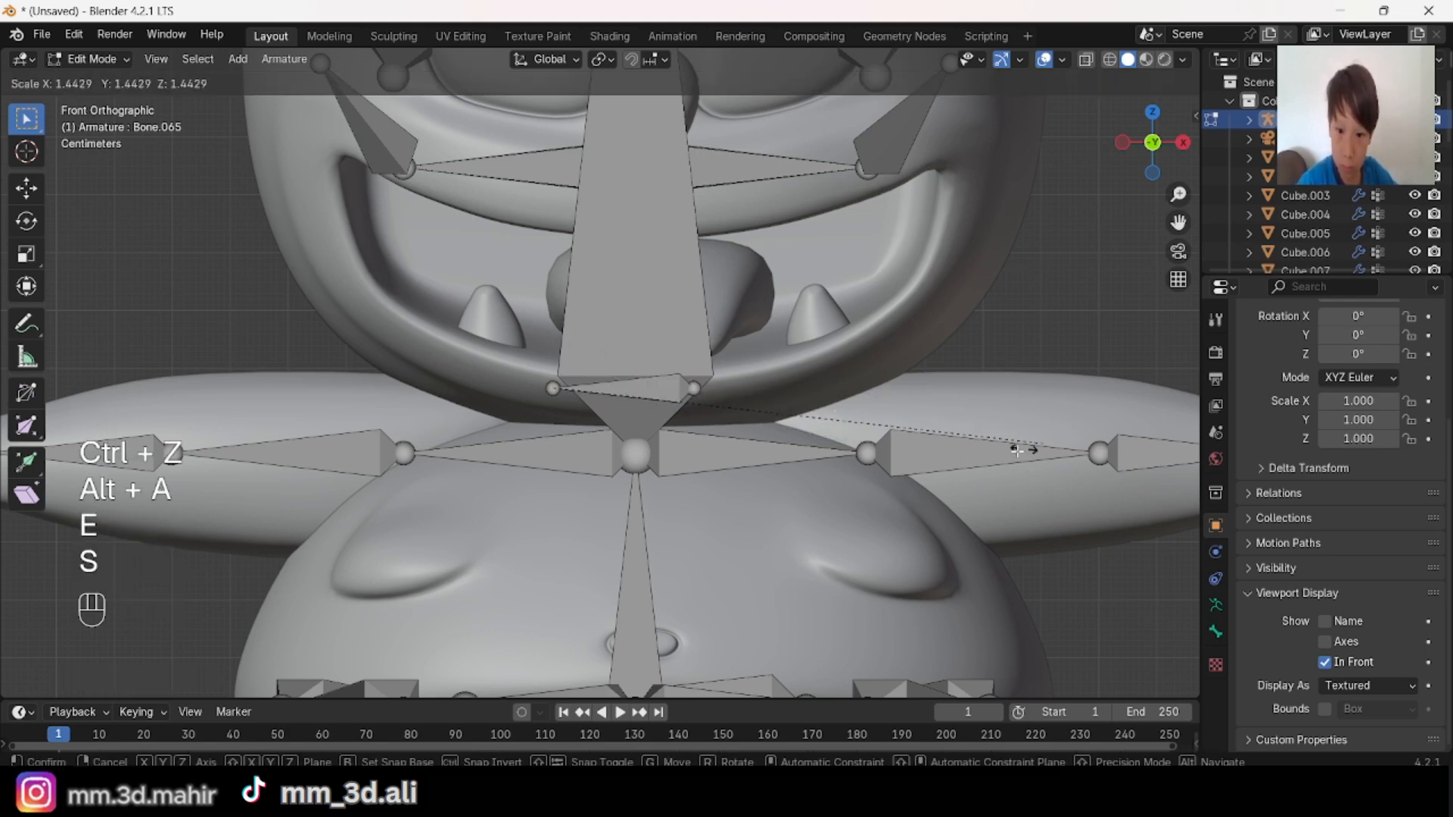
click(1017, 450)
key(ctrl+z)
middle_drag(870, 424, 798, 462)
key(e)
click(795, 457)
key(ctrl+z)
middle_drag(829, 413, 862, 376)
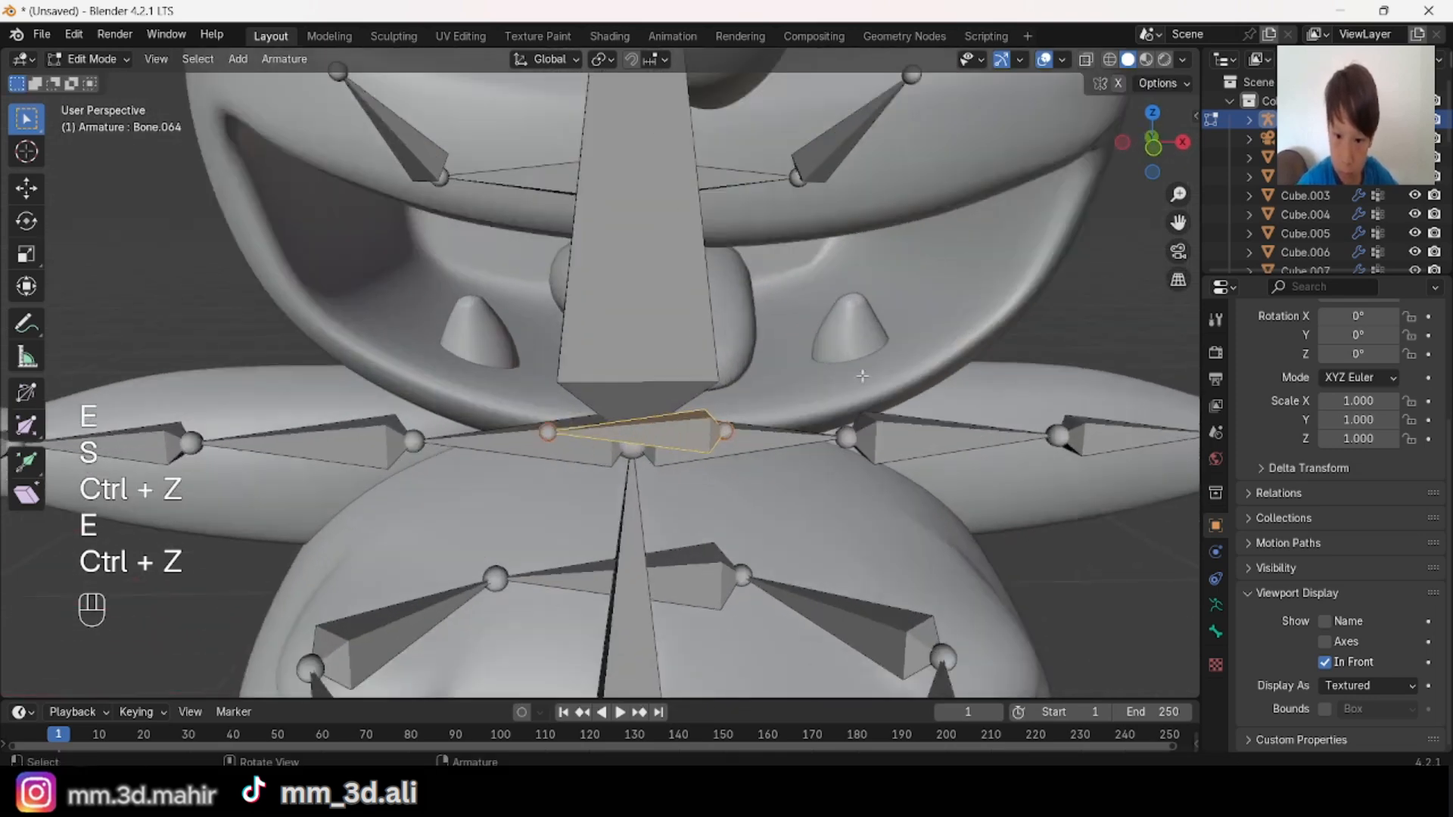
Step: Extrude a short bone about 0.1 m outward along the lip from each end of the middle lower-lip bone in front view
click(1147, 170)
key(alt+a)
key(e)
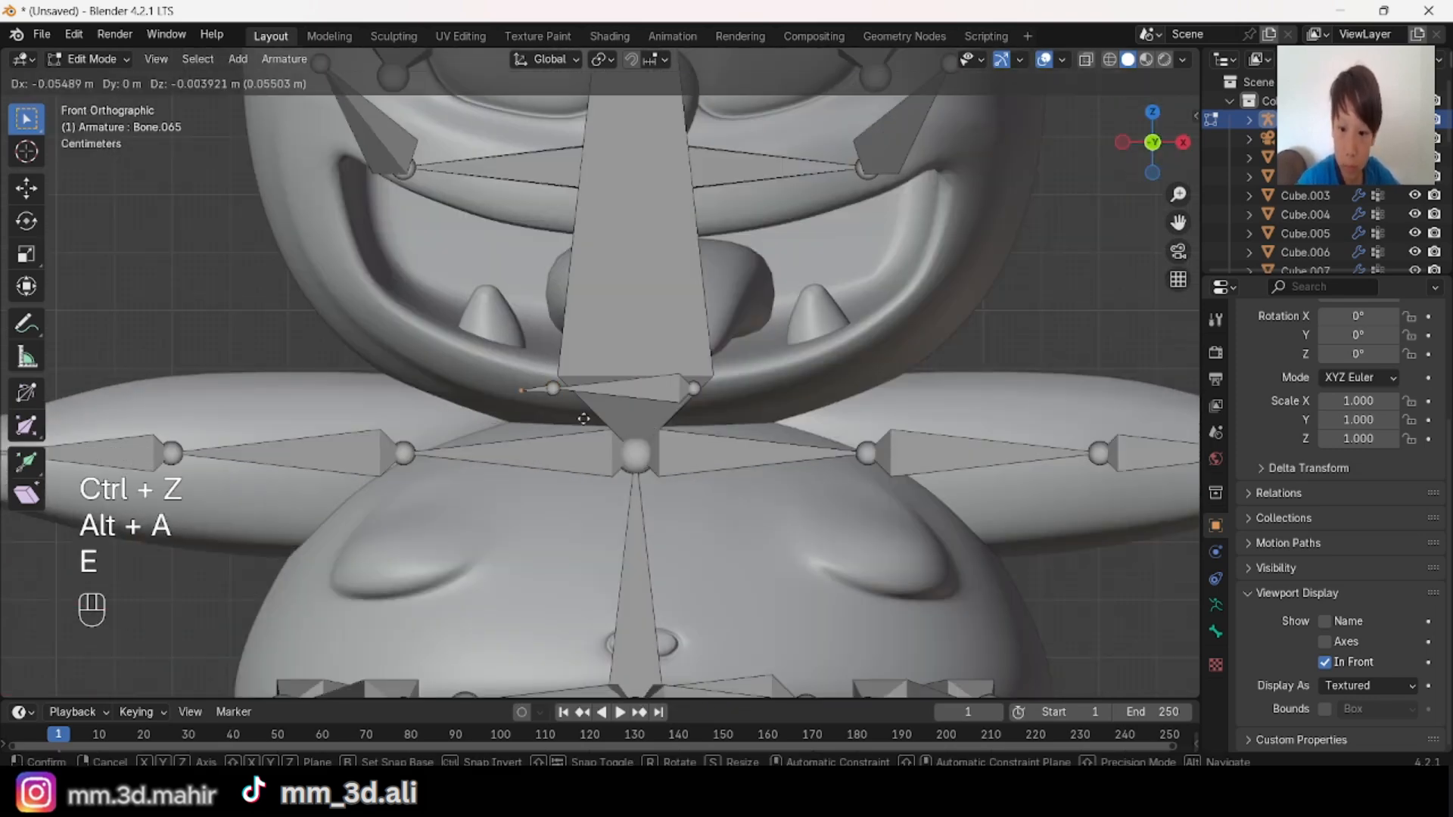
click(604, 406)
click(698, 396)
key(e)
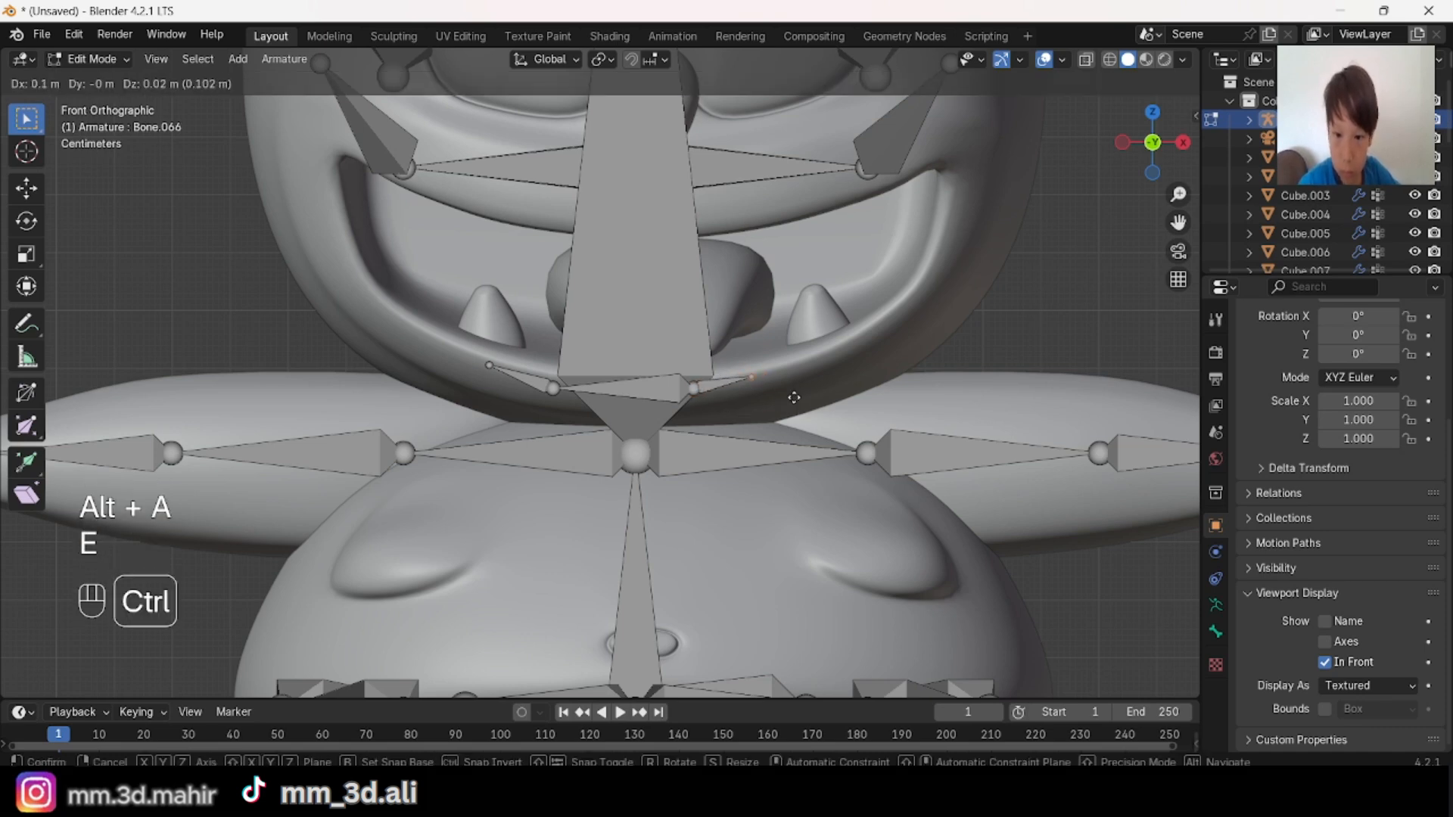
click(798, 395)
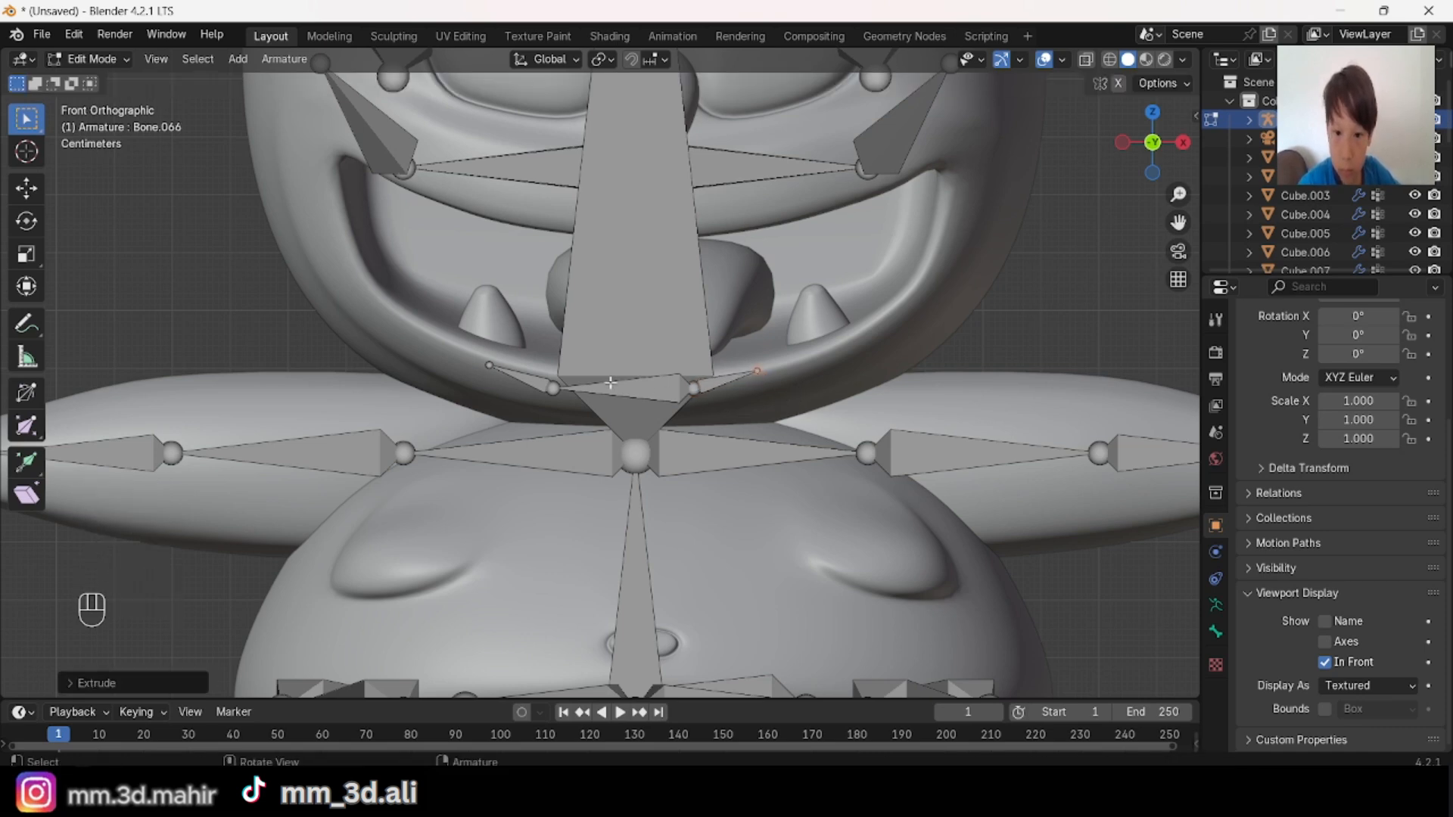
Step: Scale the two outer lower-lip tips apart and raise them along Z toward the mouth corners
scroll(765, 444, down, 4)
key(s)
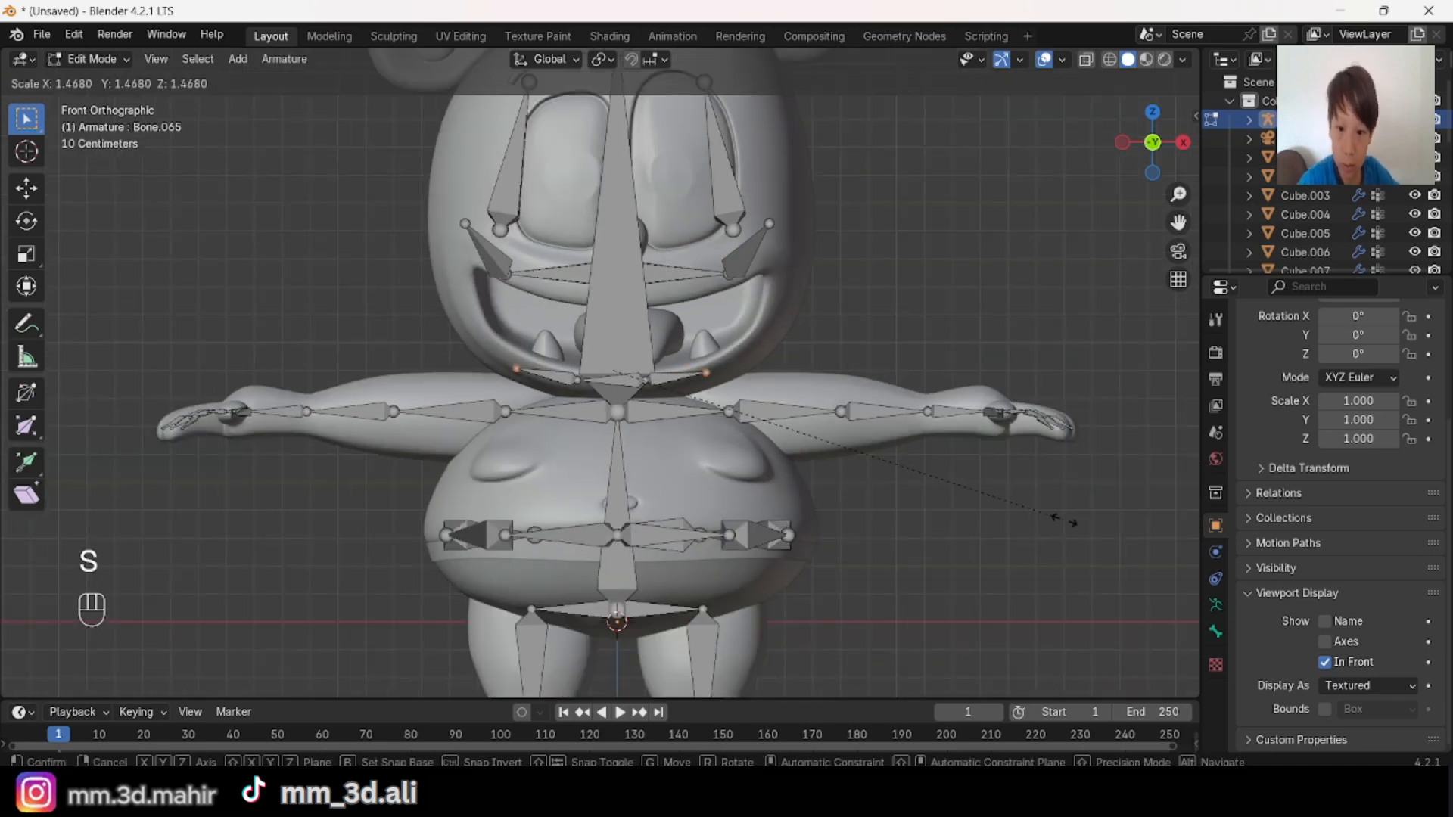
click(1063, 520)
scroll(957, 552, up, 2)
key(g)
key(z)
click(979, 520)
key(s)
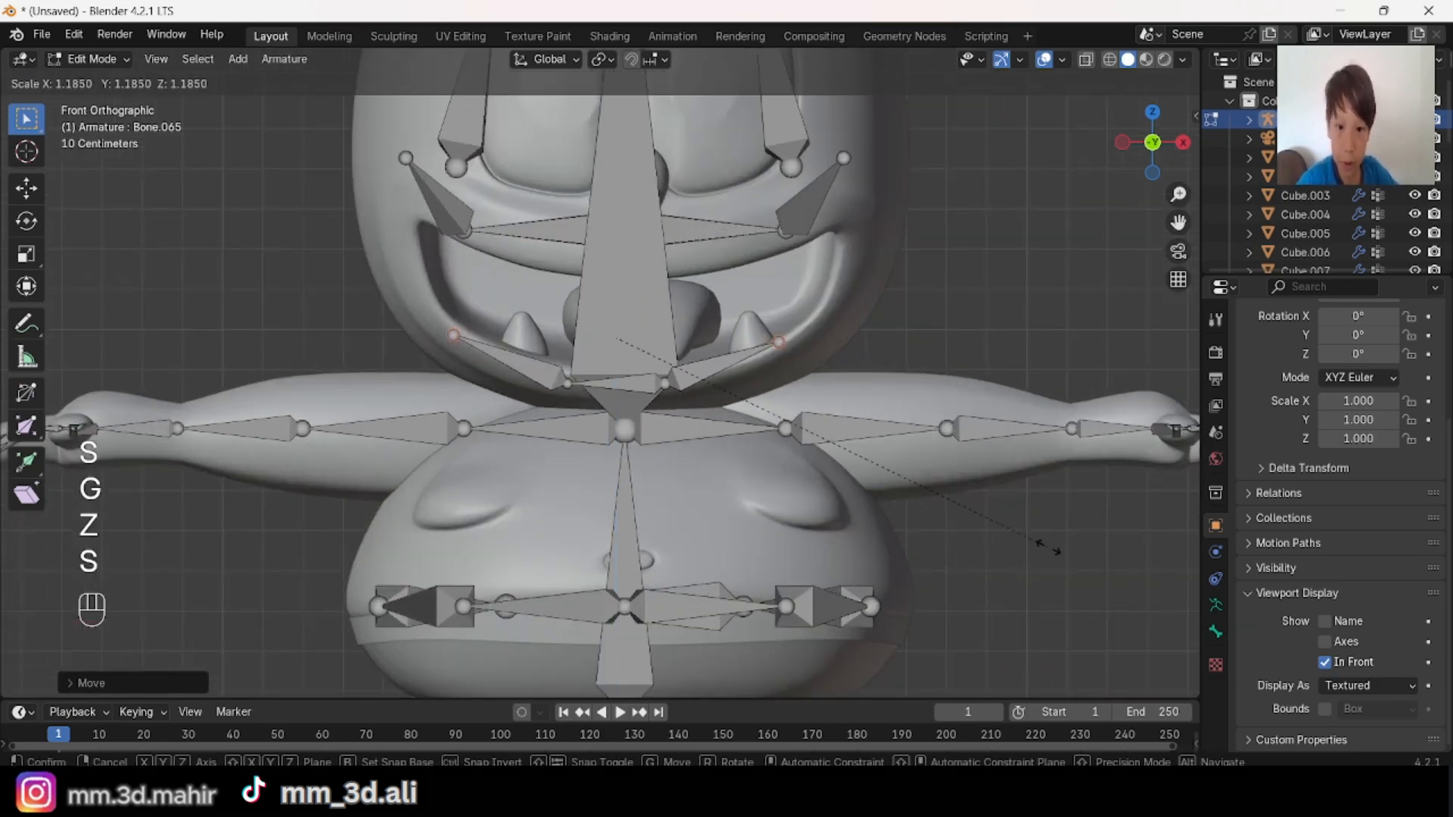
click(1045, 542)
Step: Move the outer lower-lip tips along Y to follow the face's depth, and fine-tune one tip's depth separately
middle_drag(1044, 543, 806, 534)
key(g)
key(y)
click(822, 598)
key(alt+a)
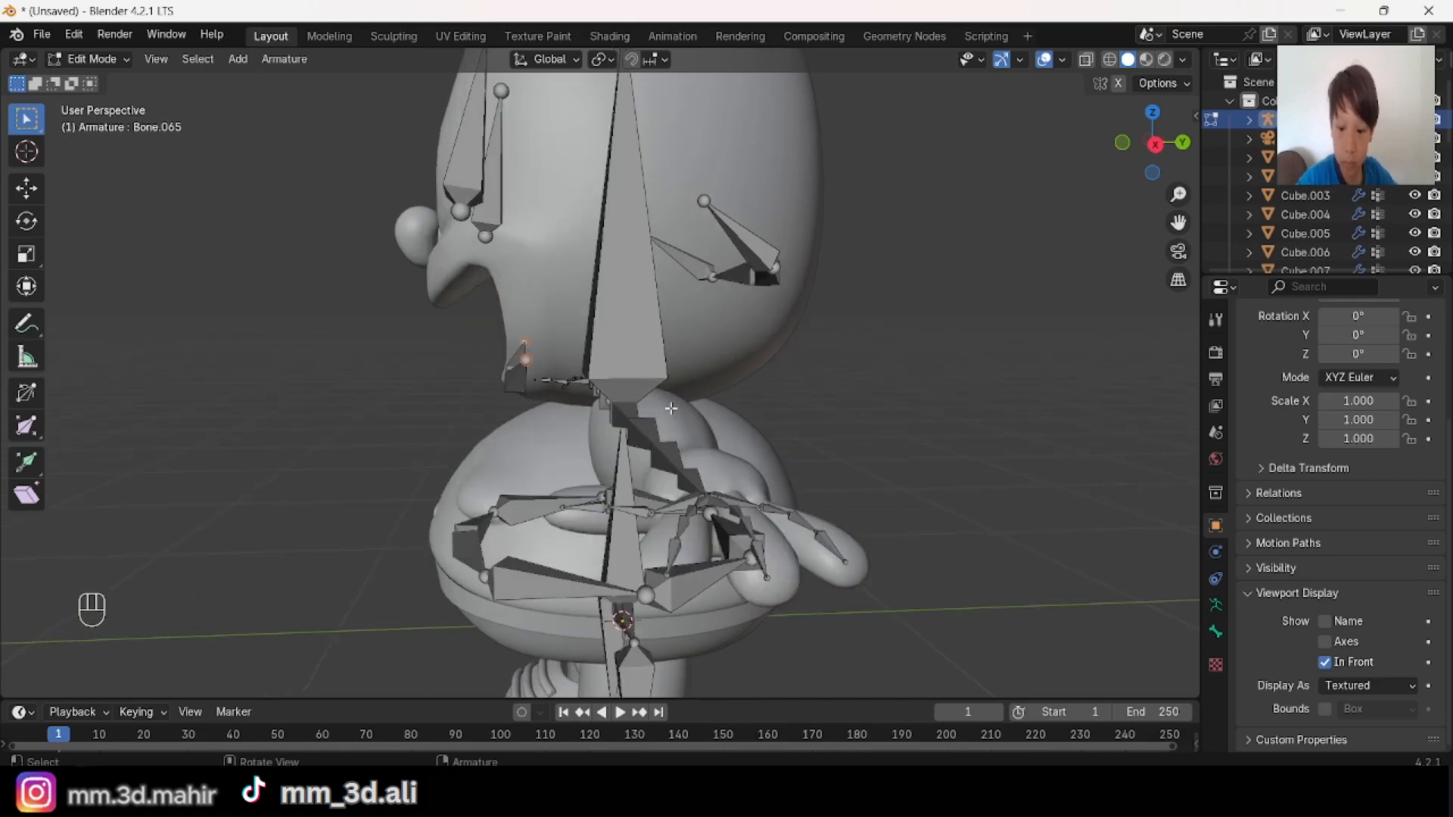
key(g)
key(y)
click(519, 350)
key(alt+a)
Step: Try scaling only the middle lower-lip bone, and undo the scaling
middle_drag(519, 350, 853, 447)
scroll(963, 416, up, 1)
scroll(630, 394, up, 3)
shift+click(630, 392)
key(s)
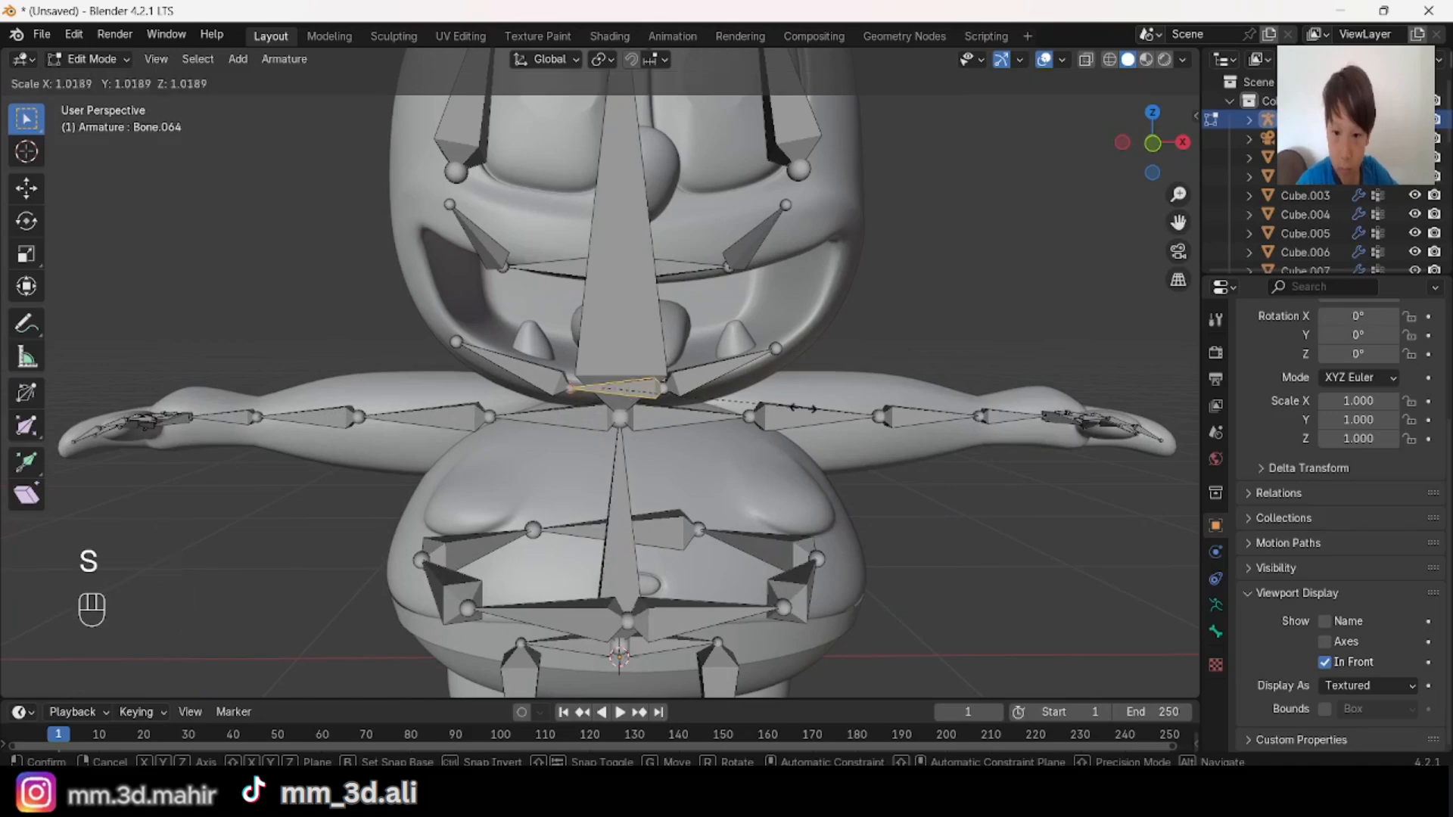
click(833, 418)
key(ctrl+z)
Step: Scale the middle lower-lip bone together with the end joints it shares with the neighbouring lip bones
scroll(706, 404, up, 2)
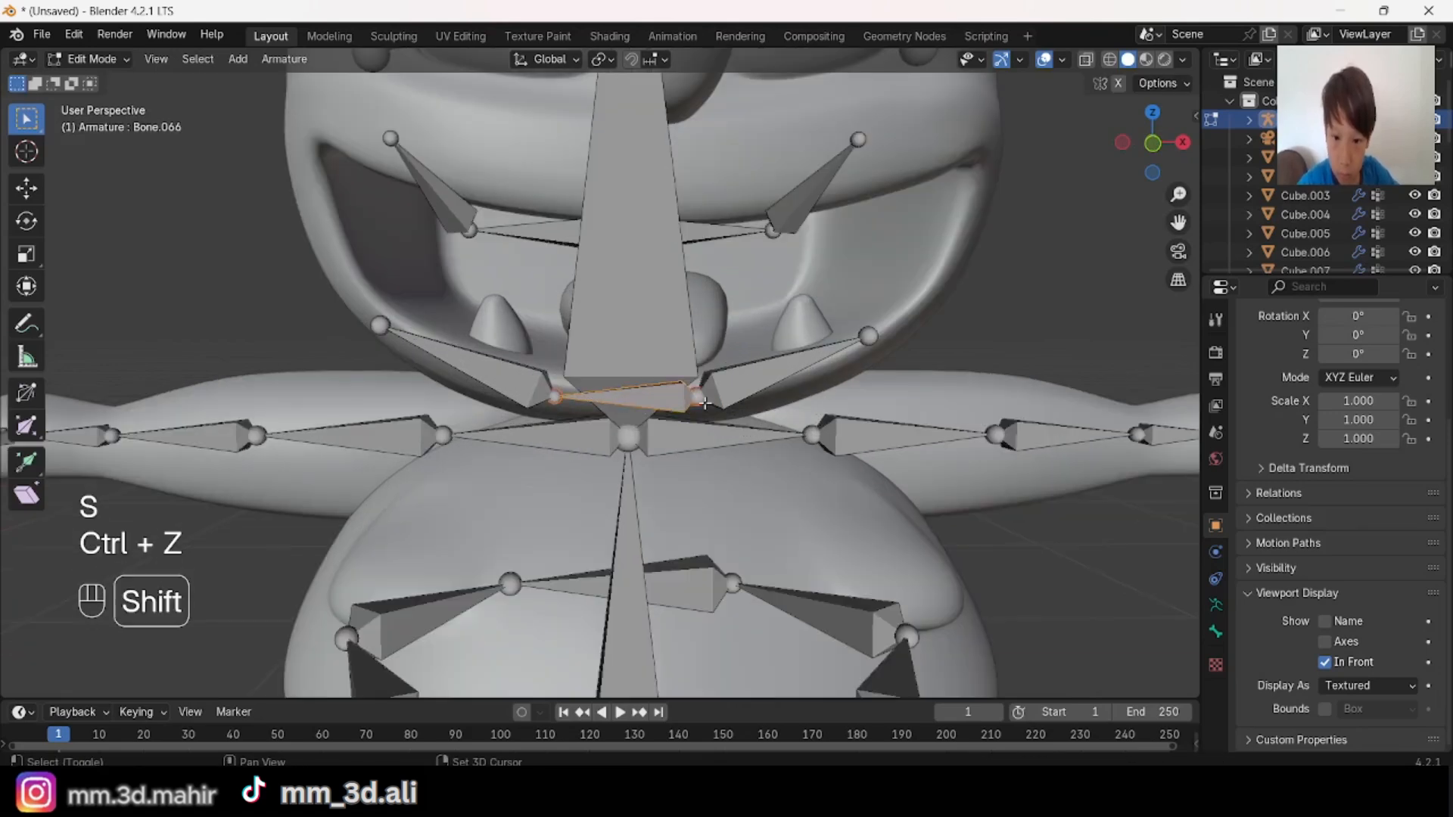
key(s)
key(alt+a)
Step: Examine the mouth and head bones from several angles around the character
scroll(890, 472, down, 4)
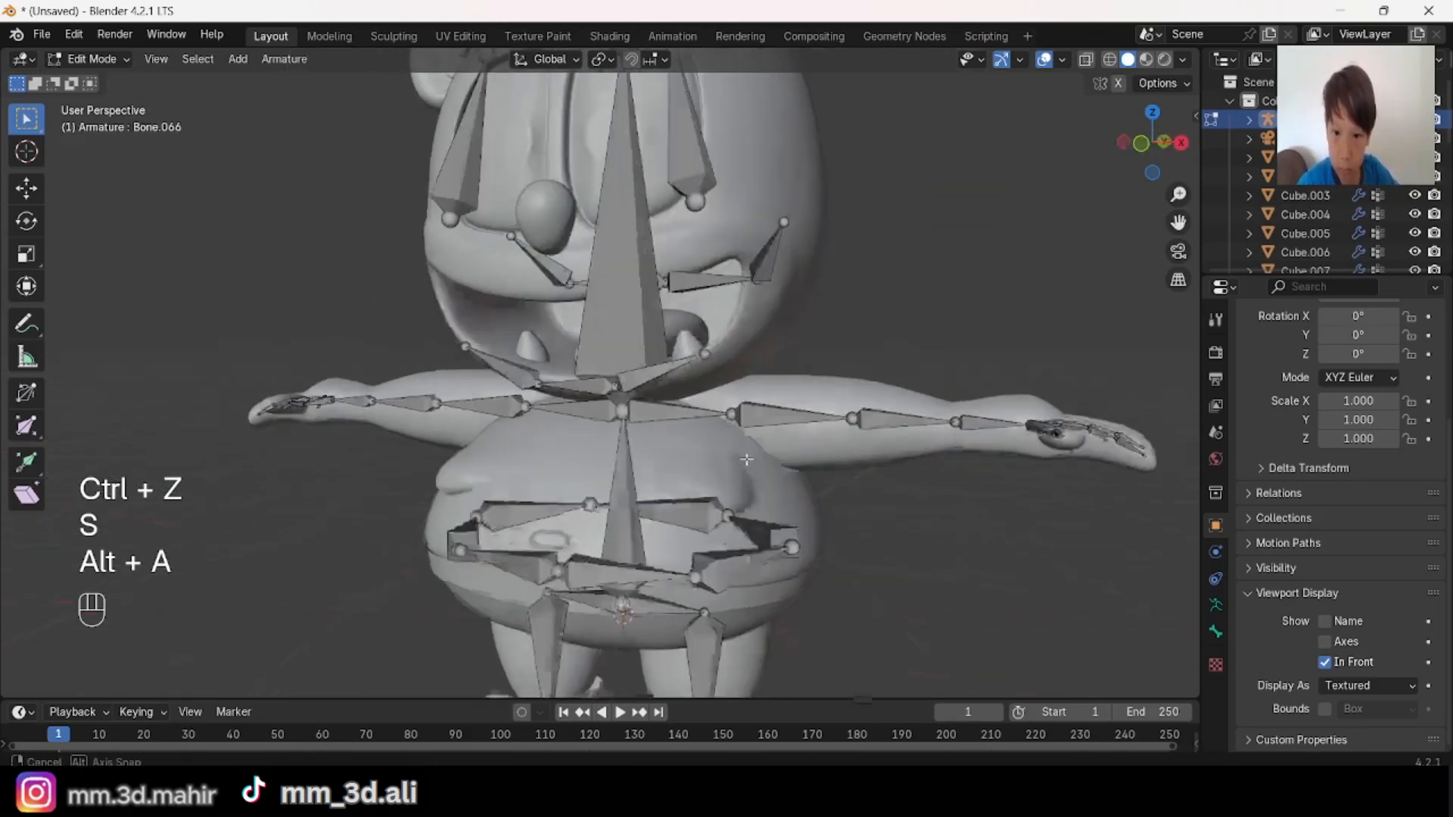
scroll(890, 471, down, 1)
middle_drag(890, 471, 693, 369)
scroll(924, 399, down, 2)
scroll(924, 399, up, 1)
scroll(693, 369, up, 2)
shift+middle_drag(637, 284, 669, 352)
click(668, 352)
scroll(668, 352, up, 4)
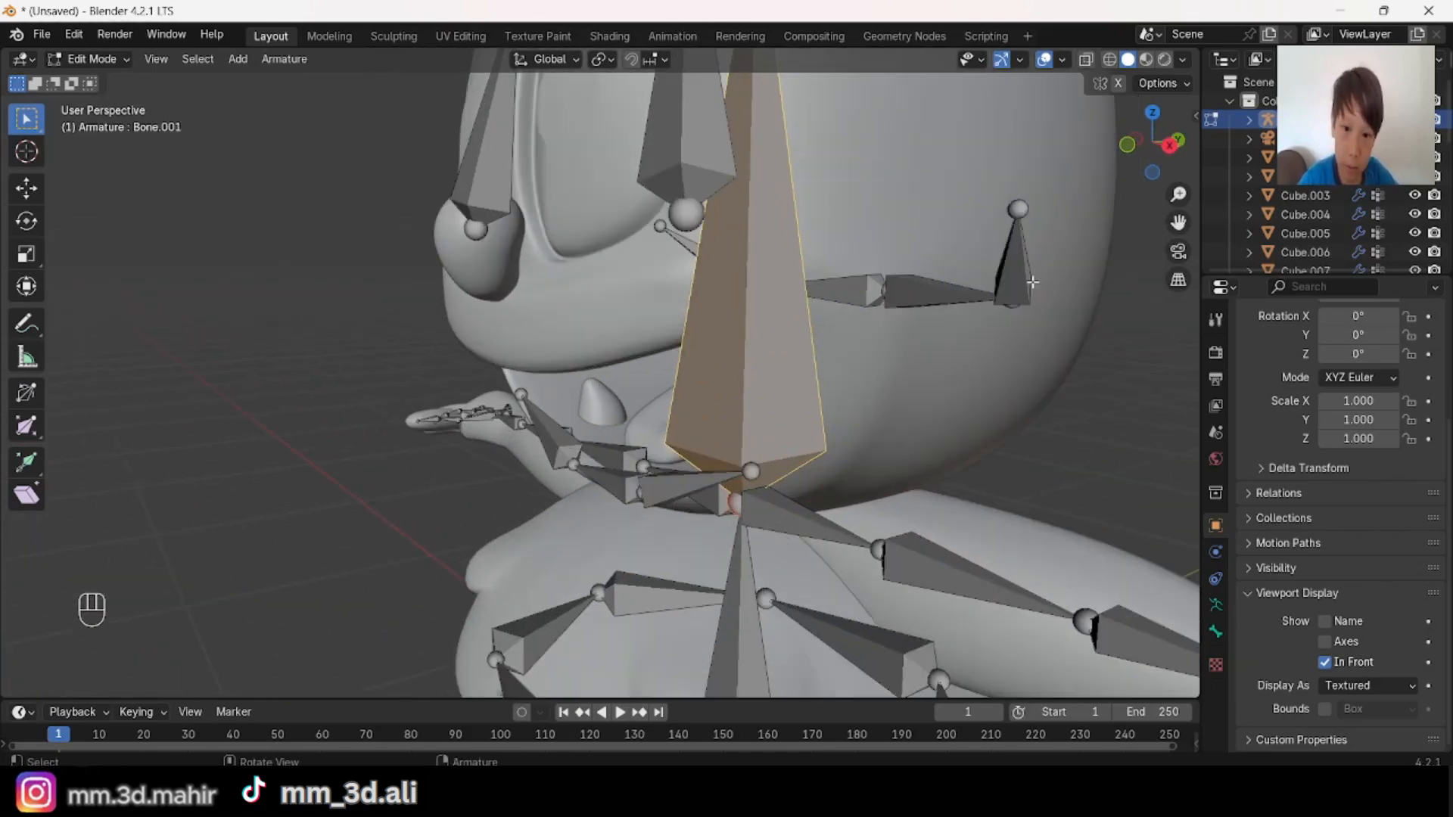
key(alt+a)
Step: Duplicate the eye bone on the character's left in right view, place the copy in front of the face, and scale it down
click(1170, 145)
key(shift+d)
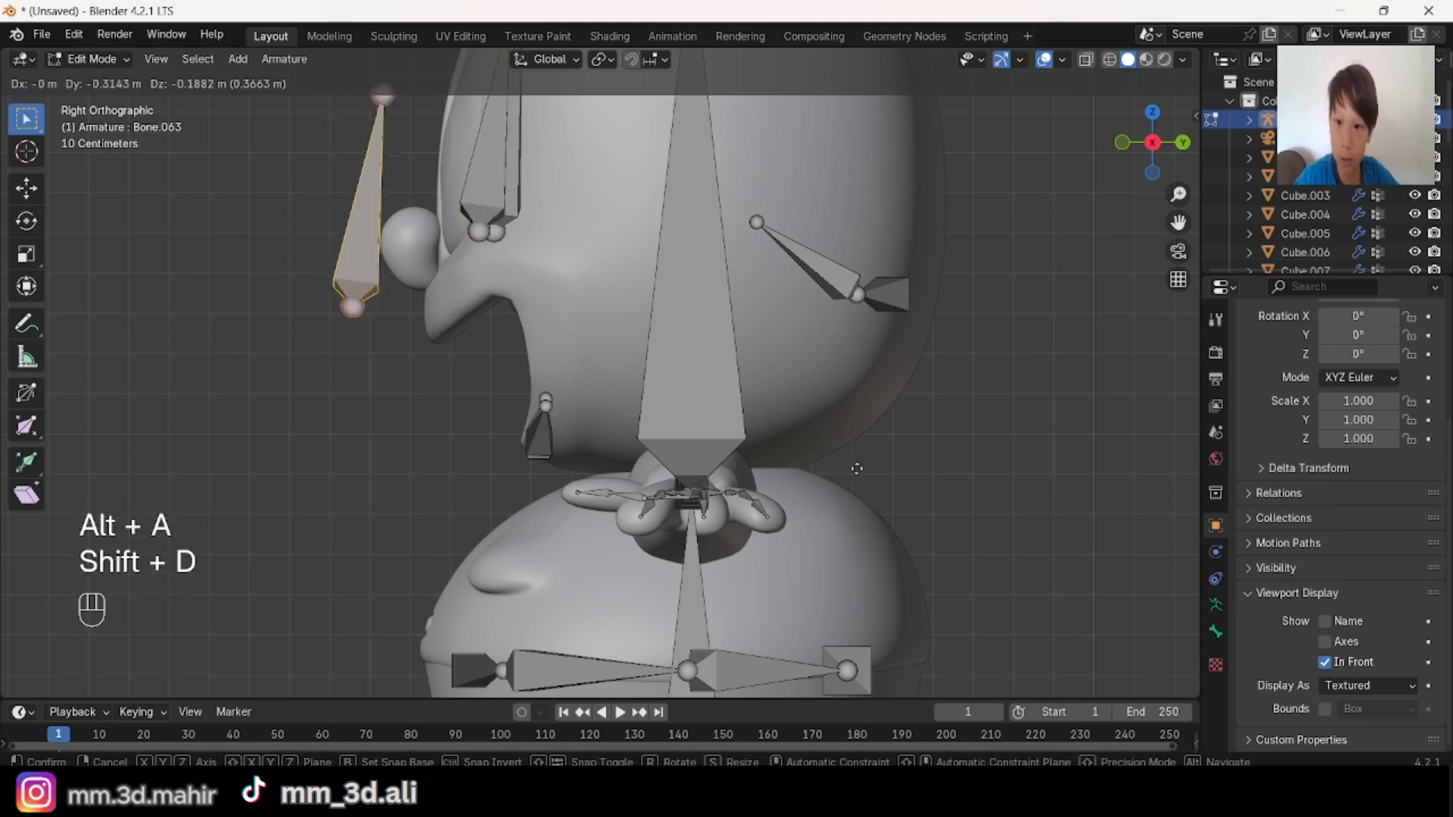
click(897, 482)
key(s)
click(839, 424)
Step: Straighten the duplicated bone vertically by scaling it to 0 on every axis except Z
middle_drag(837, 420, 908, 439)
scroll(908, 439, down, 4)
key(s)
key(shift+z)
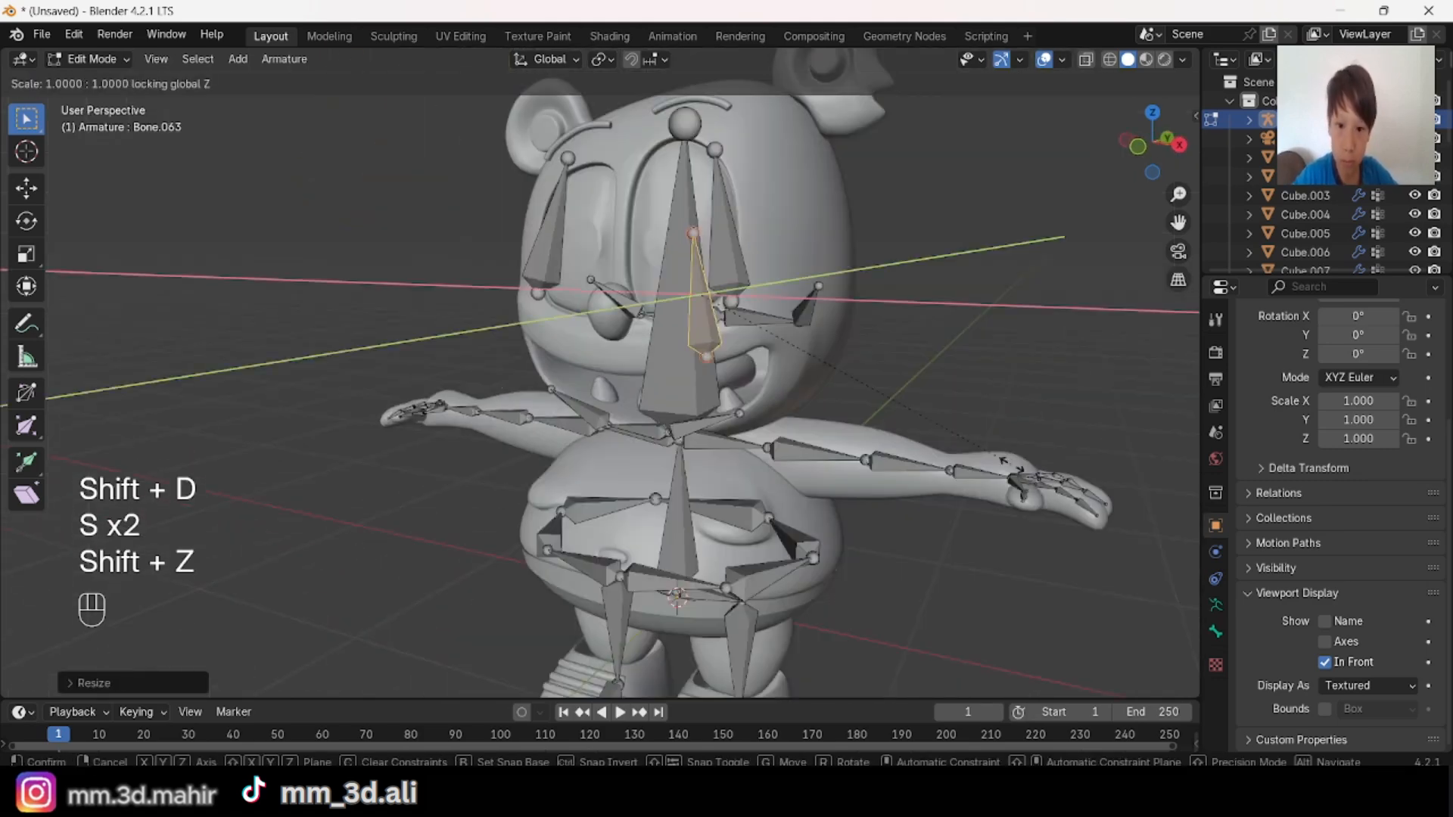
click(1004, 459)
Step: Scale the duplicated bone down further and move it over the nose in front view
click(1137, 146)
key(s)
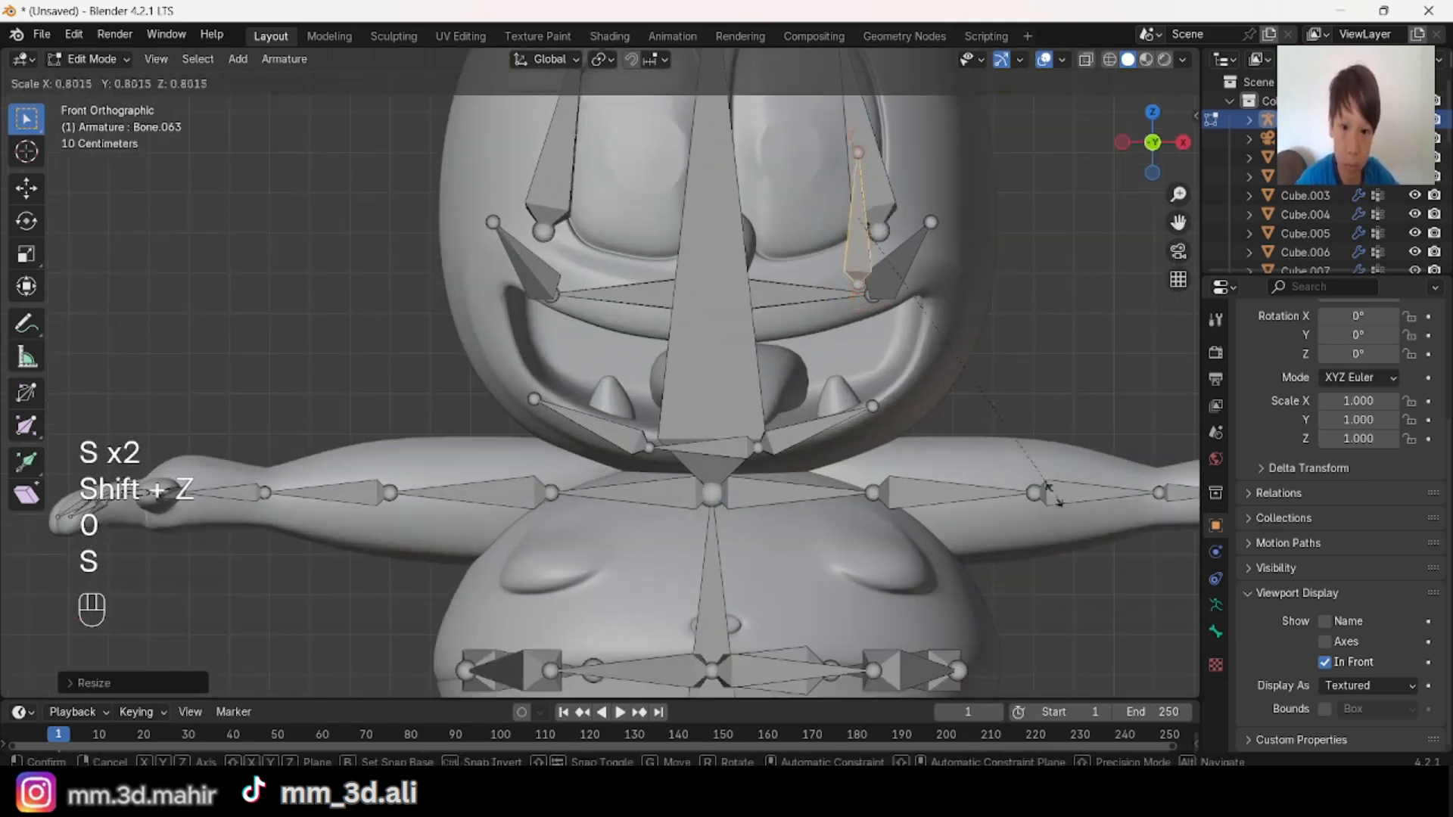
click(1015, 463)
key(g)
ctrl+click(897, 498)
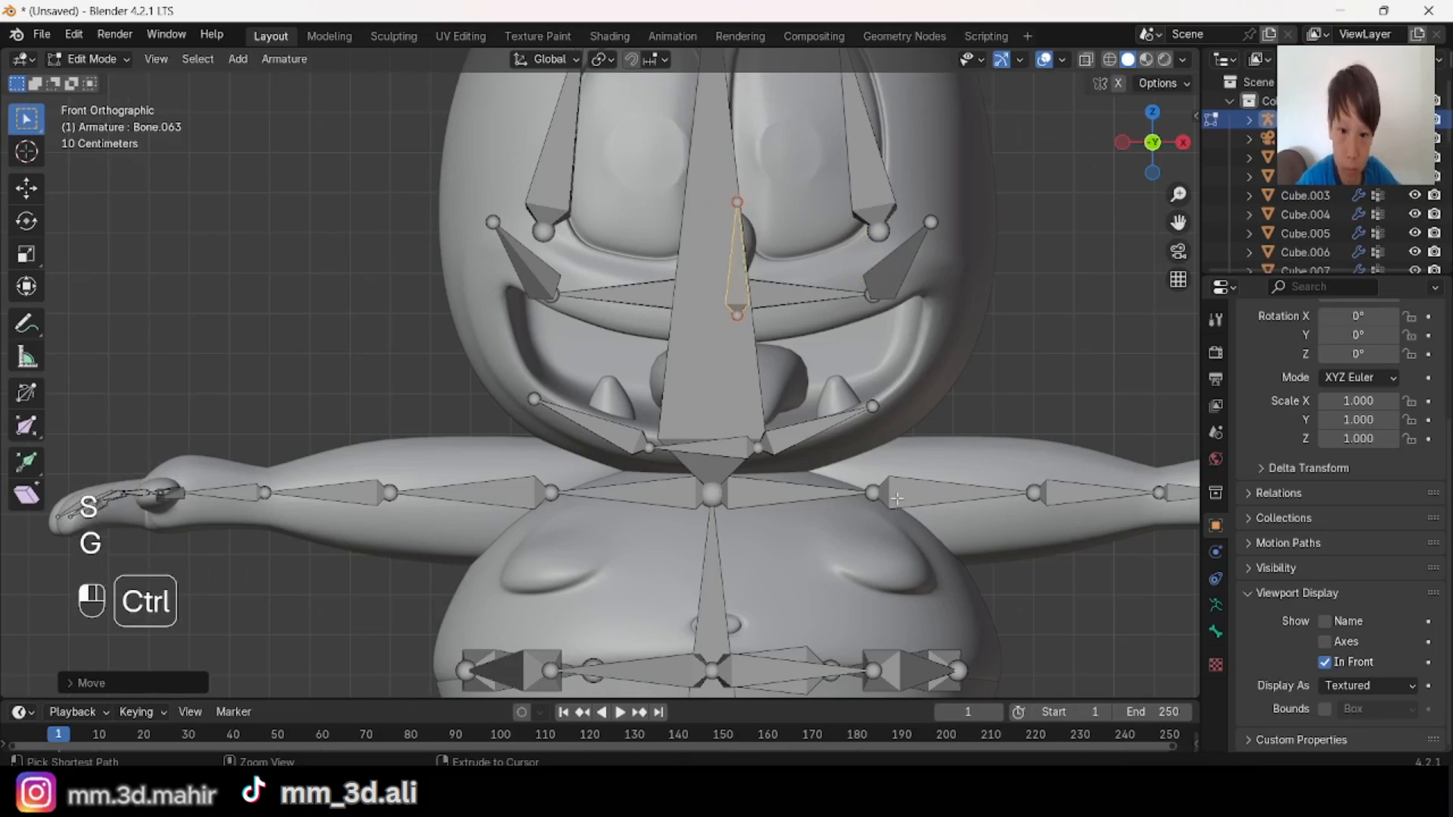
Step: Rotate, move and scale the nose bone in right view so it fits along the nose
click(1182, 143)
key(s)
click(866, 371)
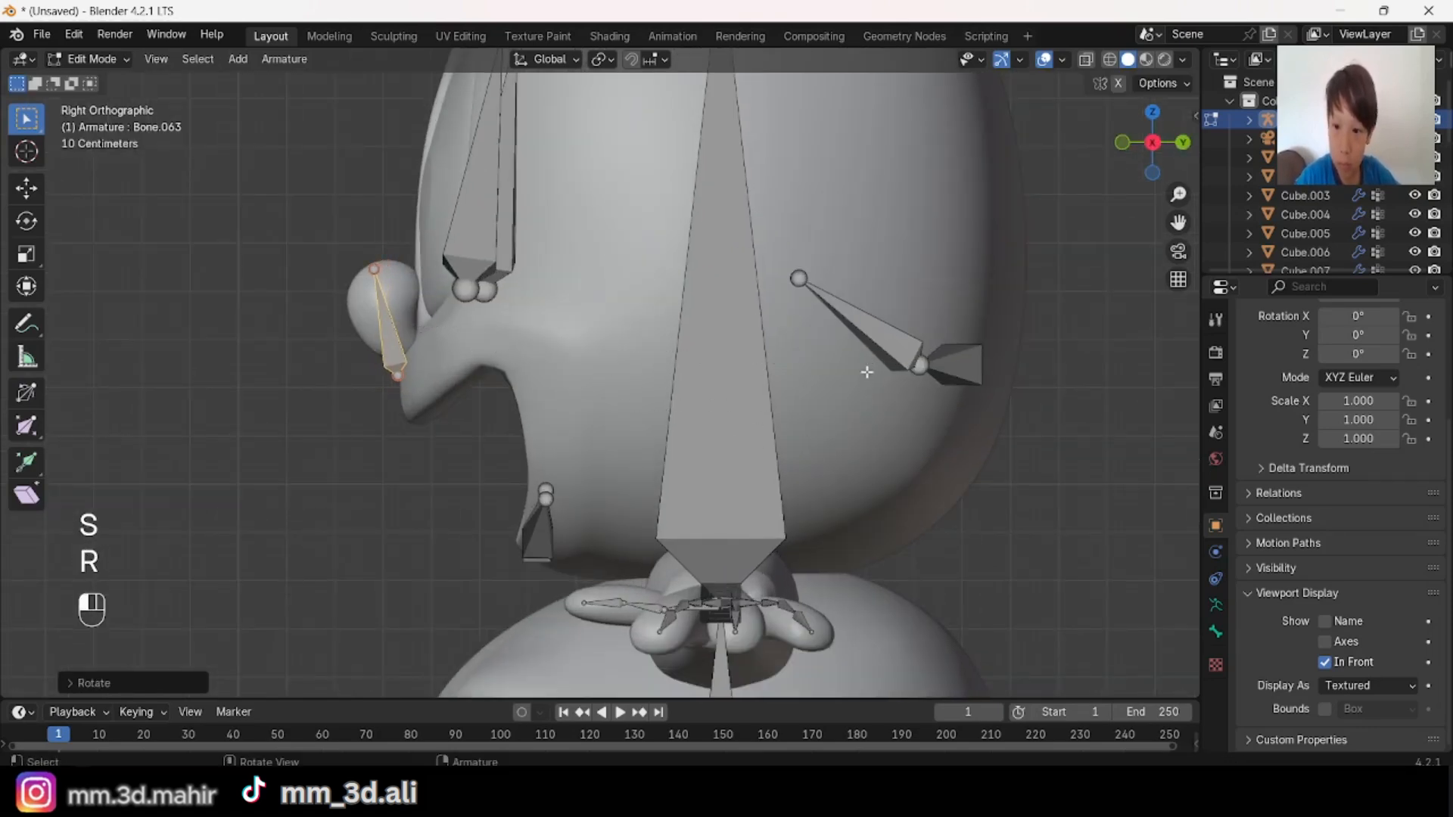
key(g)
click(866, 367)
key(s)
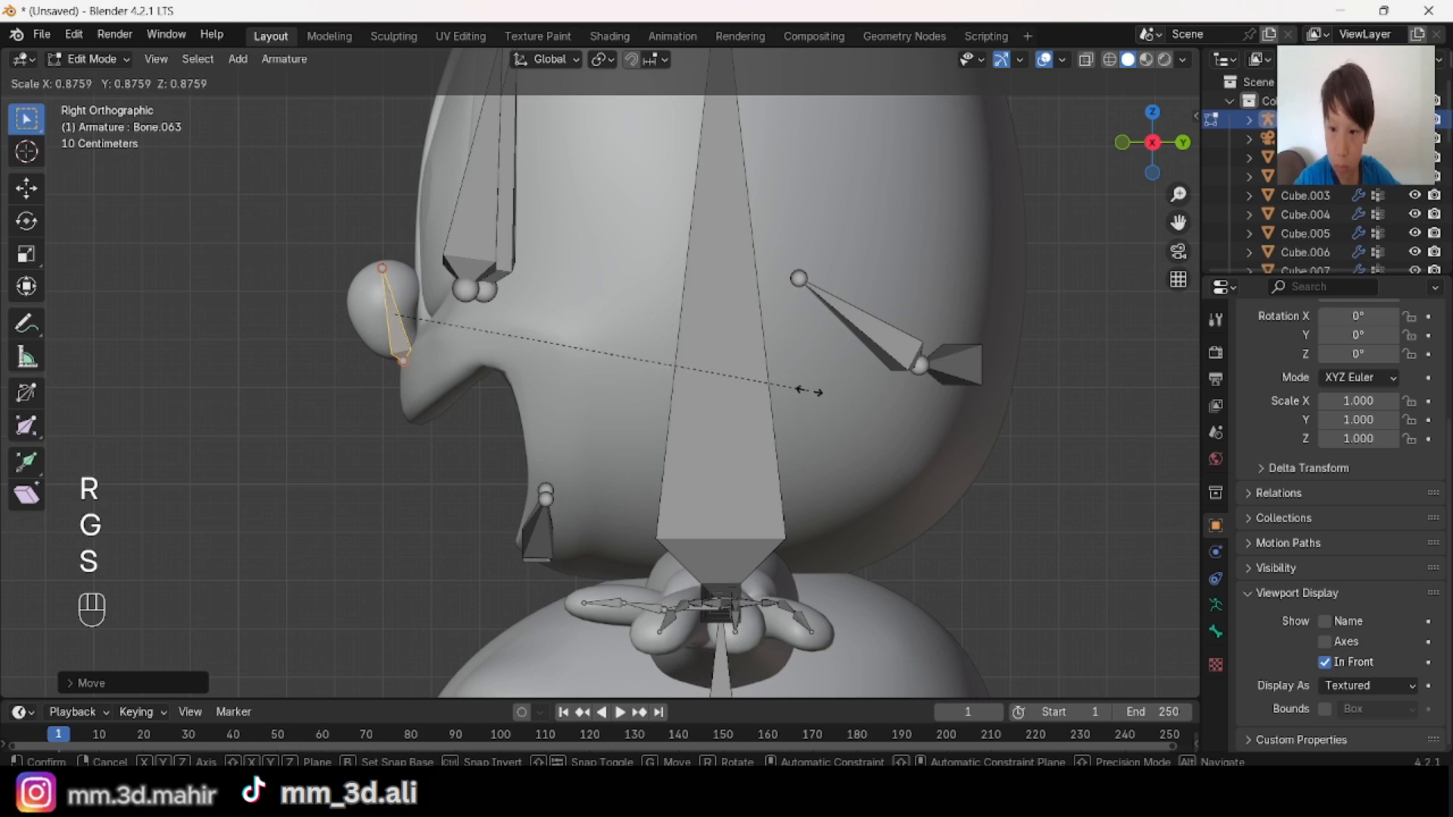
click(809, 391)
Step: Centre the nose bone within the nose by moving it along X in top view
middle_drag(1046, 173, 1144, 325)
click(1157, 129)
shift+middle_drag(1070, 404, 1011, 255)
scroll(1083, 543, up, 2)
key(g)
key(x)
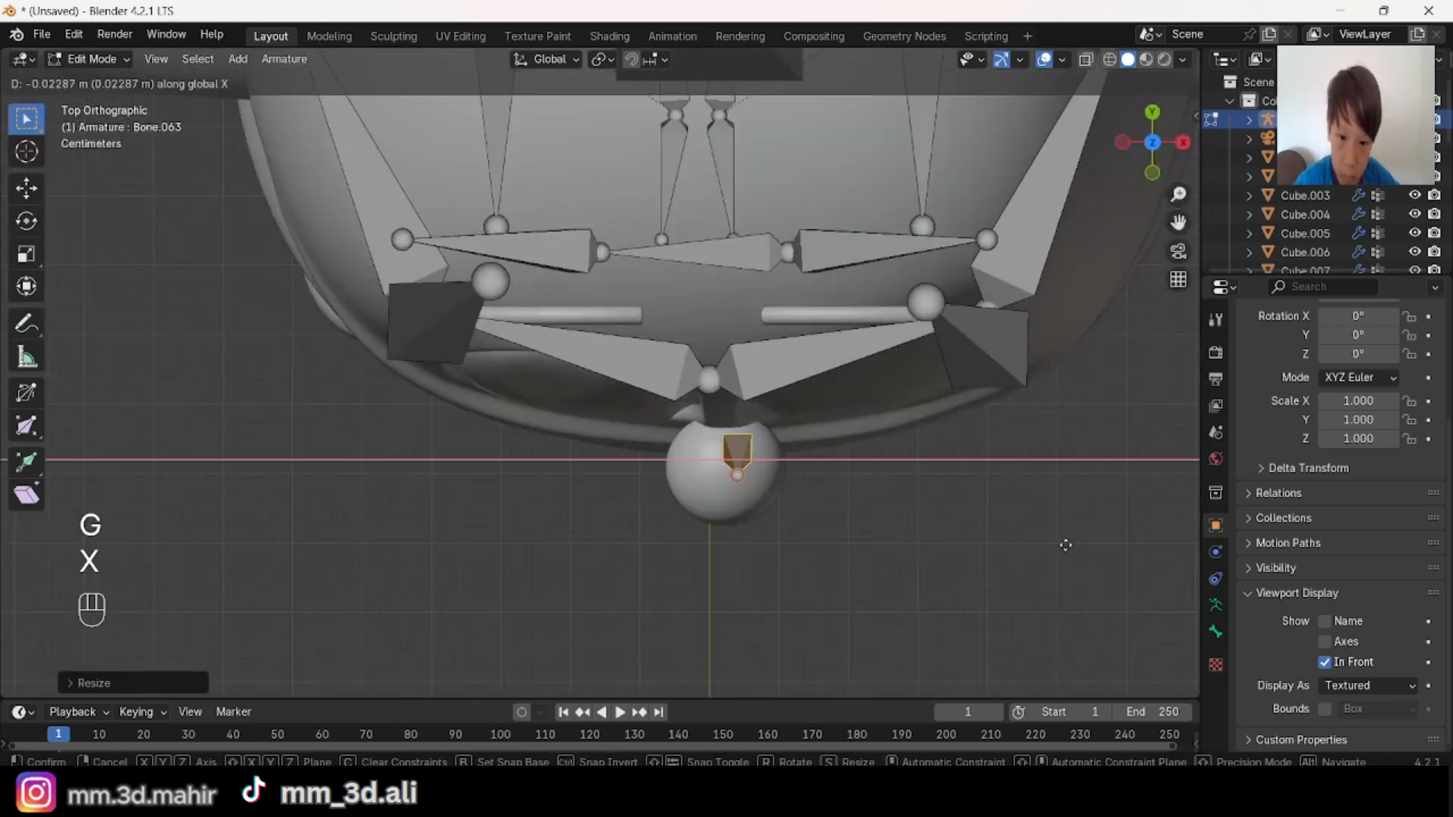
click(1056, 542)
key(g)
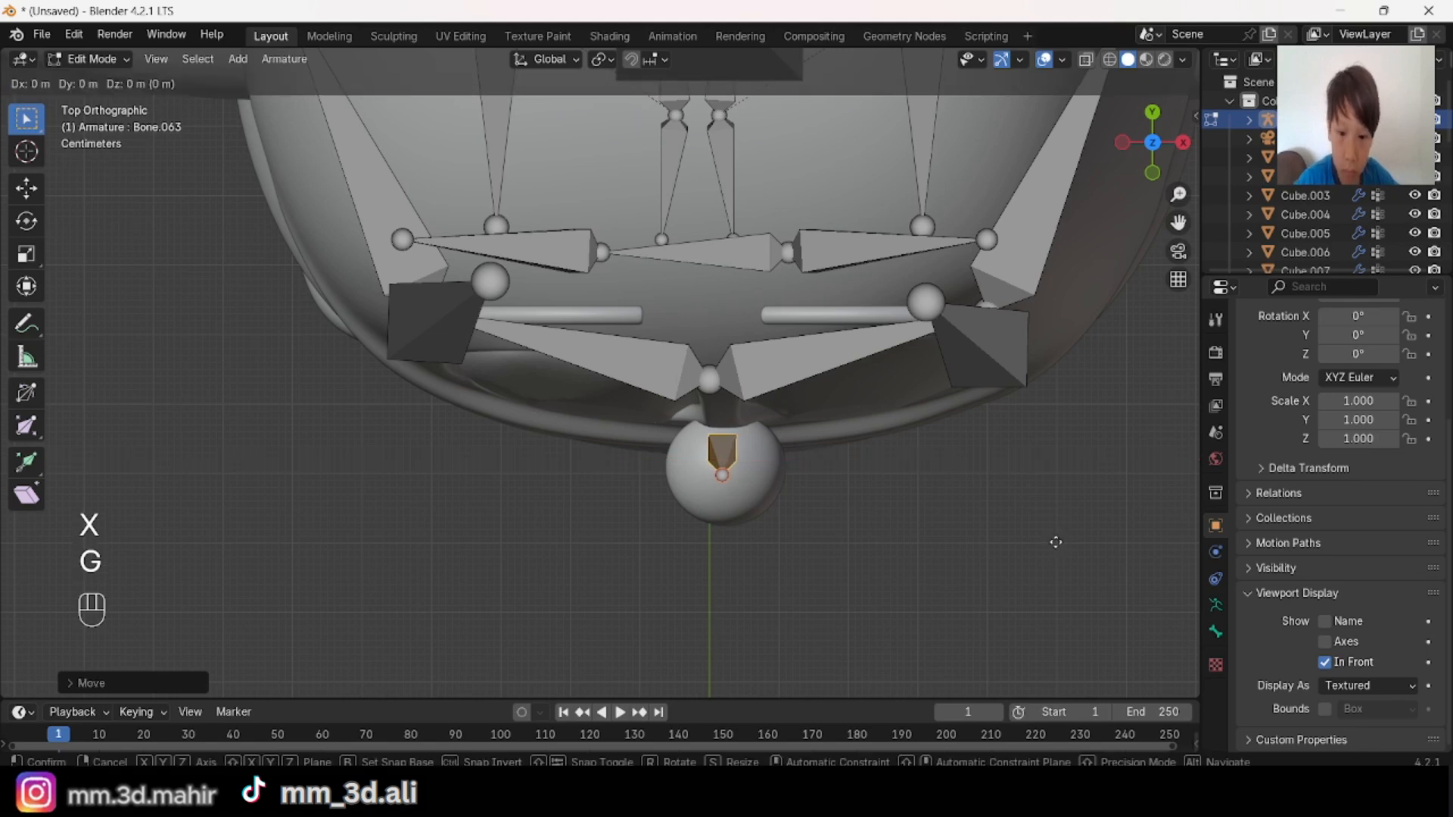
key(x)
click(1071, 551)
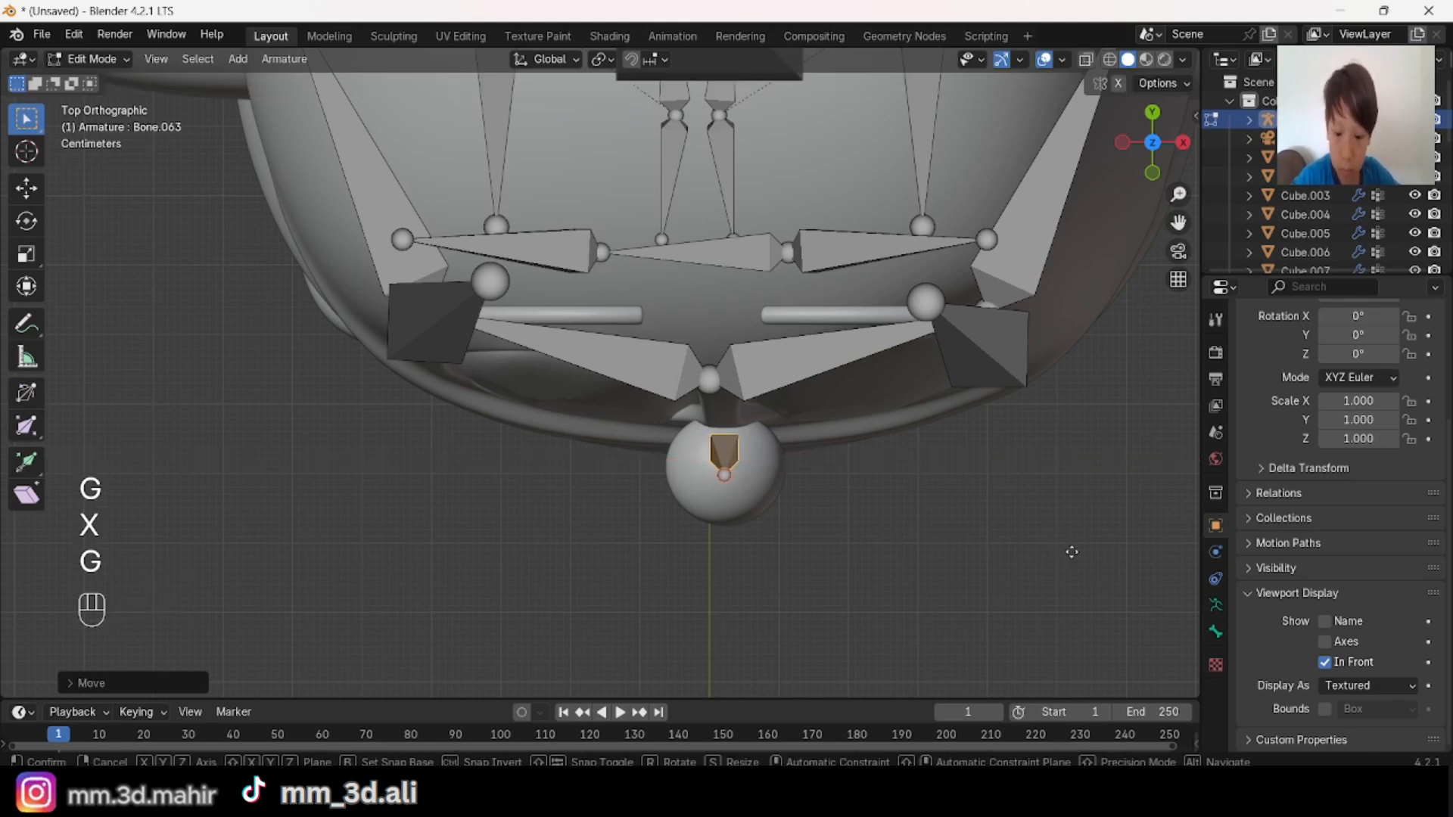
key(x)
click(1074, 548)
key(alt+a)
Step: Switch to Object Mode, select the character's meshes with the armature, and parent them to it With Automatic Weights
middle_drag(1086, 489, 862, 299)
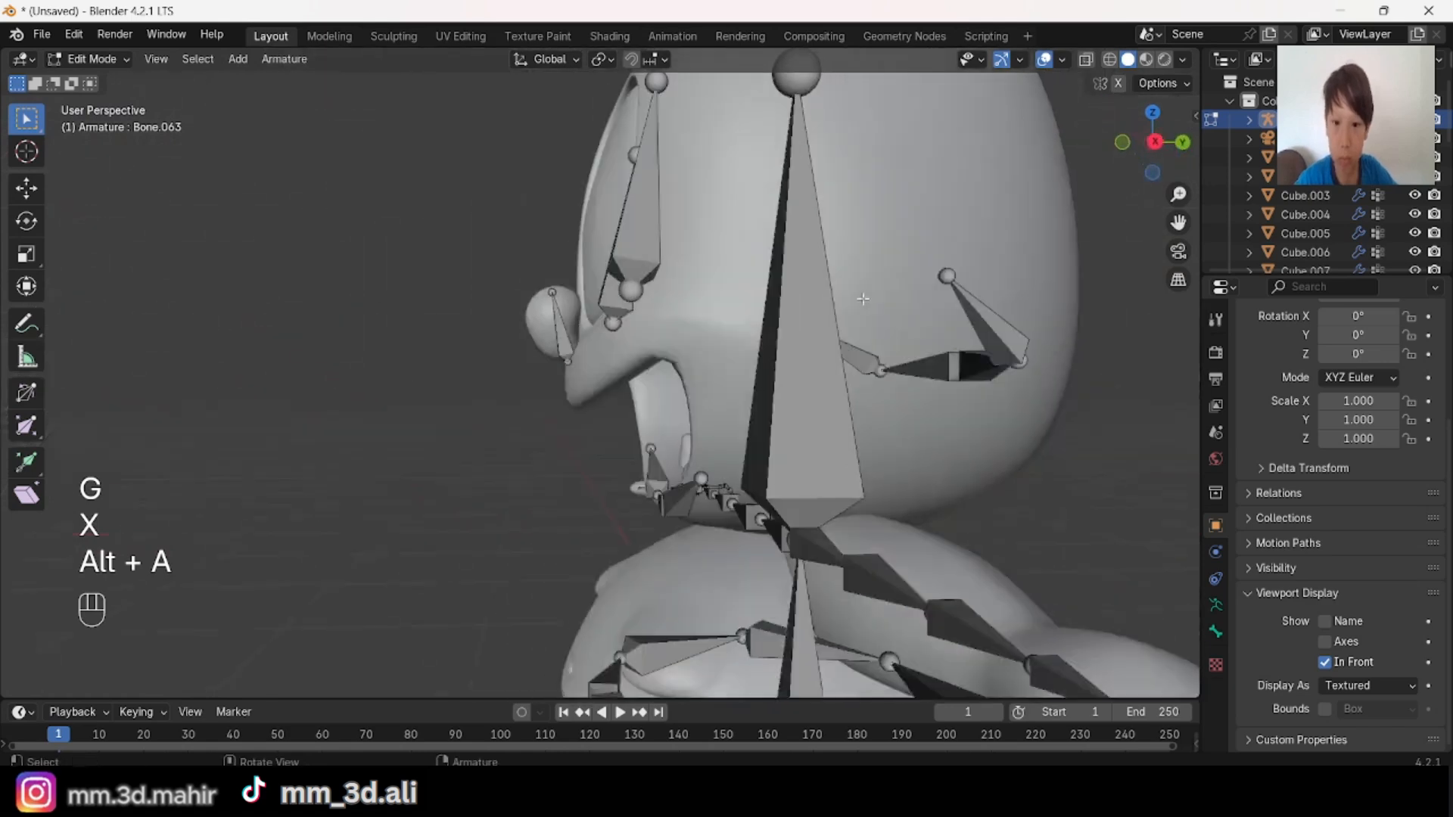
scroll(863, 299, down, 5)
click(98, 80)
middle_drag(703, 352, 869, 313)
scroll(869, 313, down, 8)
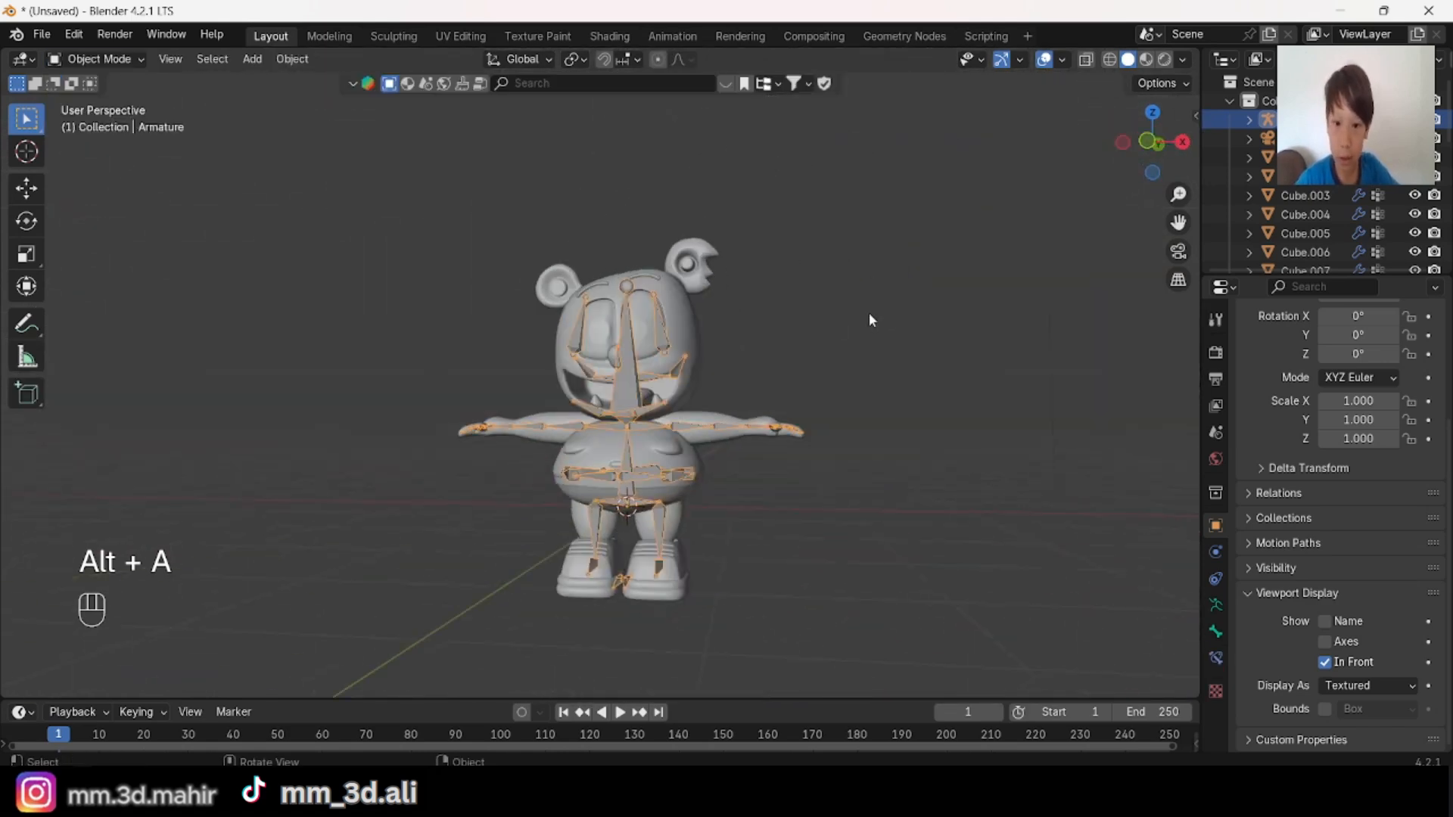
drag(501, 249, 703, 515)
scroll(684, 494, up, 3)
key(ctrl+p)
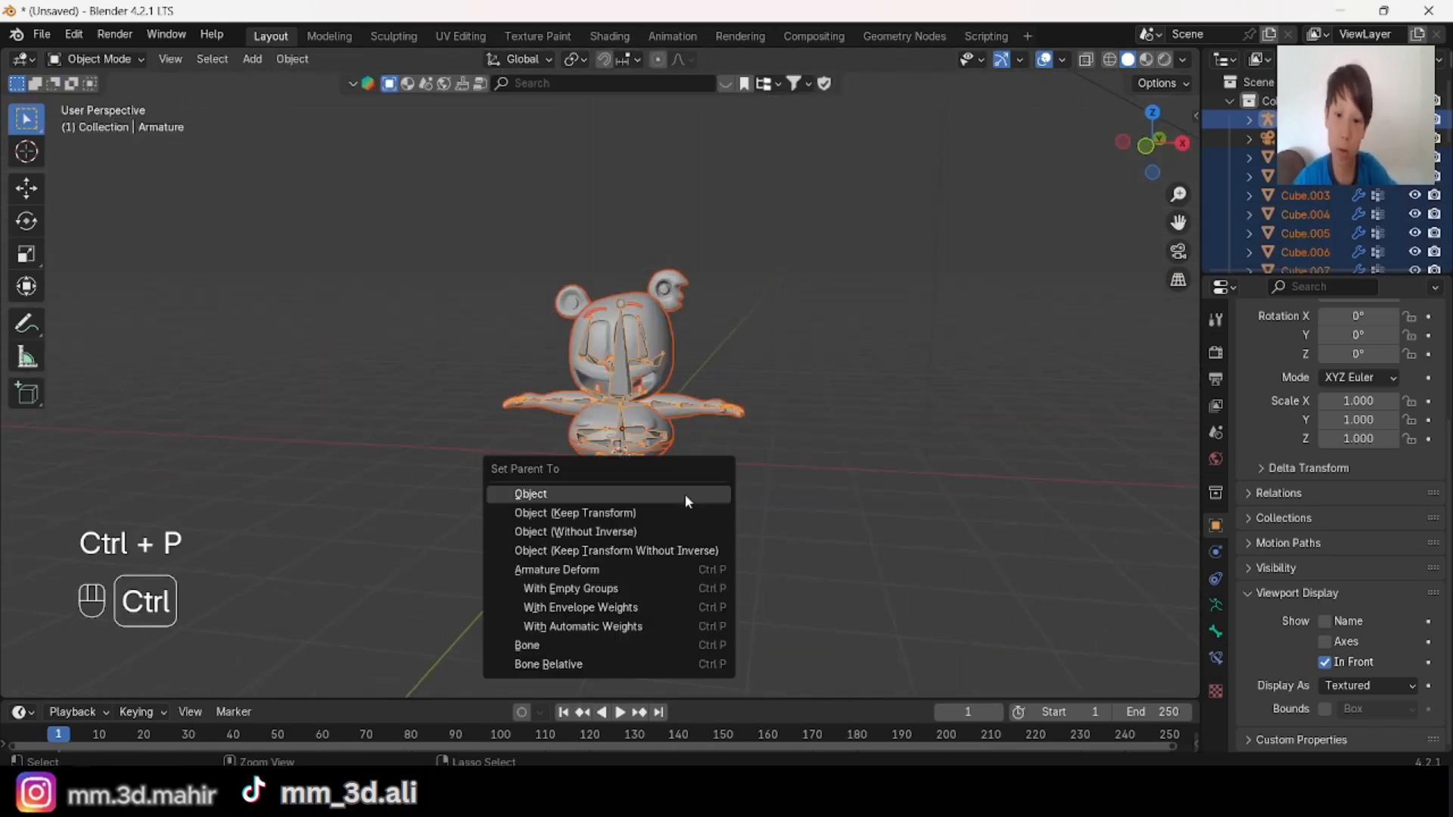
click(630, 626)
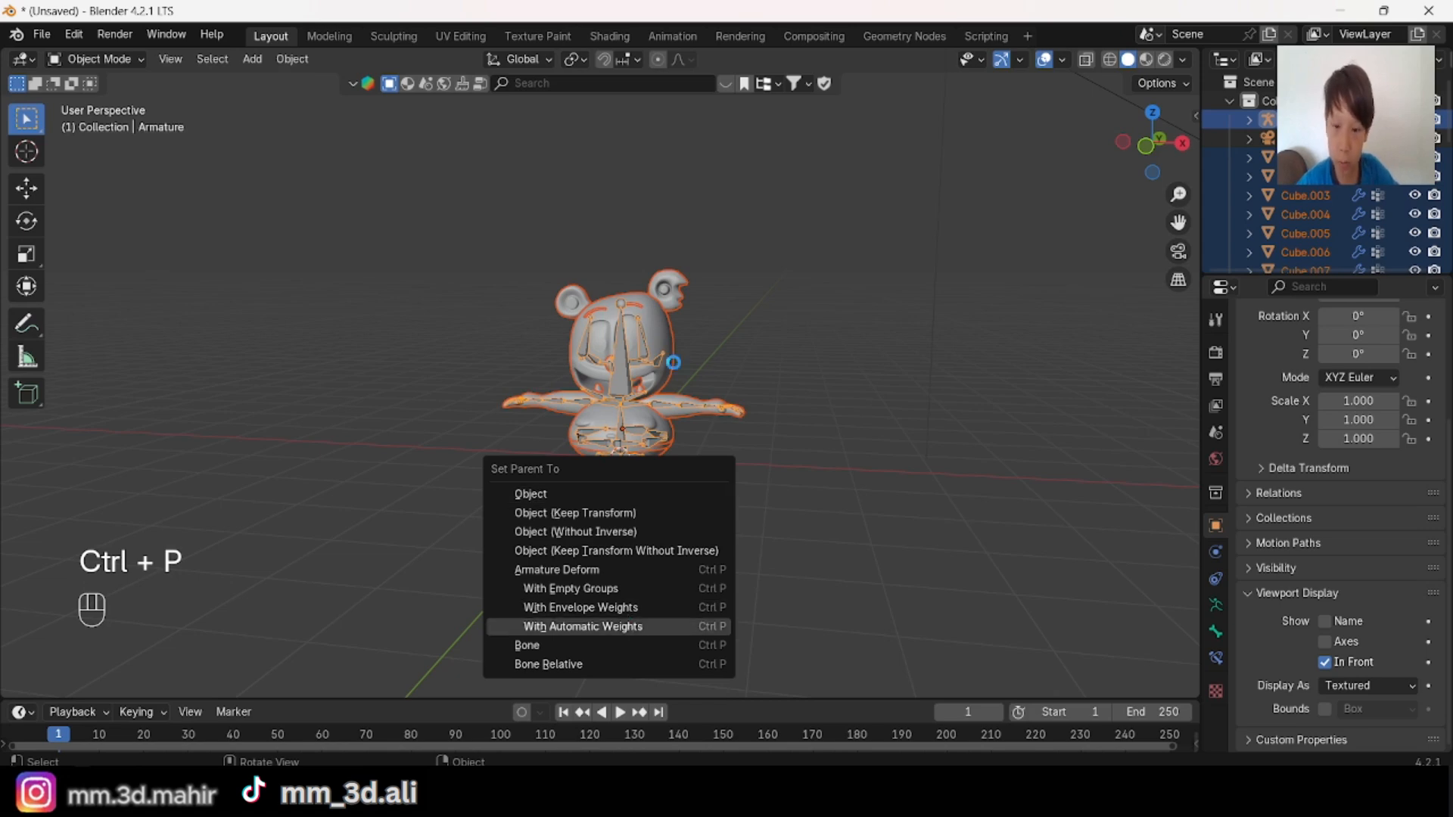
Step: Switch the armature to Pose Mode and clear the bone selection
middle_drag(673, 362, 747, 401)
scroll(747, 401, up, 3)
key(alt+a)
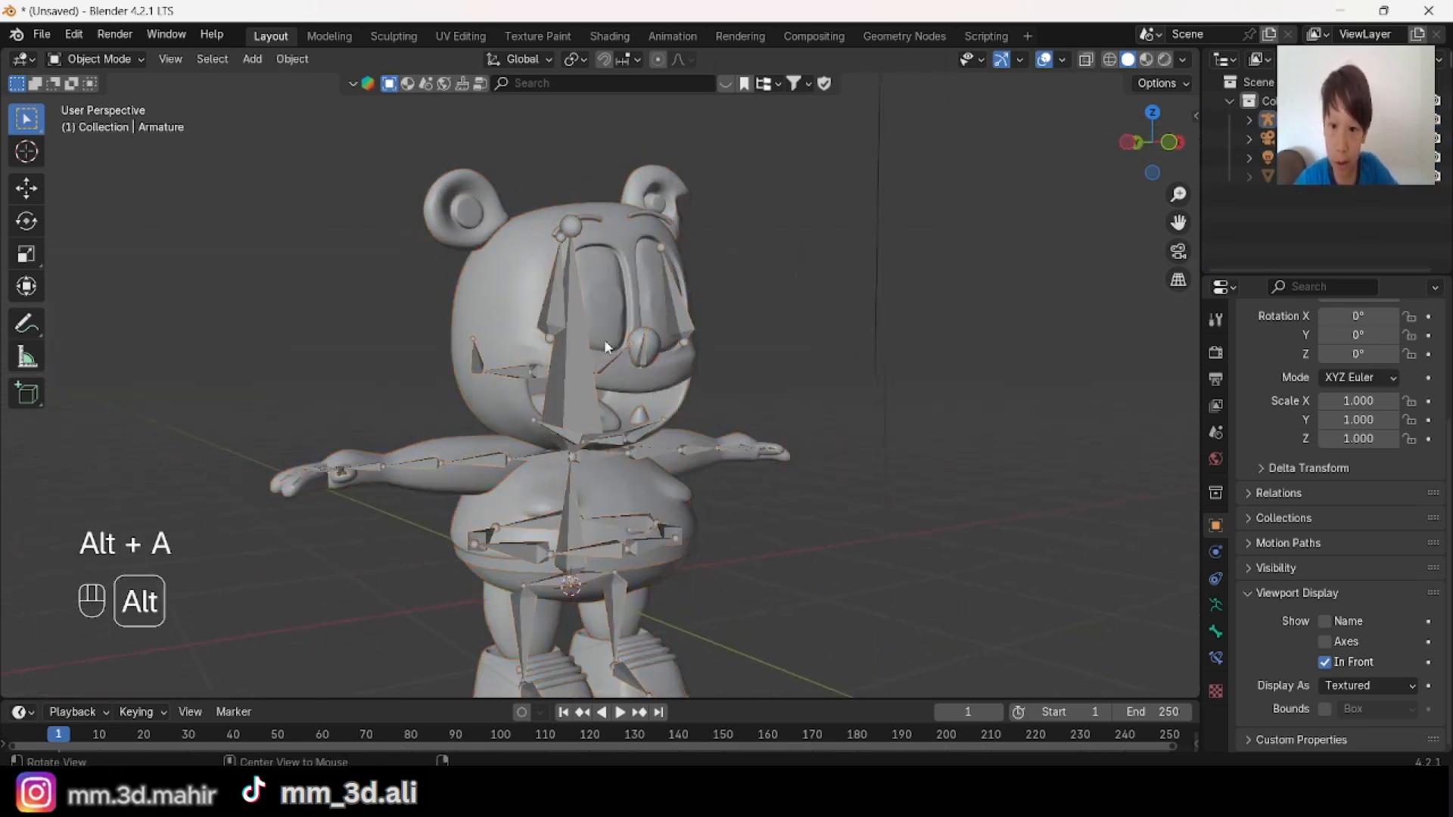
middle_drag(594, 324, 608, 298)
scroll(588, 302, up, 2)
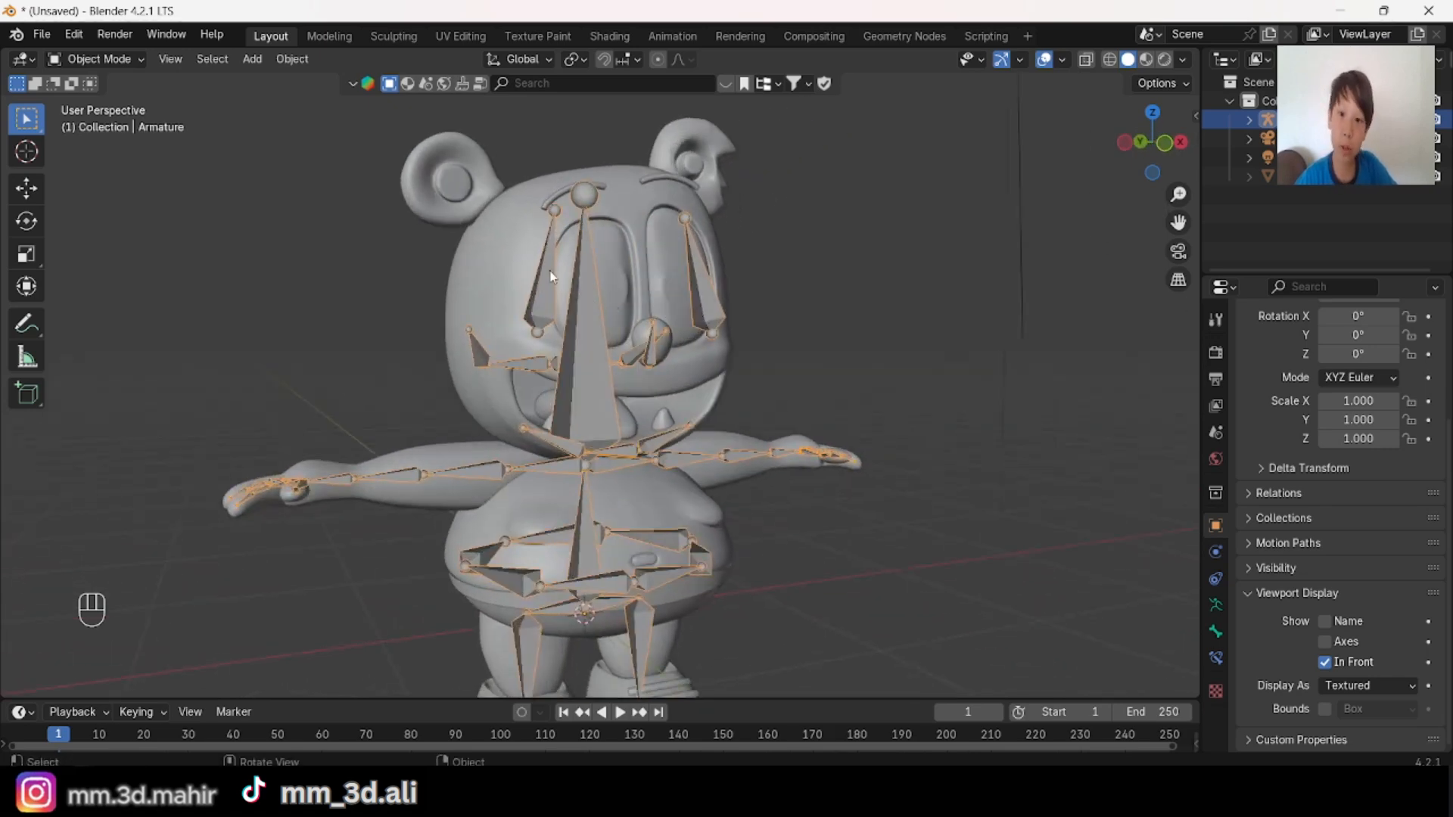
key(alt+a)
scroll(920, 489, down, 3)
middle_drag(920, 492, 780, 461)
scroll(780, 462, up, 1)
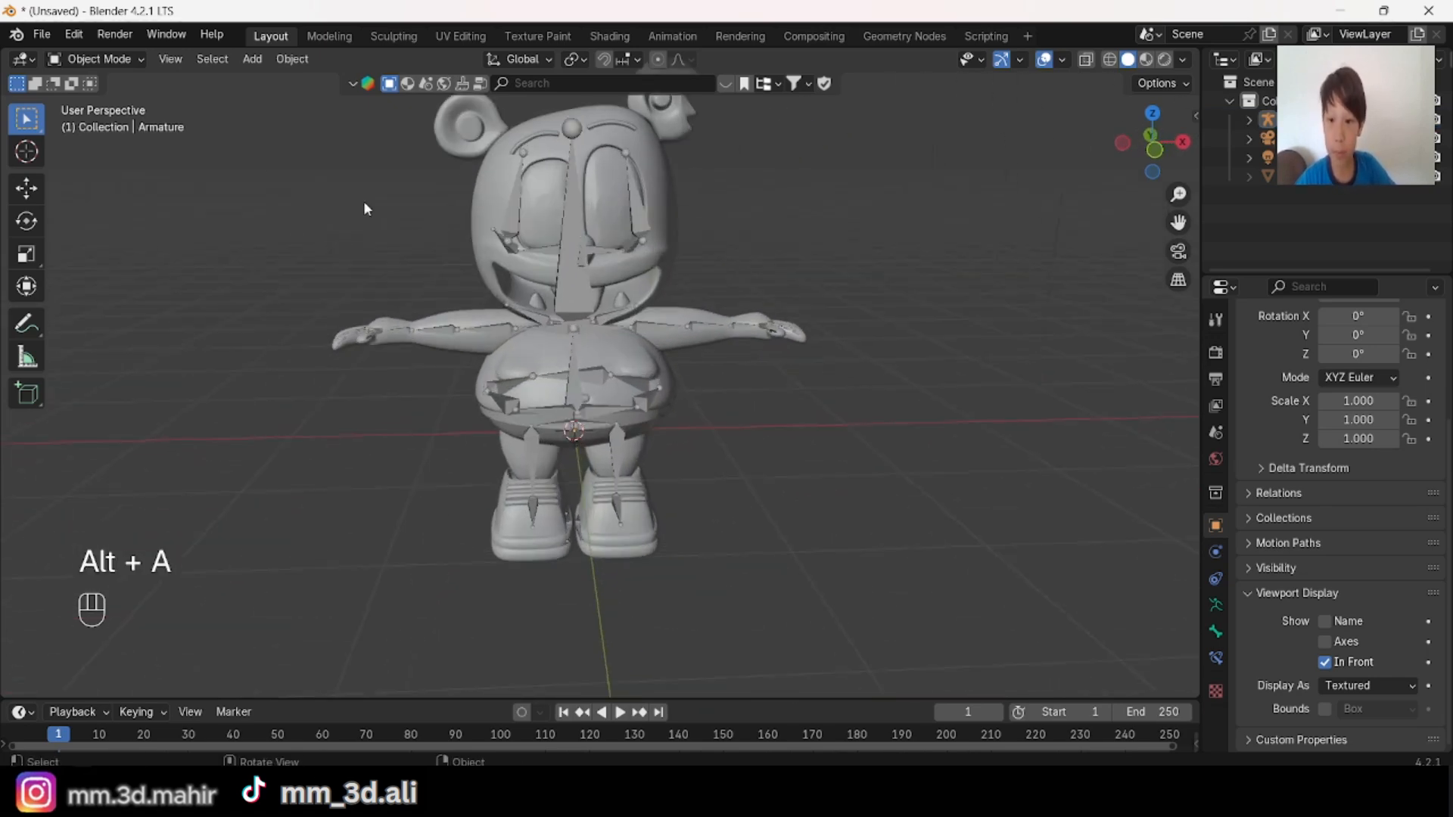
key(ctrl+Tab)
key(alt+a)
Step: Test the leg deformation by rotating the character's left upper leg bone in the view plane, and undo the rotation
mouse_move(834, 375)
middle_down()
mouse_move(749, 355)
mouse_move(816, 407)
mouse_move(837, 362)
middle_up()
shift+middle_drag(796, 413, 787, 326)
scroll(784, 325, up, 2)
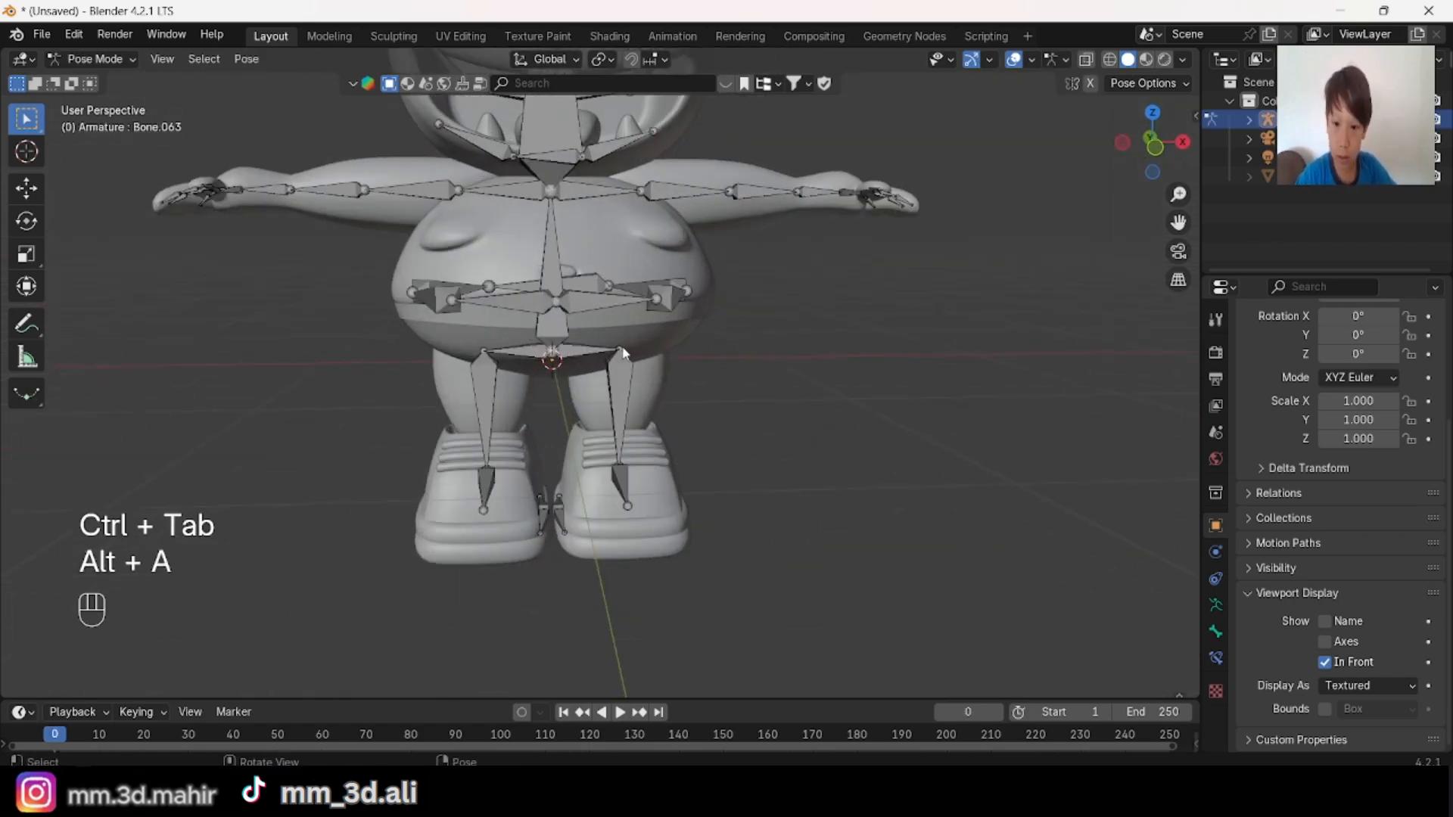
key(r)
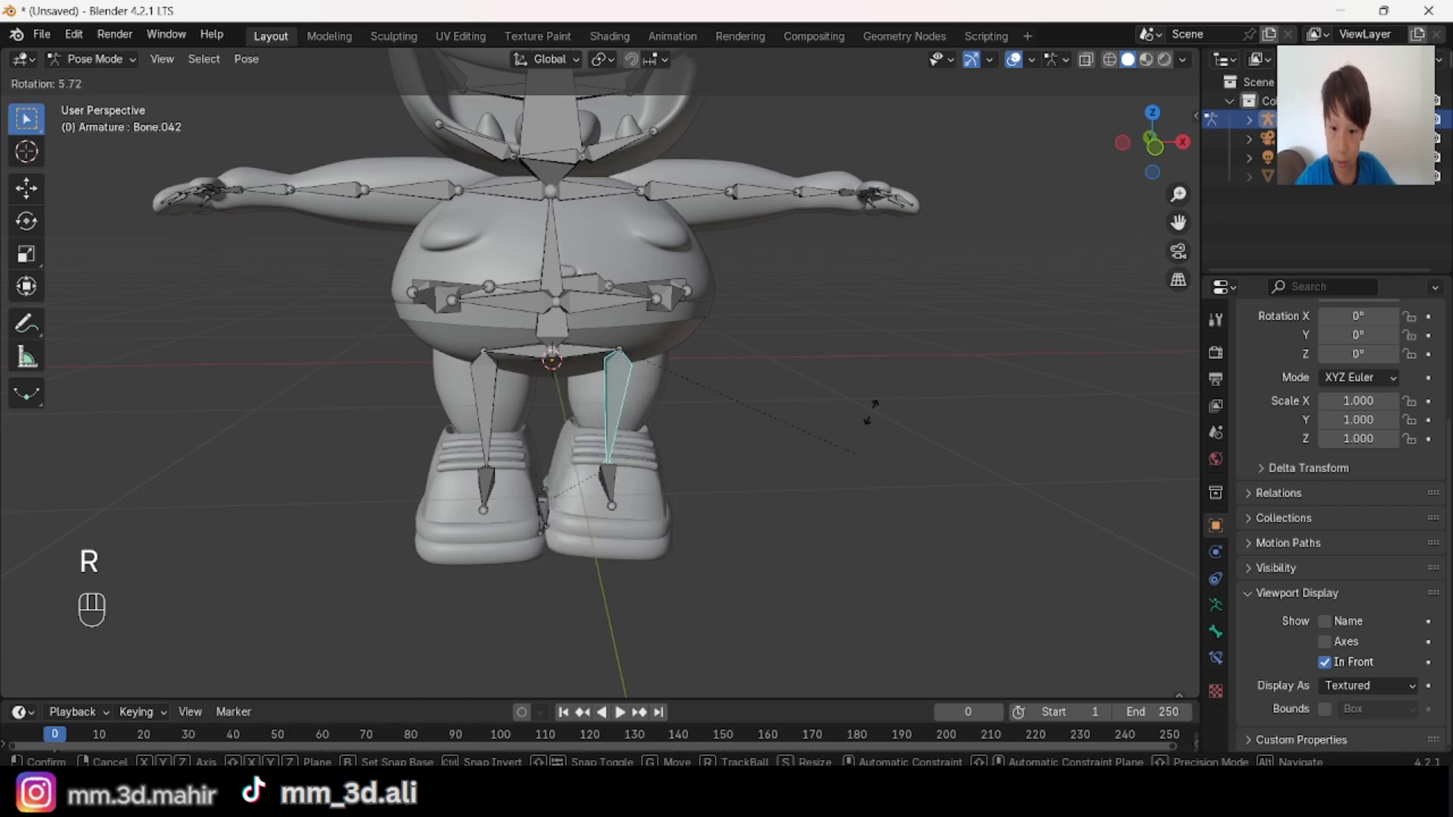
click(875, 289)
key(ctrl+z)
Step: Test the same upper leg bone with a free trackball rotation, then undo it and deselect the bone
middle_drag(968, 326, 693, 367)
key(r)
key(r)
click(960, 385)
key(ctrl+z)
key(alt+a)
Step: Test swinging the character's left upper leg bone about the global X axis, then undo the rotation and deselect it
shift+middle_drag(843, 467, 684, 392)
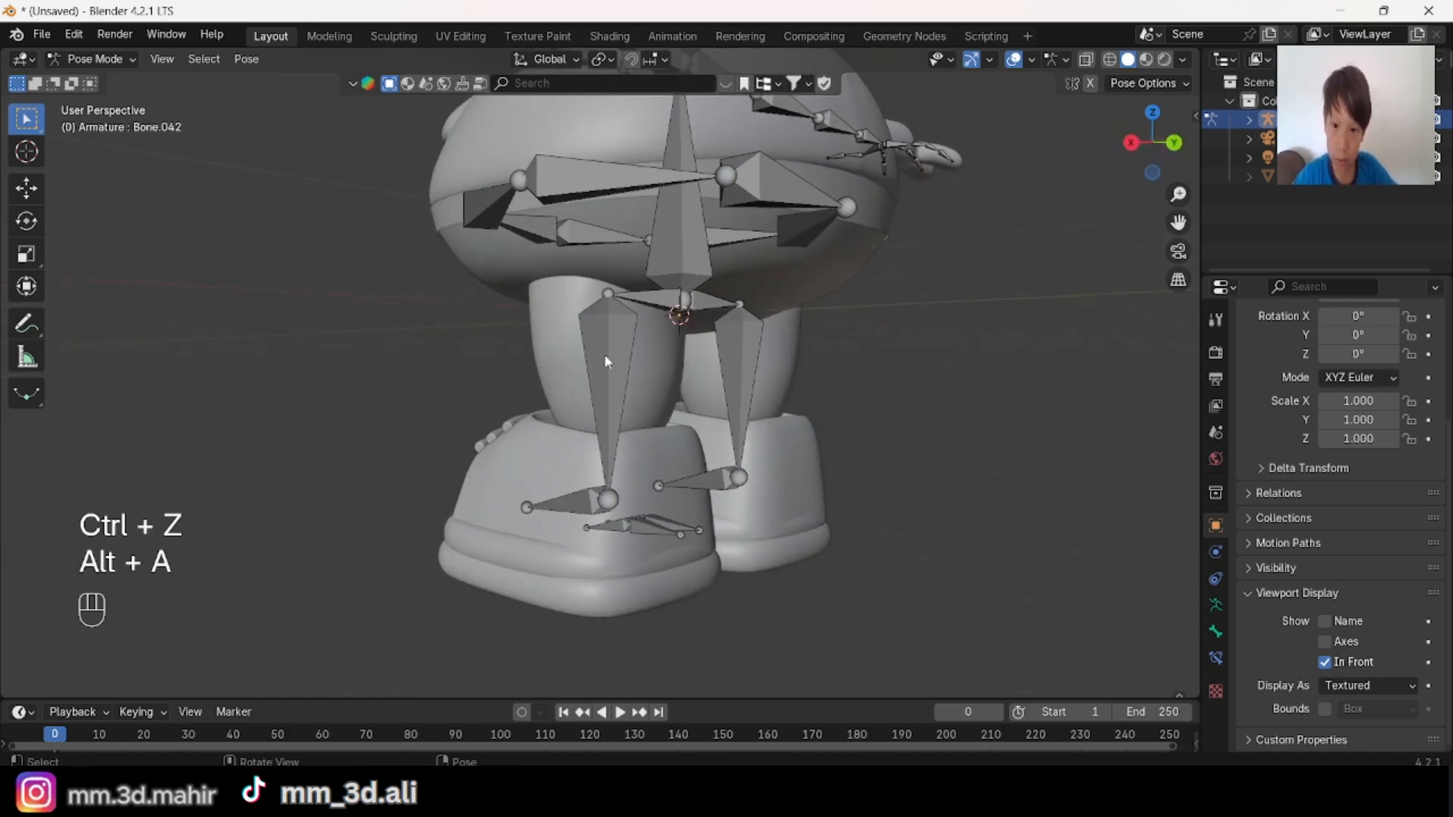
click(605, 355)
middle_drag(840, 393, 897, 414)
key(r)
key(x)
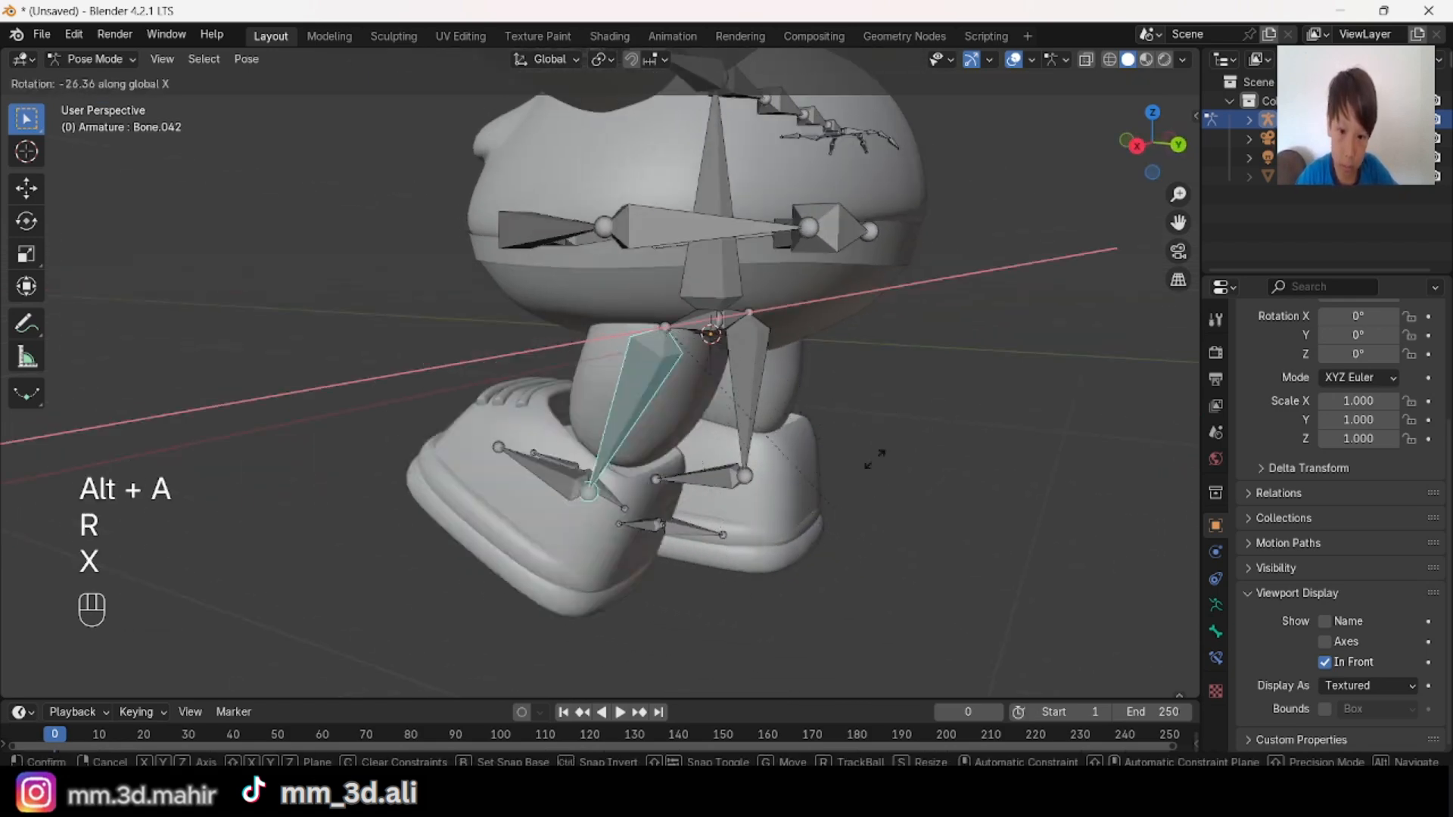
click(921, 168)
key(ctrl+z)
scroll(769, 399, down, 2)
middle_drag(659, 389, 910, 365)
key(alt+a)
Step: Test the torso deformation with a trackball rotation of the spine bone, then undo it and deselect the bone
shift+middle_drag(661, 251, 593, 350)
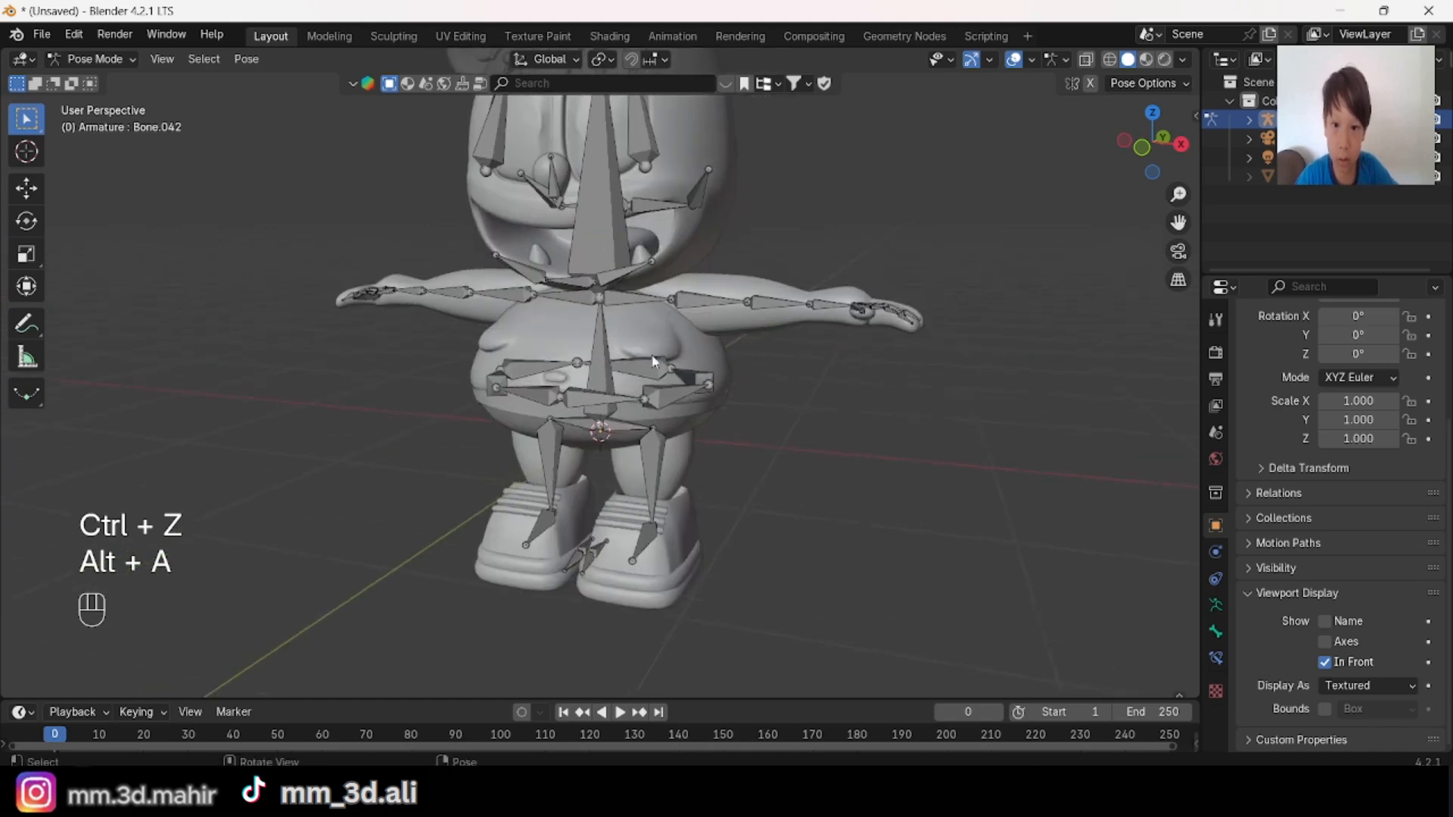
scroll(594, 351, up, 2)
click(593, 345)
key(r)
key(r)
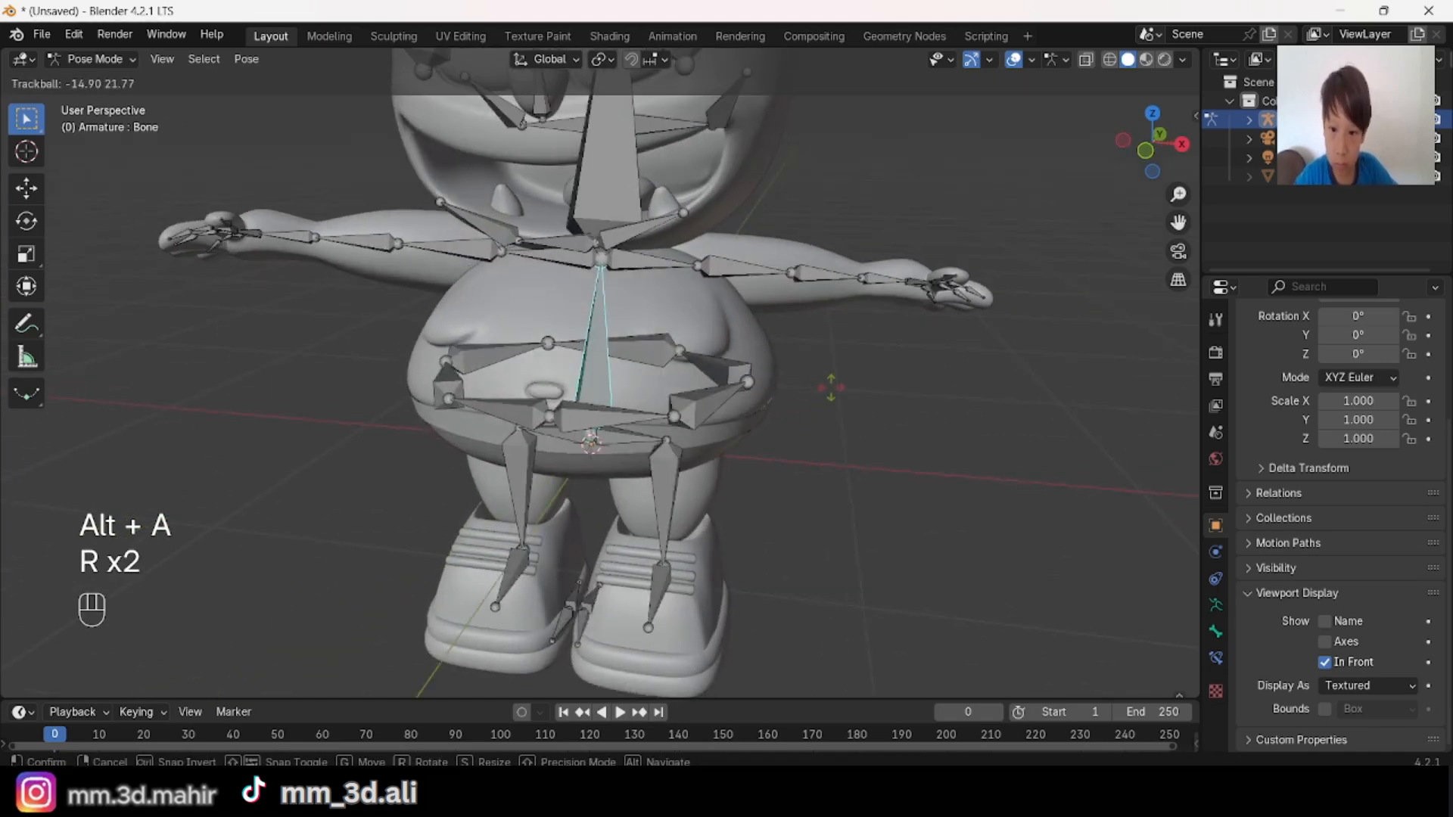
click(779, 395)
key(ctrl+z)
middle_drag(779, 396, 840, 376)
scroll(821, 401, down, 2)
key(alt+a)
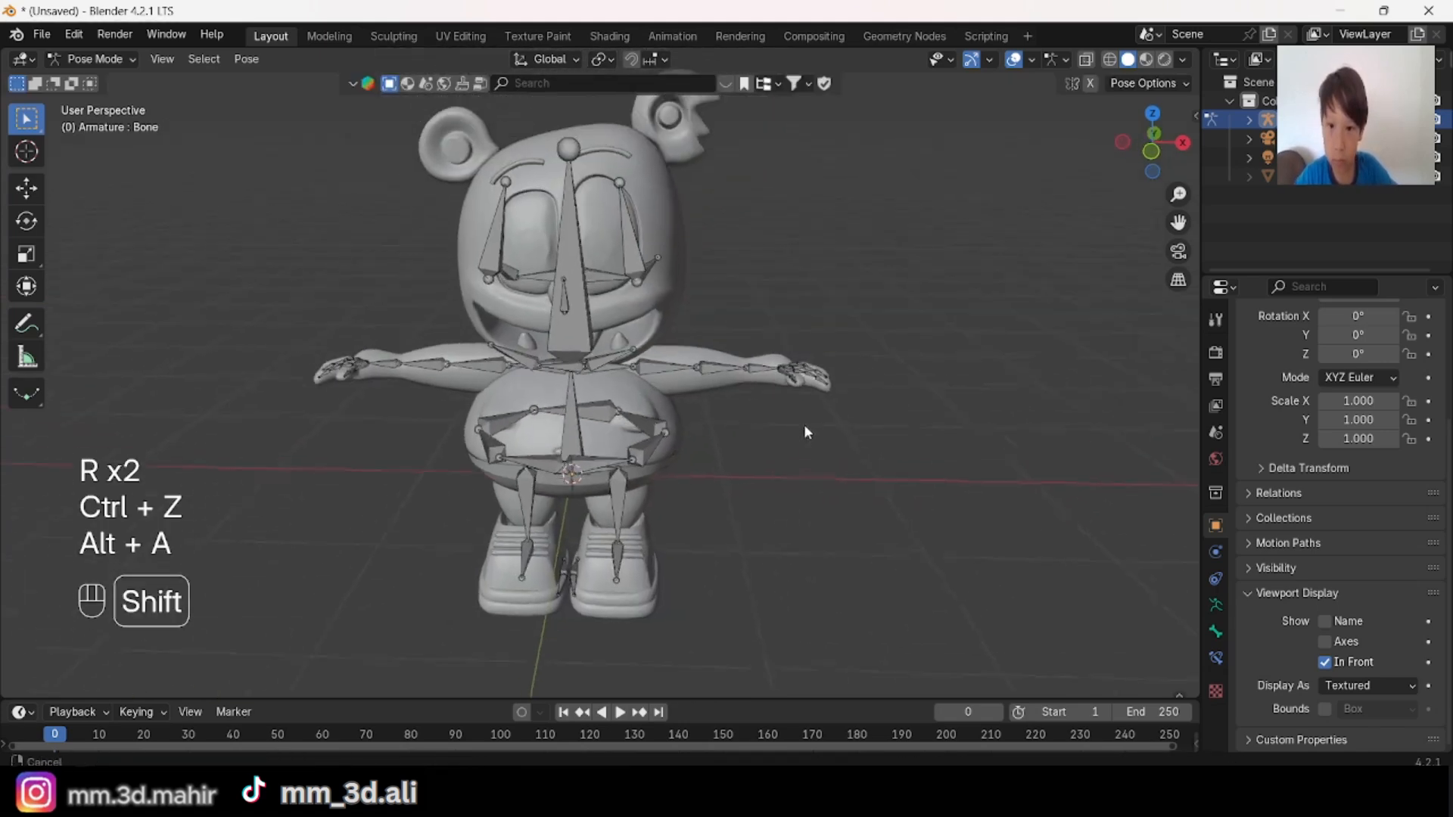
Step: Select the three bones running along the lower lip
shift+middle_drag(804, 424, 811, 445)
scroll(647, 339, up, 2)
middle_drag(822, 361, 584, 439)
key(alt+a)
scroll(772, 373, down, 2)
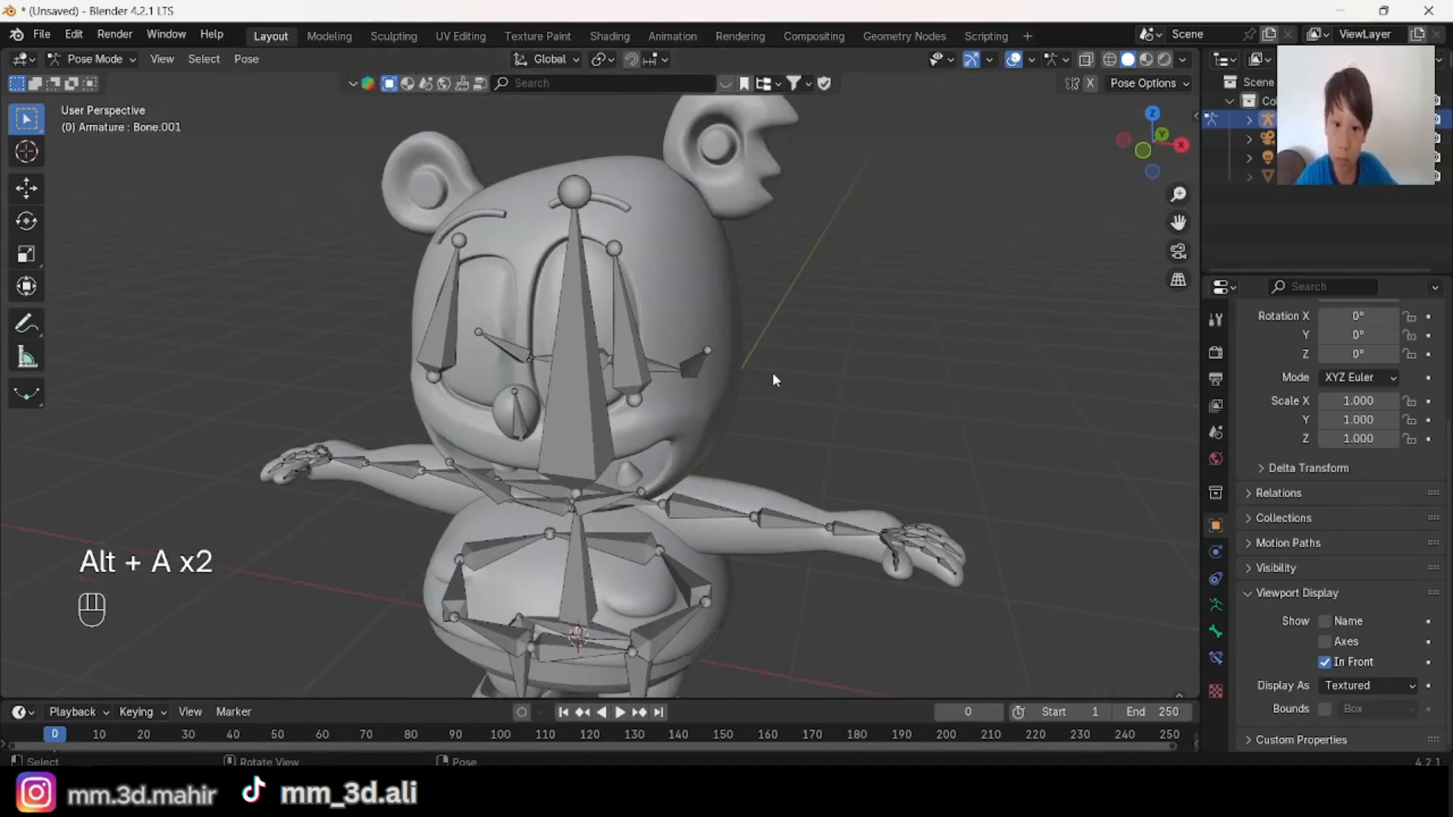
middle_drag(776, 371, 900, 364)
middle_drag(719, 451, 740, 473)
middle_drag(646, 470, 591, 471)
click(536, 484)
shift+click(562, 478)
shift+click(622, 470)
middle_drag(757, 439, 792, 358)
scroll(792, 358, up, 4)
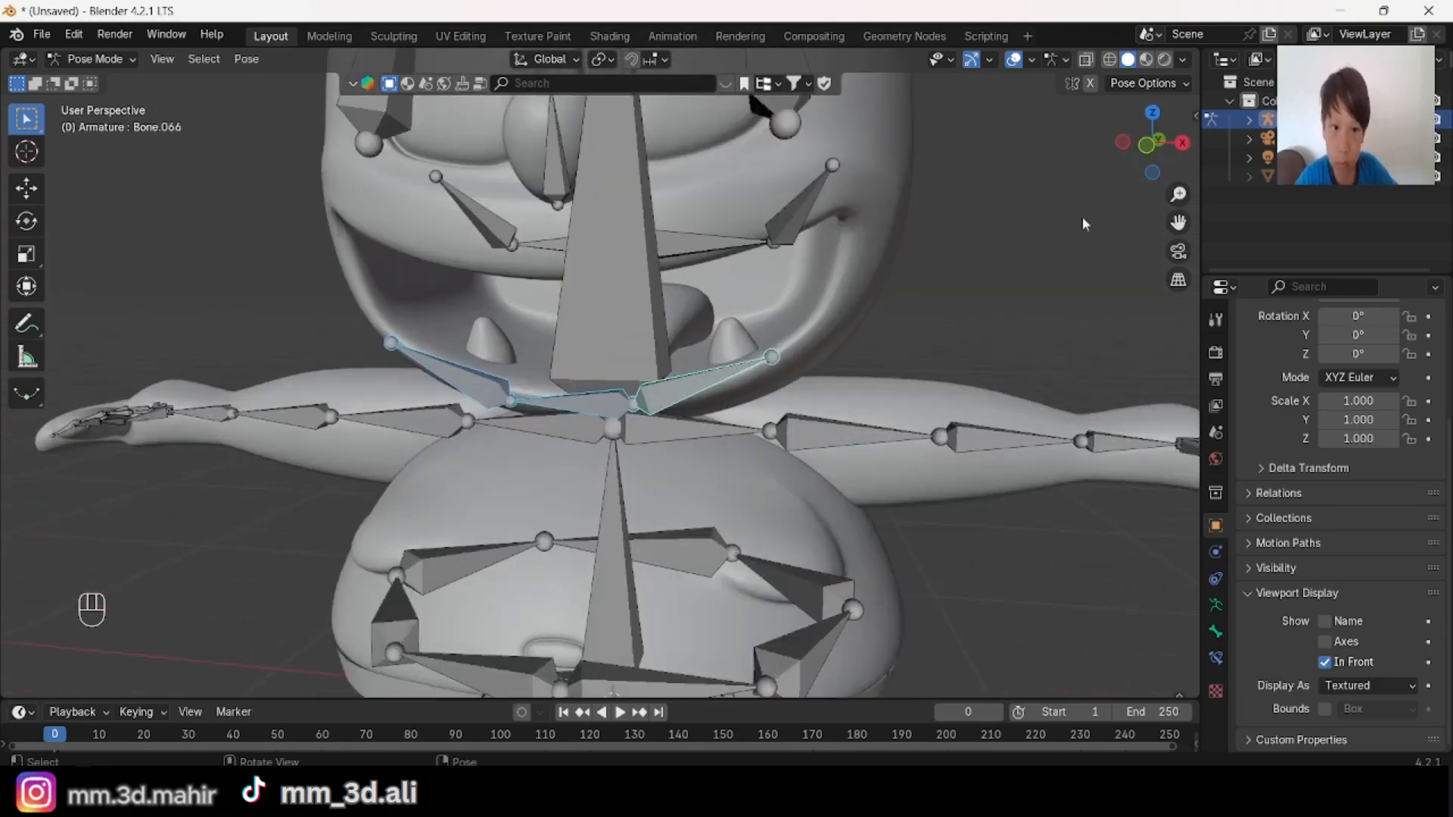
Step: In right view, move the lower lip bones forward and up and rotate them to close the mouth
click(1180, 145)
key(g)
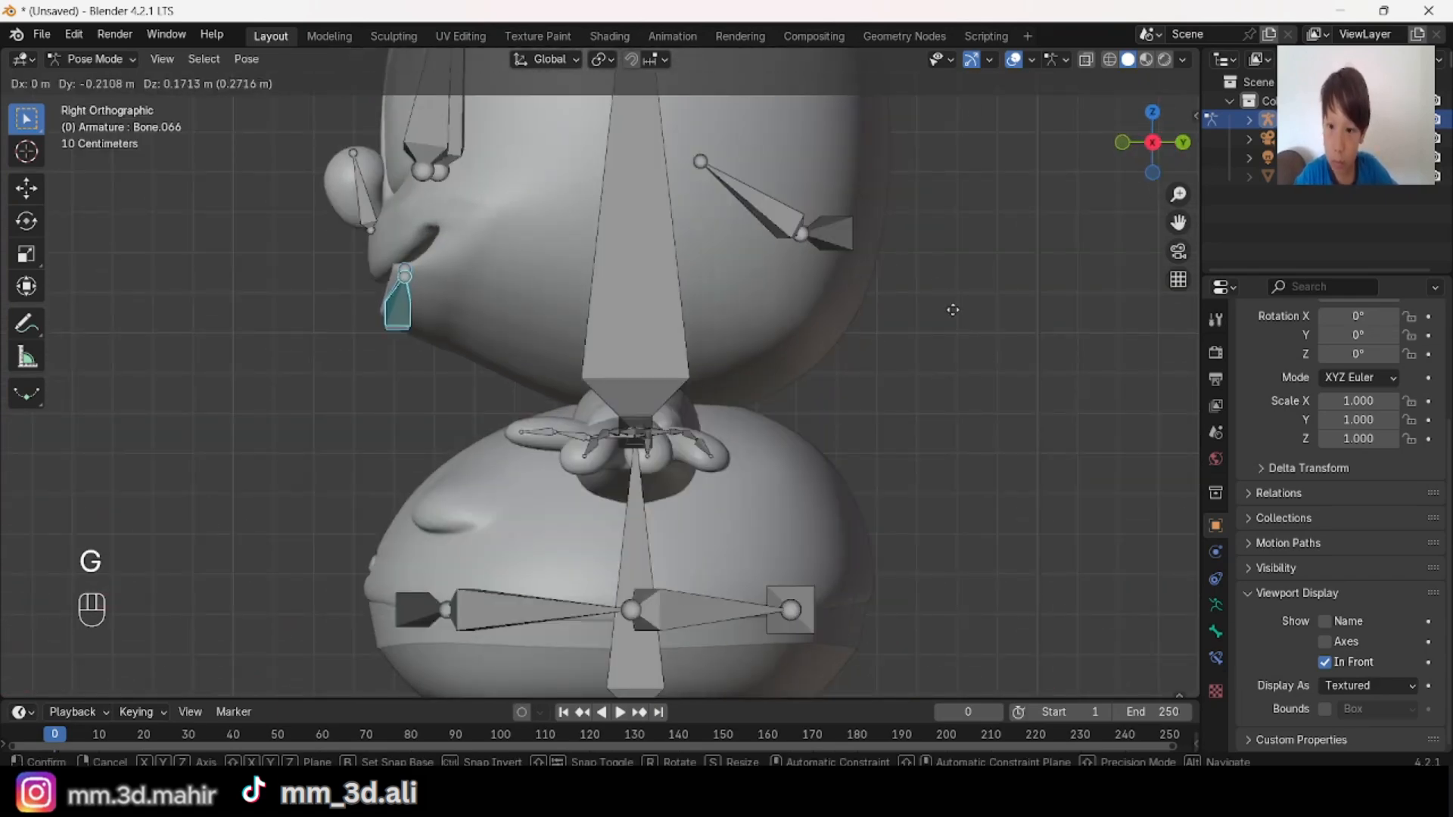
click(951, 302)
key(r)
click(710, 638)
key(g)
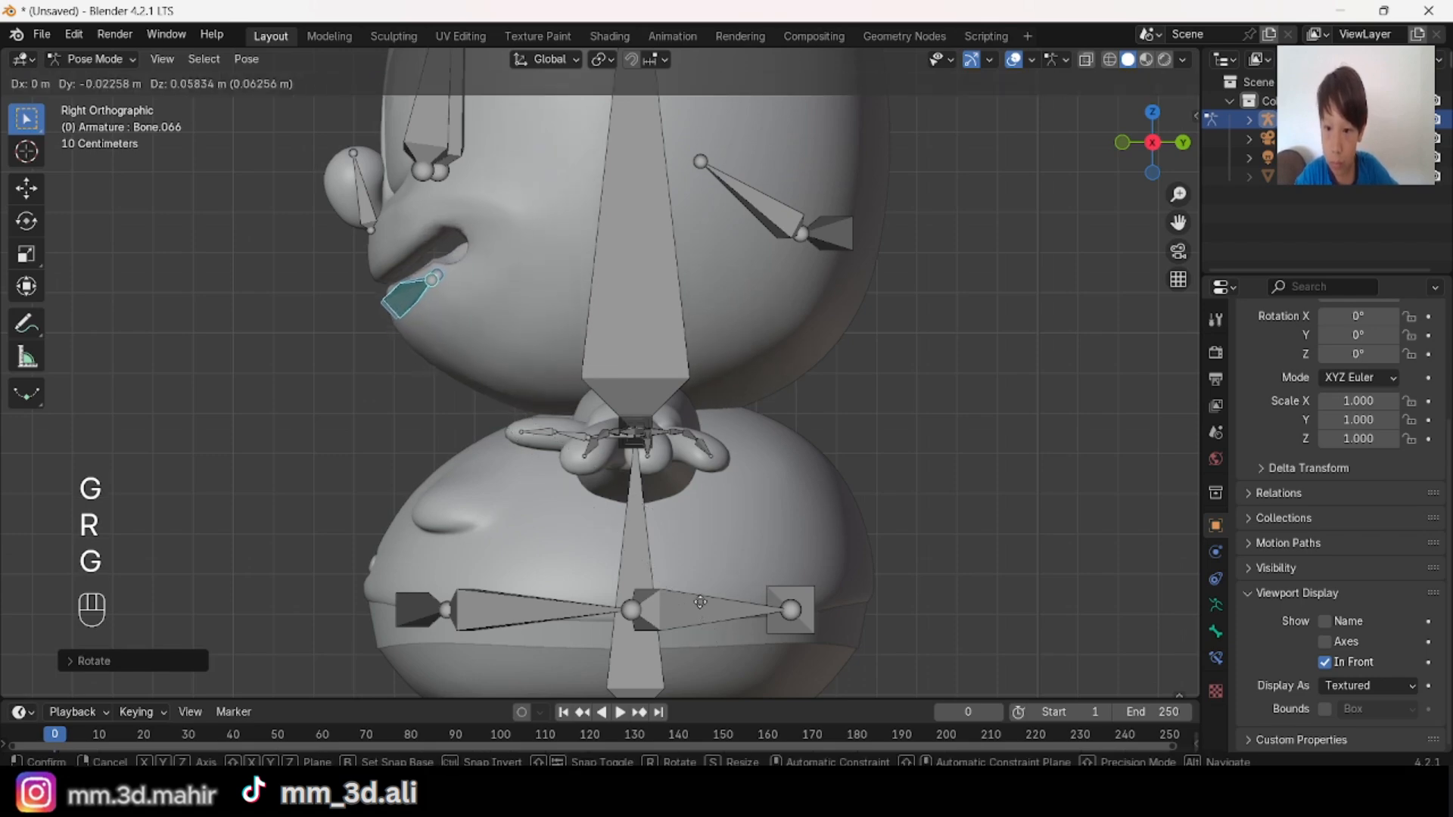
click(699, 600)
key(r)
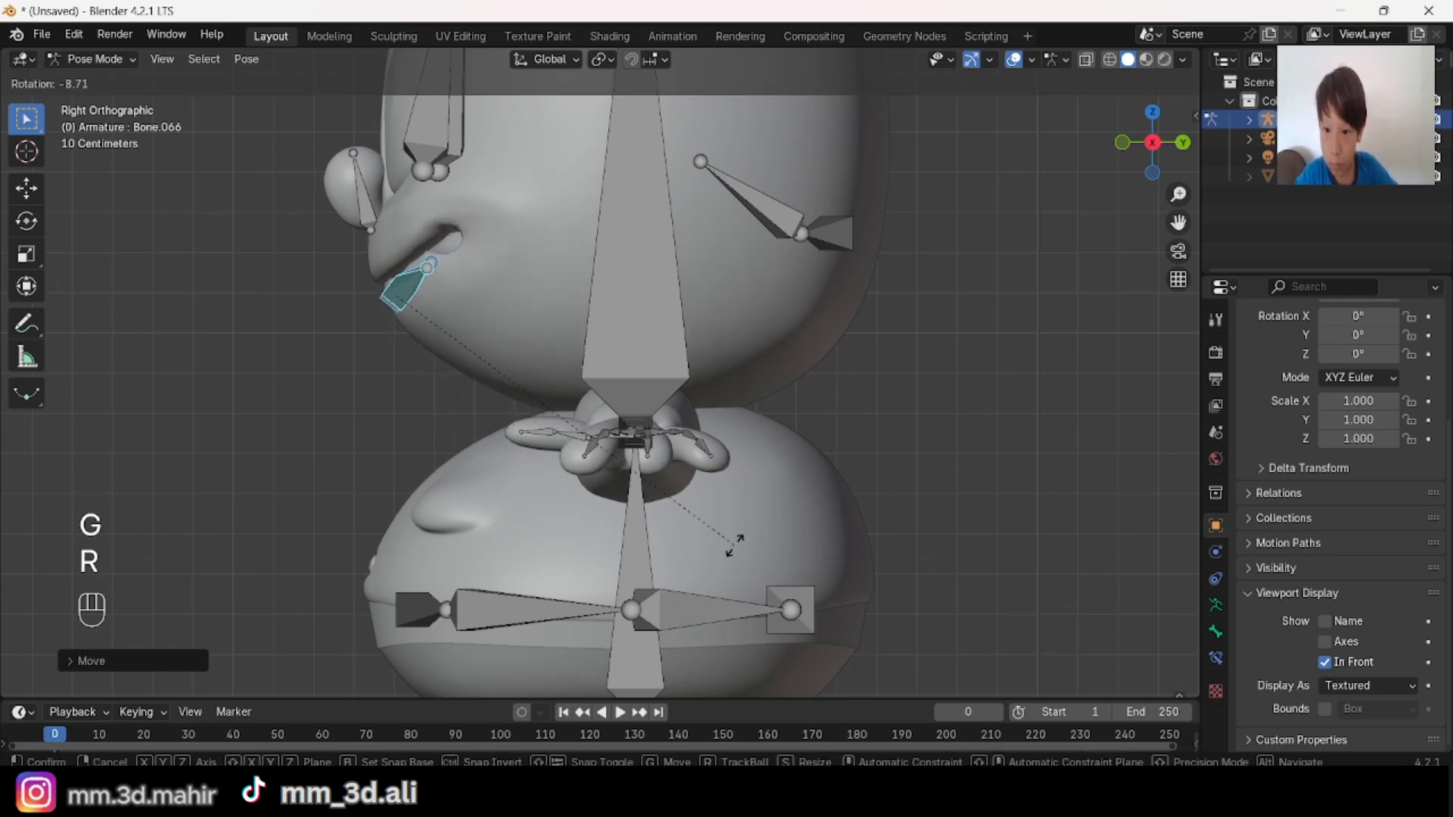
click(735, 546)
Step: Hide the viewport overlays and examine the posed mouth and the rest of the character without bones
middle_drag(735, 546, 985, 534)
scroll(987, 539, down, 2)
scroll(987, 539, up, 2)
click(1013, 60)
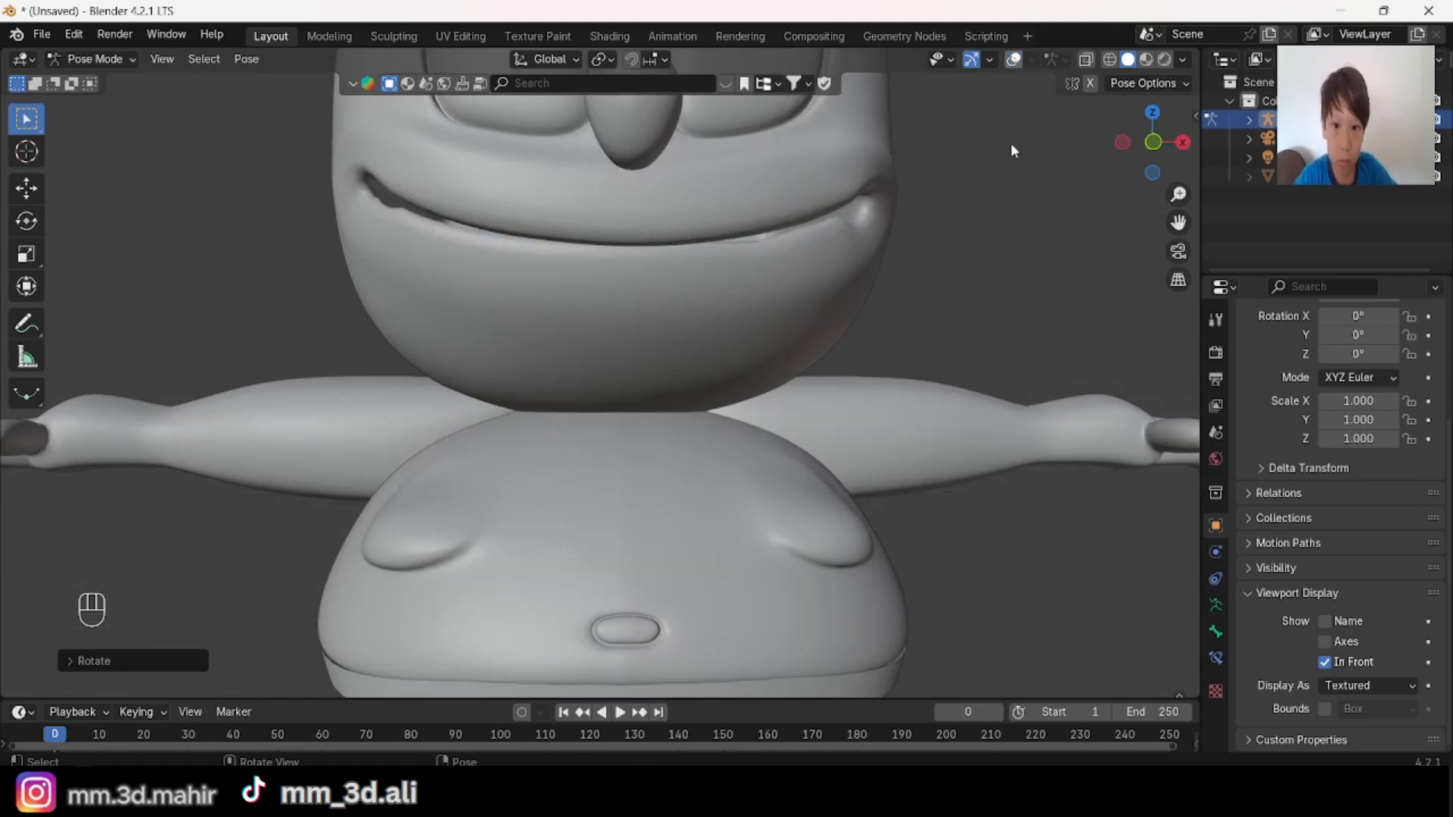
scroll(1013, 151, down, 4)
middle_drag(1014, 151, 887, 388)
scroll(695, 404, down, 3)
middle_drag(695, 405, 976, 127)
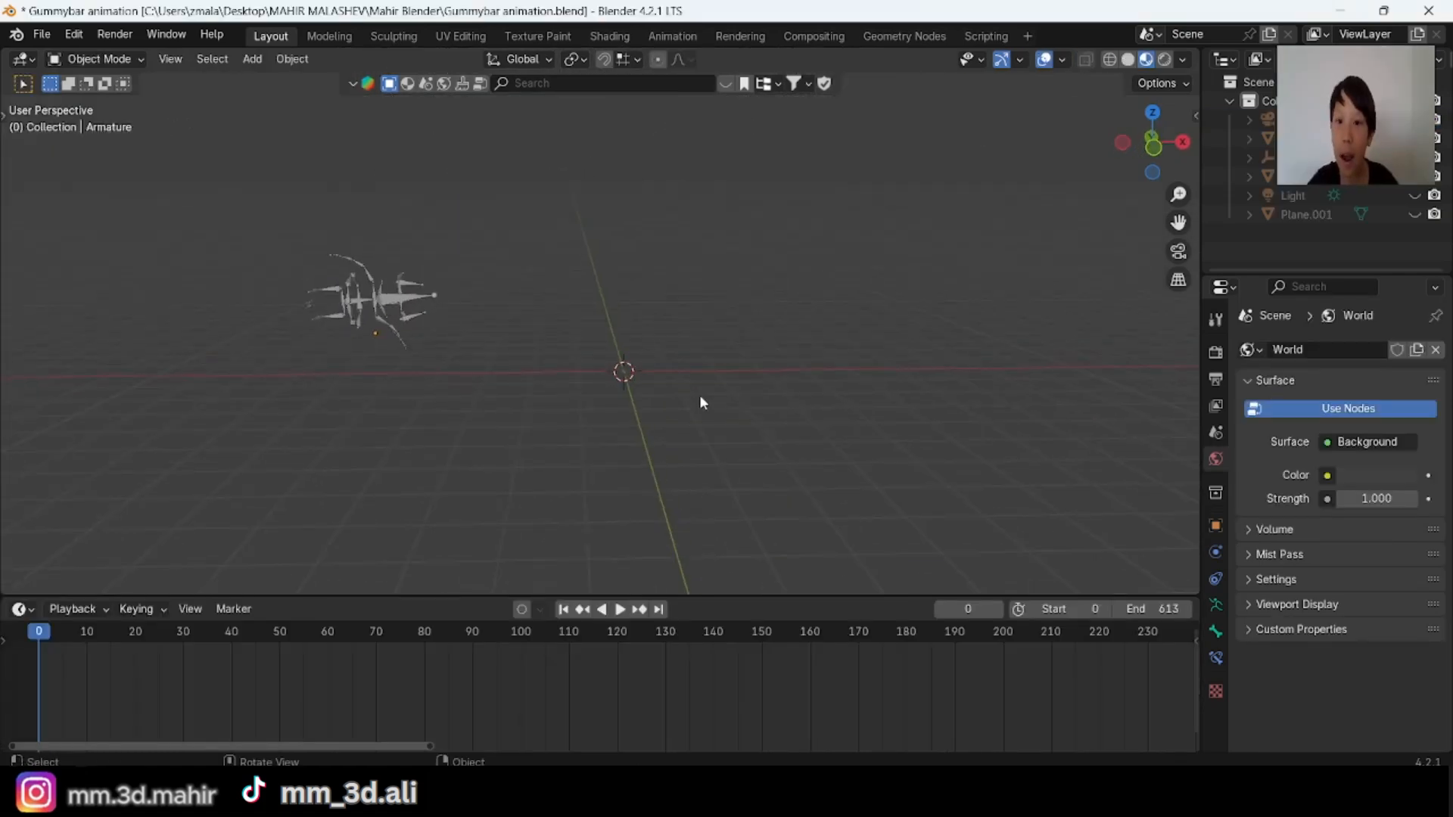
Step: Play the armature animation in the Gummybar animation file and watch its motion from several angles
key(space)
middle_drag(699, 393, 718, 430)
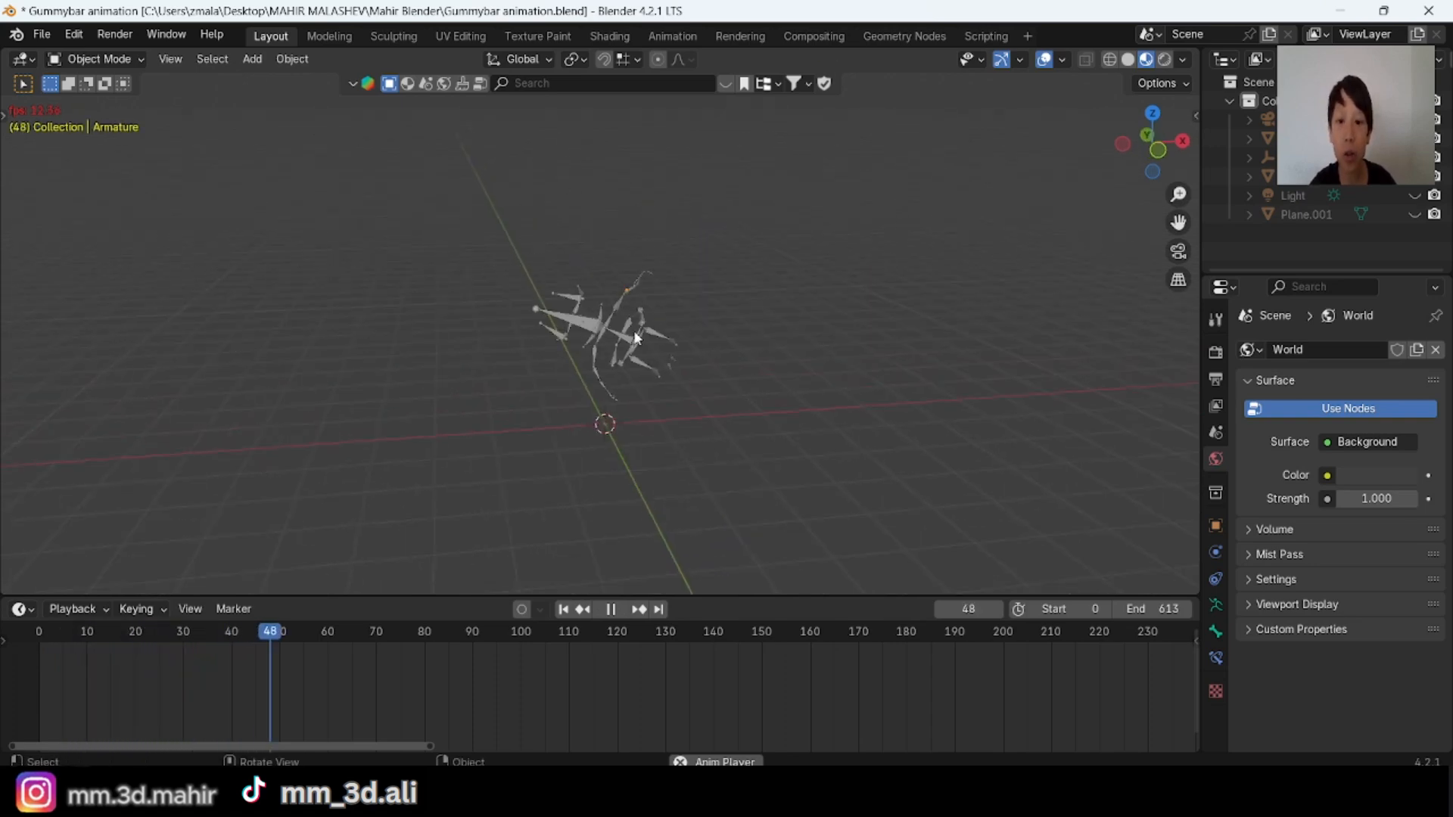
middle_drag(636, 339, 661, 325)
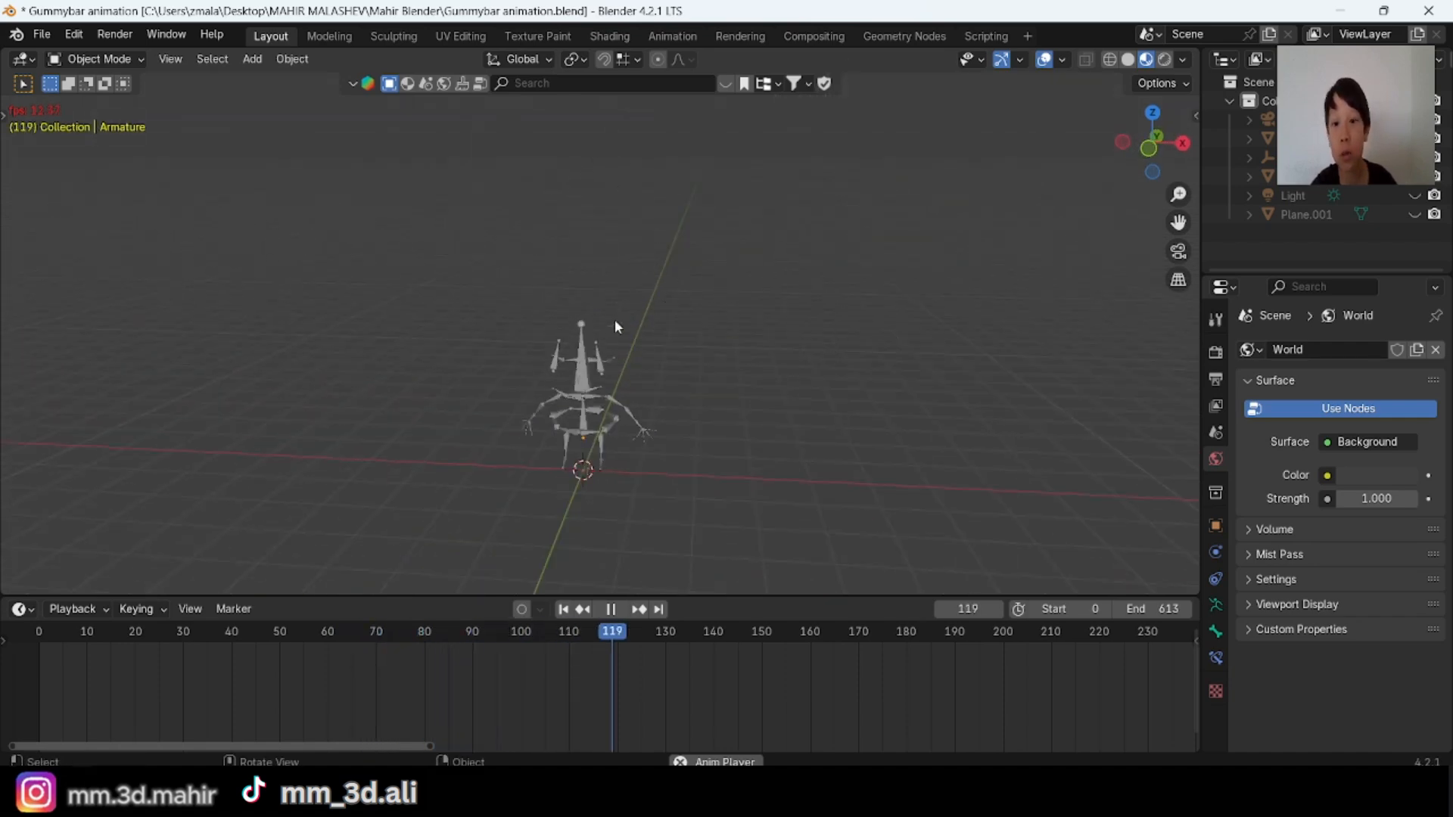
middle_drag(701, 415, 583, 371)
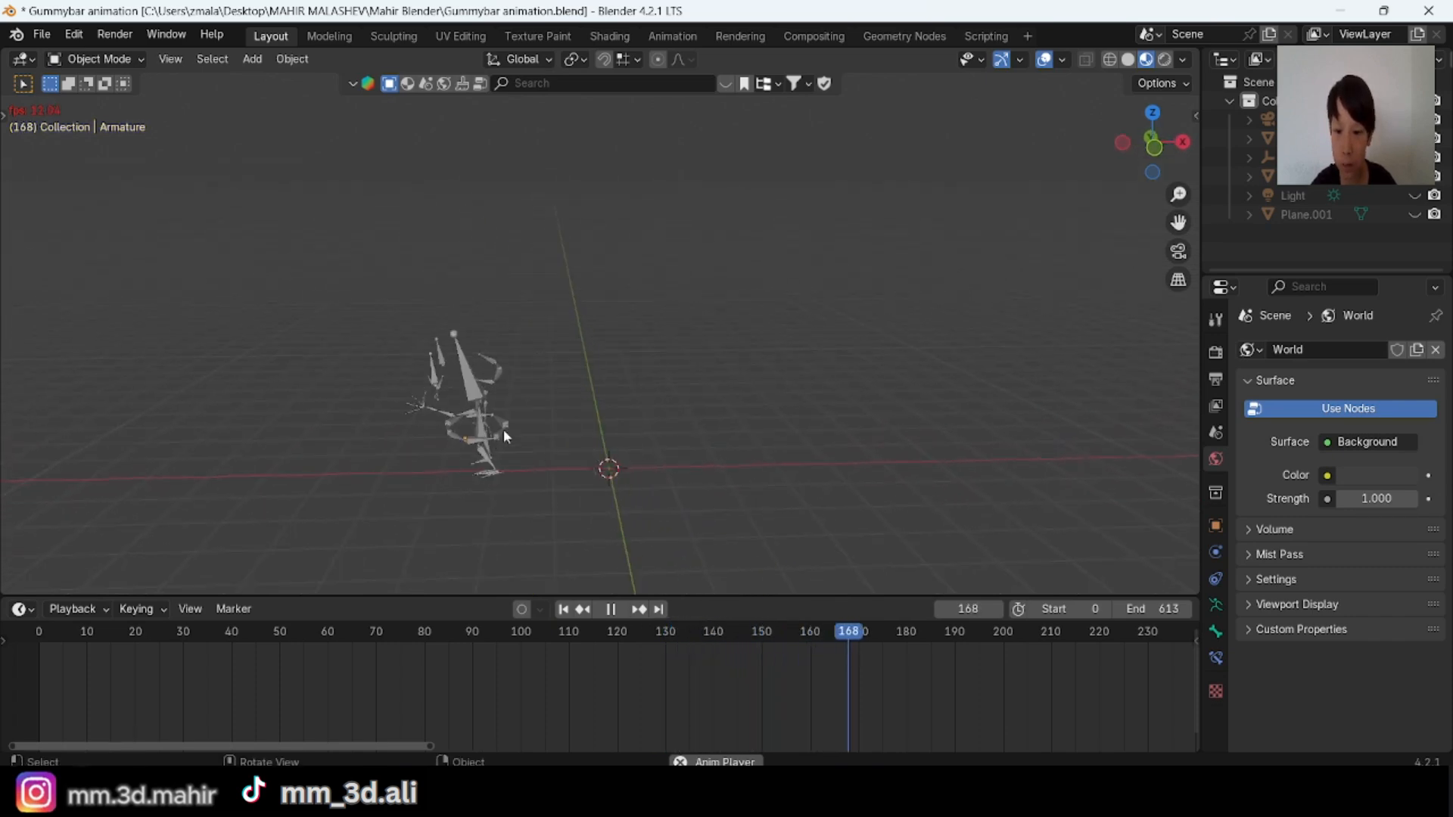
shift+middle_drag(510, 424, 634, 388)
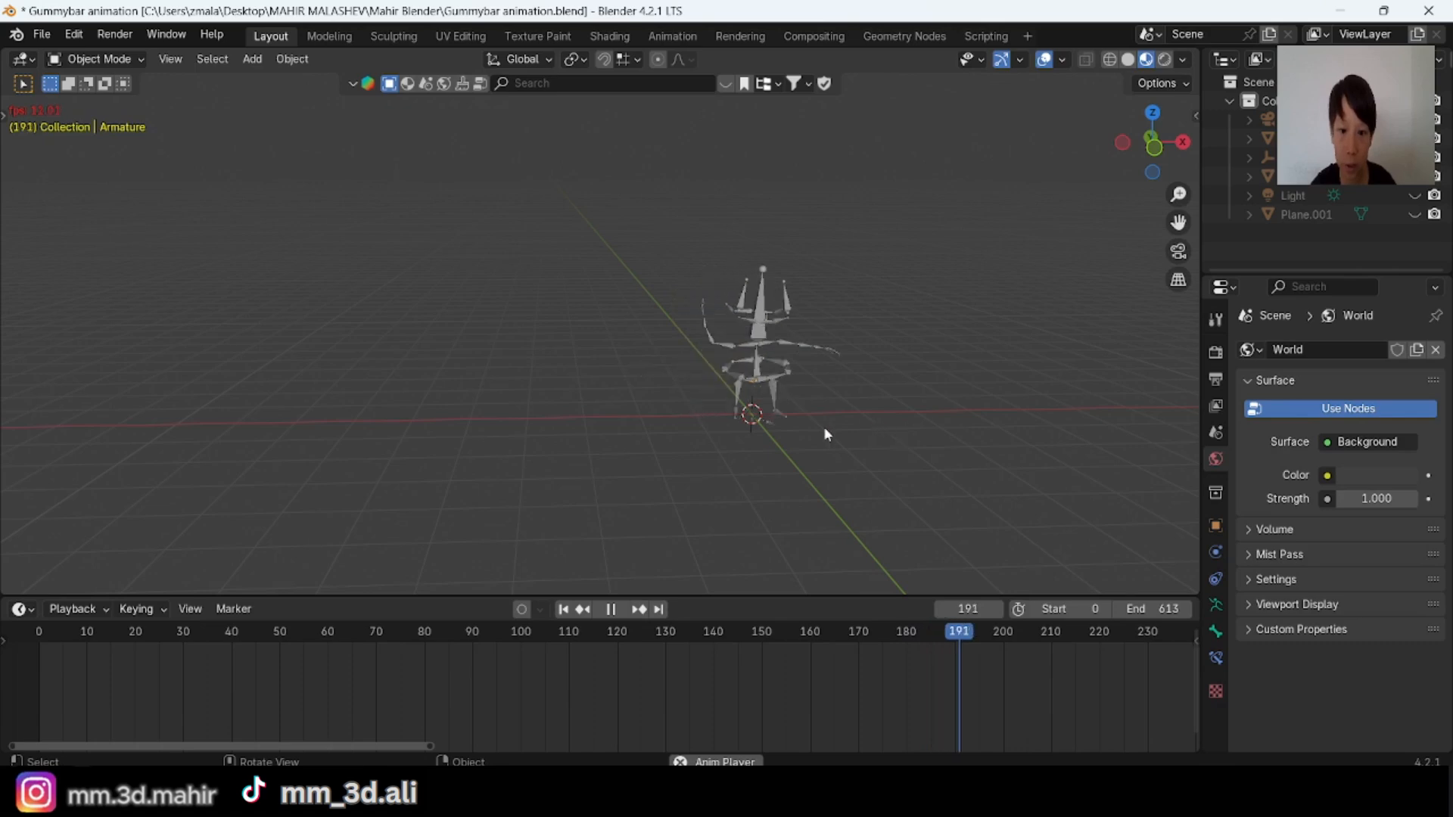
shift+middle_drag(825, 425, 793, 438)
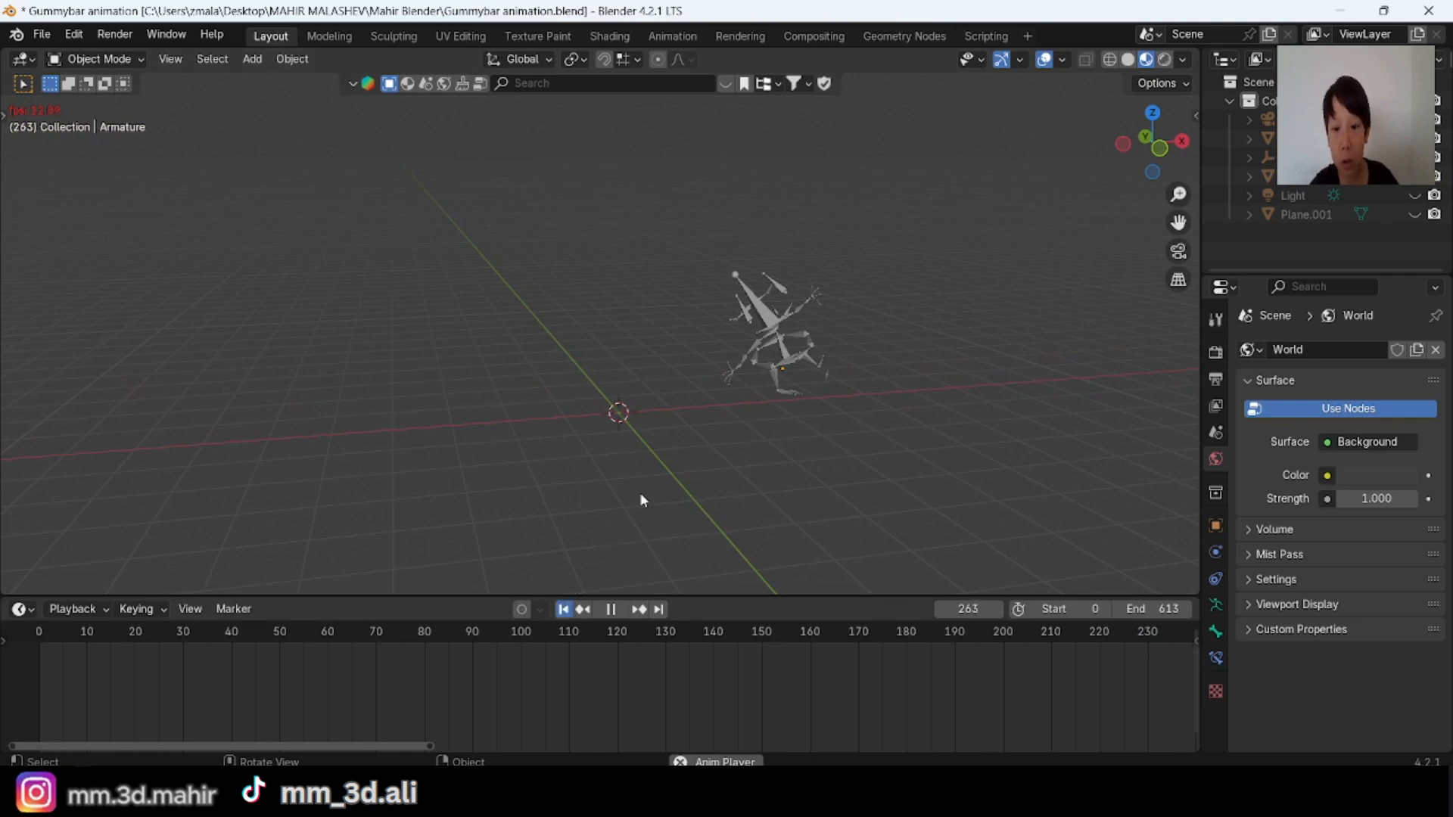
middle_drag(794, 472, 749, 482)
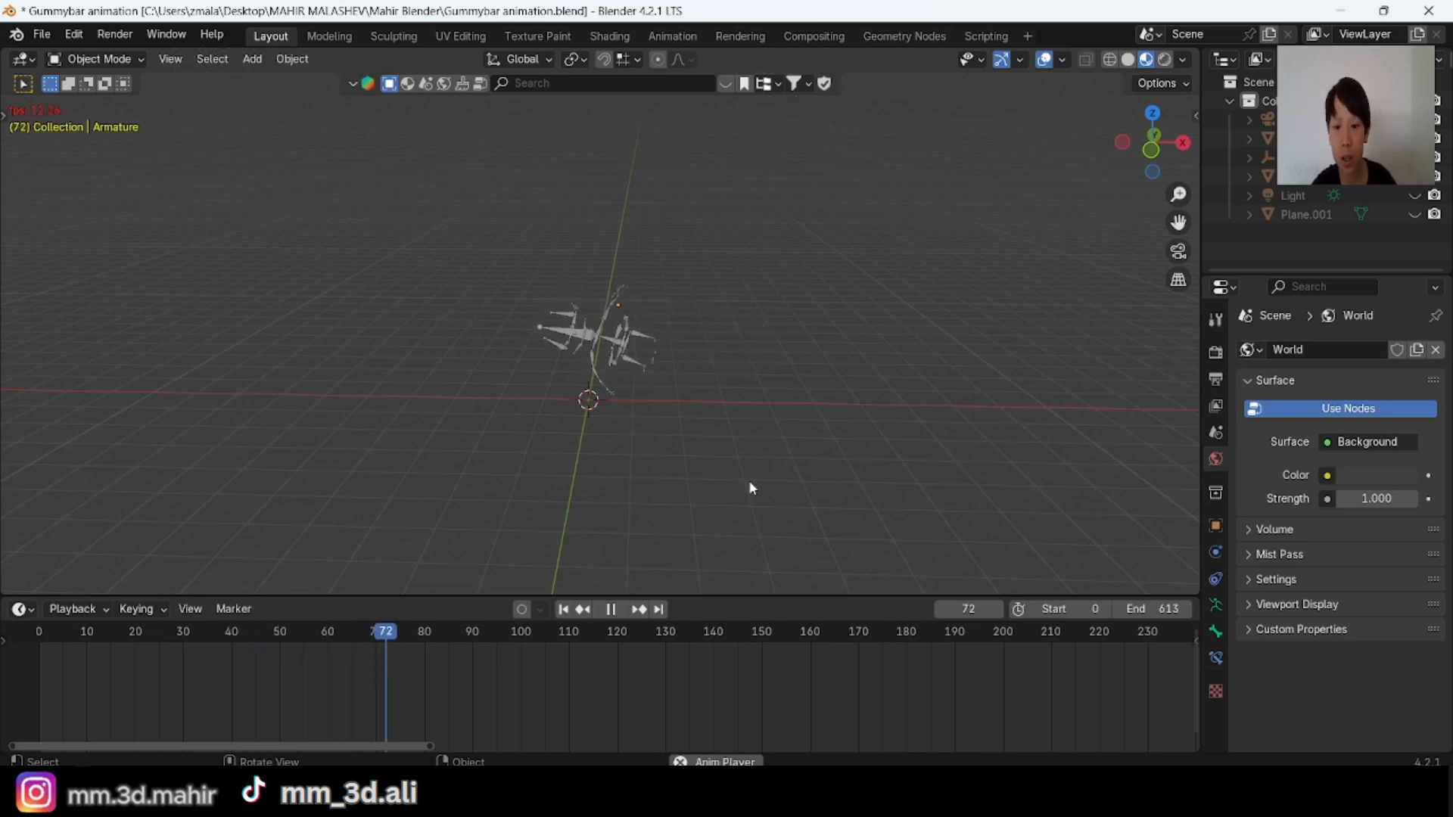
middle_drag(751, 488, 771, 447)
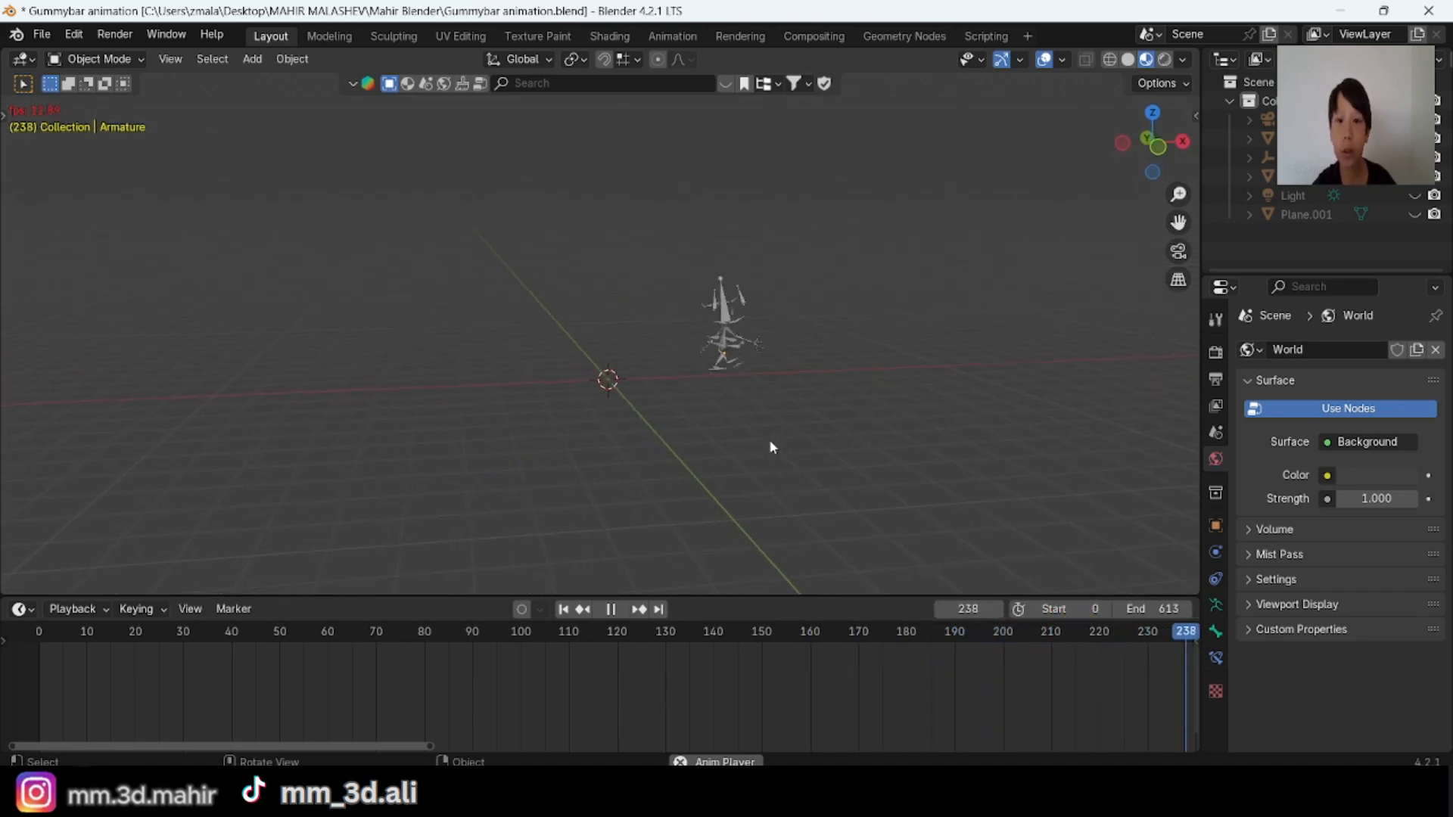